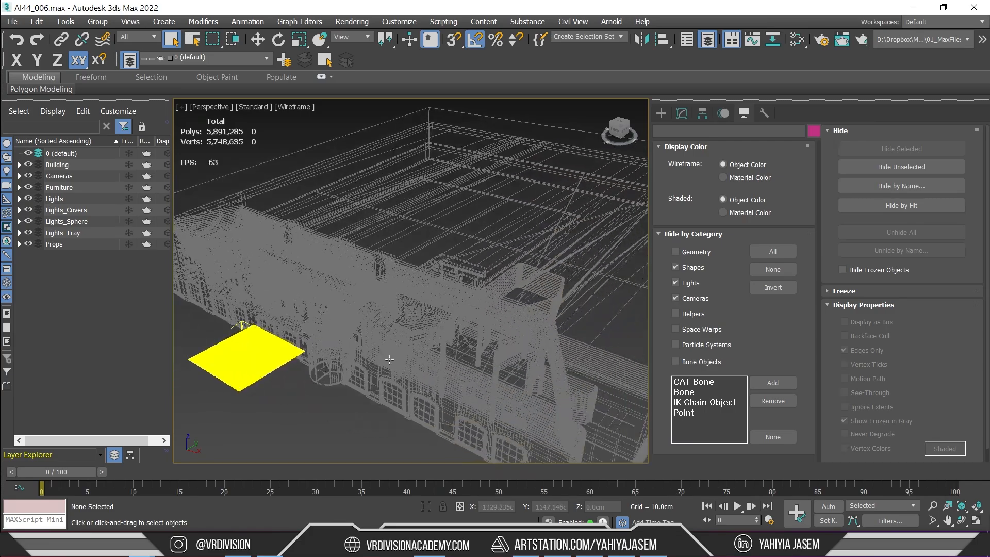
Step: Select the large slab object AI44_006_obj_1913, isolate it and show its Editable Poly settings
scroll(410, 368, "down", 5)
left_click(483, 287)
key("alt+q")
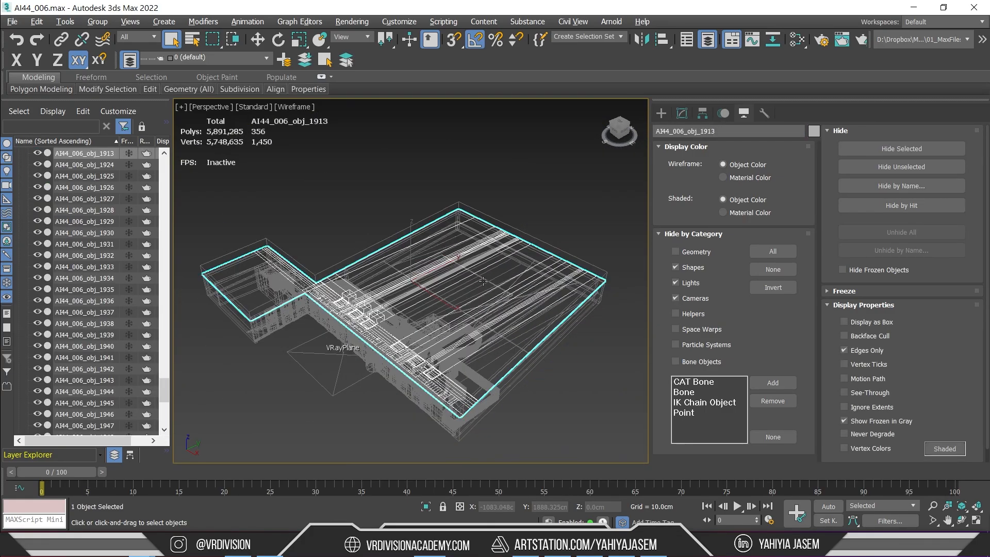
middle_click_drag(483, 286, 449, 177, "alt")
scroll(289, 320, "up", 4)
scroll(288, 320, "down", 3)
left_click(682, 113)
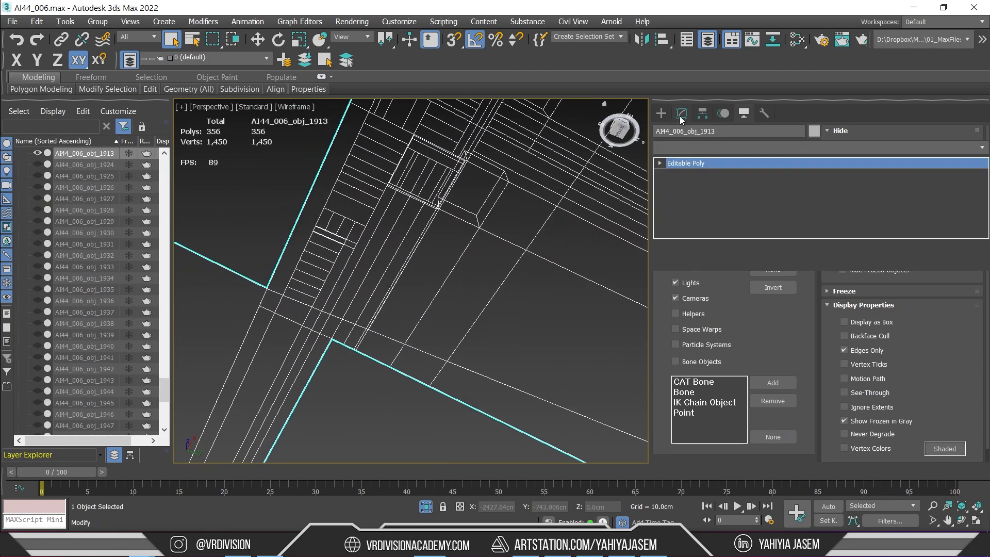
Step: Examine how the isolated slab mesh is divided by selecting a region of polygons and one long strip element
key("4")
scroll(401, 259, "down", 5)
middle_click_drag(401, 259, 404, 330, "alt")
left_click_drag(397, 156, 666, 324)
middle_click_drag(479, 279, 436, 266, "alt")
scroll(443, 289, "up", 3)
scroll(436, 265, "up", 3)
key("5")
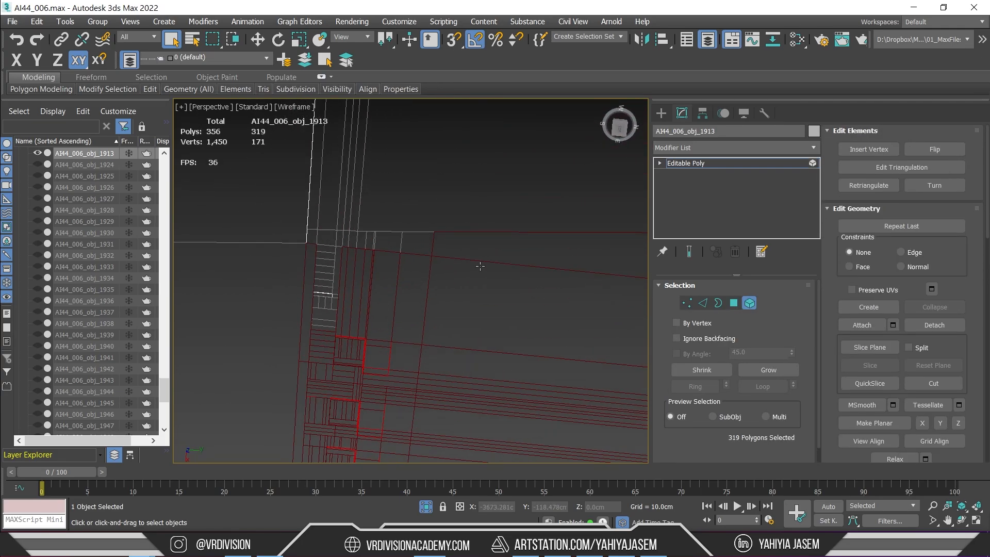
scroll(458, 257, "down", 5)
left_click(343, 281)
middle_click_drag(451, 289, 451, 249, "alt")
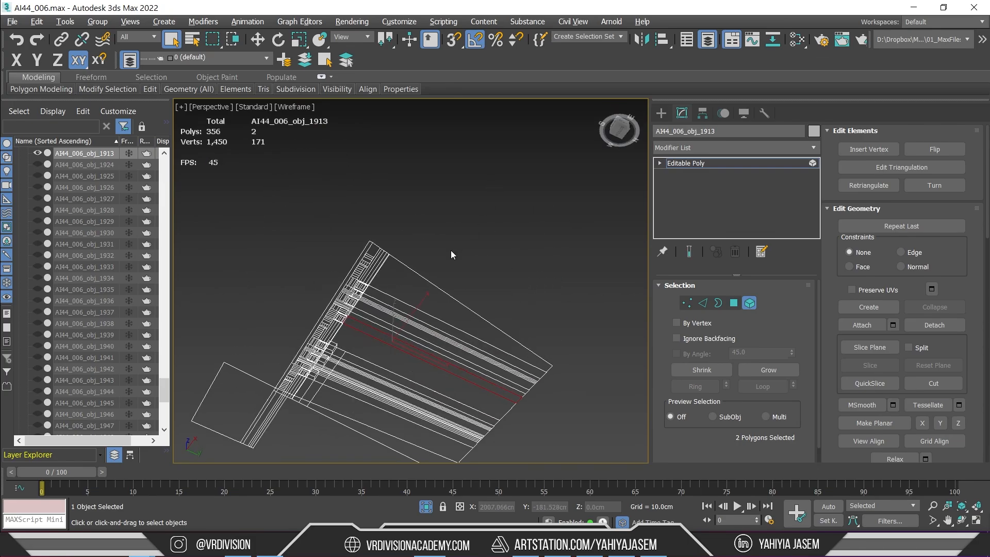
Step: Display the isolated slab shaded with edged faces and activate the Move tool
key("F3")
key("w")
key("F4")
Step: Try to move the selected strip element down along the Z axis and undo the move
scroll(384, 317, "up", 5)
left_click_drag(417, 352, 417, 448)
key("ctrl+z")
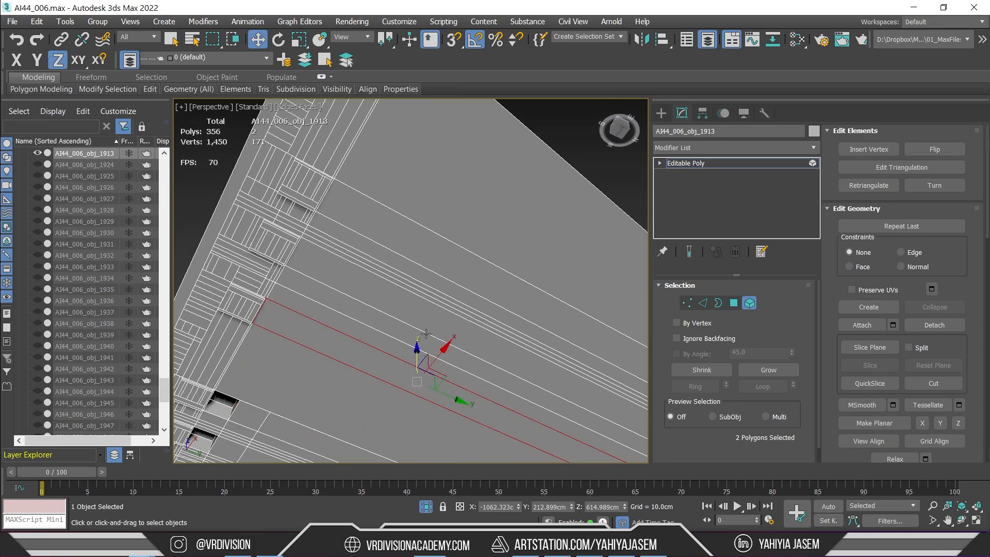
Step: Select the elements covering the outer half of the large hall slab and detach them as a separate object
scroll(444, 268, "down", 4)
middle_click_drag(422, 266, 516, 279, "alt")
scroll(541, 289, "down", 3)
left_click_drag(585, 330, 503, 425)
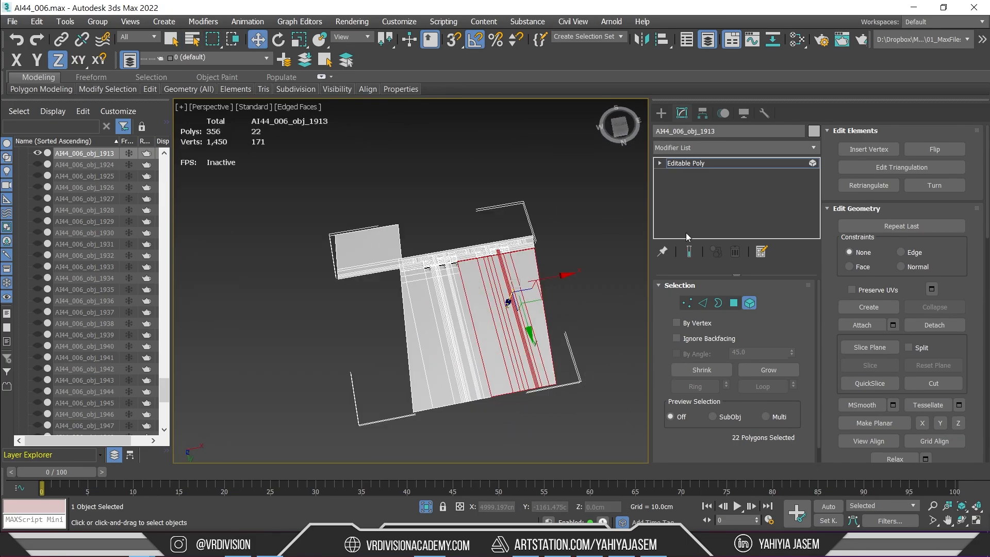
left_click(923, 329)
left_click(559, 279)
left_click(531, 364)
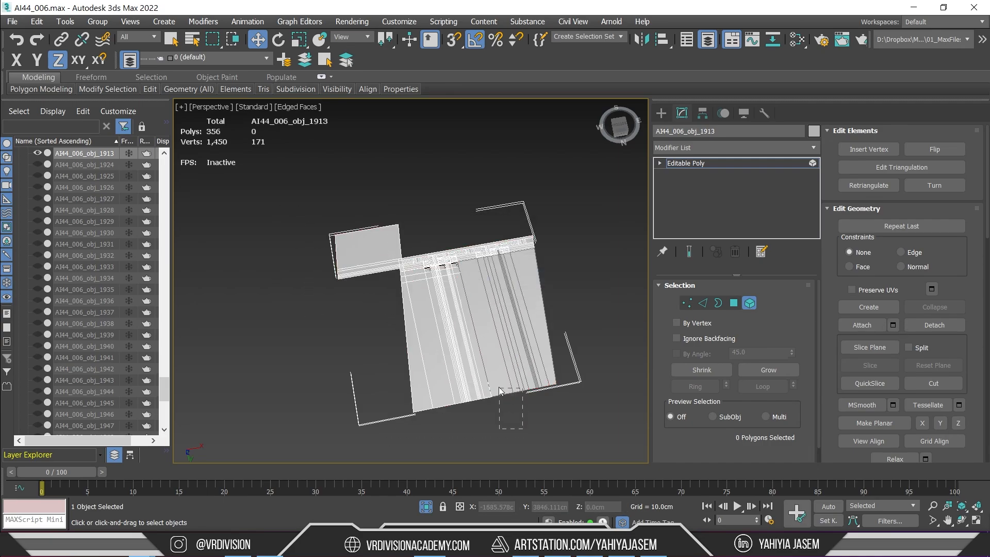
Step: Detach the other elements of the large slab as a separate object and isolate the narrow patterned strip that remains
left_click_drag(499, 387, 495, 381)
scroll(392, 266, "up", 4)
left_click(920, 324)
left_click(552, 279)
key("5")
key("alt+q")
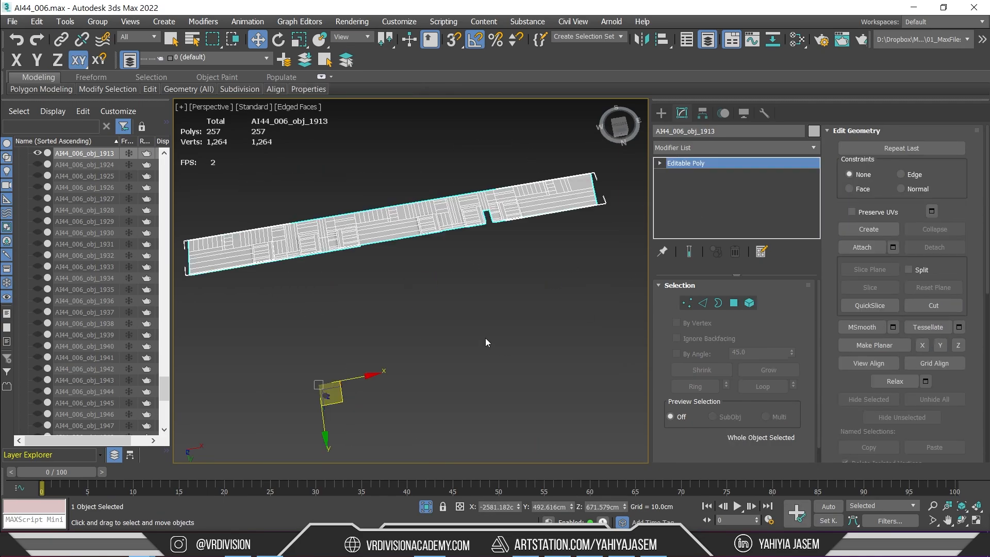
Step: Detach the element beyond the notch of the patterned strip as its own object, deselect and exit isolation
key("5")
left_click(545, 214)
left_click(928, 325)
left_click(553, 279)
key("5")
left_click(490, 361)
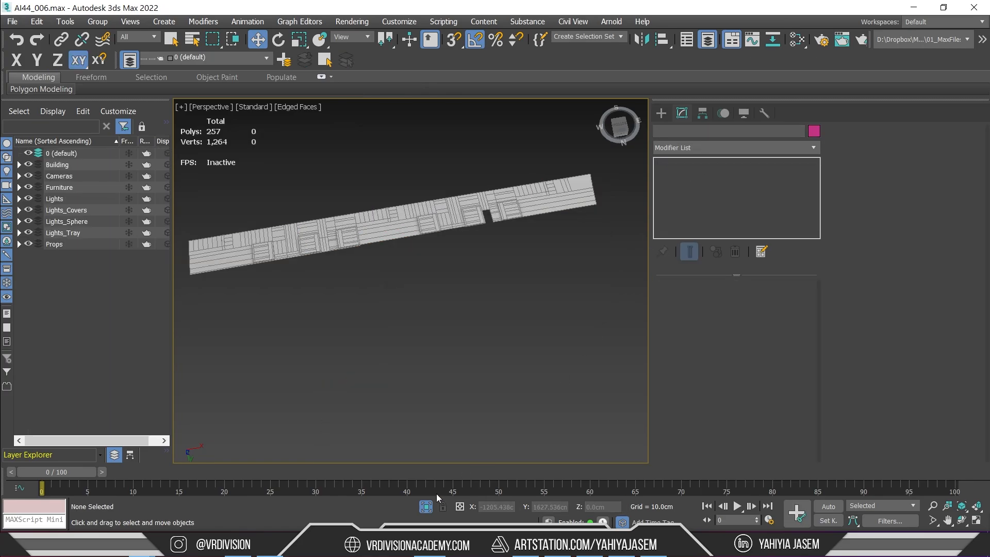
left_click(426, 506)
Step: Isolate the object AI44_006_obj_1880 and detach its large flat element as a separate object
left_click(335, 310)
key("alt+q")
mouse_move(433, 320)
middle_mouse_down("alt")
mouse_move(351, 307)
mouse_move(416, 311)
middle_mouse_up("alt")
key("5")
left_click(352, 308)
left_click(923, 325)
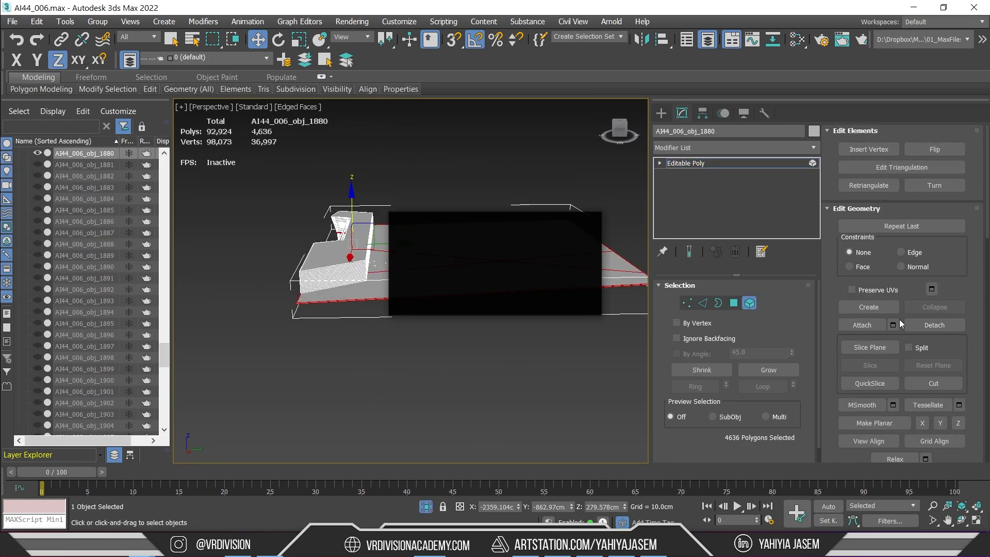
left_click(552, 278)
Step: Select two further flat elements of AI44_006_obj_1880 together and detach them as one separate object
scroll(540, 278, "up", 4)
left_click(499, 280)
middle_click_drag(540, 278, 456, 283, "alt")
left_click(455, 324, "ctrl")
left_click(928, 325)
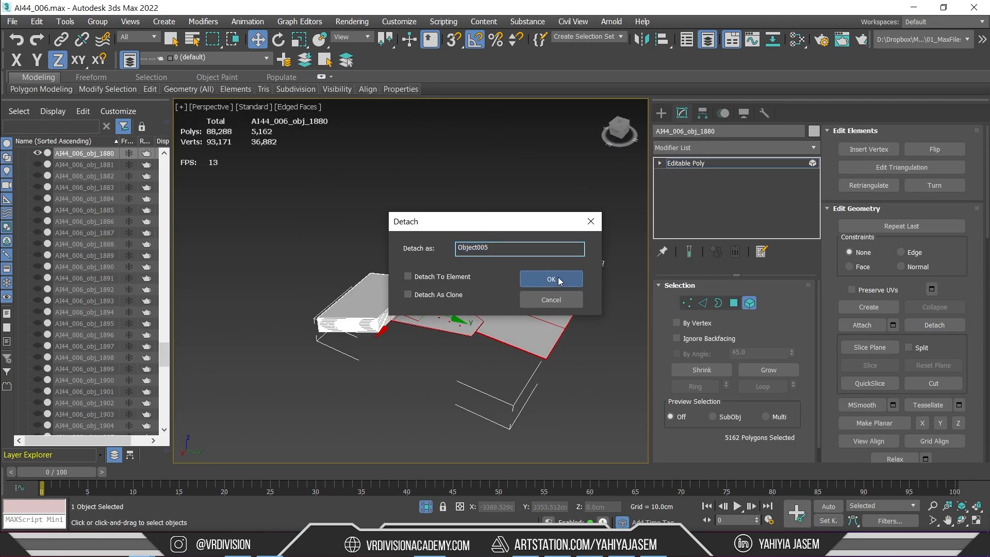
left_click(559, 279)
Step: Leave element editing, exit isolation, and isolate all objects of the Building layer
key("5")
left_click(417, 361)
left_click(426, 506)
middle_click_drag(382, 304, 356, 258, "alt")
left_click(19, 164)
double_click(57, 165)
key("alt+q")
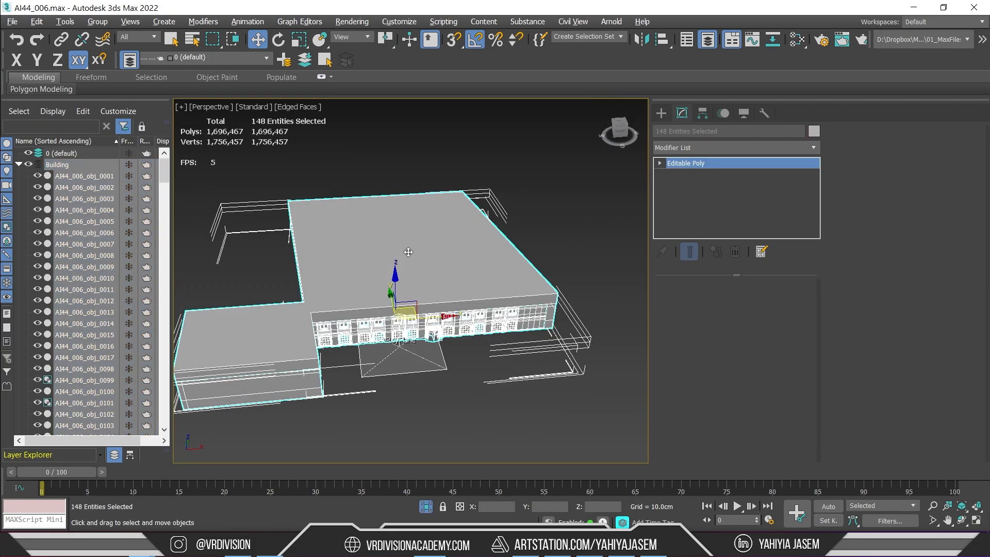
Step: Isolate the roof object AI44_006_obj_0098 and select its roof element at Element level
left_click(404, 250)
key("alt+q")
key("5")
middle_click_drag(409, 228, 435, 320, "alt")
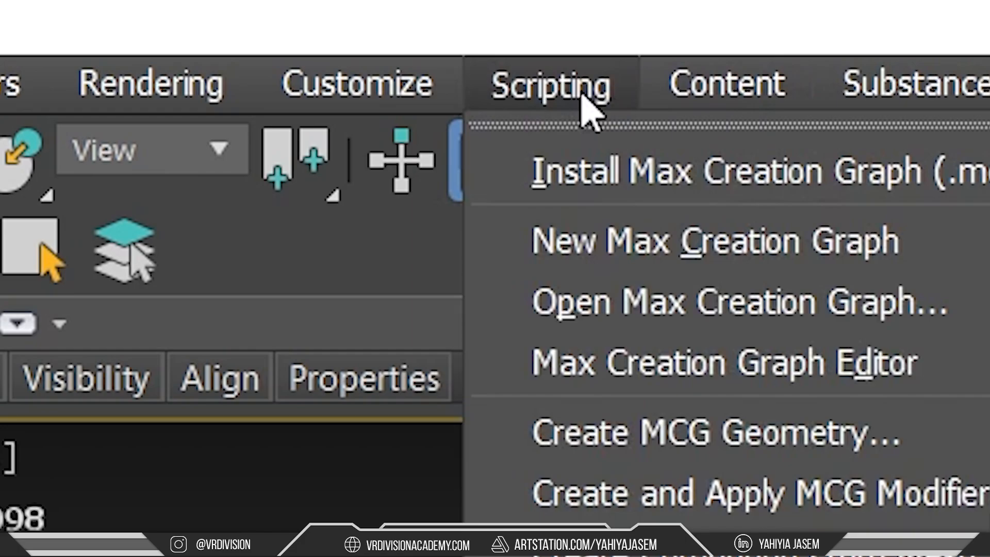
Step: Open the Hotkey Editor and assign Num+6 to the Hotkey Editor action
mouse_move(406, 25)
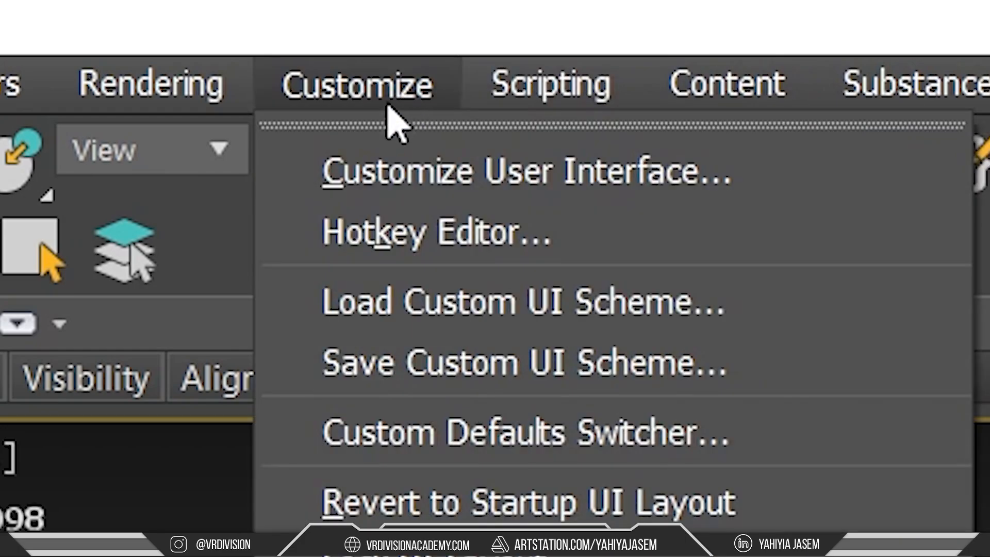
left_click(424, 227)
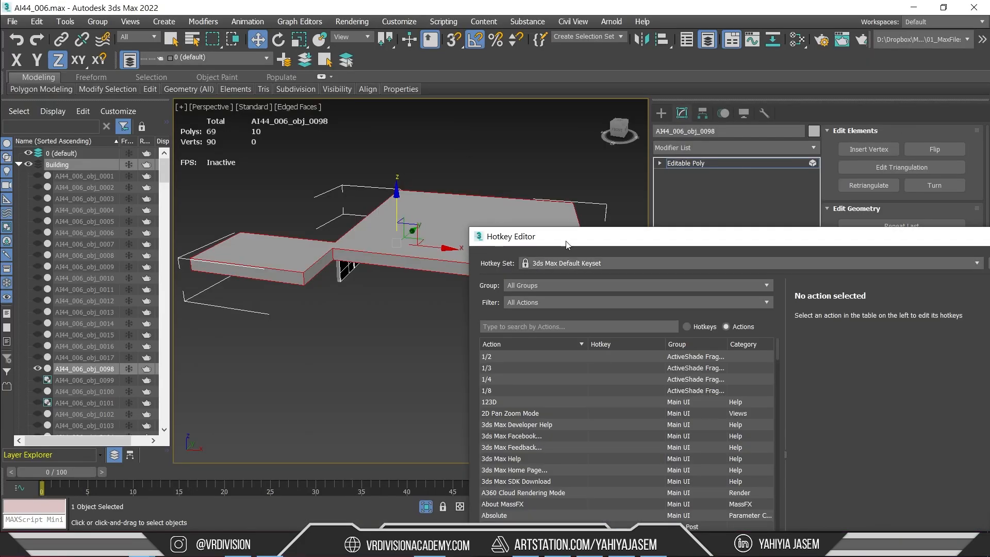
left_click_drag(566, 244, 236, 69)
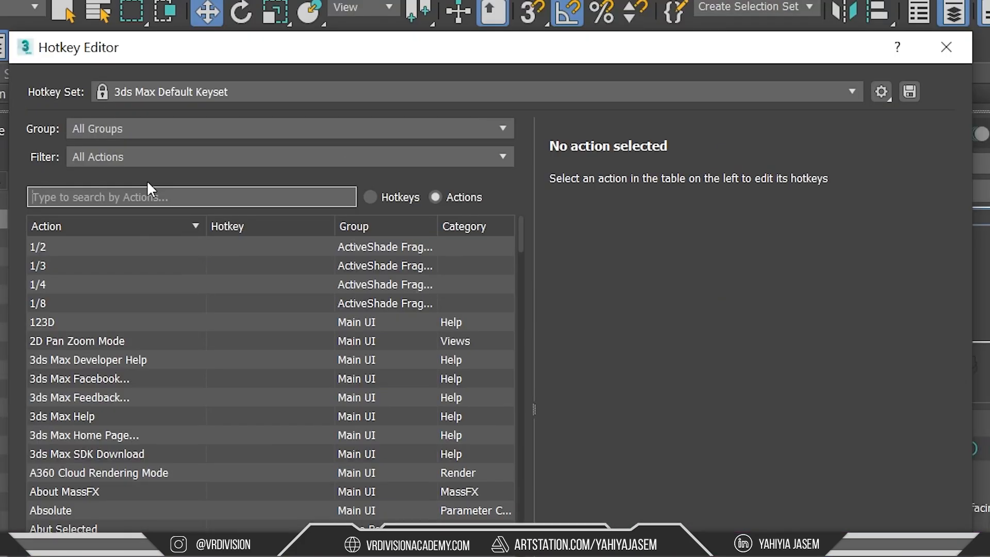
type("hotke")
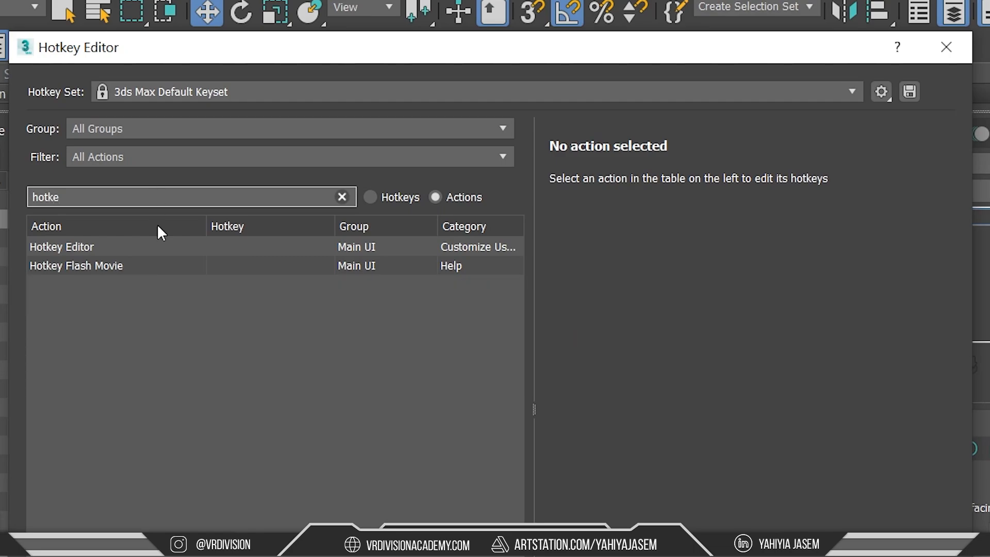
left_click(241, 247)
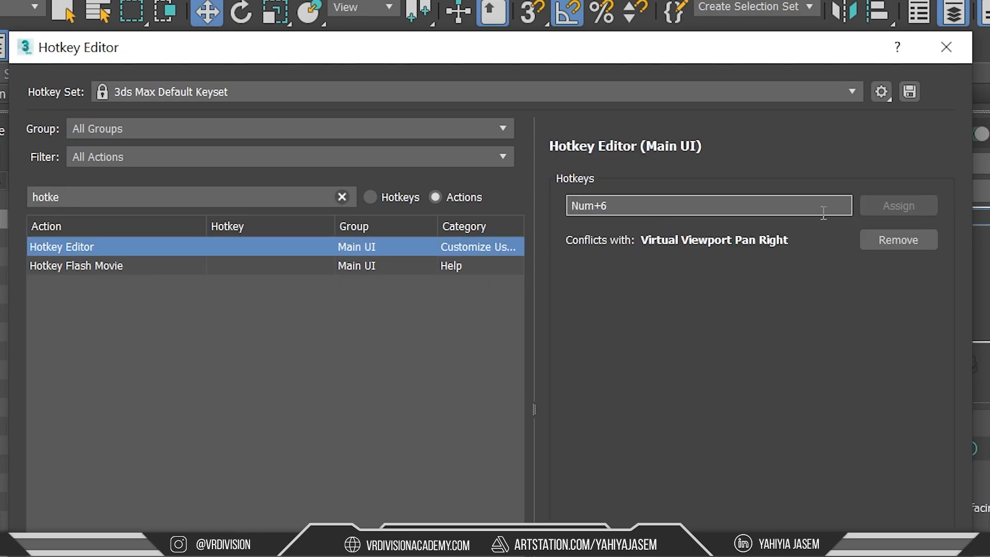
left_click(899, 240)
left_click(898, 206)
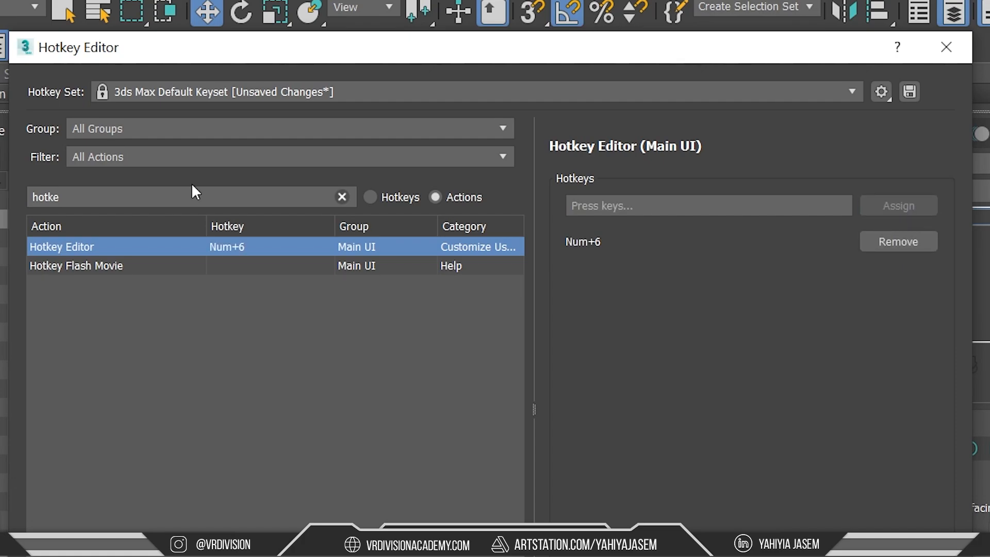
Step: Replace the hotkey of the Edit Poly Detach action with D and save the hotkey set as MyShortcuts
type("detac")
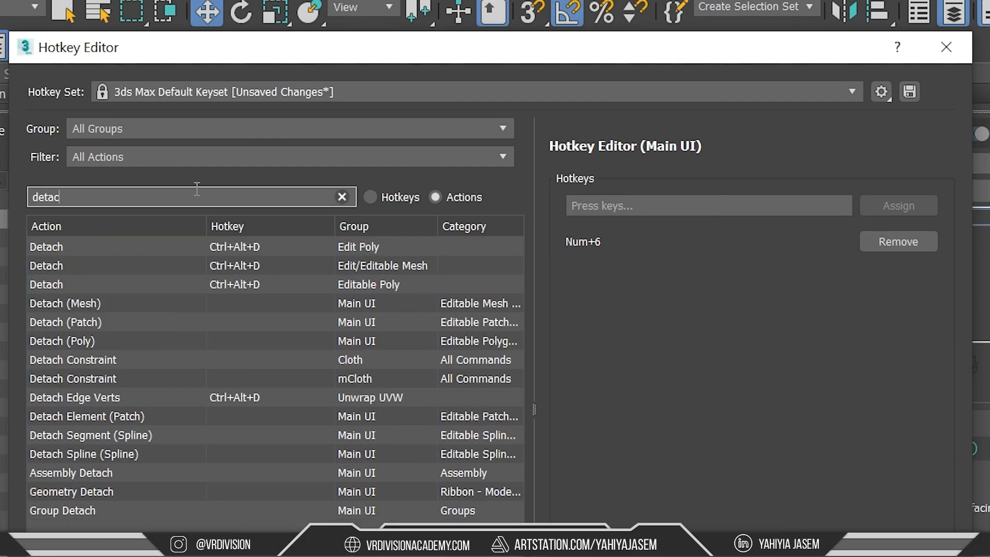
left_click(250, 250)
left_click(641, 206)
key("d")
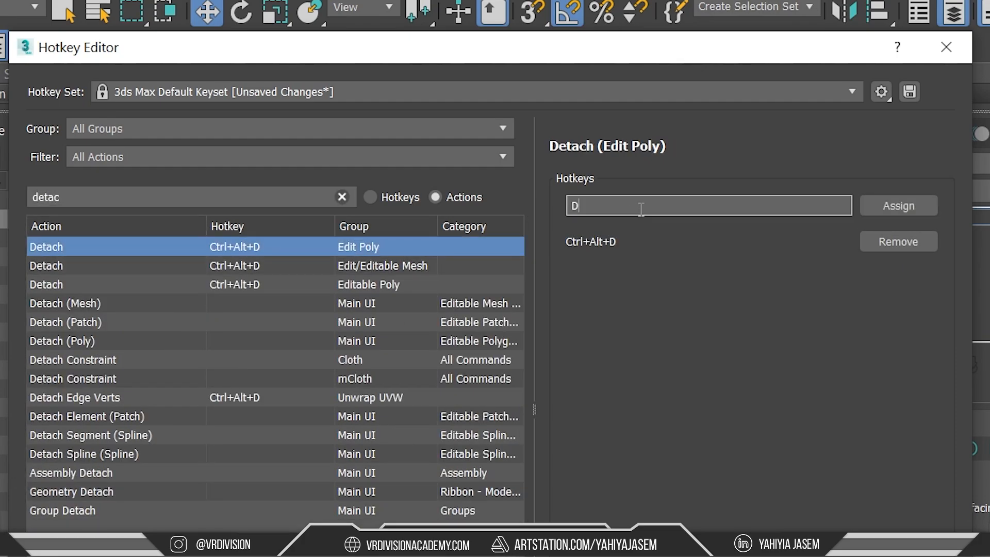
left_click(904, 210)
left_click(899, 270)
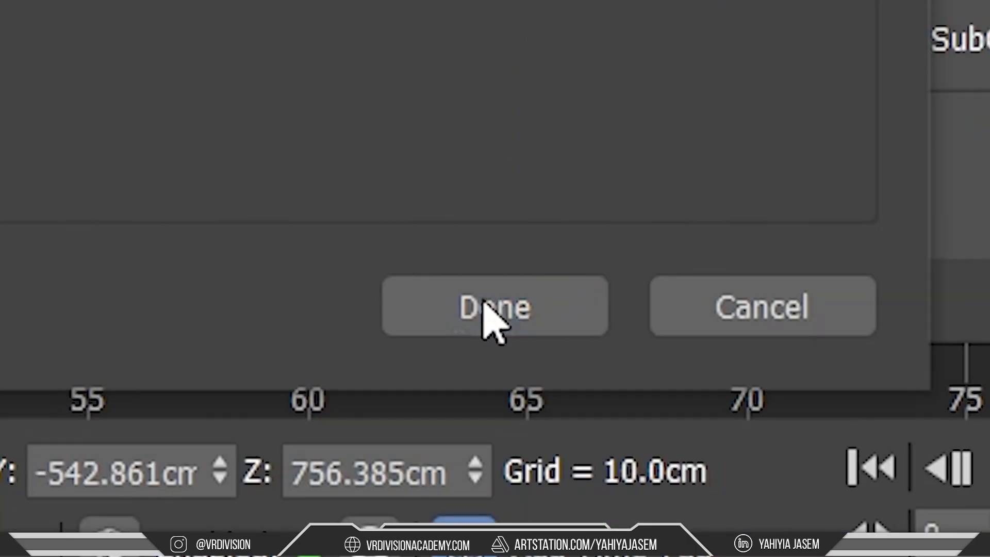
left_click(628, 473)
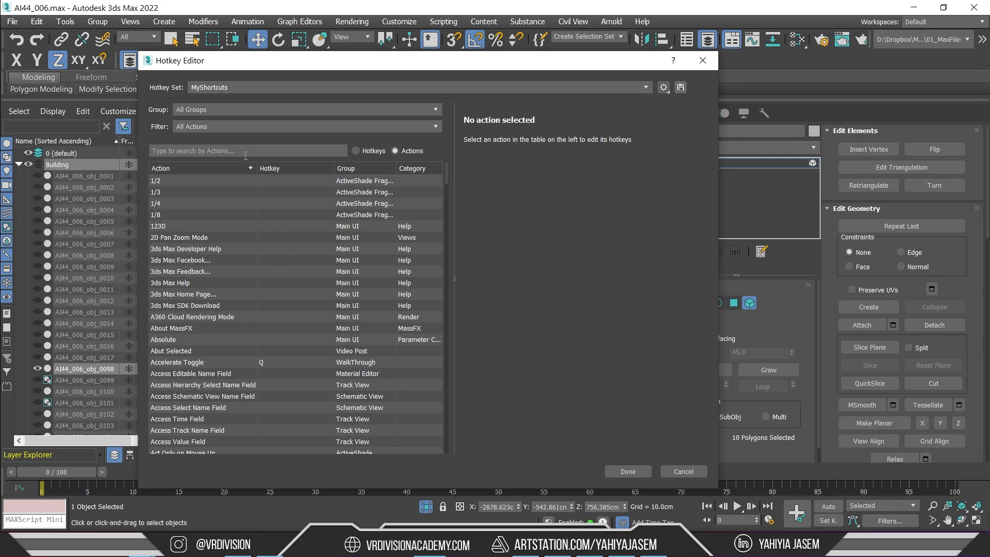
Step: Replace the Detach hotkeys for Editable Poly and Edit/Editable Mesh with D and save the hotkey set
type("deta")
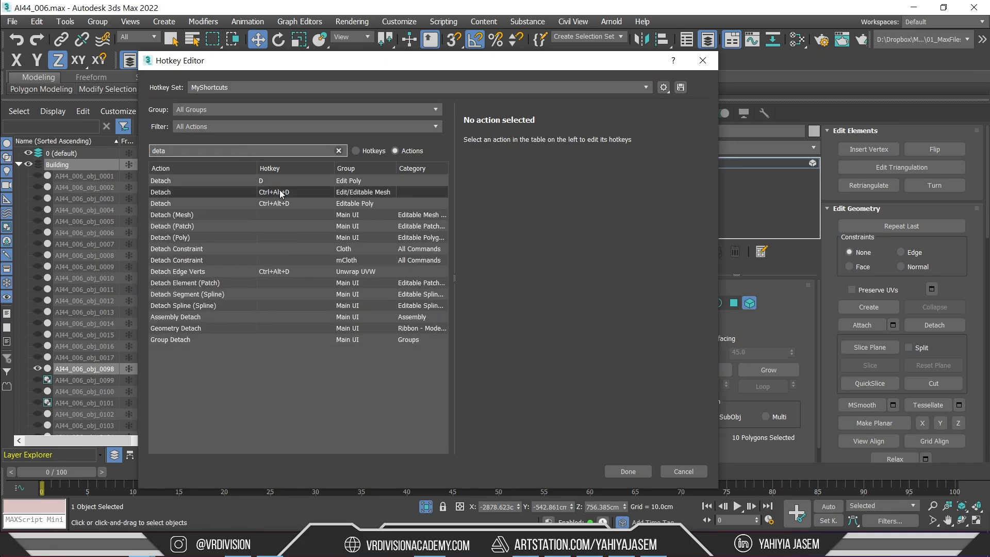
left_click(281, 203)
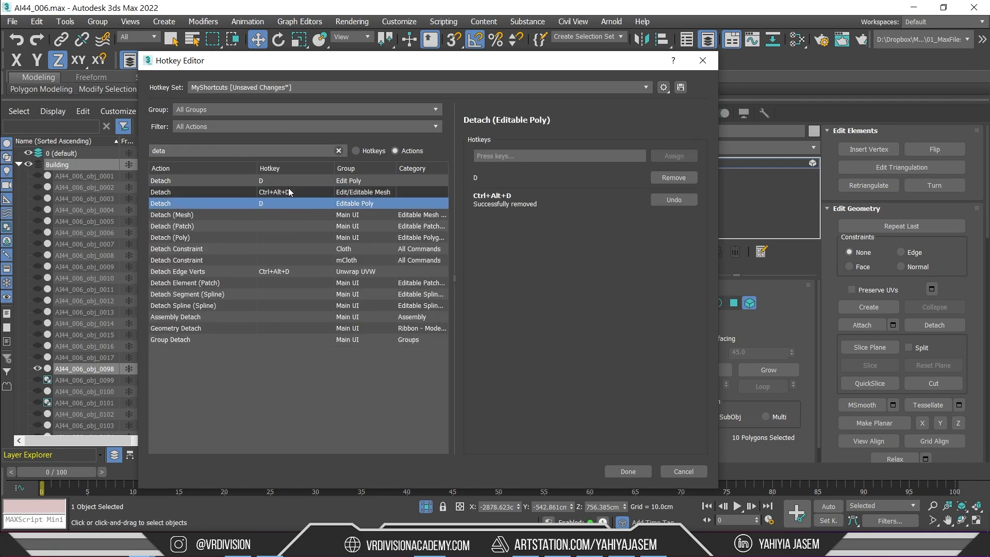
left_click(624, 470)
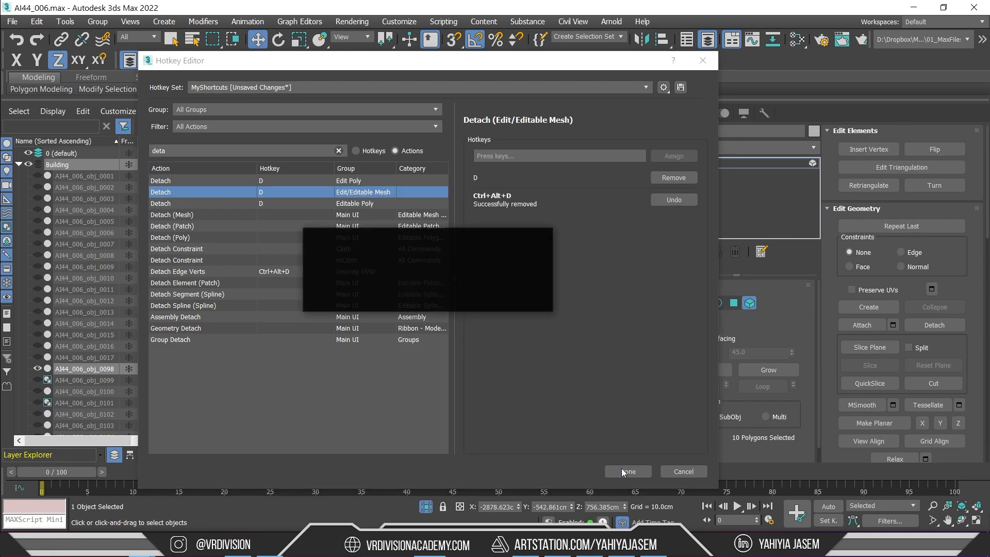
Step: Detach the selected roof element as a separate object and isolate the remaining walls of AI44_006_obj_0098
key("d")
left_click(546, 281)
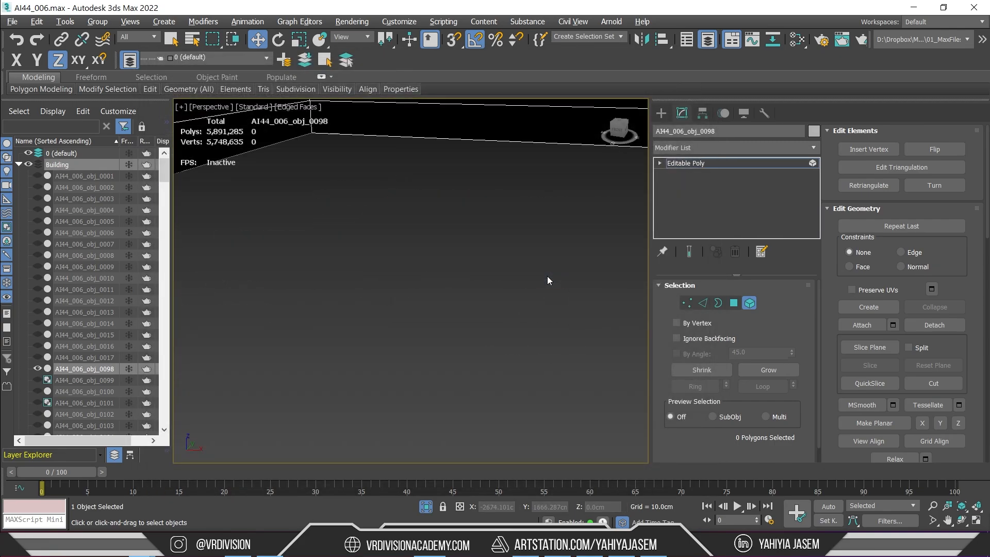
key("alt+q")
left_click(521, 248)
middle_click_drag(521, 247, 342, 258)
middle_click_drag(473, 292, 496, 311, "alt")
Step: Detach two groups of wall polygons as separate objects, leave polygon level and exit isolation
key("4")
left_click_drag(413, 313, 552, 480)
key("ctrl+alt+d")
left_click(557, 279)
left_click_drag(392, 242, 310, 118)
key("ctrl+alt+d")
left_click(554, 280)
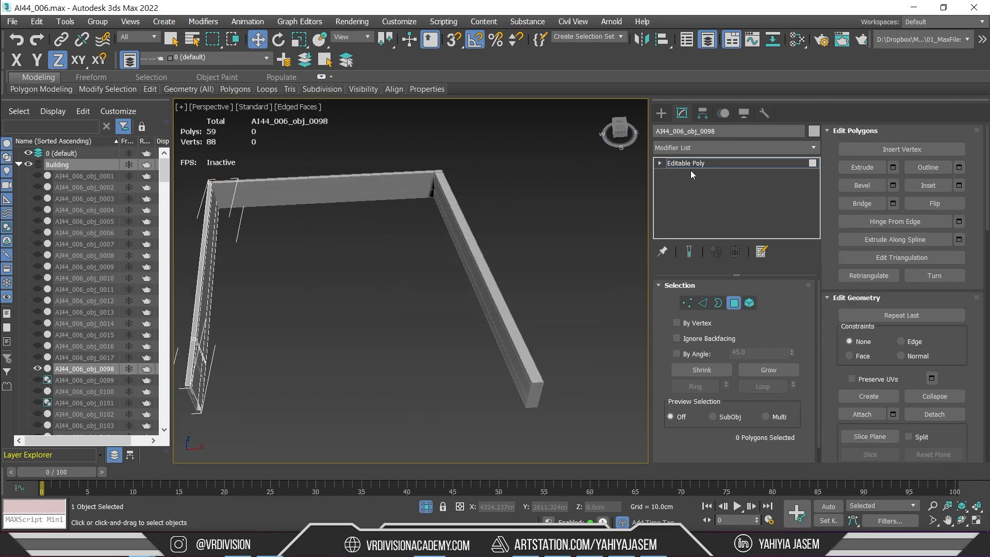
left_click(690, 165)
left_click(426, 506)
Step: Examine the building facade by selecting the object behind it and the round entrance door group
left_click(401, 304)
scroll(401, 304, "up", 4)
middle_click_drag(401, 304, 402, 281, "alt")
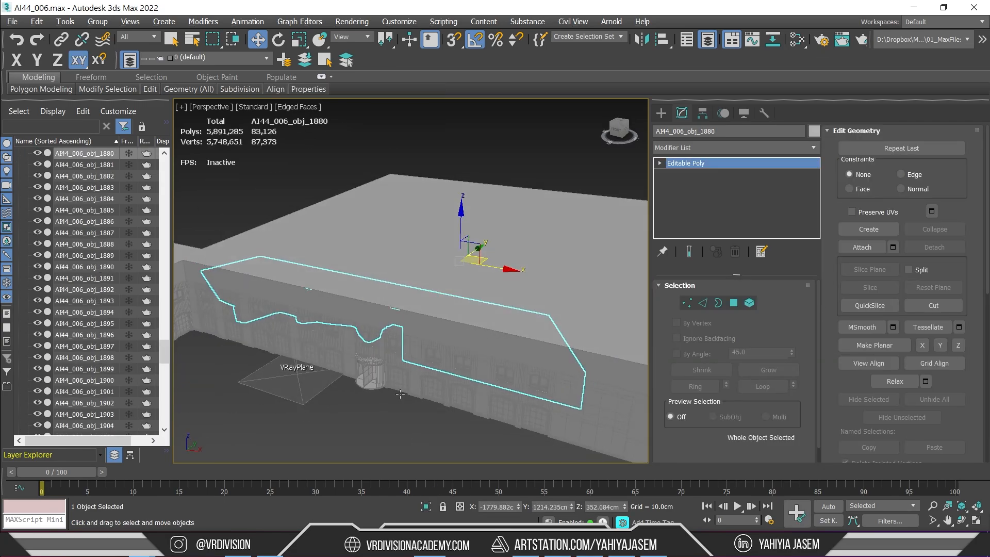
left_click(418, 387)
key("z")
left_click(314, 309)
scroll(350, 306, "down", 4)
middle_click_drag(351, 307, 395, 300, "alt")
scroll(93, 264, "up", 15)
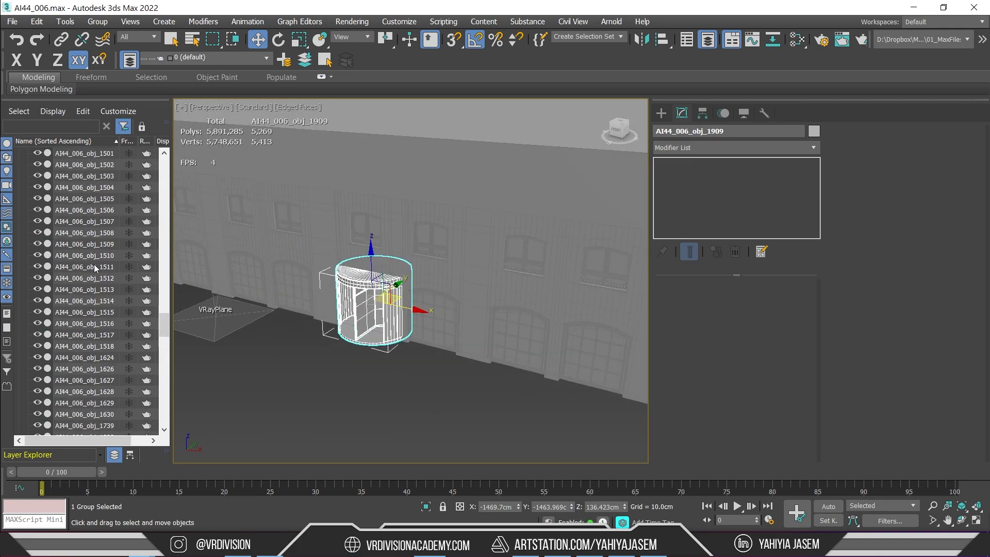
Step: Find the Export File action in the Hotkey Editor and assign Alt+E to it
left_click(61, 200)
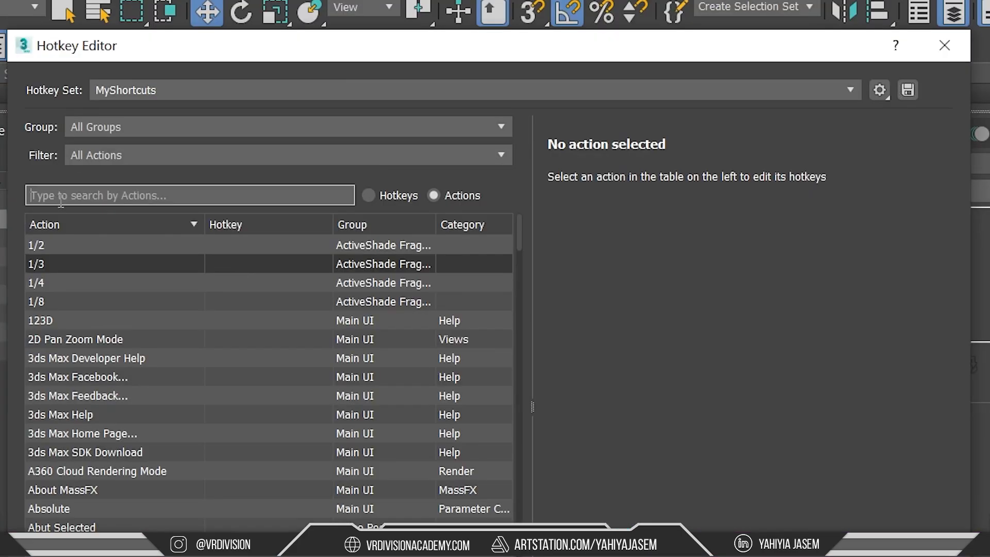
type("export")
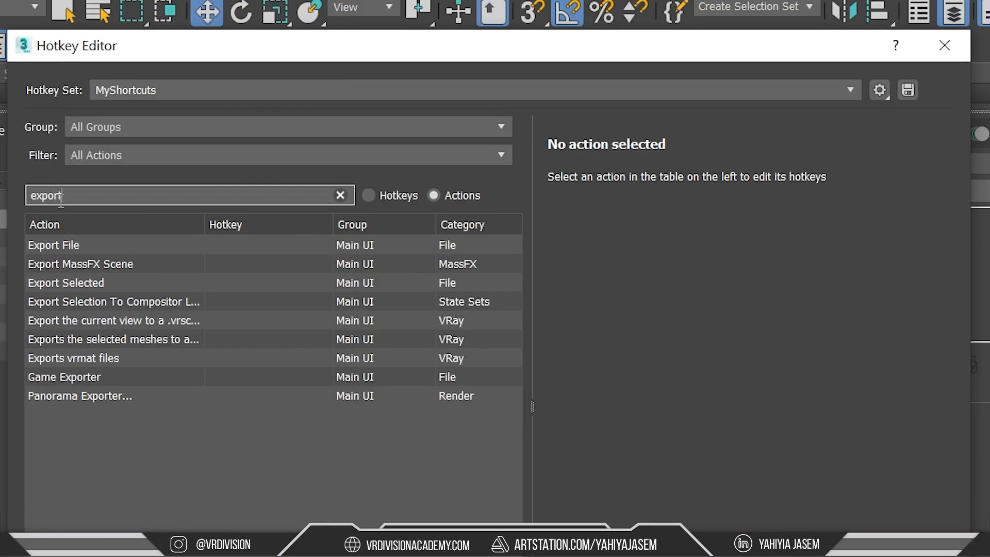
left_click(237, 246)
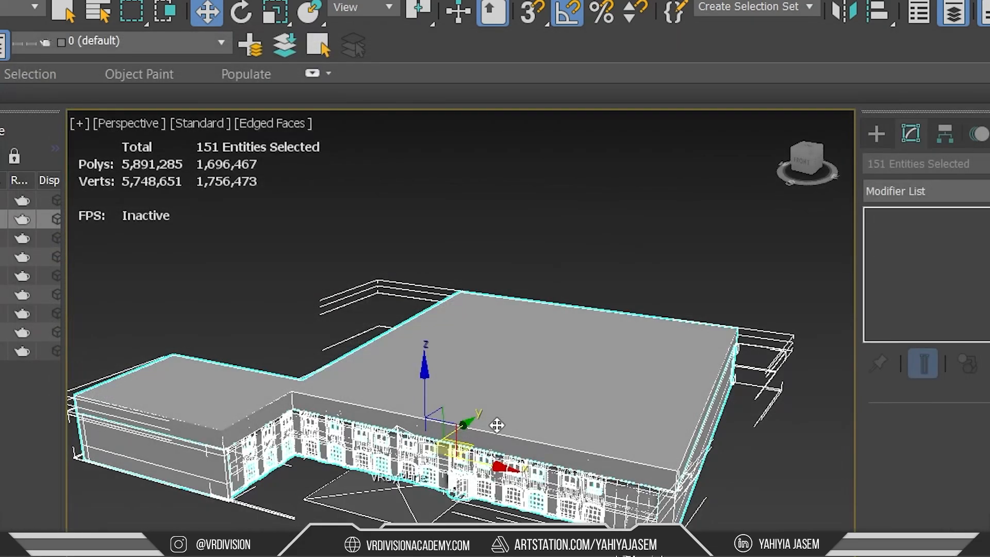
Step: Start an export of the selected building objects and create an AI44 folder inside D:\DT_Temp
key("alt+e")
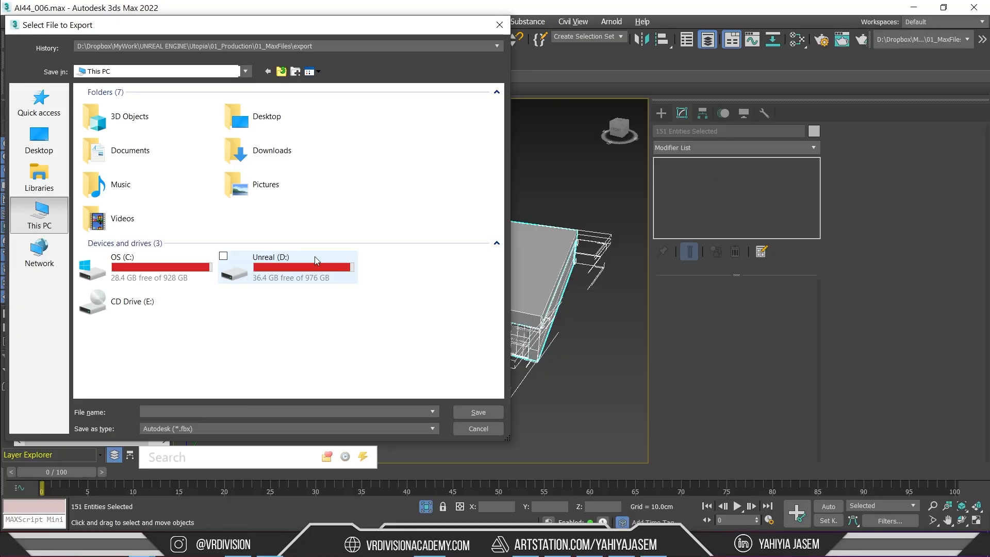
double_click(315, 261)
left_click(295, 72)
double_click(109, 203)
left_click(295, 72)
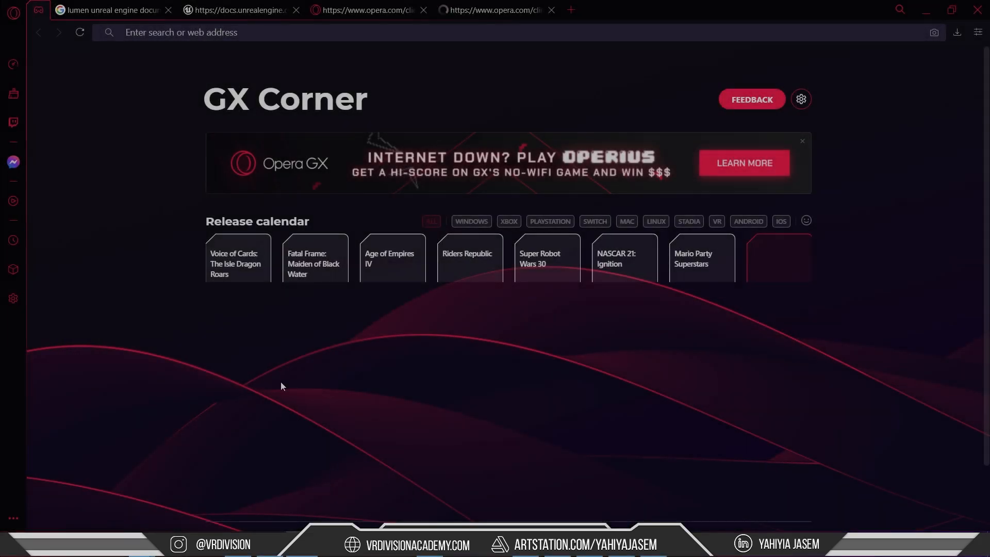
Step: Switch to the Opera GX browser, search the web for datasmith and close the unneeded tabs
type("data")
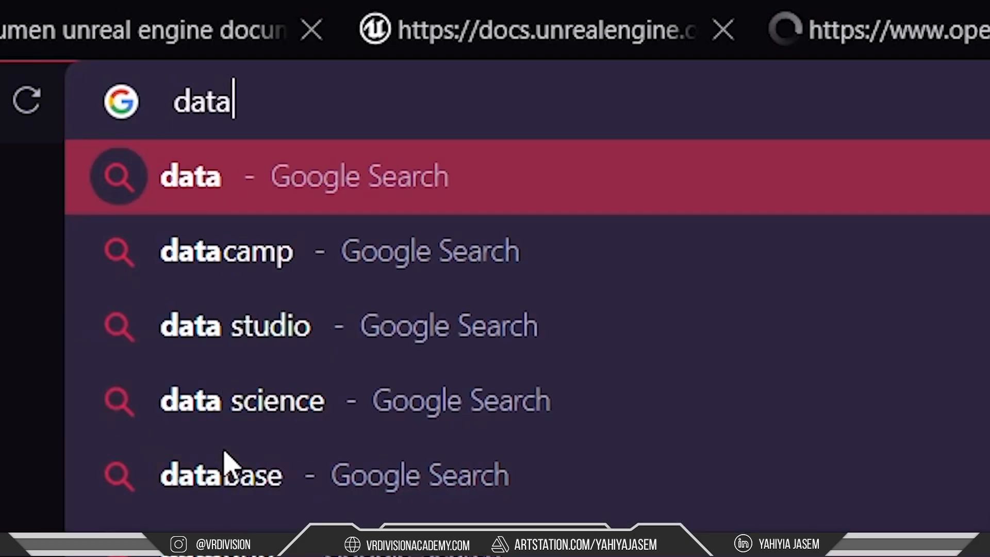
type("smith")
key("Return")
middle_click(60, 5)
middle_click(60, 5)
middle_click(60, 5)
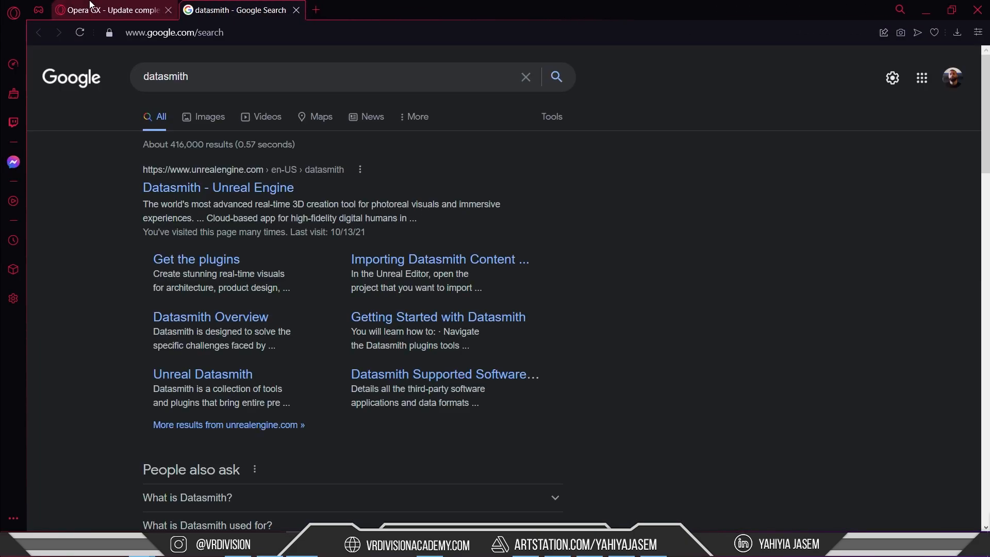
Step: Open Unreal Engine's Datasmith plugins page and download the Autodesk 3ds Max exporter for Unreal Engine 4.27
left_click(199, 184)
middle_click(128, 11)
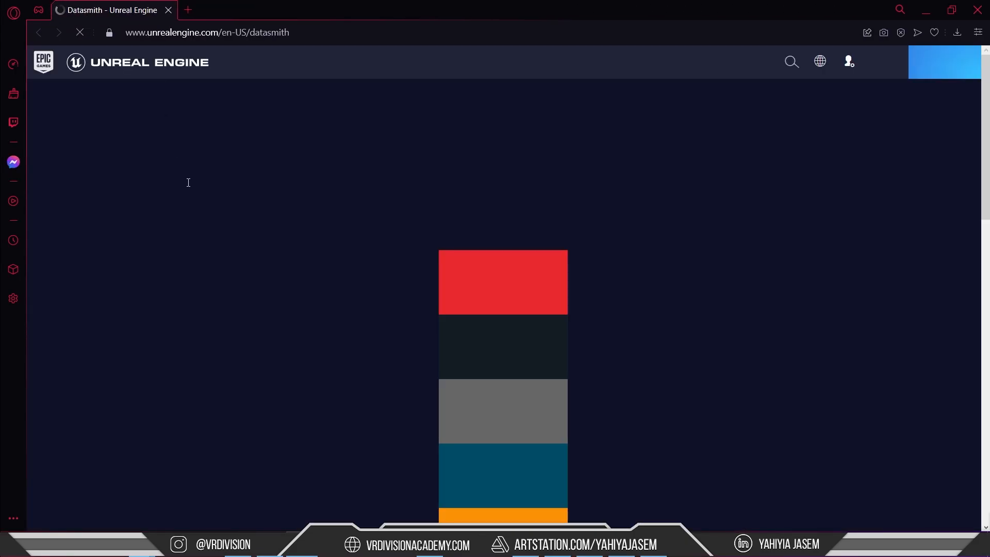
scroll(216, 194, "down", 10)
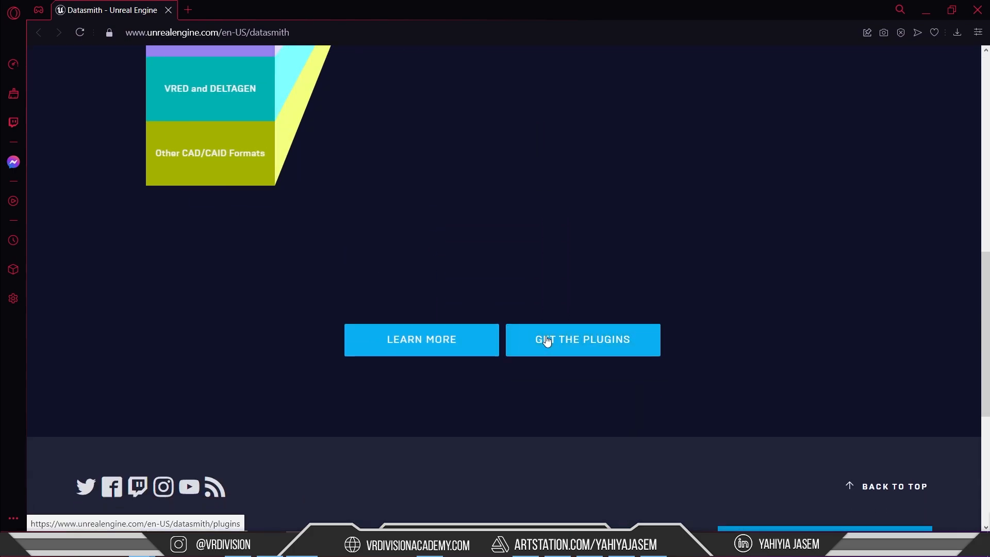
left_click(544, 340)
scroll(546, 309, "down", 10)
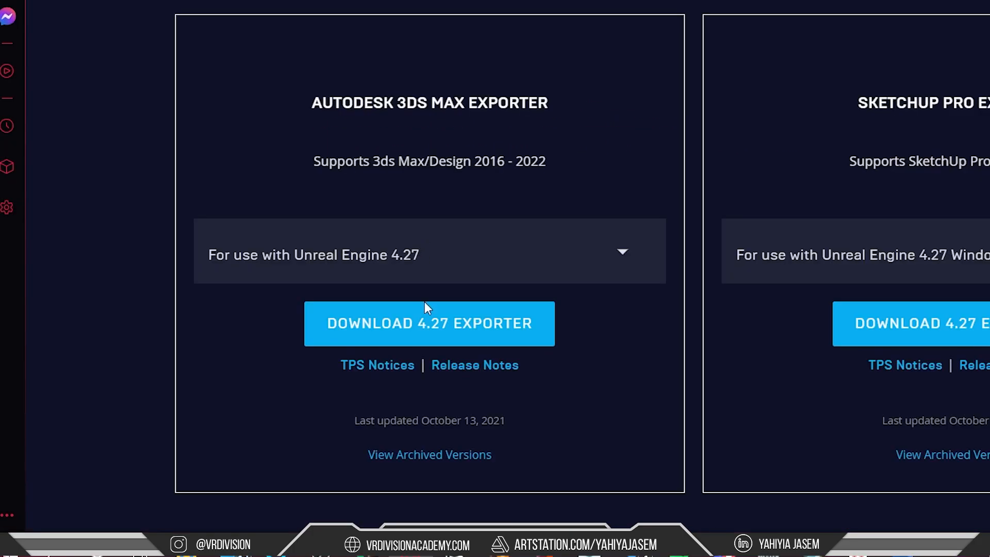
left_click(319, 388)
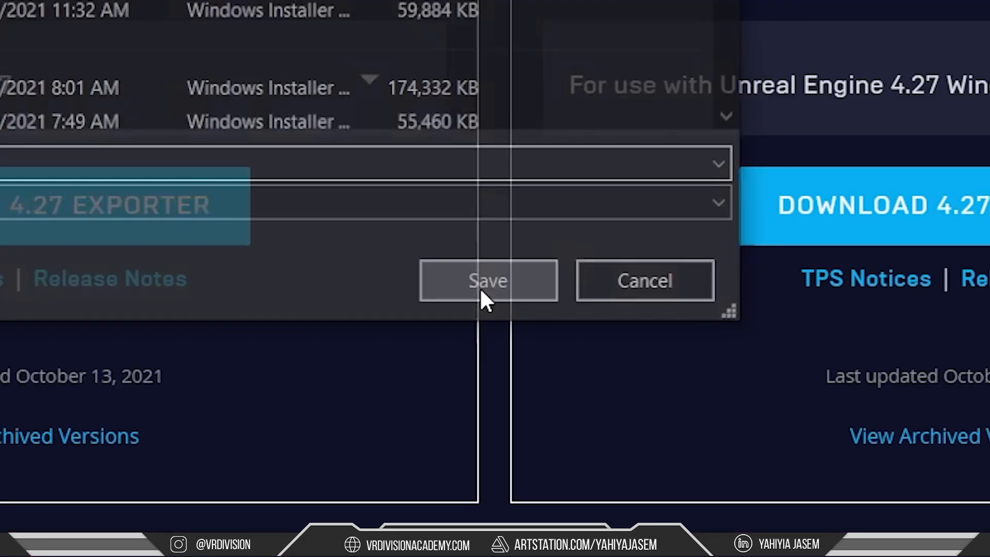
left_click(504, 415)
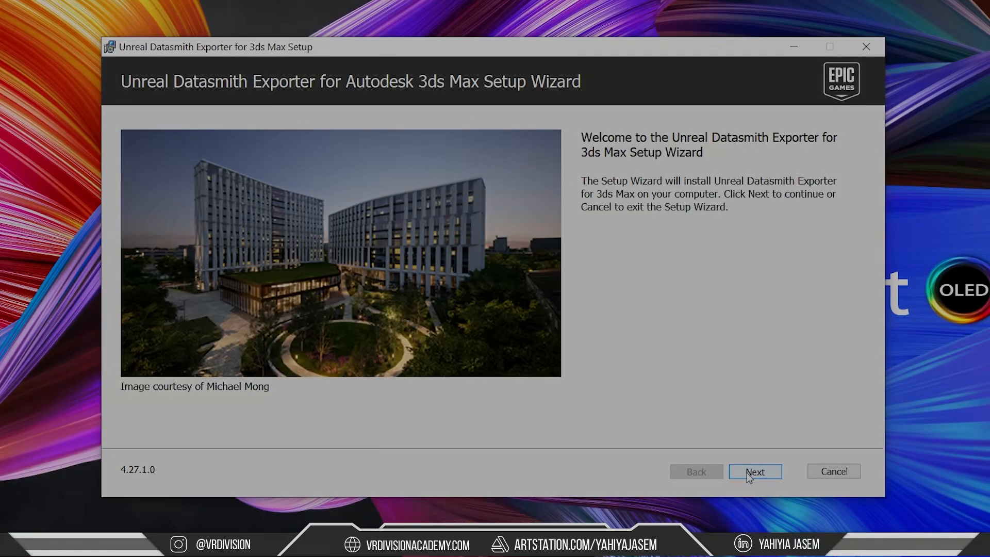
Step: Accept the license agreement and install the Unreal Datasmith Exporter for Autodesk 3ds Max 2022
left_click(746, 472)
left_click(302, 430)
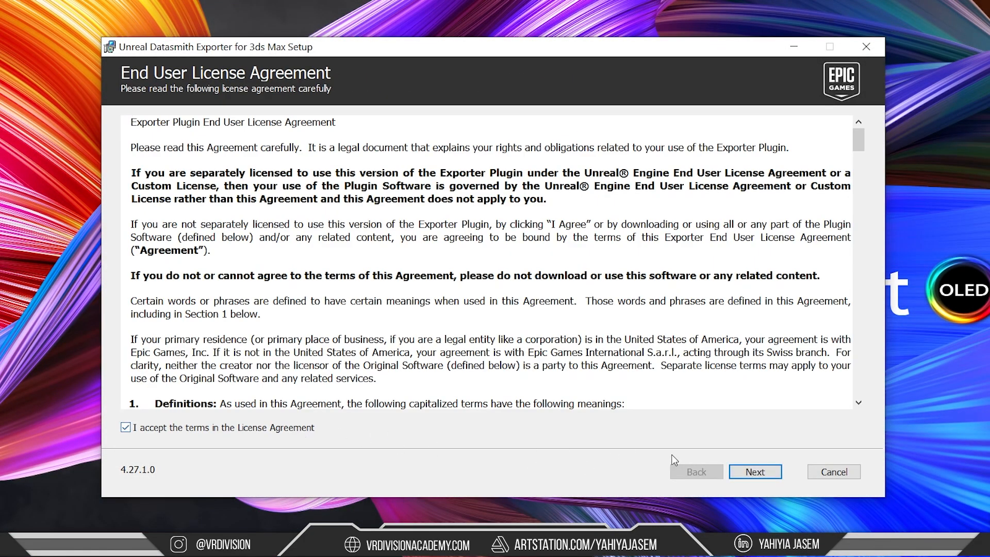
left_click(752, 472)
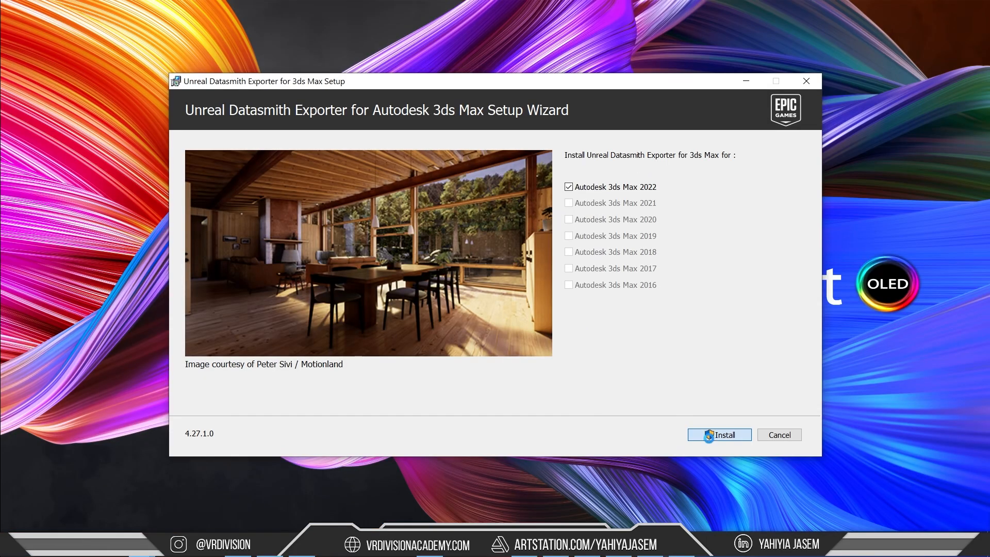
left_click(711, 436)
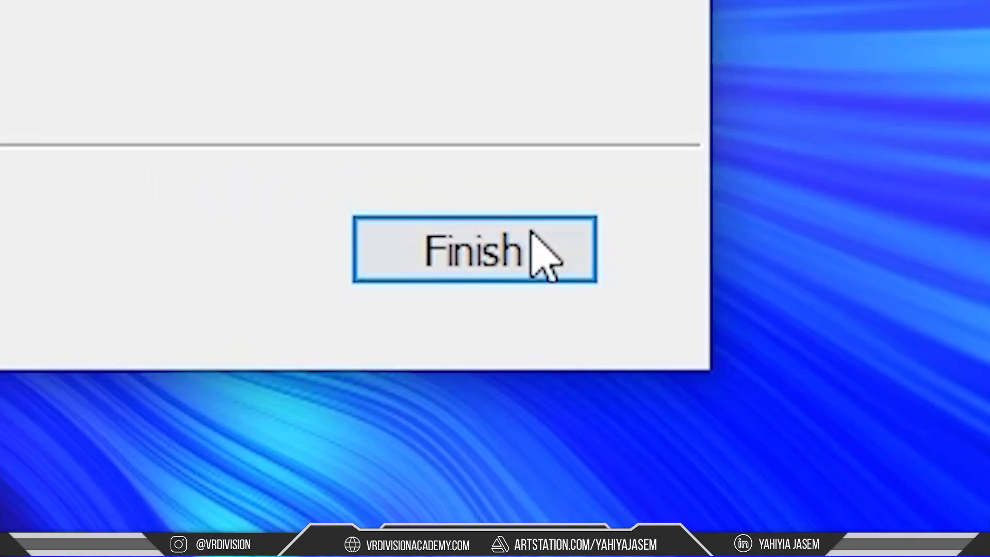
left_click(533, 236)
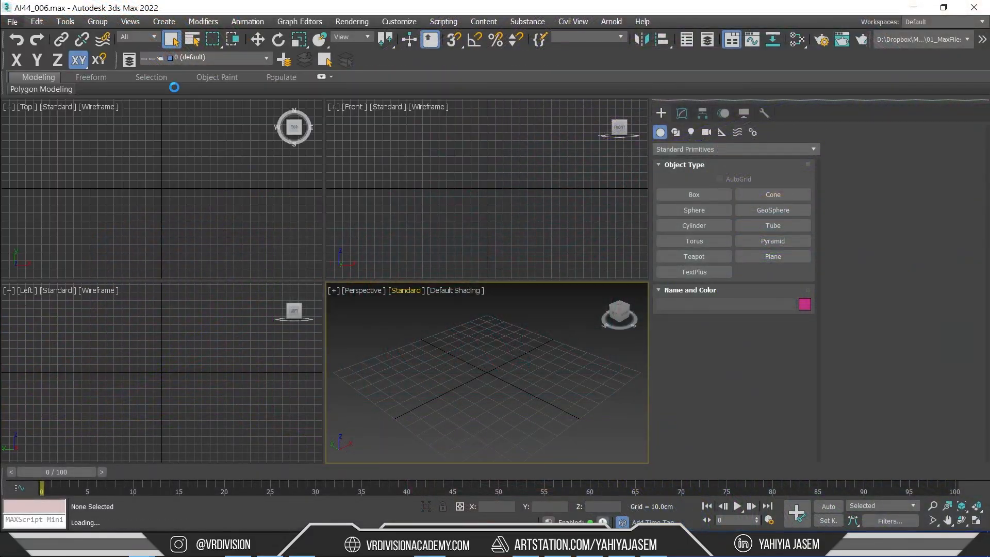
Step: Back in 3ds Max, select the building objects and start an export named Building in D:\DT_Temp\AI44
left_click(495, 373)
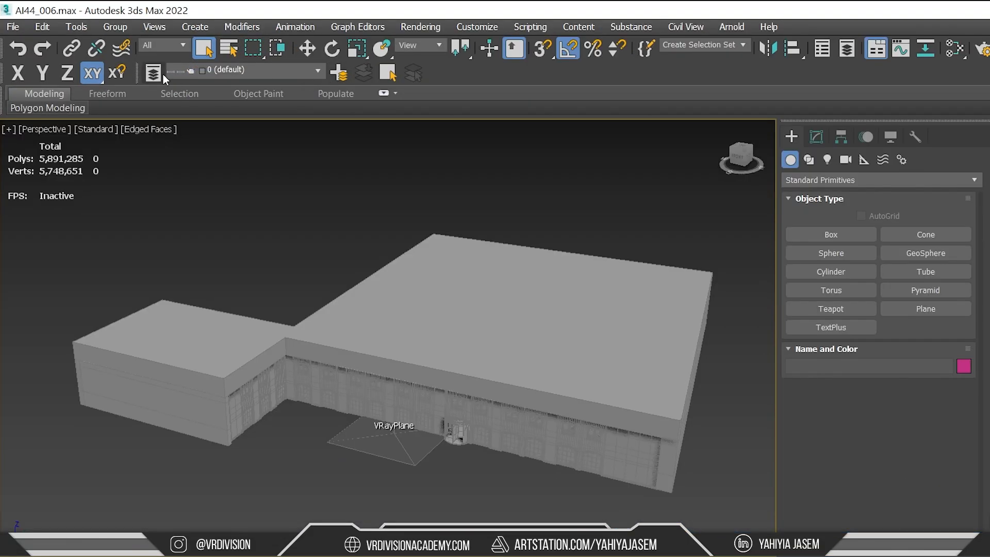
key("ctrl+a")
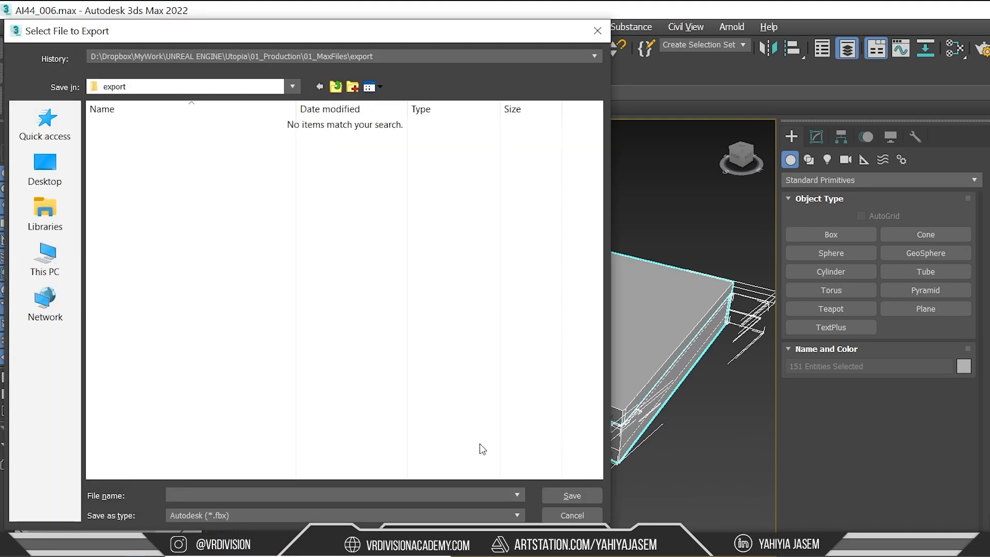
type("Building")
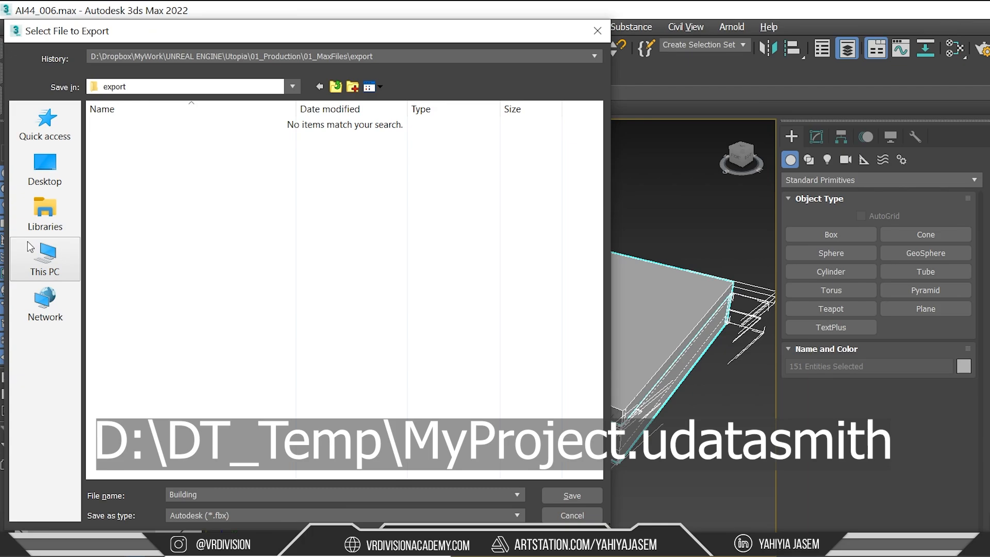
left_click(31, 248)
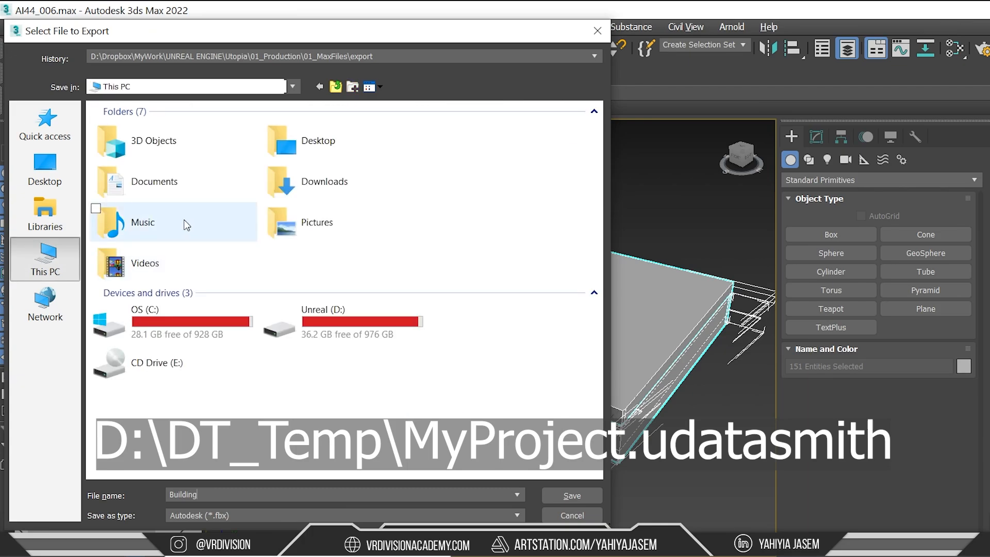
double_click(379, 331)
double_click(177, 243)
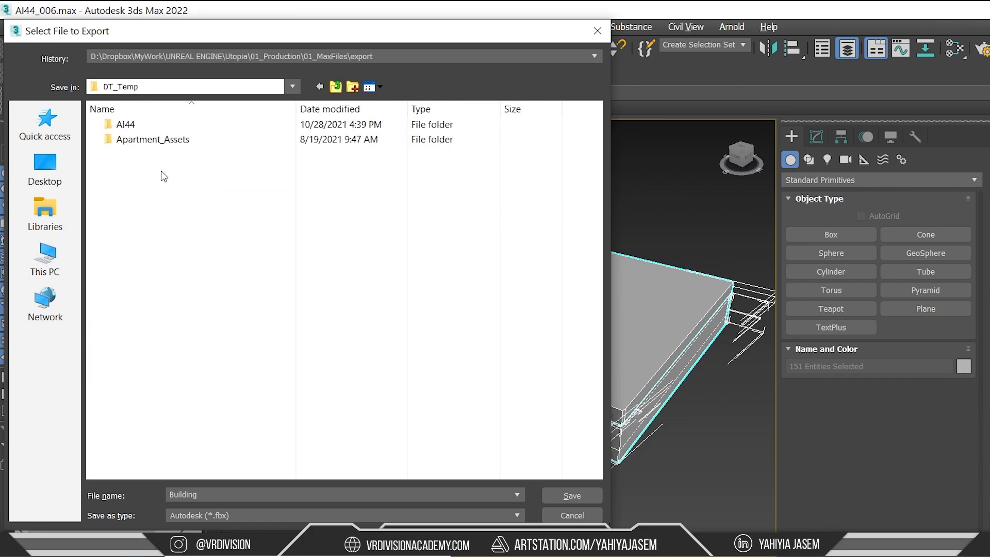
Step: Export the Building file as Unreal Datasmith (*.udatasmith), including only the selection, with Animated Transforms on Current Frame Only
left_click(202, 512)
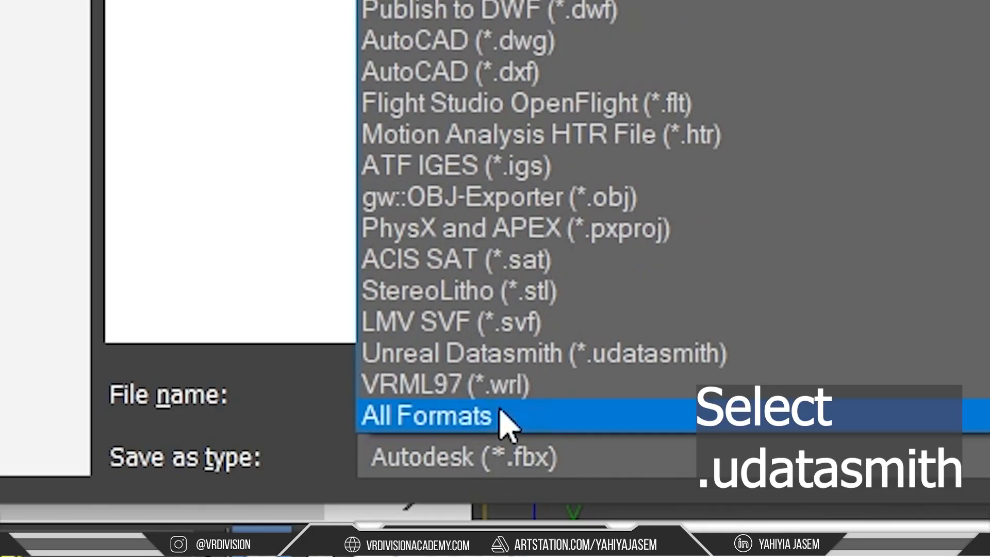
left_click(421, 361)
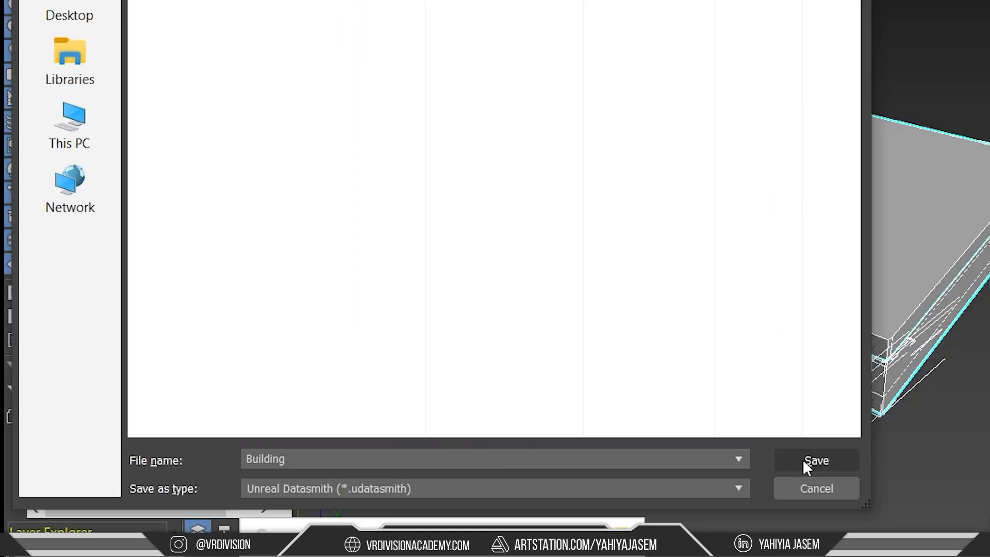
left_click(805, 465)
left_click(559, 286)
left_click(547, 322)
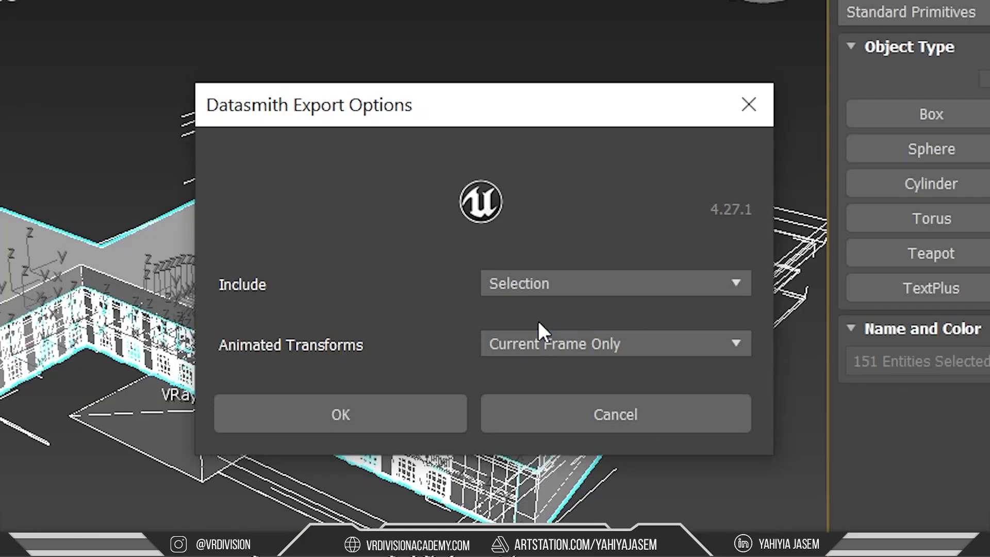
left_click(435, 409)
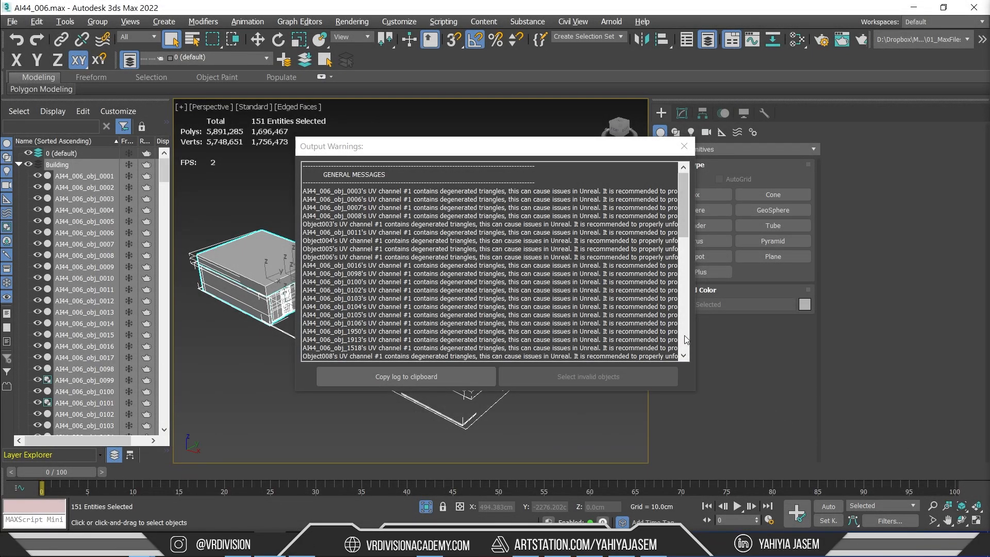
Step: Look through and close the export warnings, and hide and collapse the Building layer
scroll(665, 193, "down", 3)
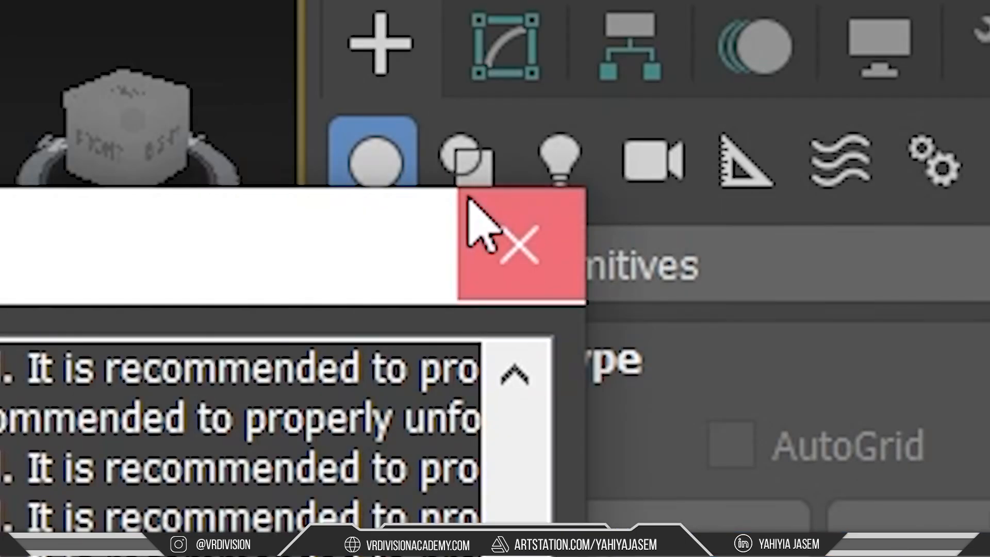
left_click(680, 144)
left_click(28, 165)
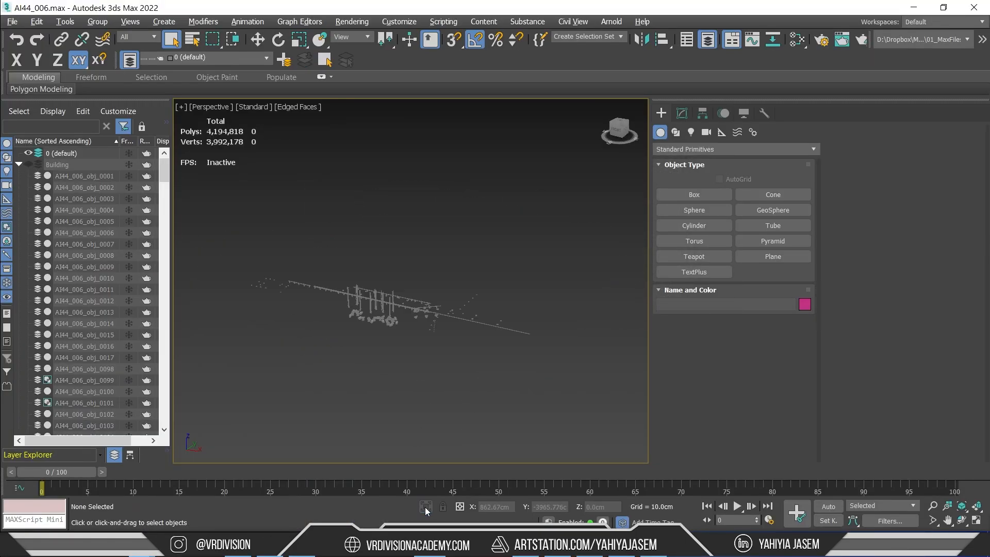
scroll(382, 301, "up", 5)
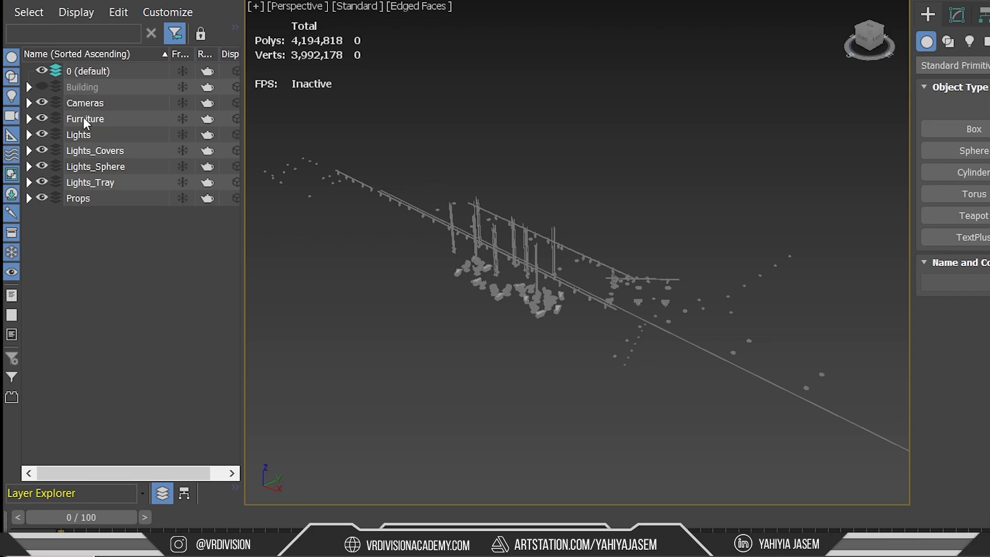
Step: Select the Furniture layer's objects and export only the selection as a Datasmith file named Furniture
double_click(85, 121)
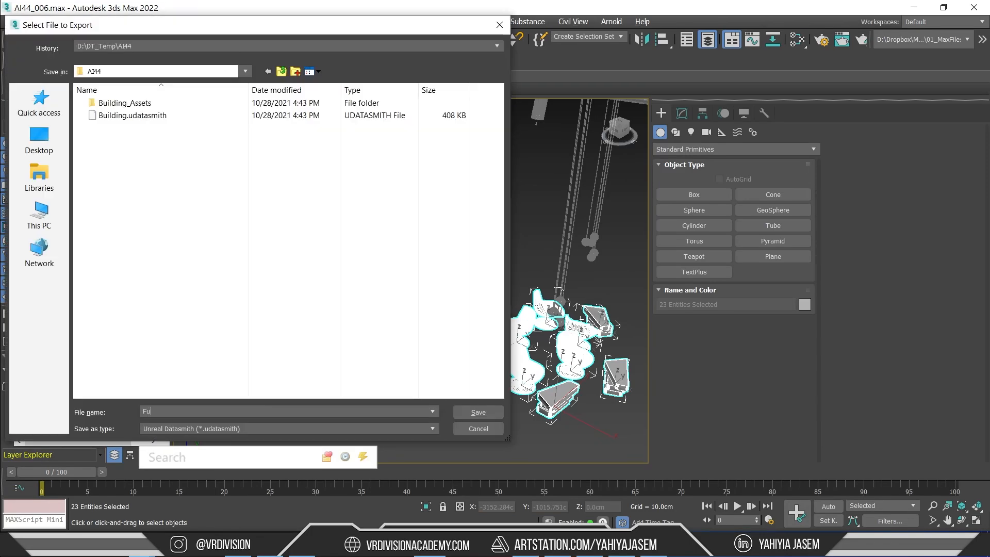
key("Return")
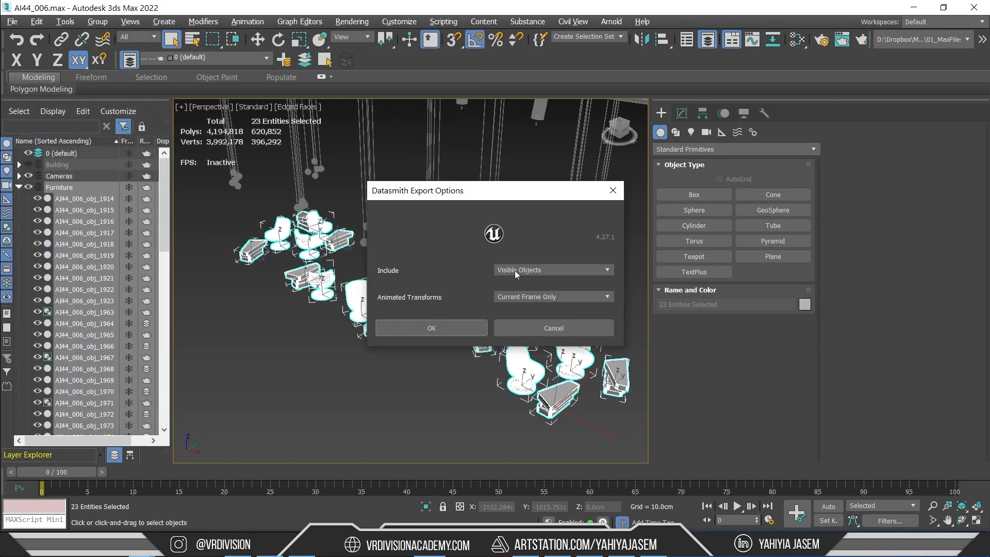
left_click(514, 270)
left_click(508, 289)
left_click(451, 325)
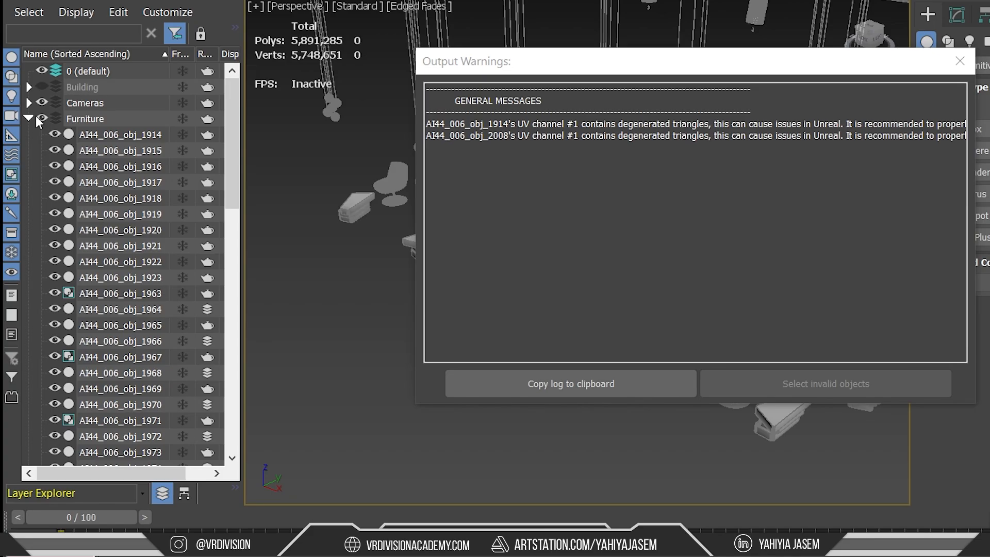
Step: Hide and collapse the Furniture layer and close the export warnings
left_click(42, 119)
left_click(28, 118)
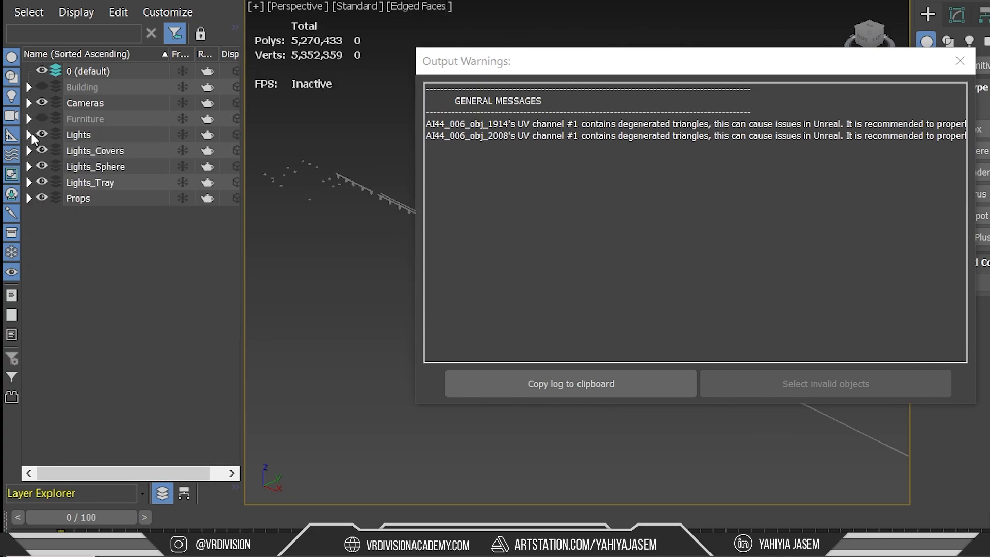
left_click(960, 61)
Step: Select the Lights_Covers layer's objects and export them as a Datasmith file named Lights_Covers
double_click(131, 152)
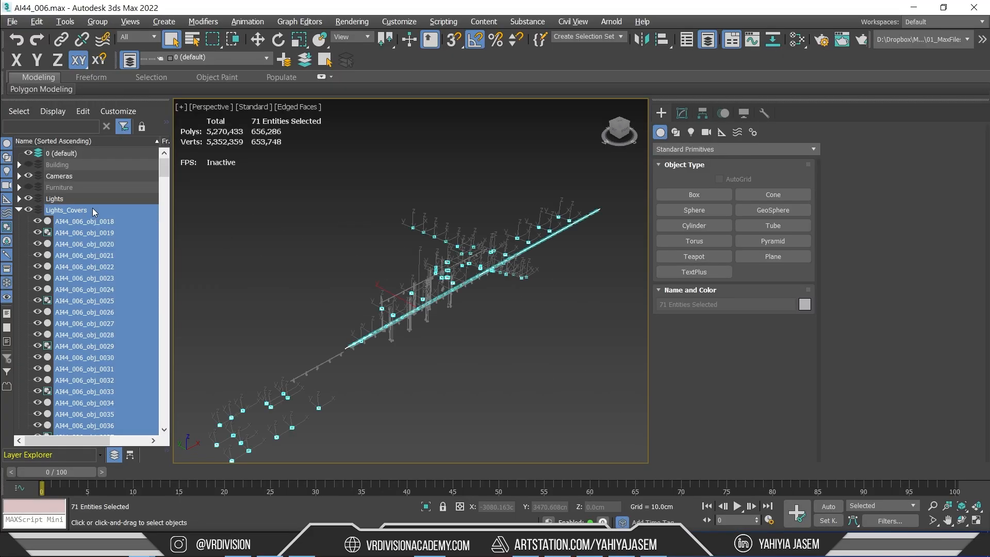
key("ctrl+e")
type("Lights_C")
key("Return")
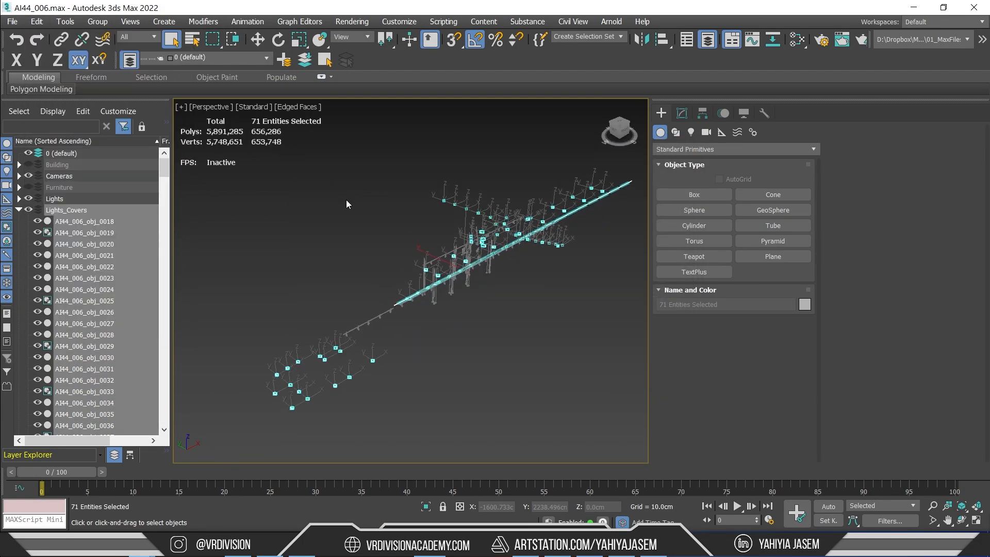
Step: Export the selected light covers again over the Lights_Covers.udatasmith file, and hide and collapse the Lights_Covers layer
left_click(11, 21)
mouse_move(125, 199)
left_click(170, 213)
double_click(238, 166)
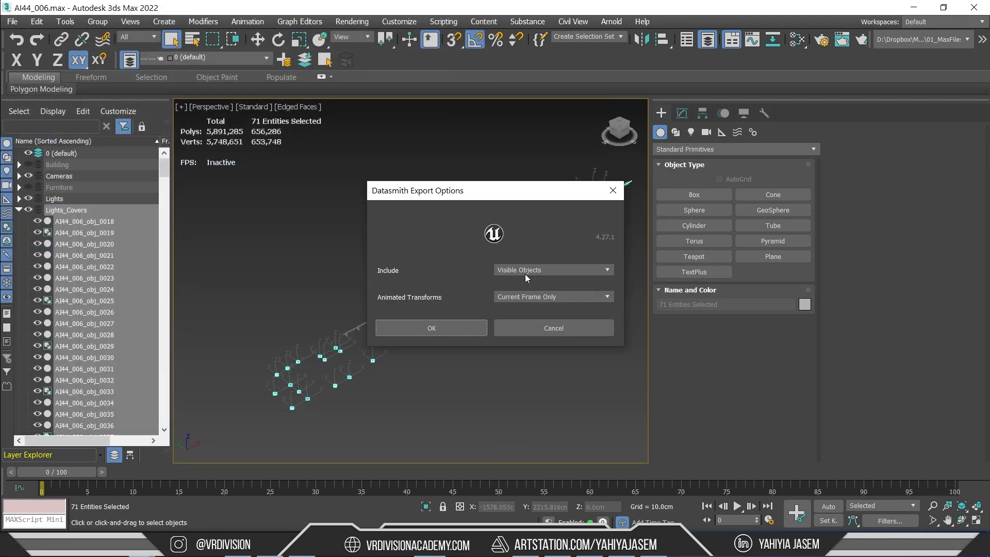
left_click(463, 327)
left_click(19, 209)
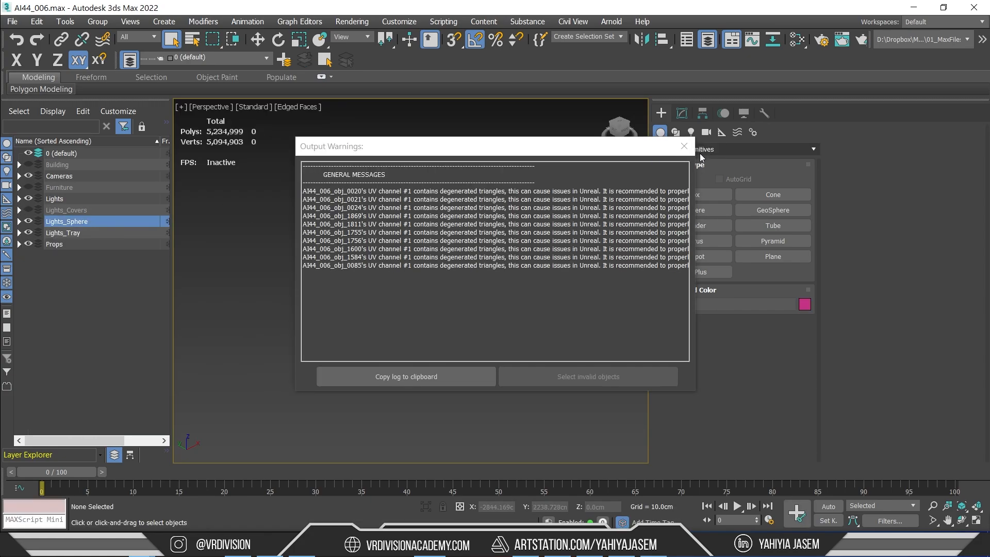
left_click(684, 146)
Step: Select the Lights_Sphere layer's objects and export them as a Datasmith file named Lights_Sphere
double_click(77, 222)
key("z")
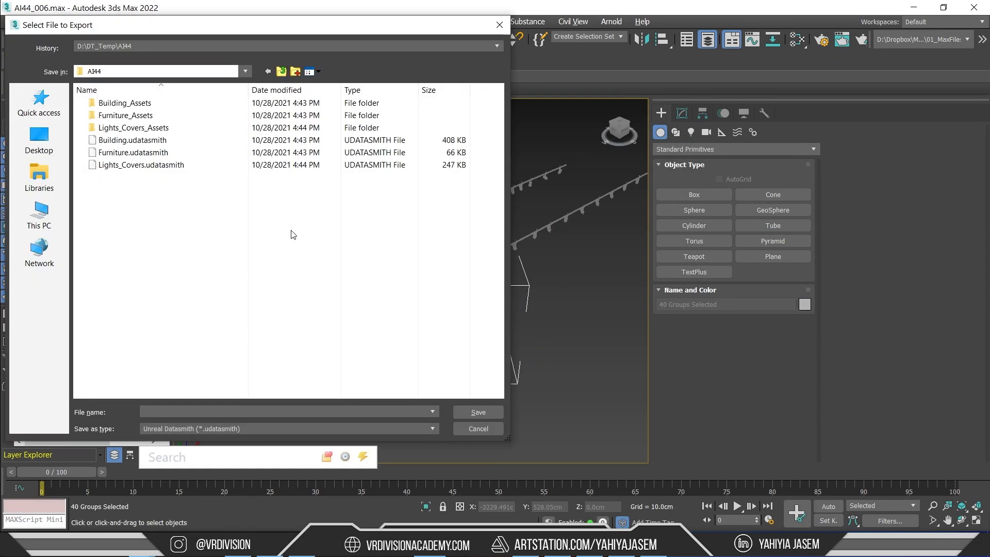
type("Lights_Sphere")
key("Return")
left_click(466, 328)
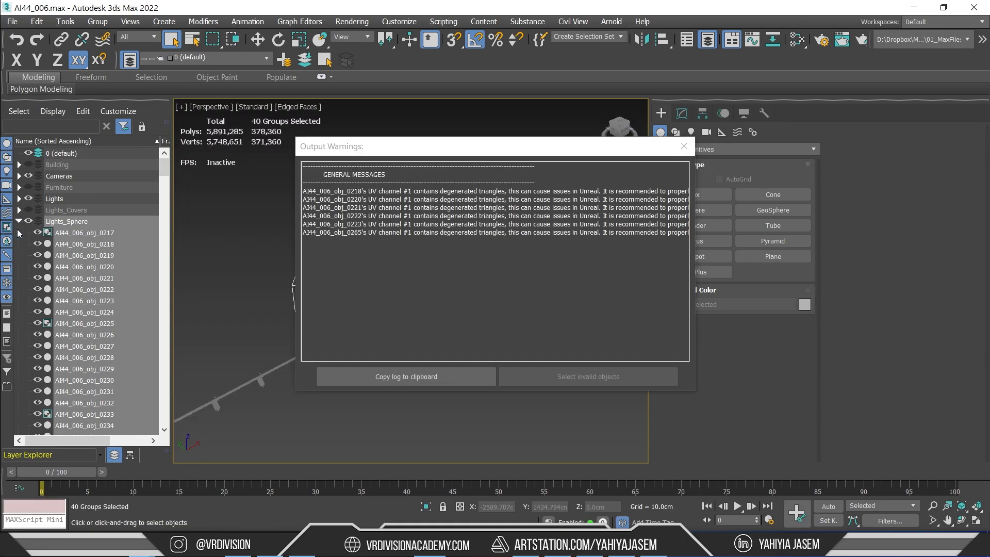
Step: Collapse the Lights_Sphere layer, export the selected Props objects to Datasmith with visible objects and current frame only, and close the export warnings
left_click(19, 221)
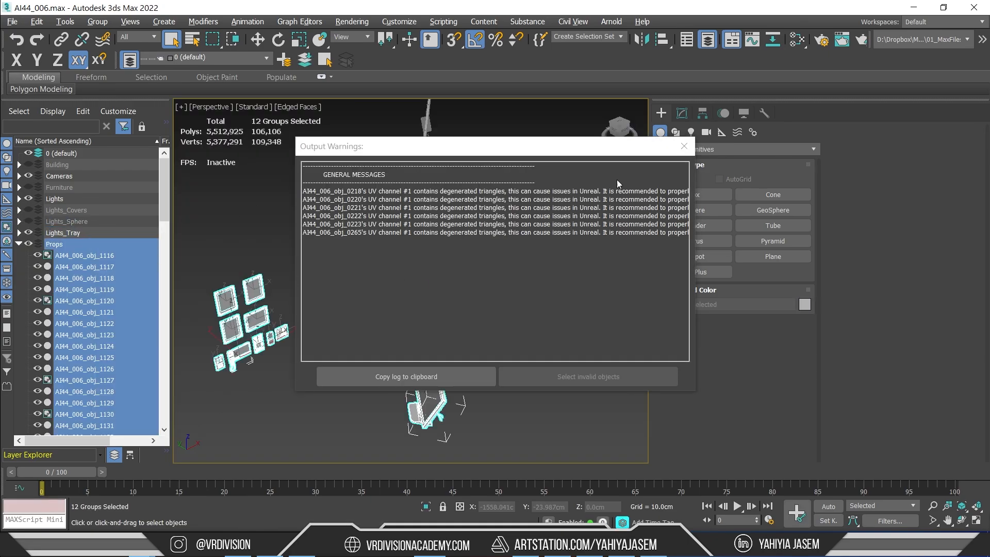
left_click(621, 137)
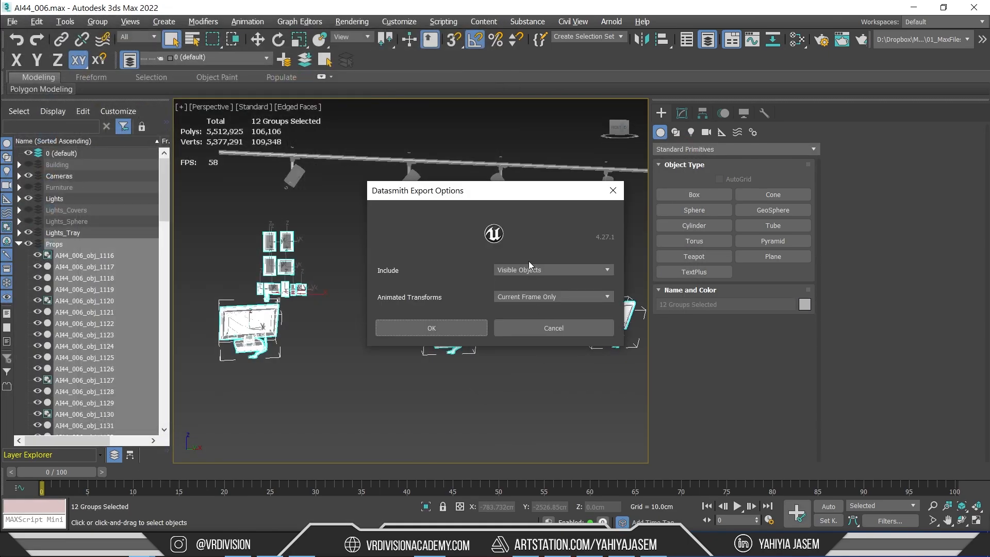
left_click(405, 327)
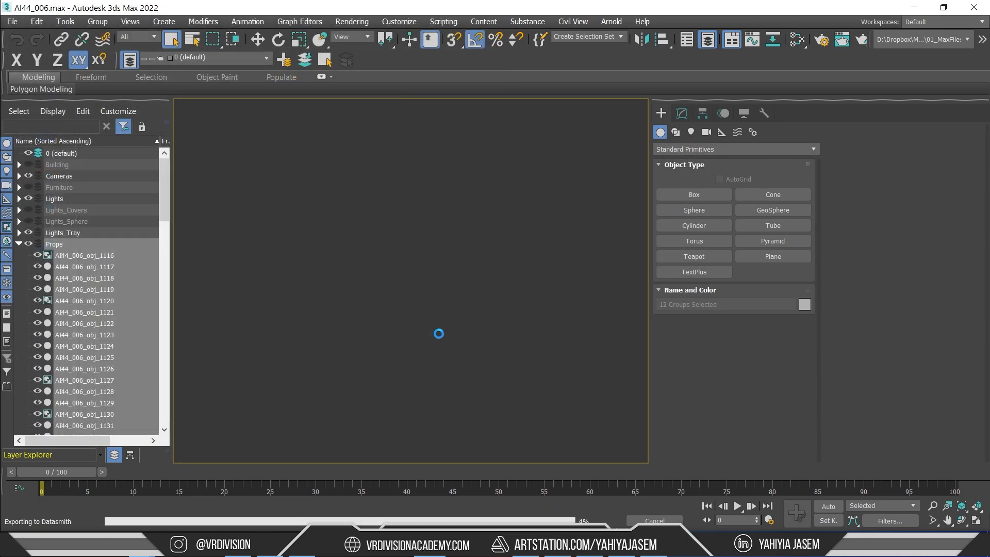
left_click(684, 146)
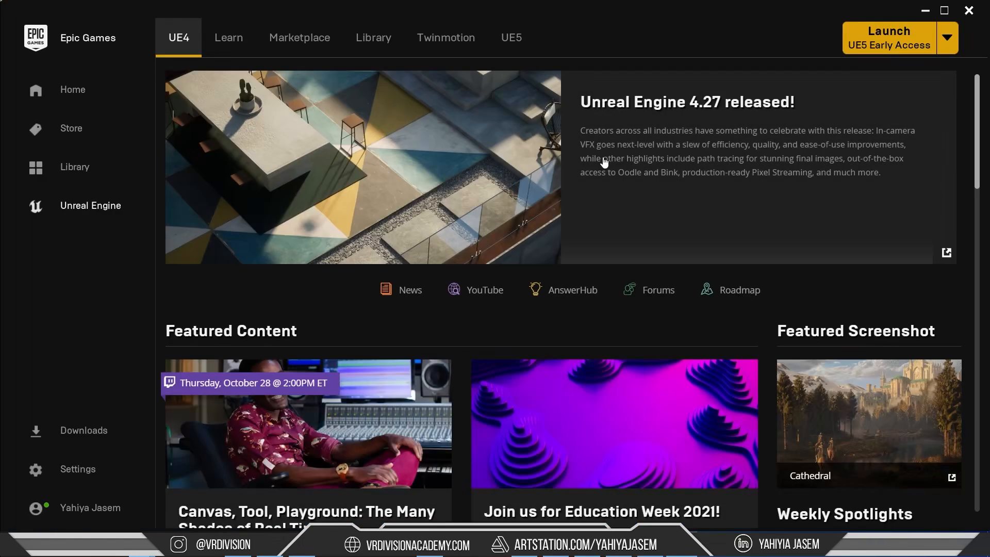
Step: Open the Unreal Archviz project from the Epic Games Launcher's Unreal Engine library and skip restoring the auto-saved packages
left_click(396, 45)
scroll(662, 209, "down", 5)
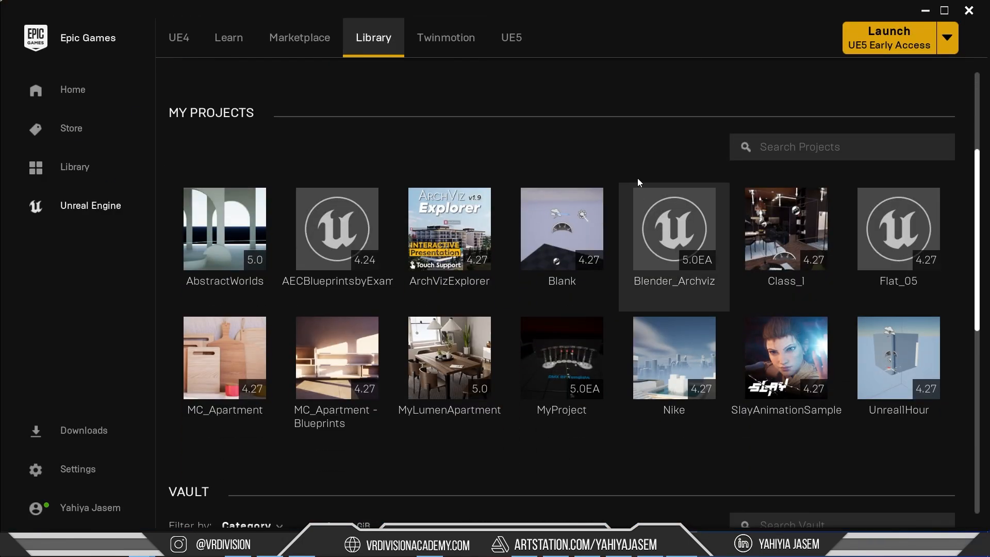
double_click(265, 290)
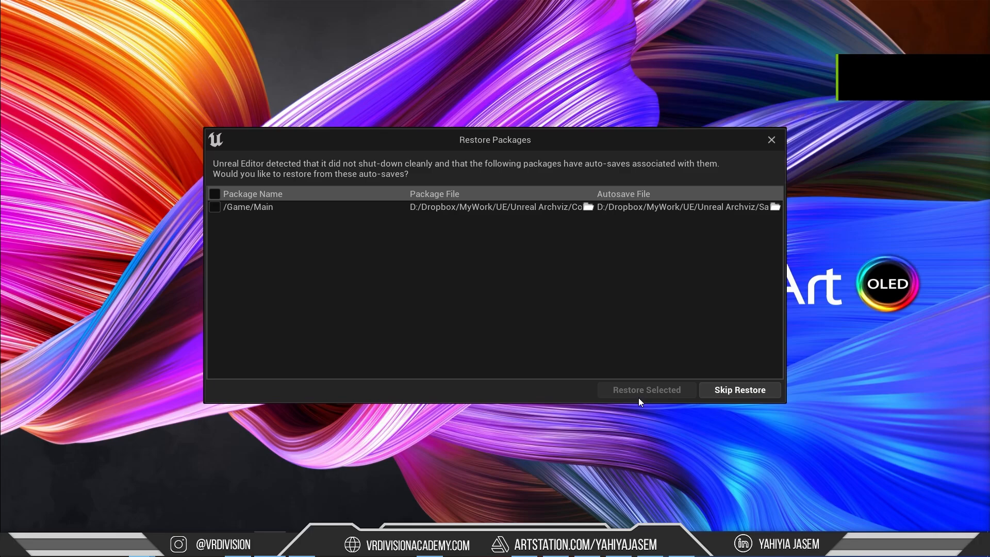
left_click(739, 390)
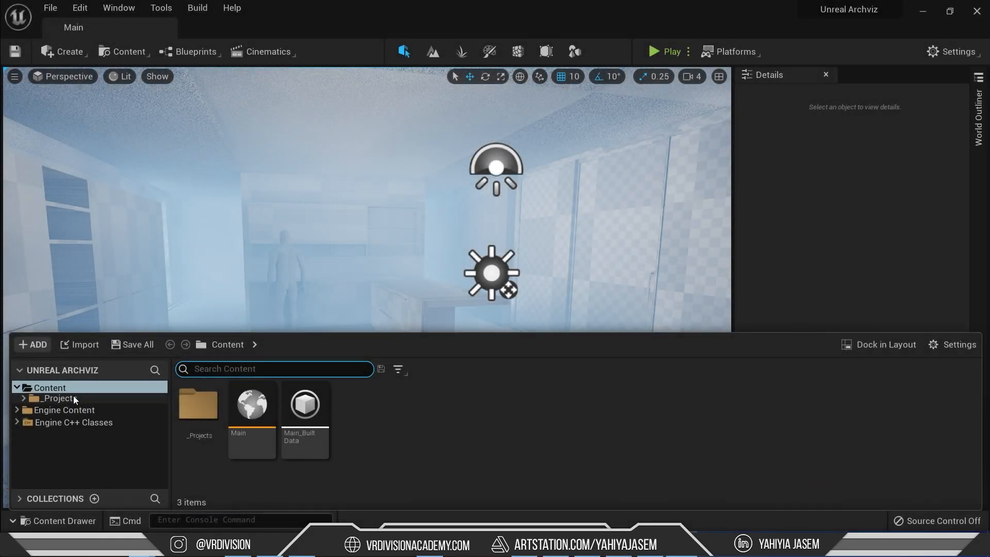
Step: Create a folder named AI44 inside the _Projects content folder
left_click(74, 397)
right_click(335, 428)
left_click(371, 38)
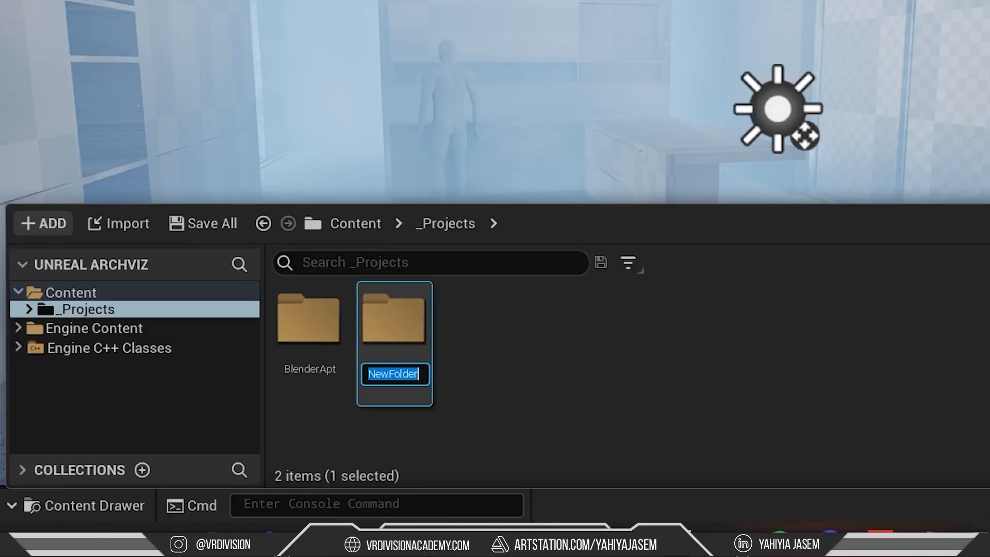
key("Return")
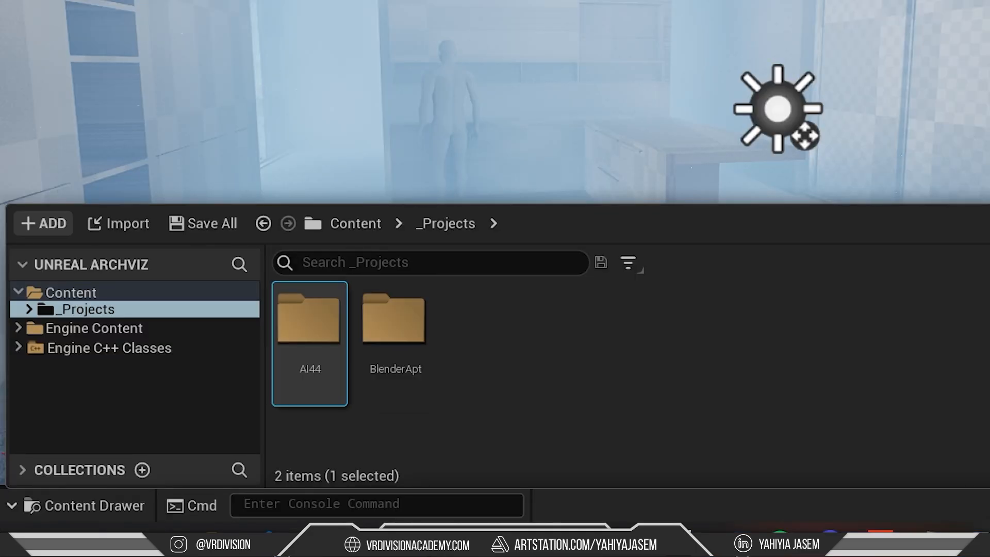
Step: Create two folders named Maps and DT inside the AI44 folder
double_click(282, 349)
right_click(564, 407)
left_click(442, 62)
type("Maps")
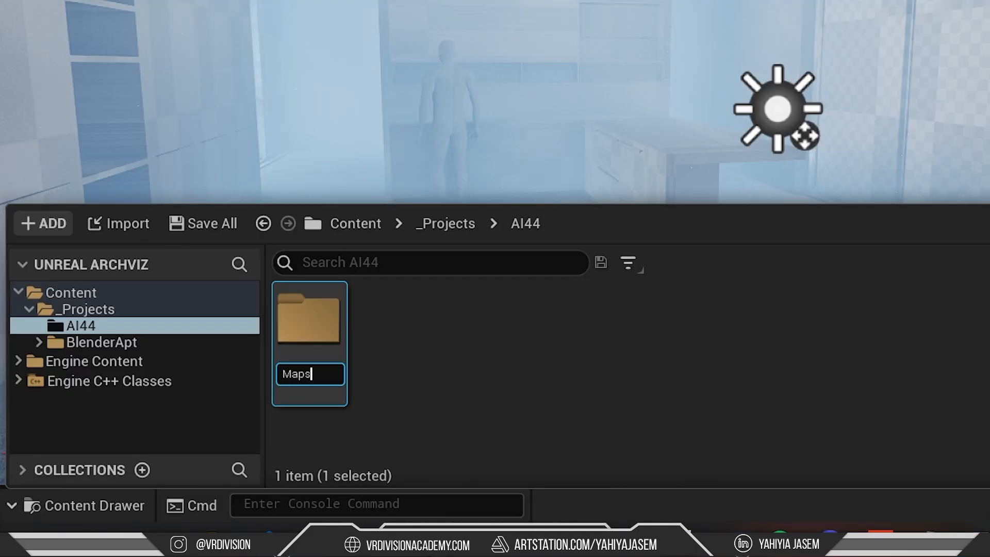
right_click(614, 454)
left_click(665, 3)
type("D")
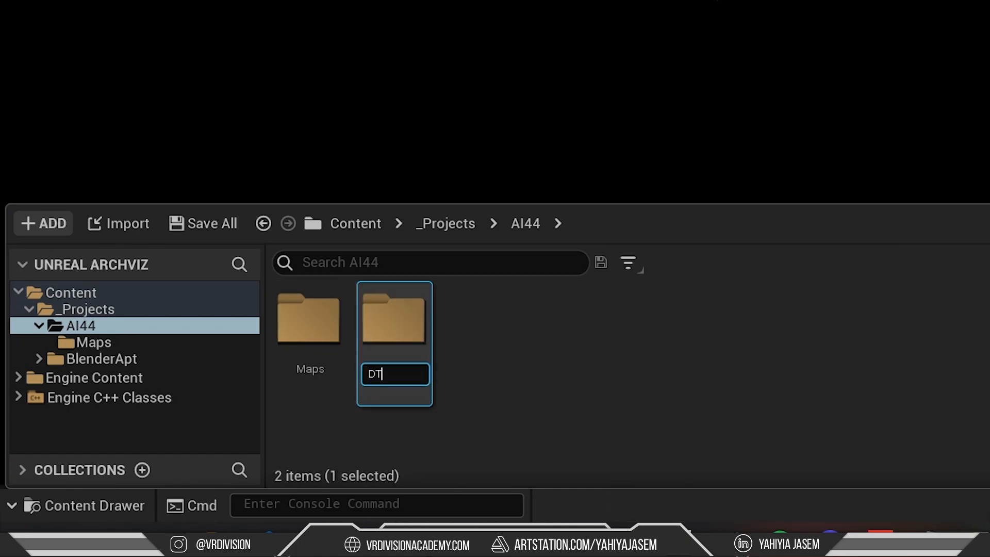
type("T")
key("Return")
Step: Create a level named AI44 in the Maps folder and open it
double_click(394, 318)
right_click(309, 392)
left_click(445, 281)
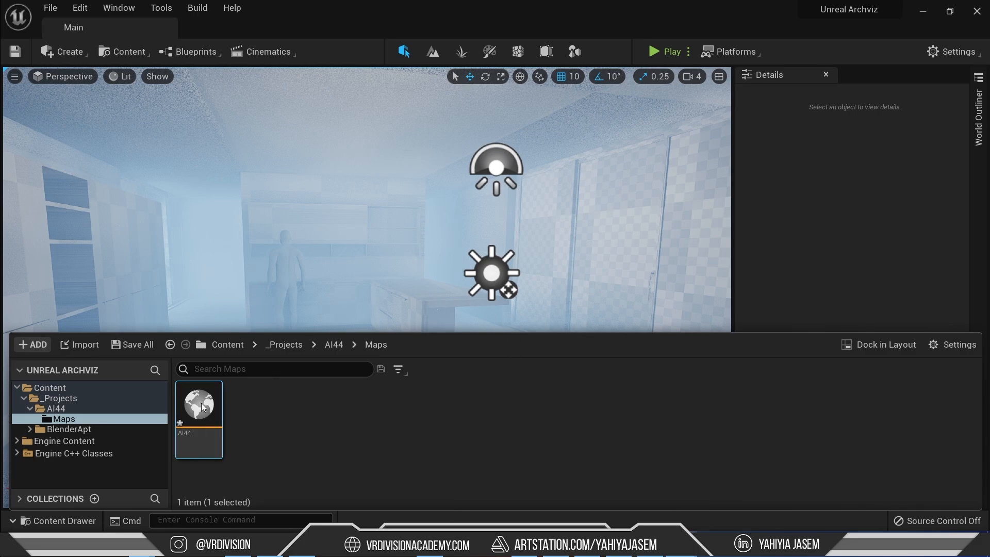
double_click(202, 407)
left_click(588, 412)
double_click(244, 415)
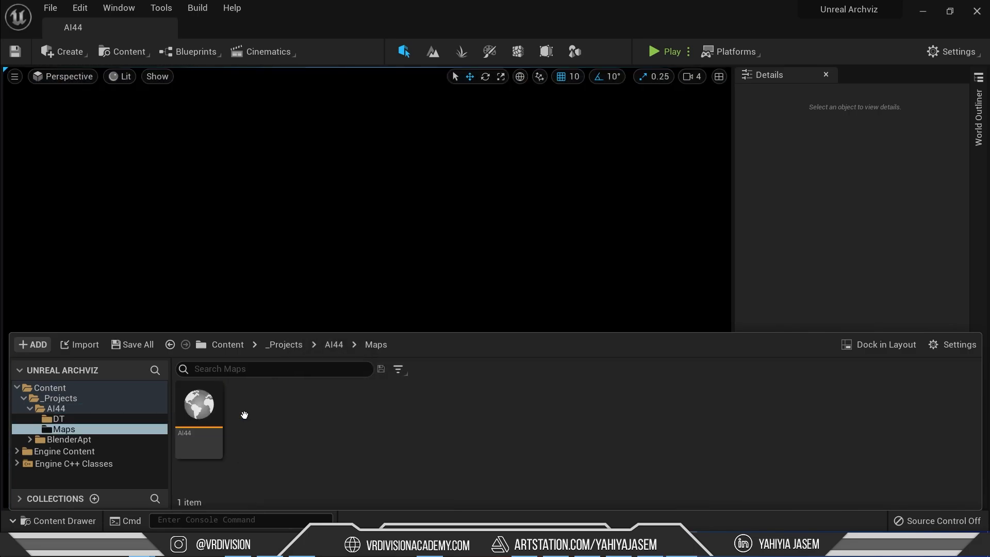
Step: Start a Datasmith file import and choose all six .udatasmith files, from Building to Props, in D:\DT_Temp\AI44
left_click(80, 53)
left_click(124, 52)
left_click(148, 178)
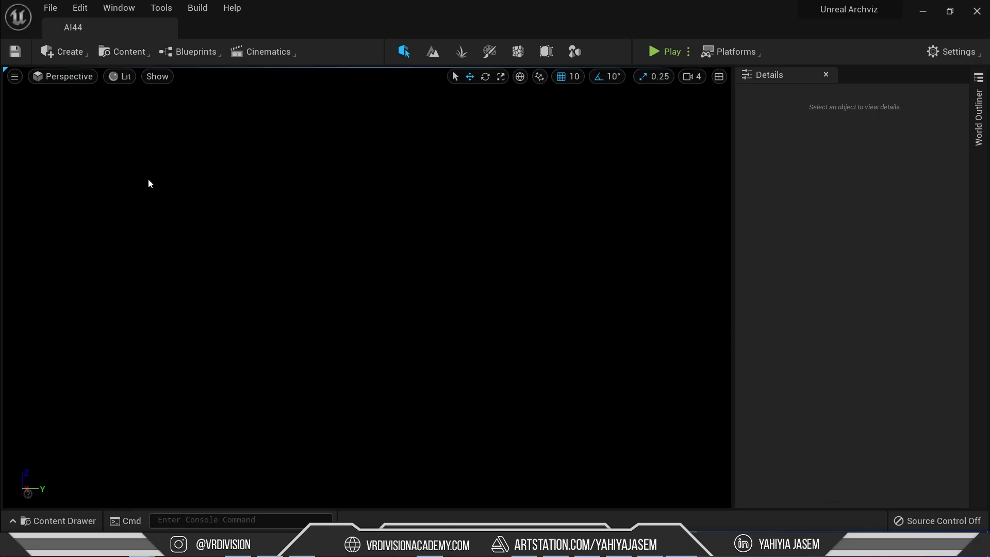
left_click(95, 288)
double_click(643, 161)
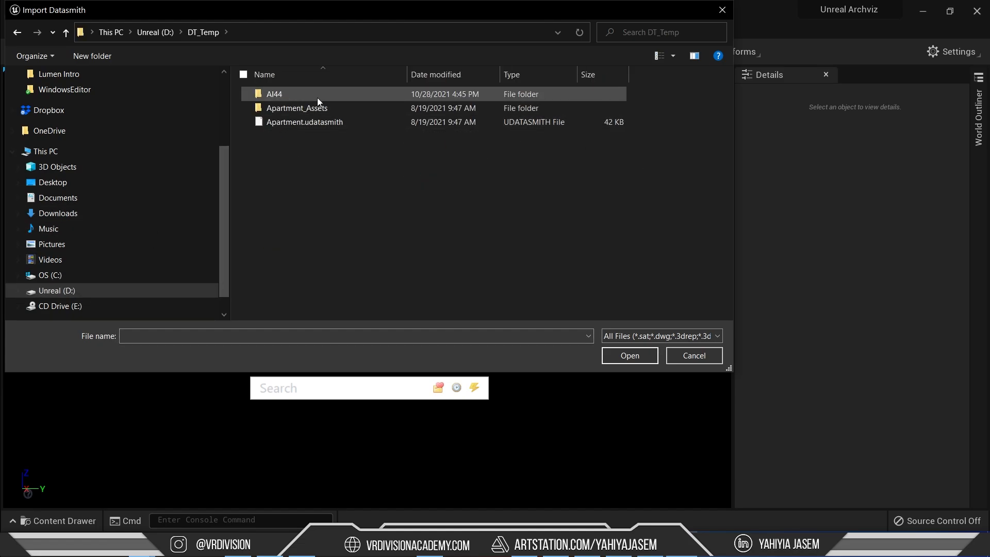
double_click(318, 98)
left_click_drag(322, 284, 289, 173)
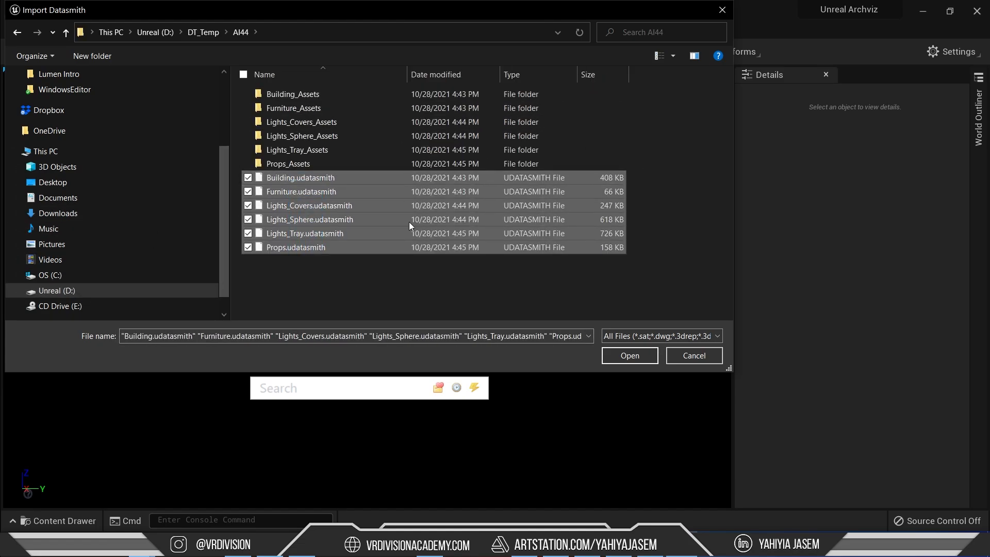
left_click(607, 356)
Step: Set the import location to the DT folder under AI44 and import with geometry, materials and textures, lights, cameras and animations enabled
left_click(367, 179)
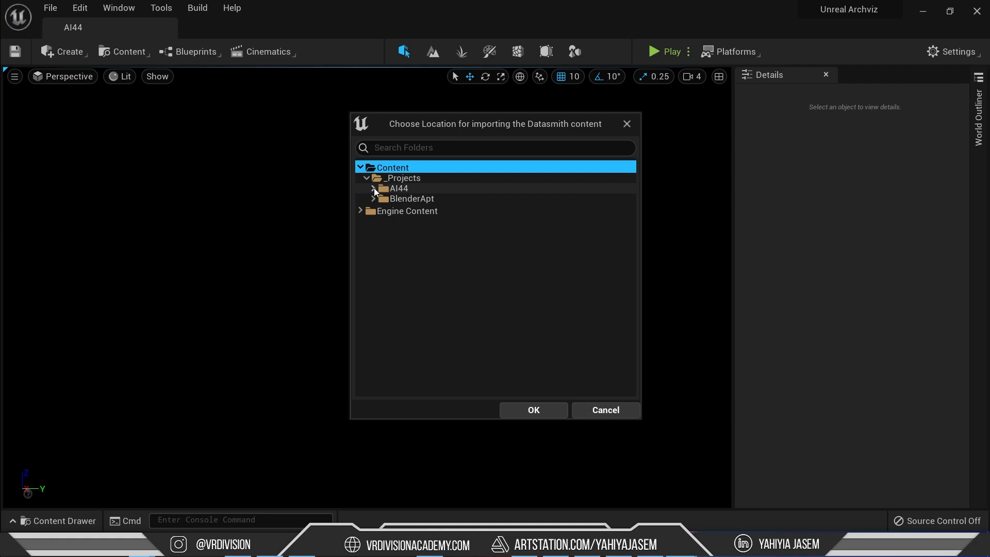
left_click(373, 188)
left_click(391, 199)
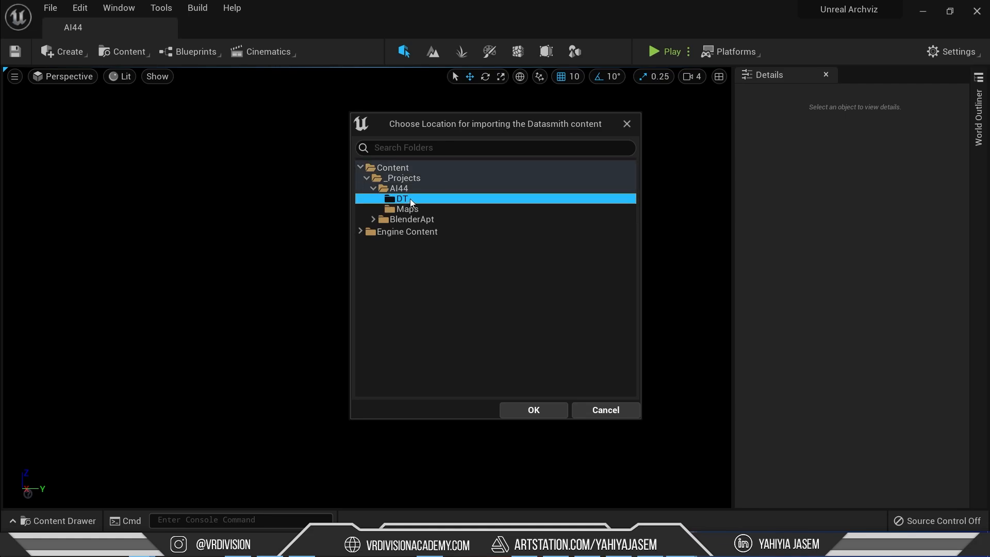
left_click(534, 410)
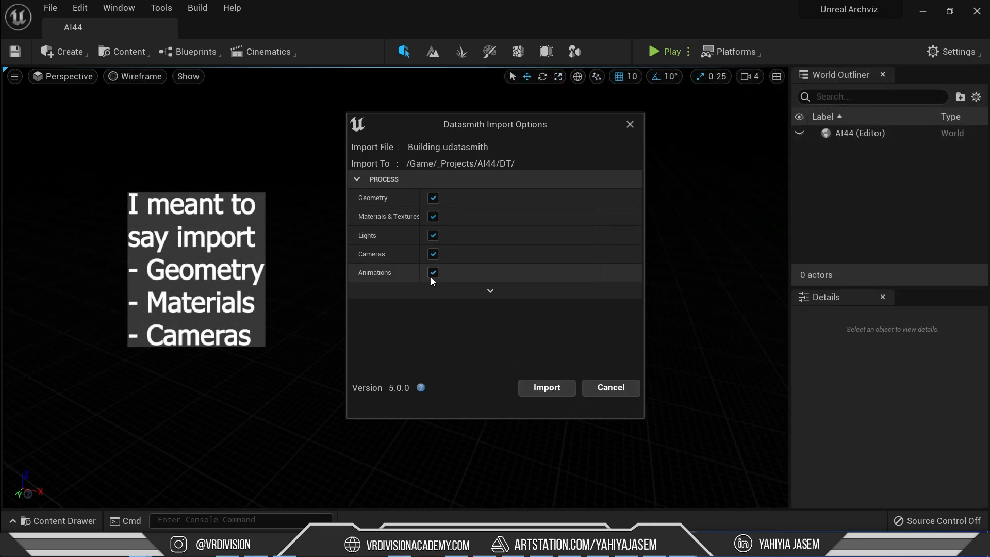
left_click(559, 386)
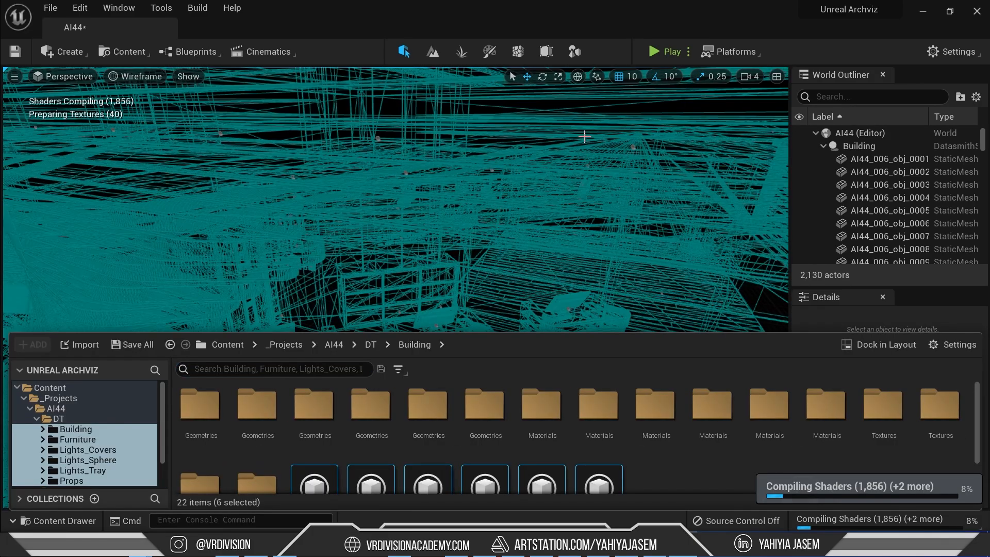
Step: Look through the placed camera AI44_006_VRayCam001 and switch the viewport to Unlit shading
right_click_drag(572, 163, 567, 155)
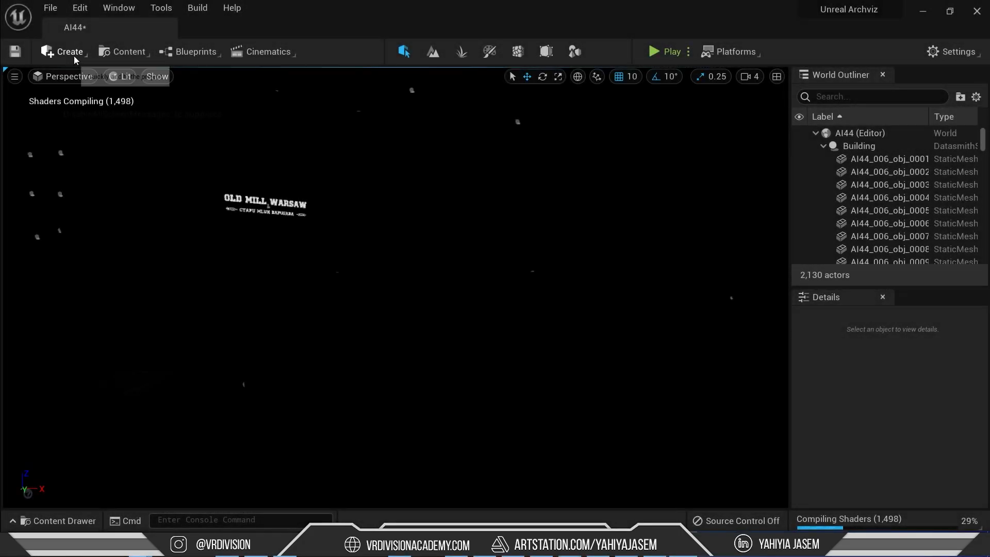
left_click(73, 55)
left_click(124, 52)
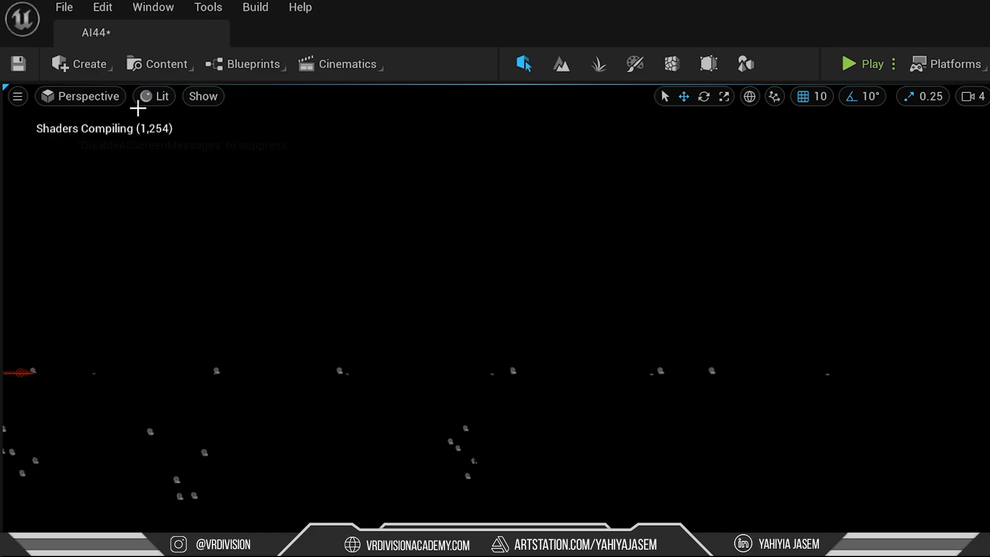
left_click(88, 96)
left_click(197, 315)
left_click(103, 97)
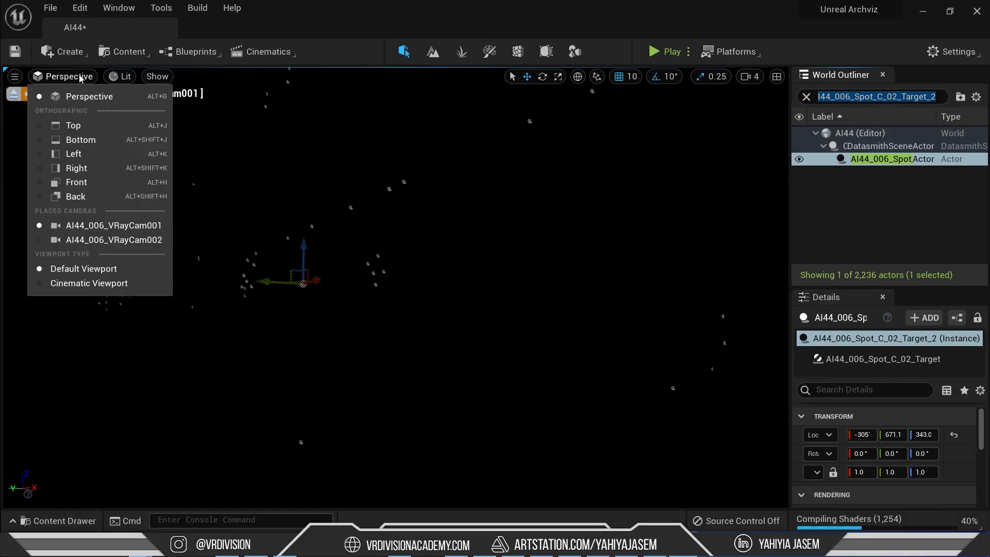
left_click(121, 76)
left_click(147, 124)
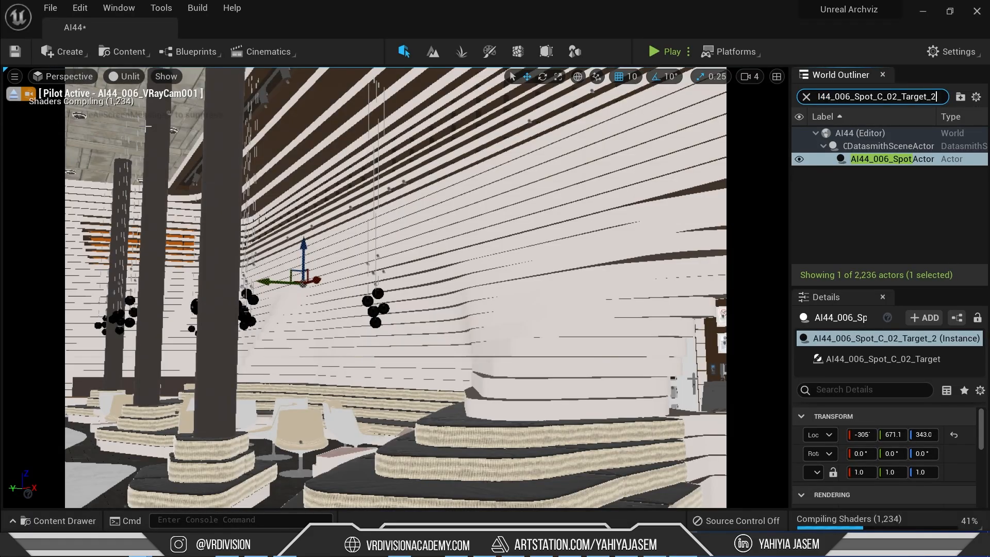
Step: Deselect the spot target and view the scene through AI44_006_VRayCam002 and again through AI44_006_VRayCam001
key("Escape")
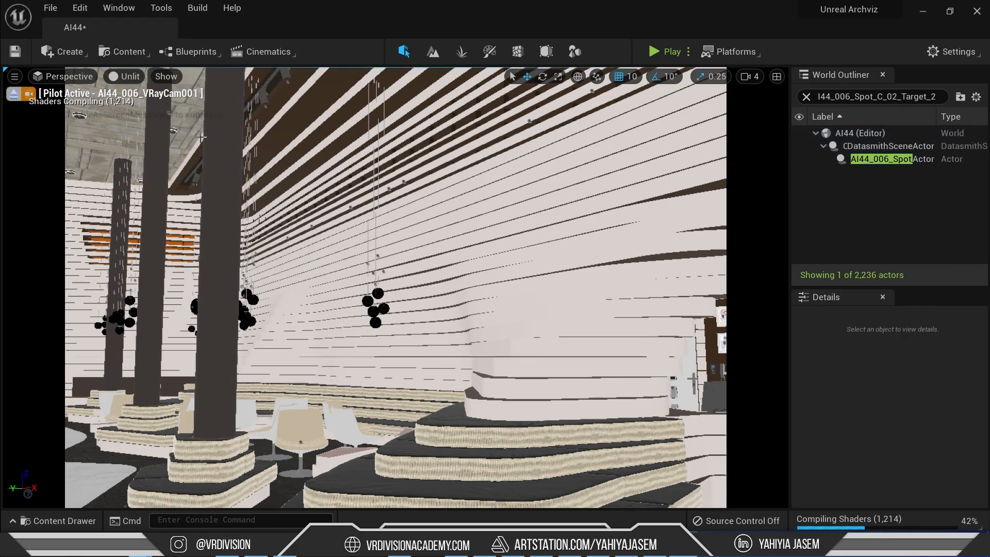
left_click(124, 77)
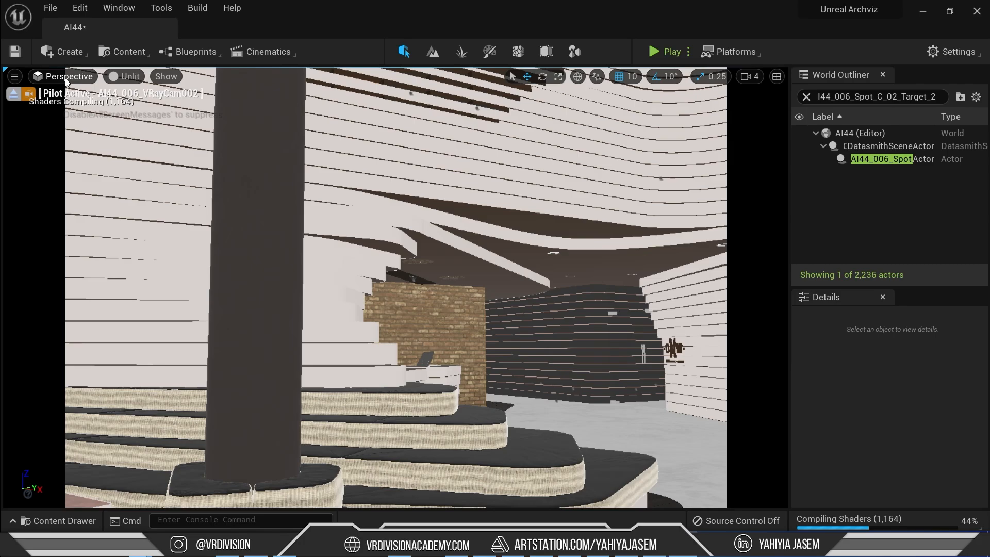
left_click(66, 78)
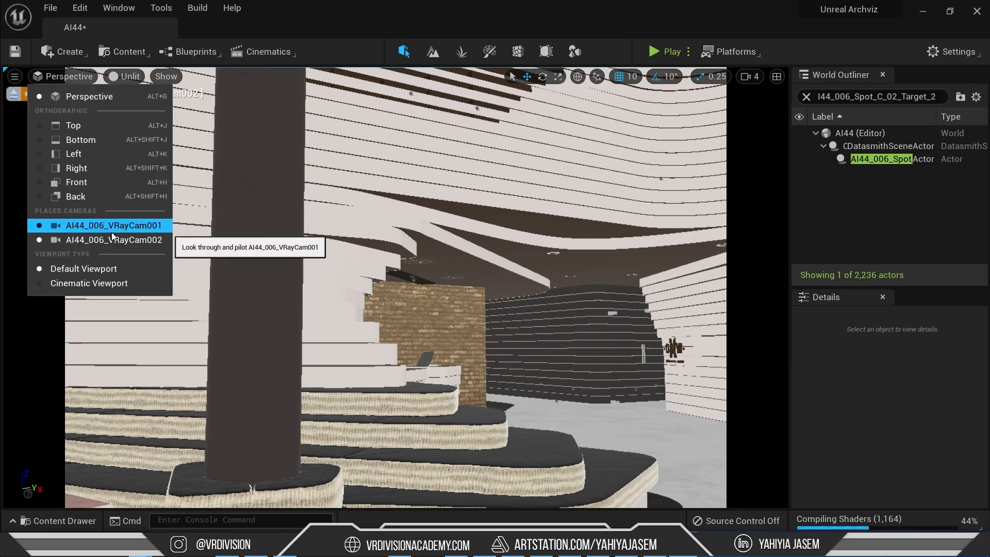
left_click(110, 223)
Step: Search the World Outliner for "camera", select both cine camera actors and clear the search
triple_click(875, 97)
key("BackSpace")
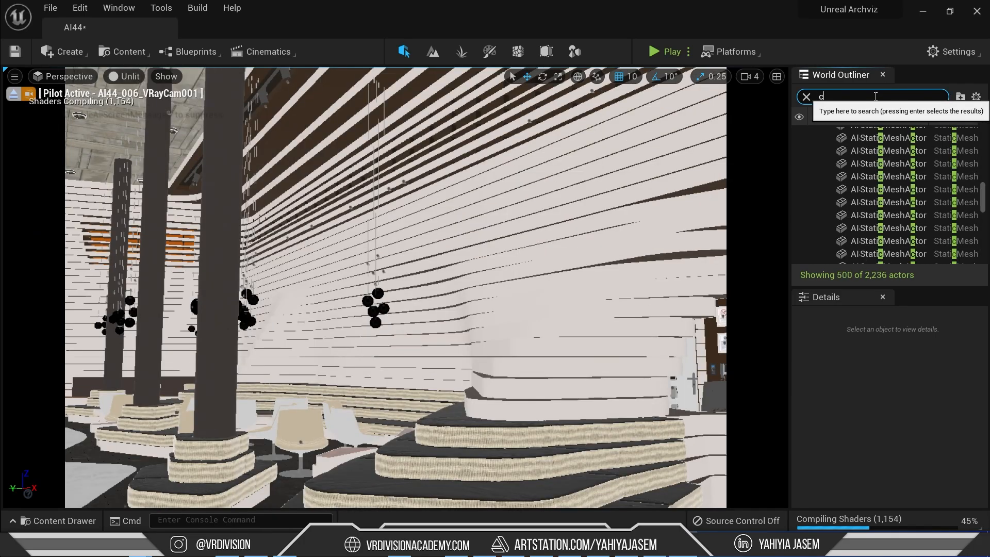
type("camera")
left_click(874, 171)
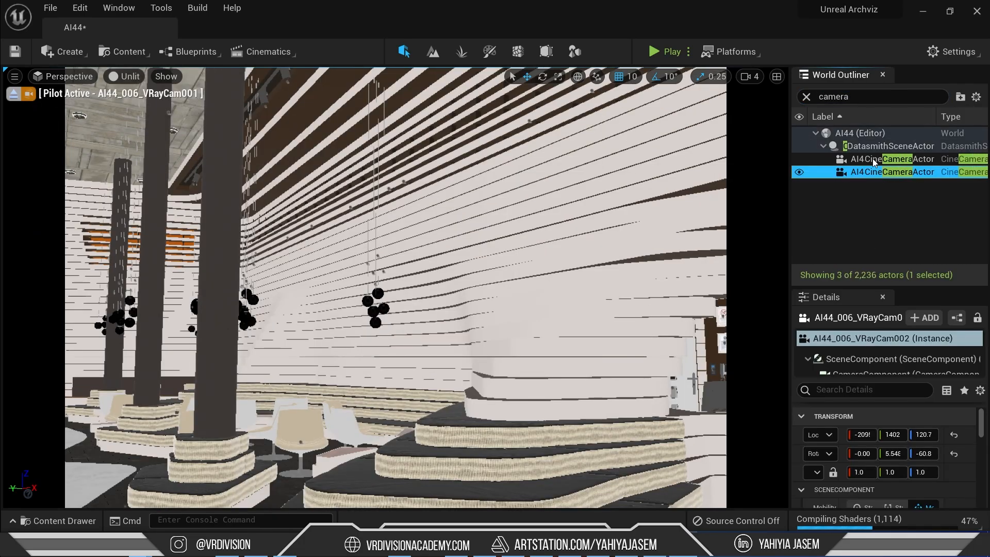
left_click(872, 158, "ctrl")
left_click(806, 97)
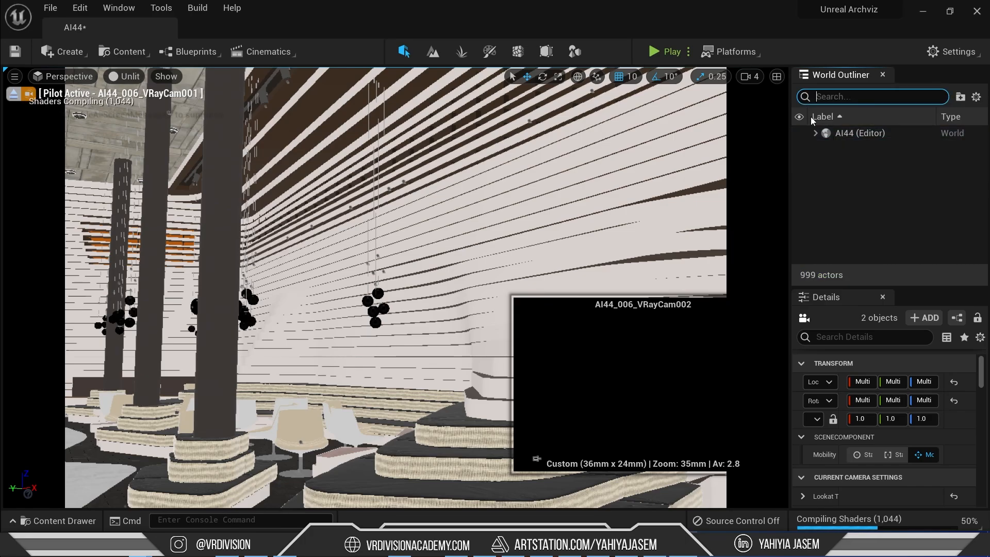
Step: Delete the Cameras Datasmith scene actor with its spot and camera target actors, accepting all reference warnings
left_click(824, 171)
left_click(849, 186)
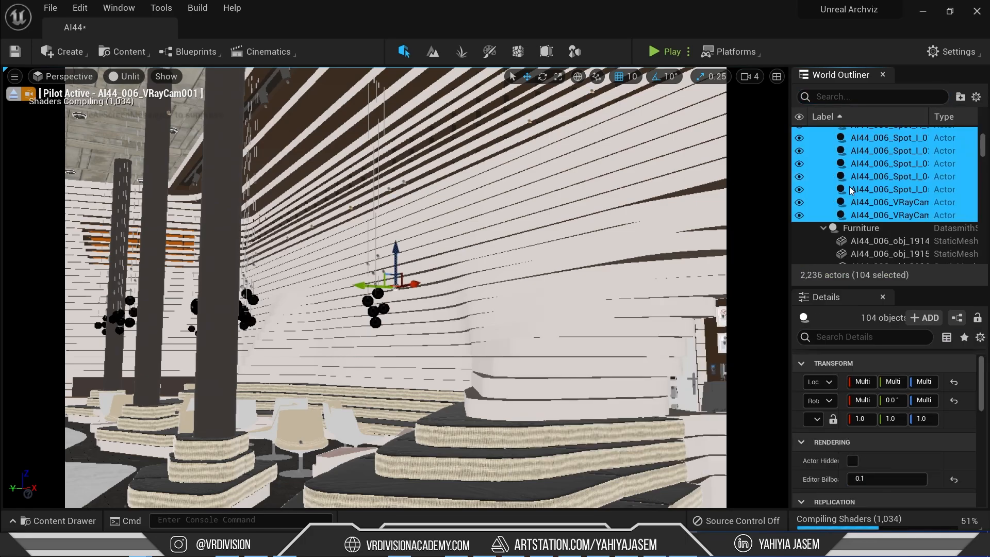
key("Delete")
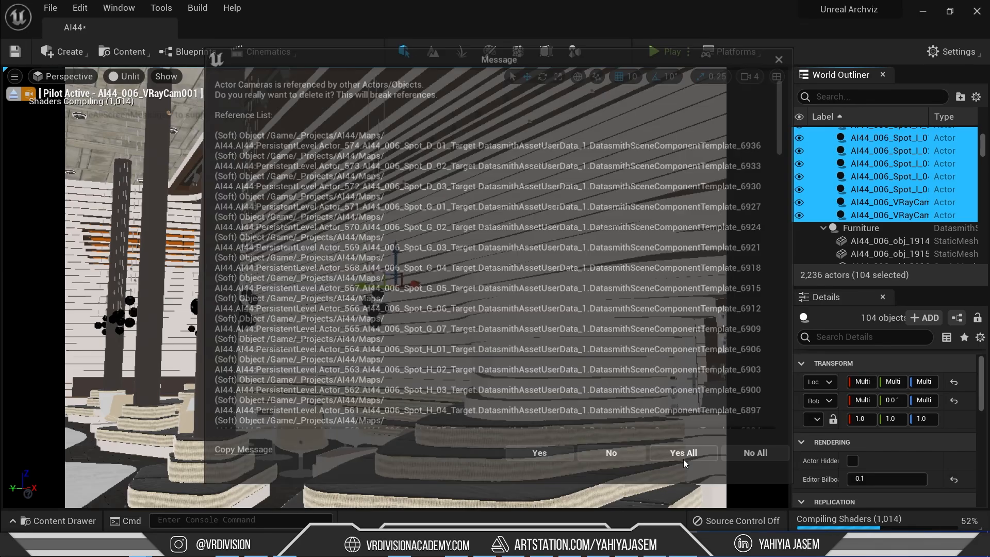
left_click(683, 459)
Step: Try to look through the placed cameras again and undo the deletion of the Cameras actors
left_click(69, 76)
left_click(134, 224)
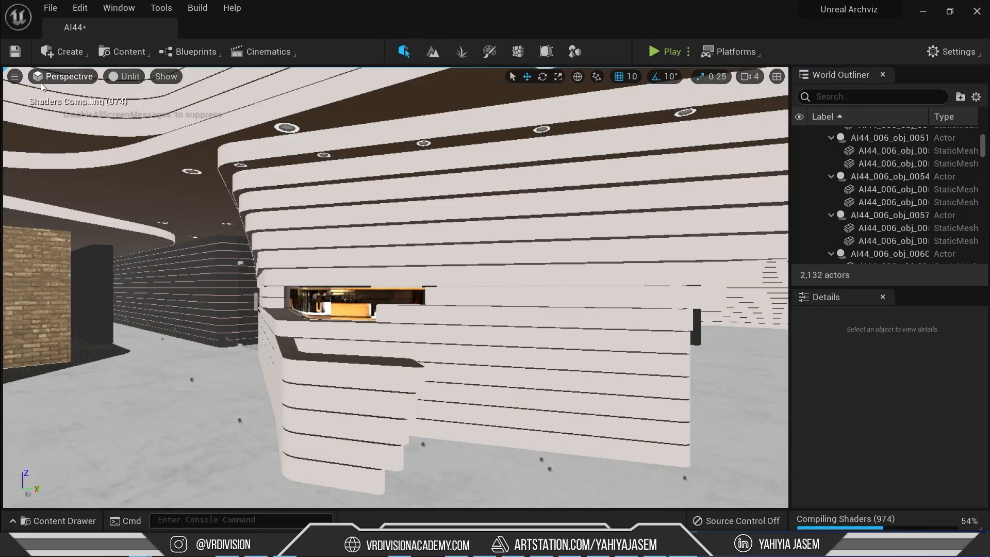
left_click(46, 77)
left_click(116, 240)
left_click(77, 77)
left_click(116, 256)
left_click(14, 93)
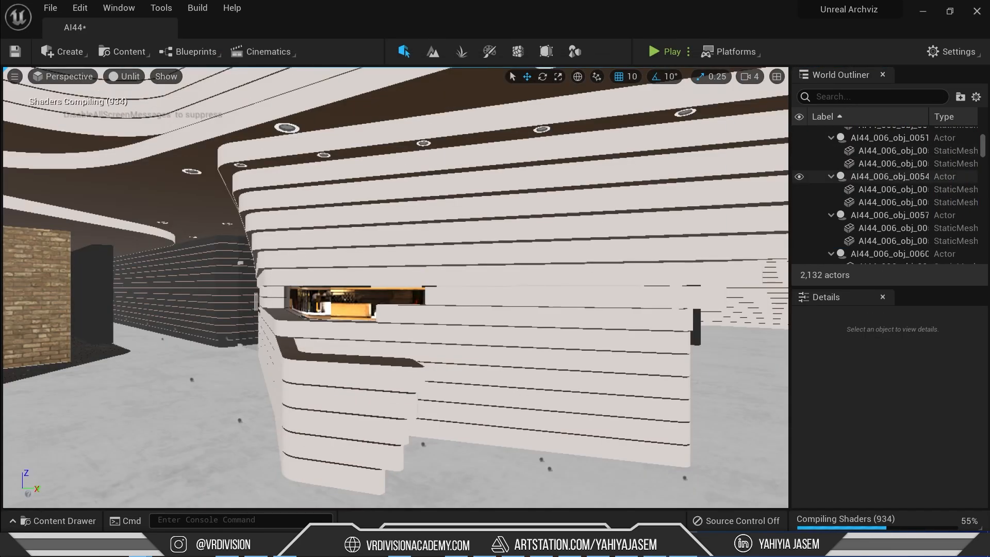
scroll(926, 150, "up", 5)
key("ctrl+z")
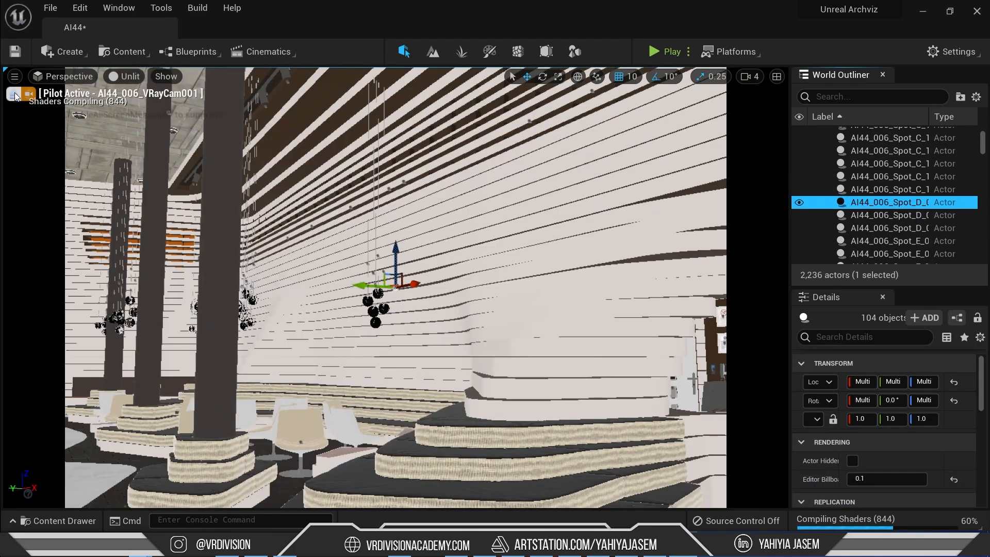
Step: Stop piloting the camera and detach the World Outliner into a larger floating window
left_click(14, 94)
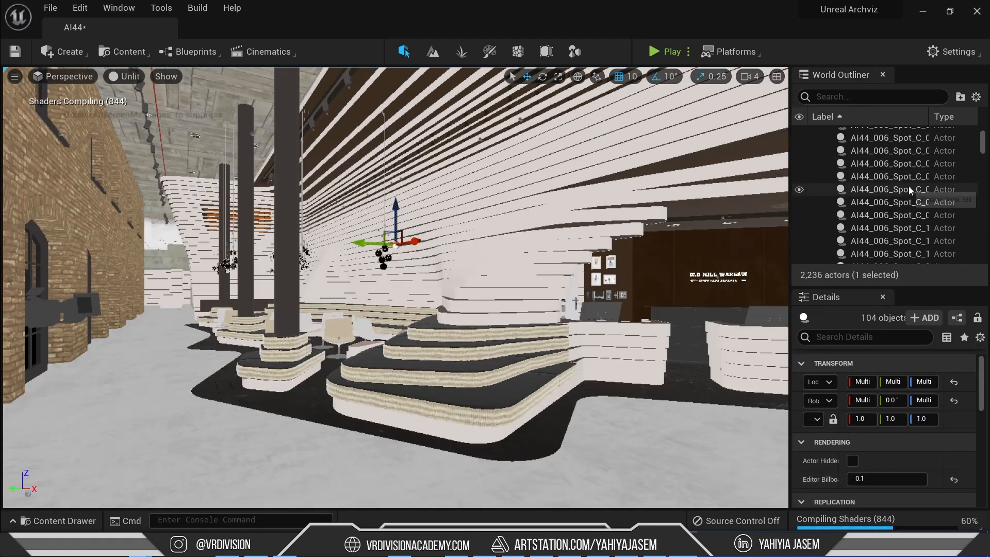
scroll(911, 188, "up", 5)
left_click_drag(840, 75, 639, 132)
left_click_drag(56, 75, 505, 235)
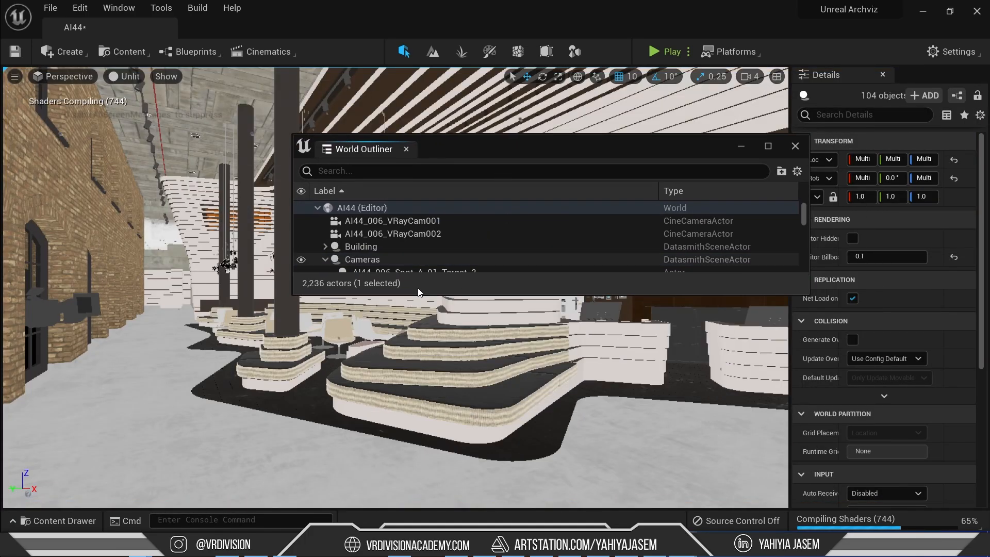
left_click_drag(817, 232, 814, 204)
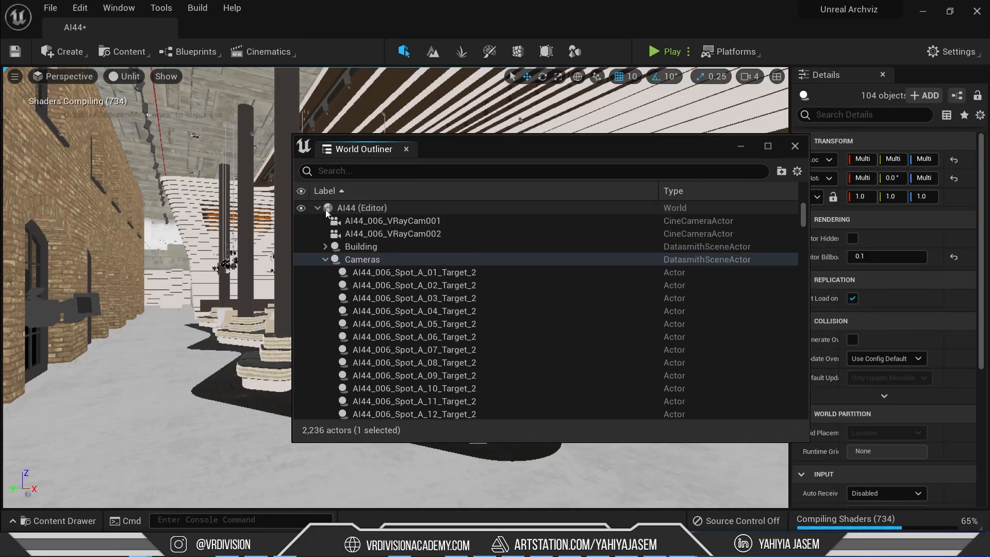
Step: Delete all the spot target actors under Cameras, keeping the two VRayCam target actors, and confirm the deletion
left_click(322, 208, "shift")
left_click(322, 208)
left_click(325, 259)
scroll(385, 278, "down", 9)
scroll(437, 277, "down", 15)
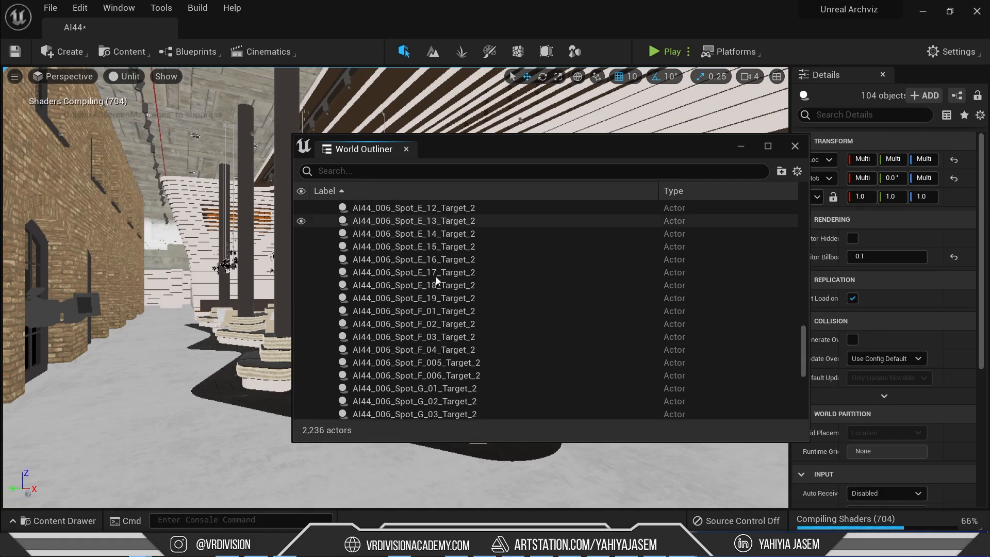
left_click(492, 324)
scroll(506, 286, "up", 15)
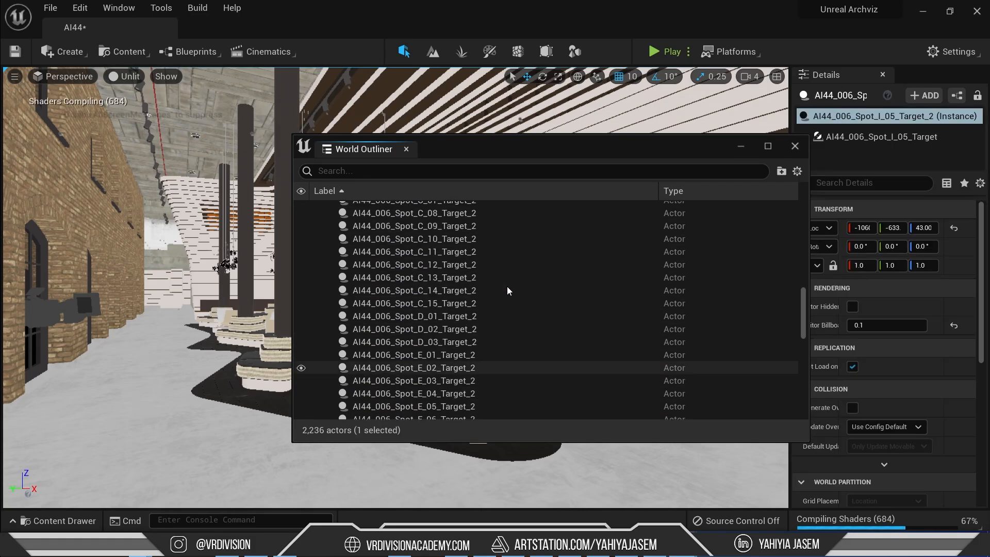
left_click(475, 251, "shift")
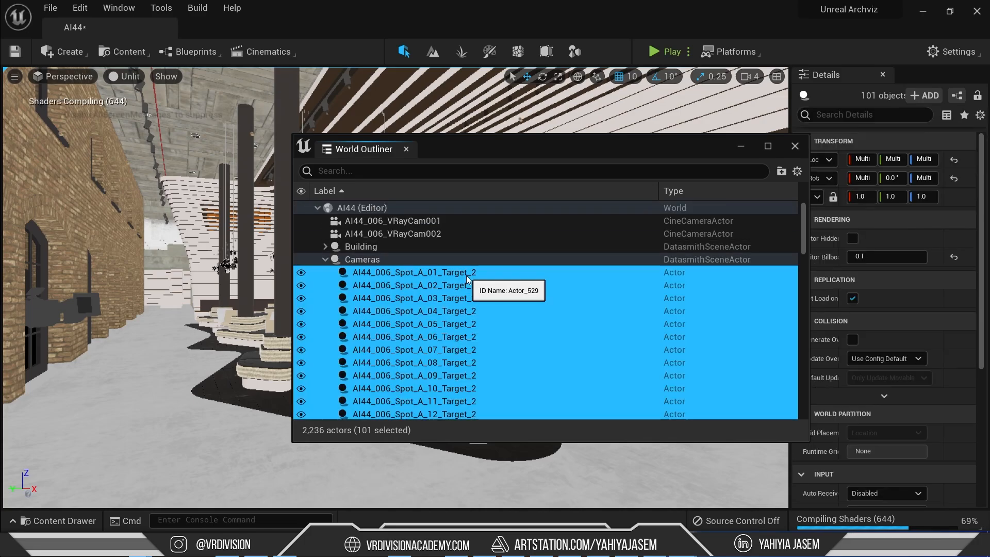
key("Delete")
left_click(572, 328)
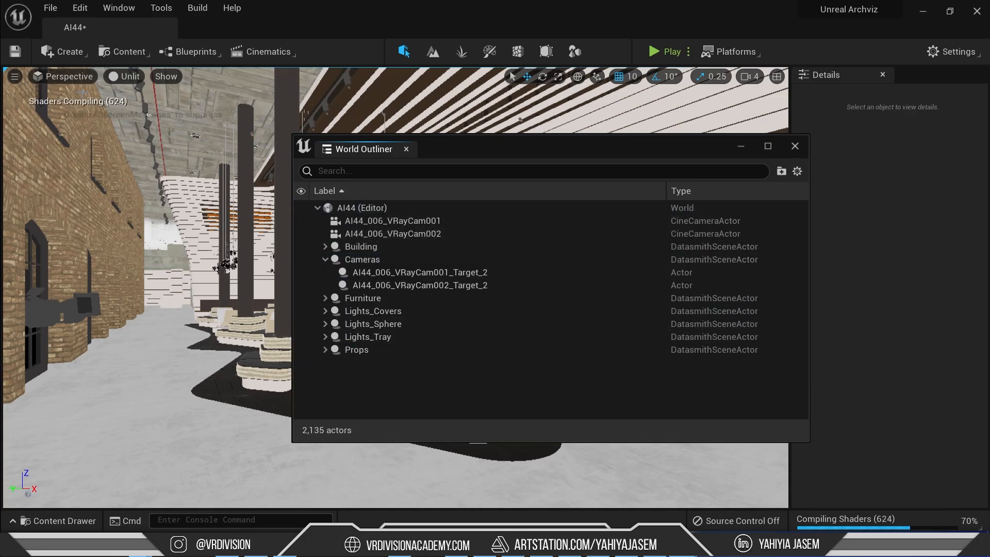
Step: View the scene through AI44_006_VRayCam001 and move both cine camera actors under the Cameras scene actor
left_click(67, 77)
left_click(122, 227)
left_click(246, 288)
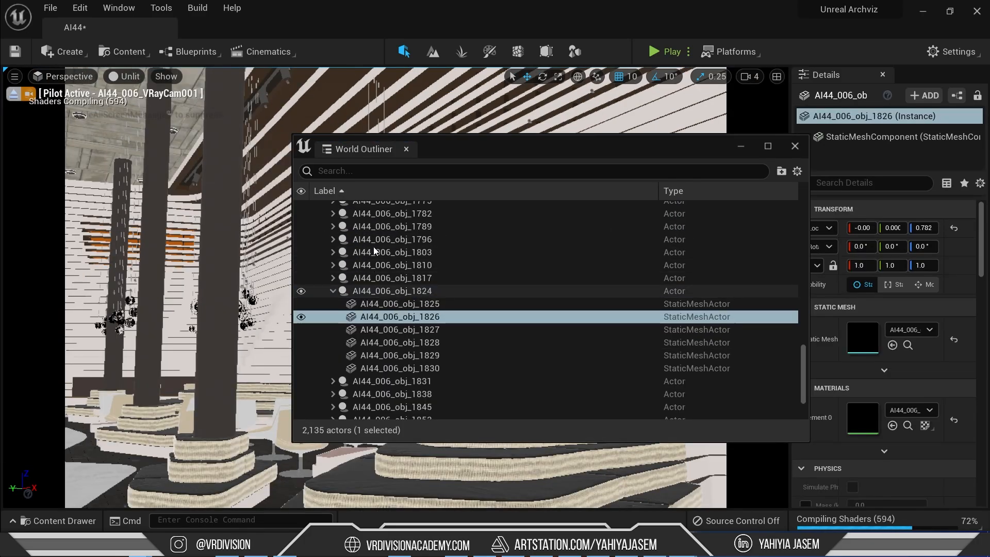
scroll(374, 246, "up", 8)
left_click_drag(803, 325, 800, 216)
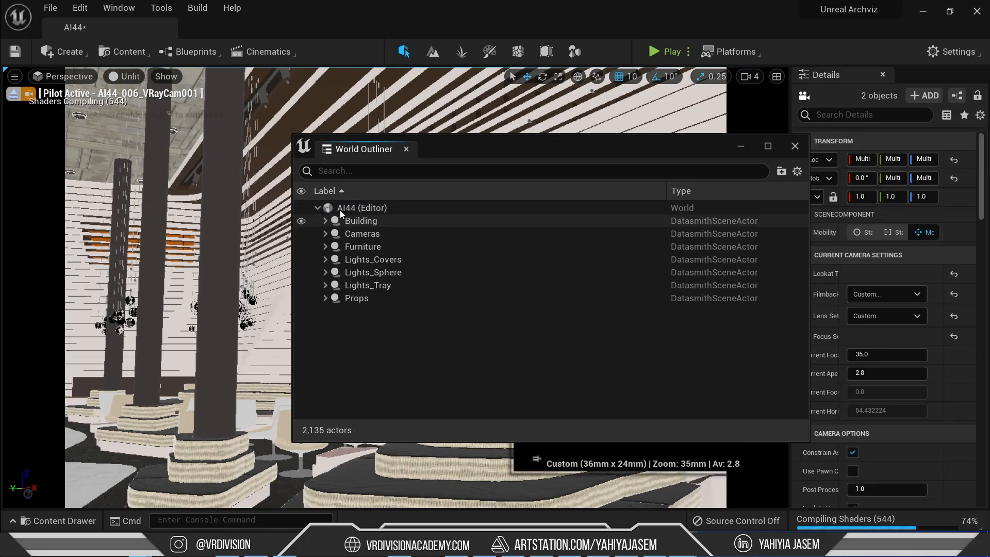
Step: Create a folder named Project in the World Outliner and move all Datasmith scene actors from Building to Props into it
right_click(345, 209)
left_click(353, 217)
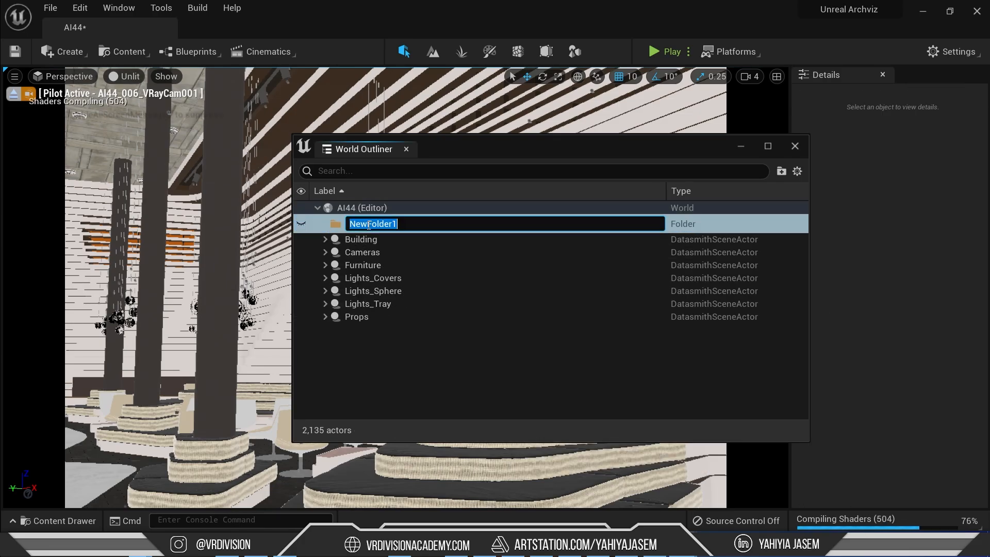
type("Project")
key("Return")
left_click(363, 235)
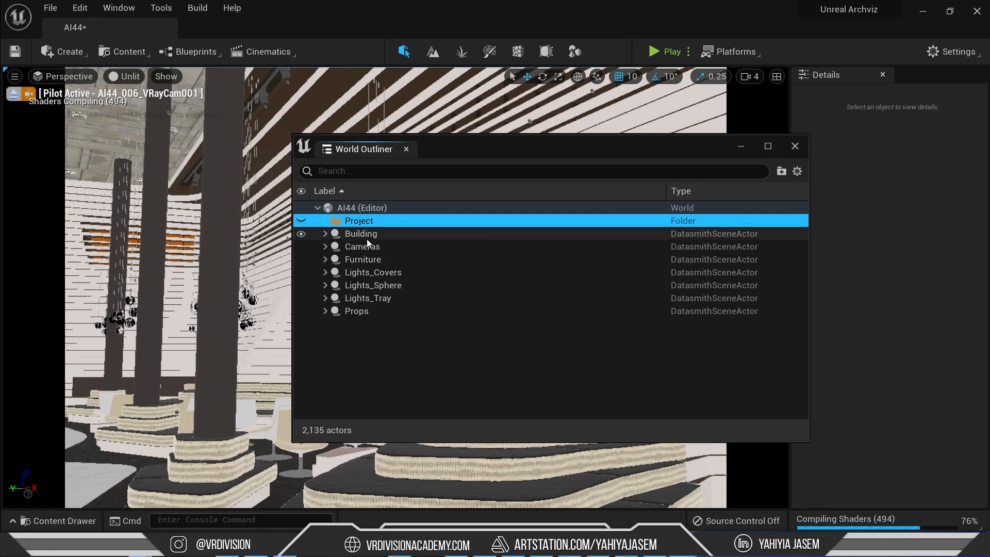
left_click(363, 311, "shift")
left_click_drag(363, 315, 359, 221)
Step: Create a second World Outliner folder named Game World directly under the AI44 level
right_click(346, 208)
left_click(357, 215)
type("Game")
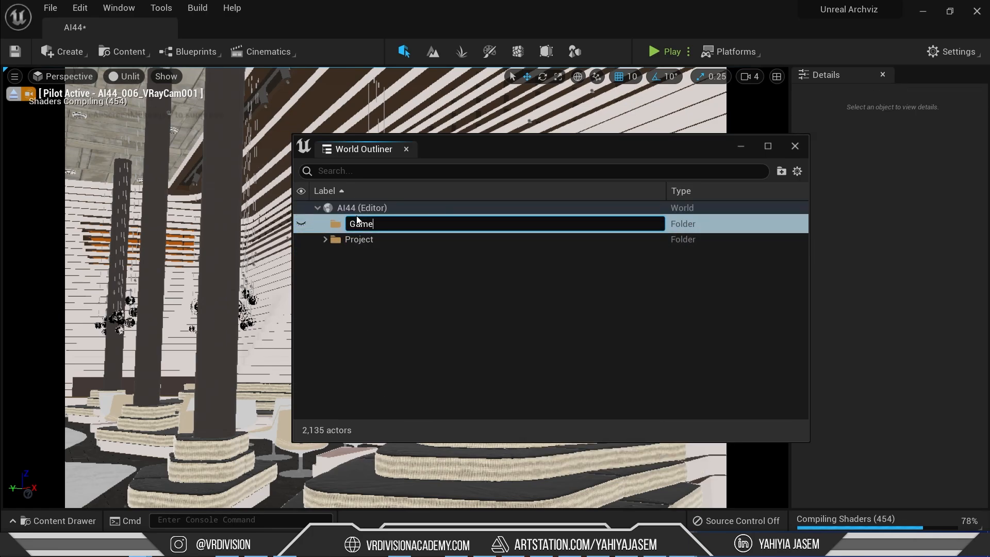
type(" World")
key("Return")
left_click(408, 273)
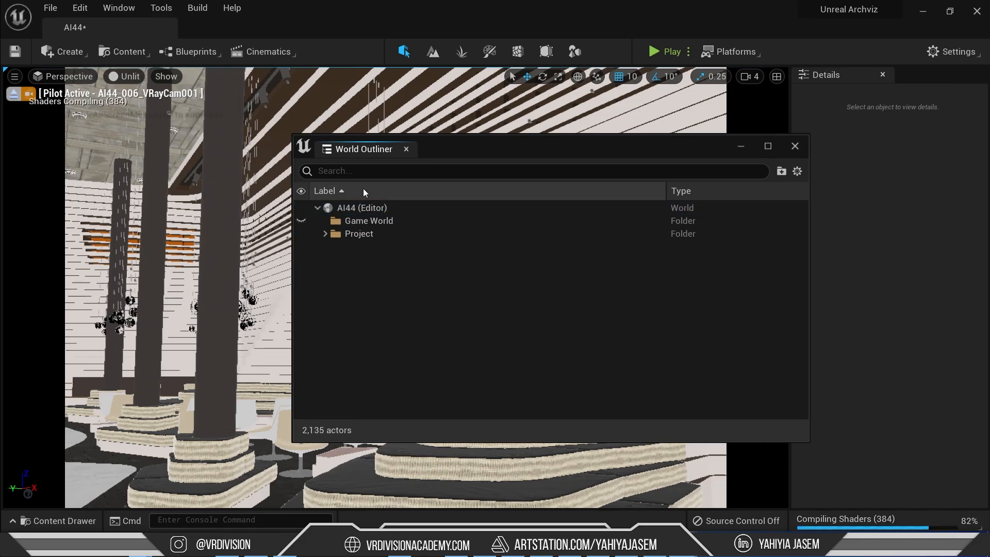
Step: Dock the World Outliner back above Details, stop piloting the camera and save the level
left_click_drag(363, 149, 863, 117)
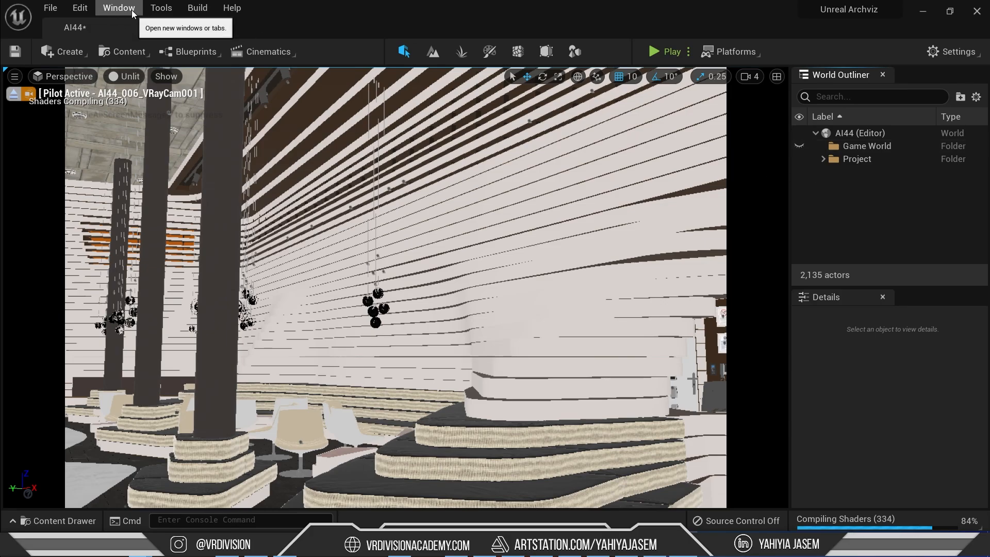
left_click(13, 93)
key("ctrl+s")
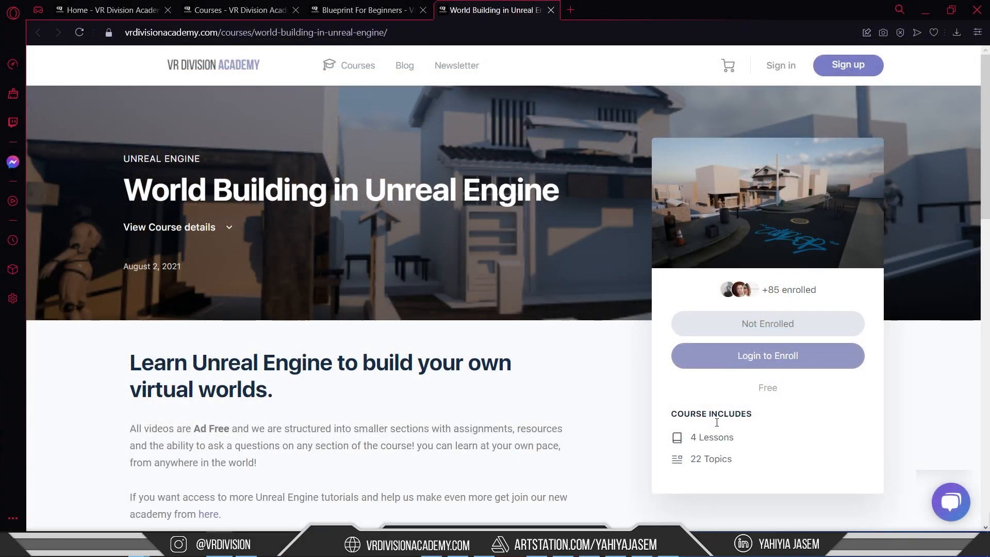
Step: Look through the World Building in Unreal Engine and Blueprint For Beginners course pages
scroll(476, 424, "down", 10)
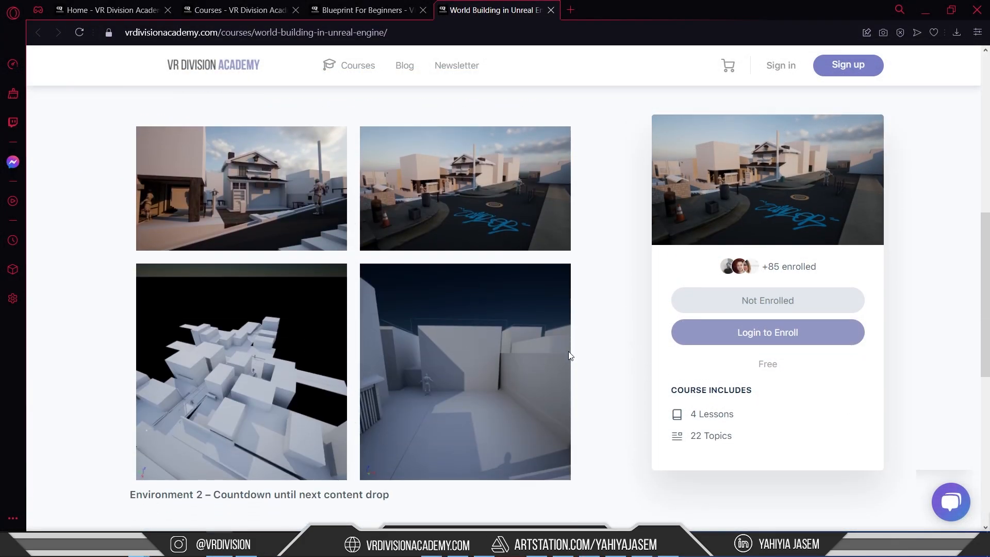
scroll(575, 350, "down", 3)
scroll(575, 348, "up", 10)
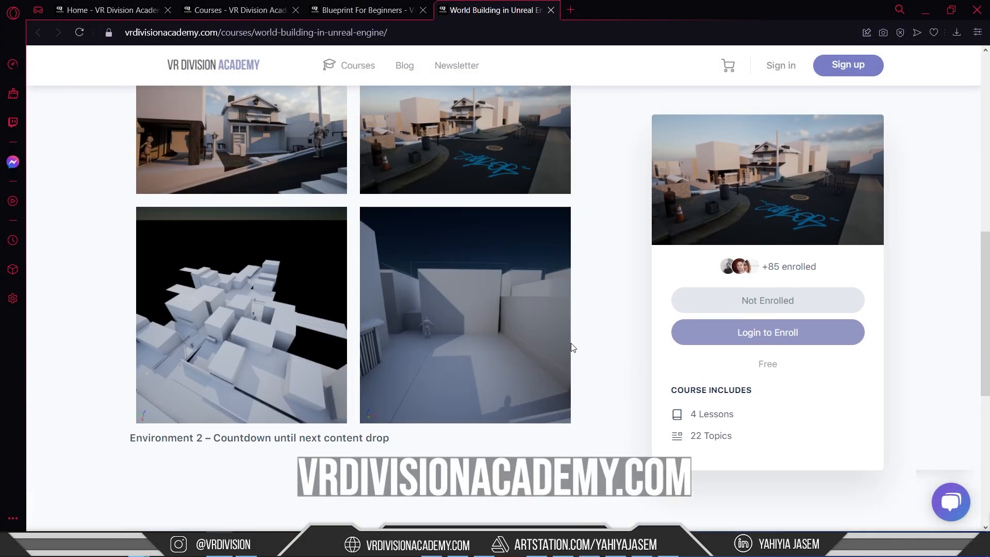
left_click(347, 11)
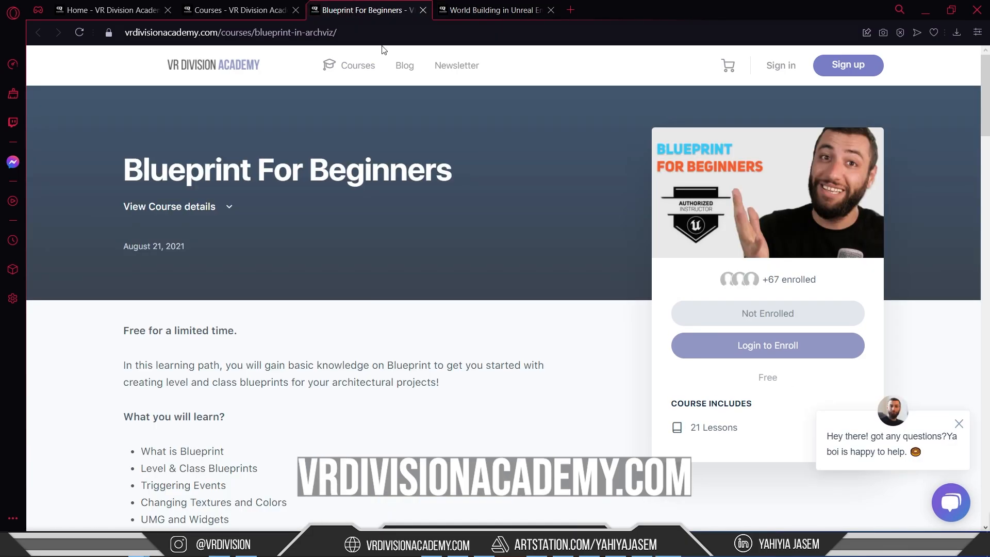
scroll(210, 180, "down", 15)
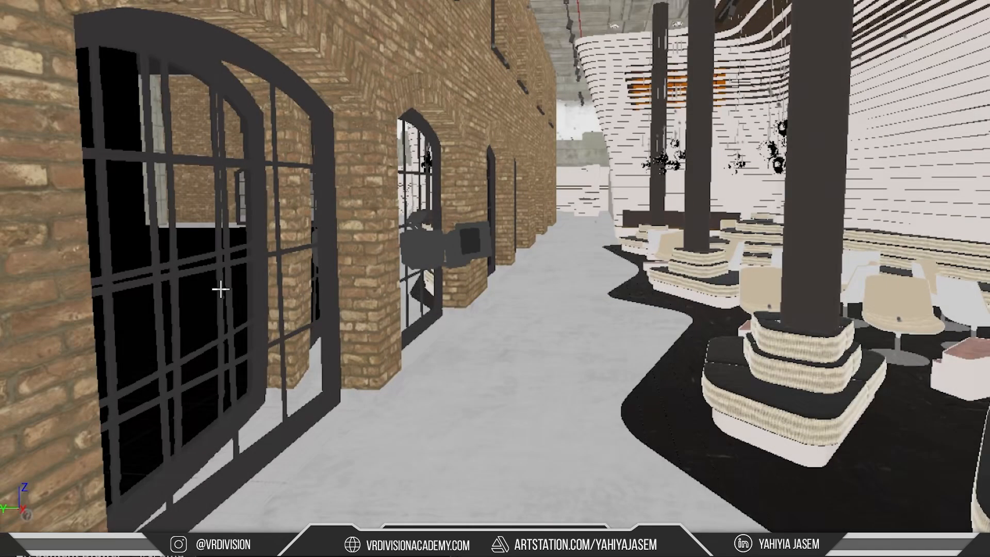
Step: Select the window glass, open its static mesh and open the assigned material instance AI44_006_030
left_click(220, 290)
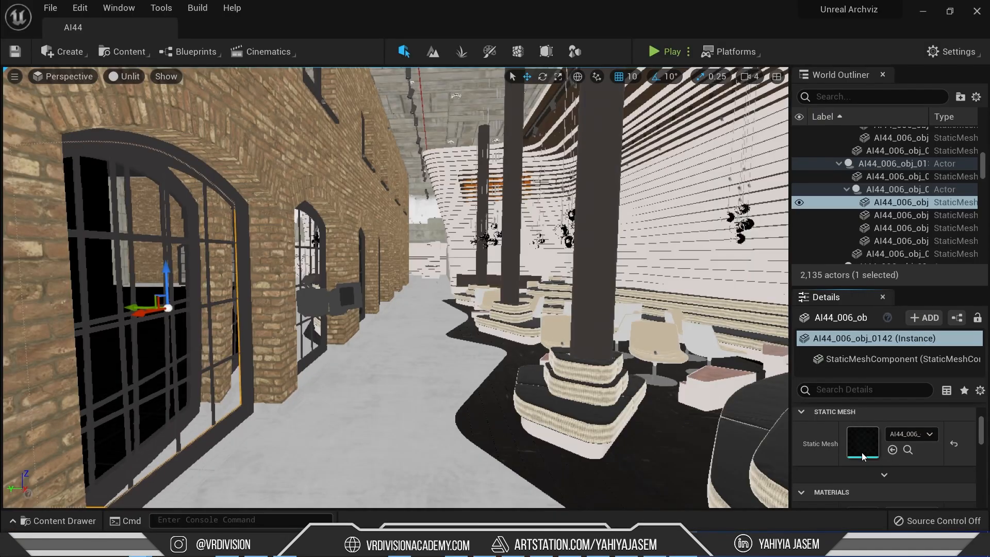
double_click(864, 455)
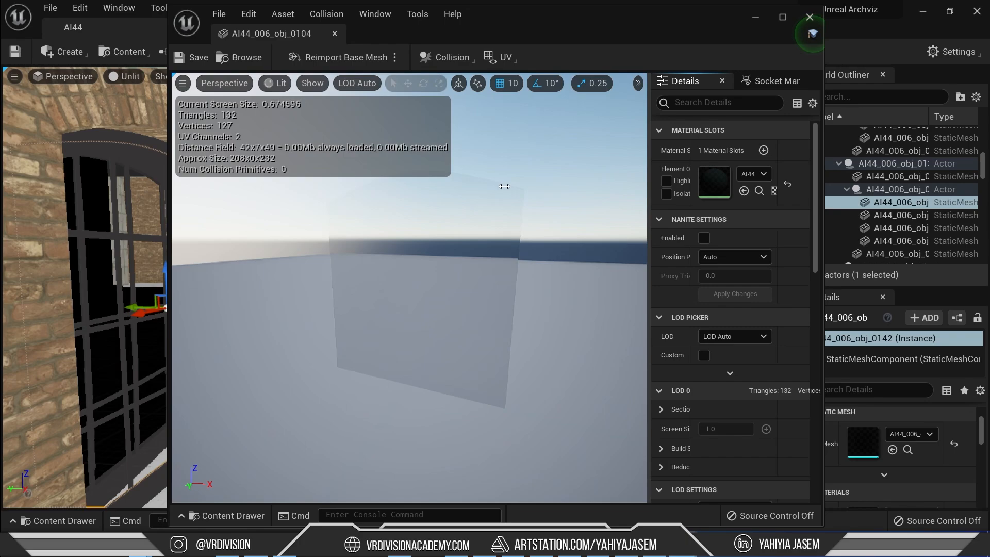
left_click_drag(648, 169, 419, 186)
double_click(609, 181)
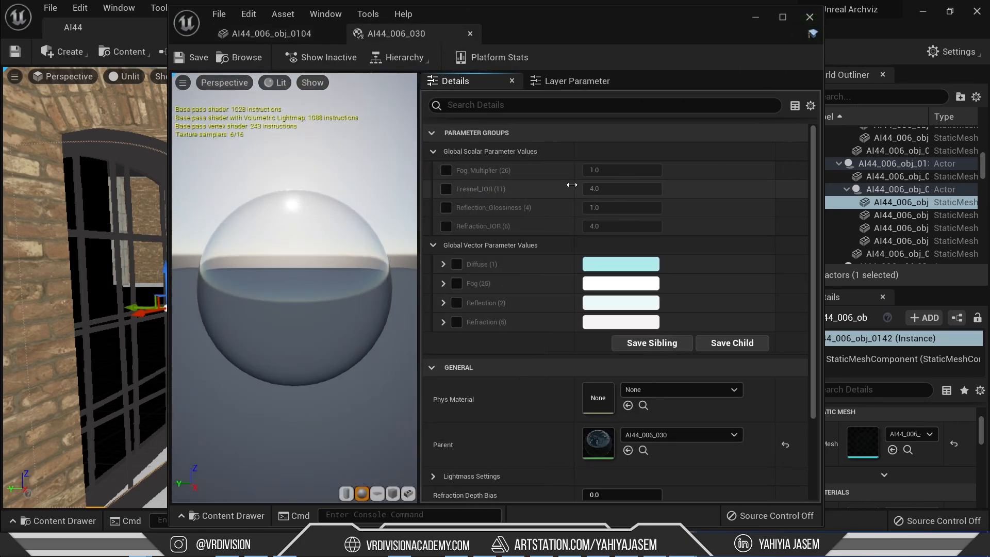
Step: Override Fresnel_IOR in the glass material instance, trying 1 and setting it back to 4
left_click(446, 189)
left_click(638, 189)
type("1")
key("Return")
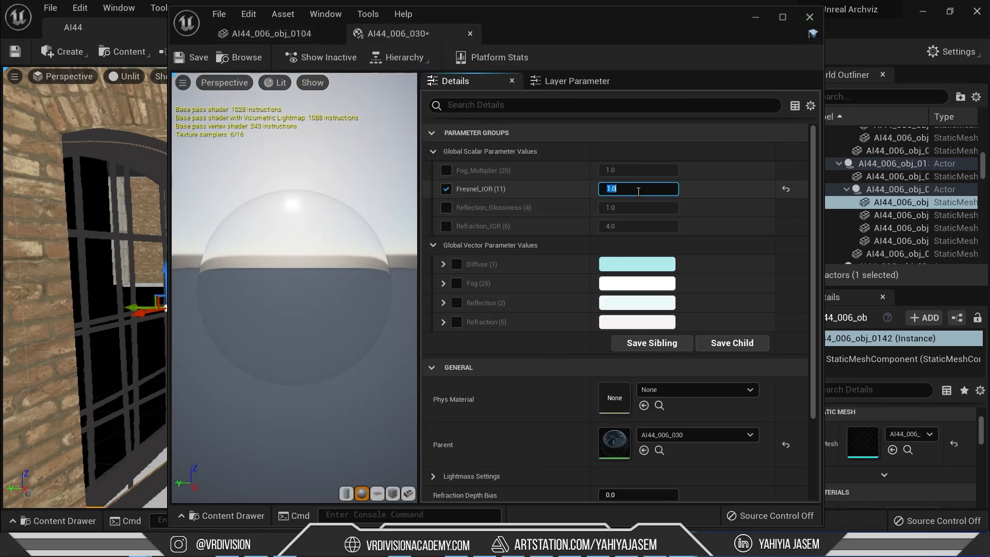
type("4")
key("Return")
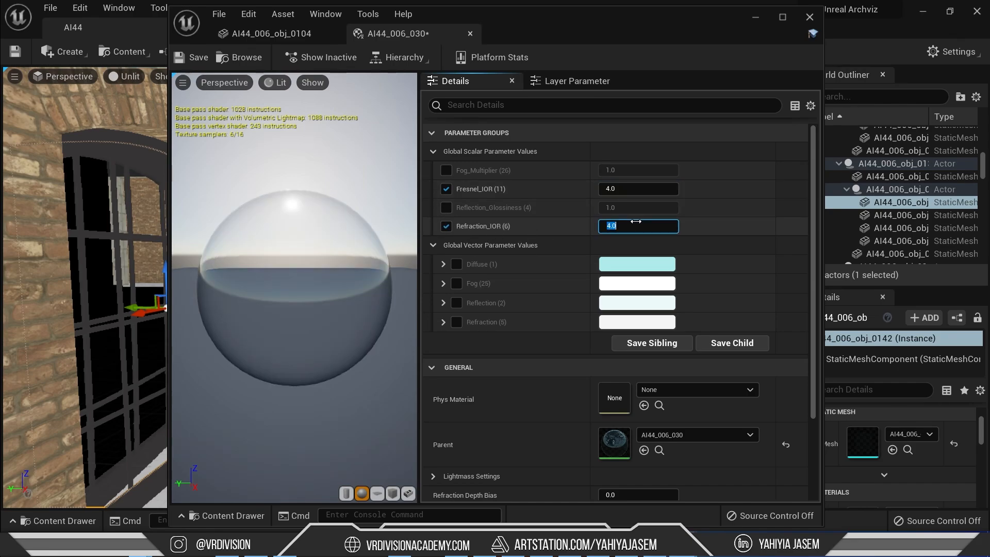
Step: Set the overridden Refraction_IOR of the glass material instance to 1
type("1")
key("Return")
key("Return")
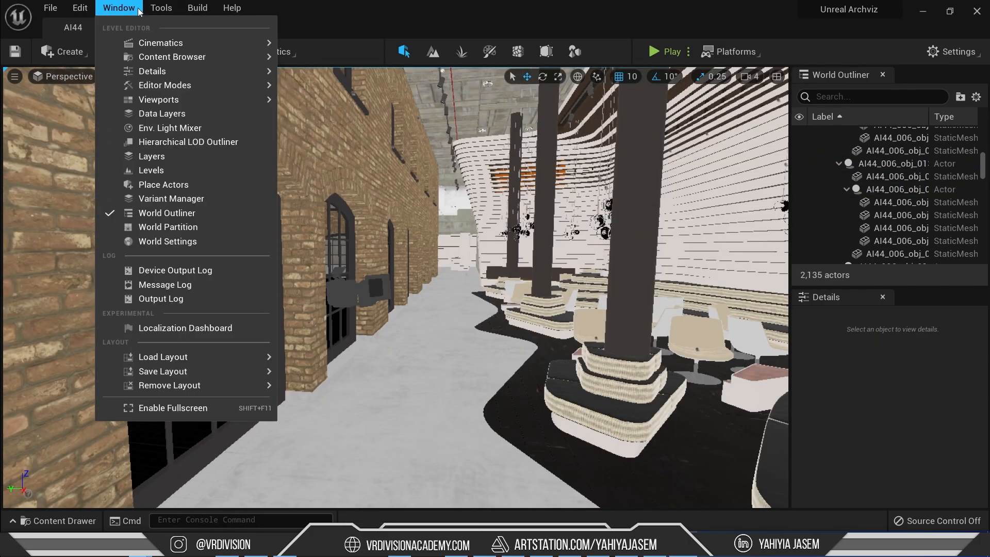
Step: Create a sky light, atmospheric light 0 and a sky atmosphere with the Env. Light Mixer, then close it
mouse_move(154, 9)
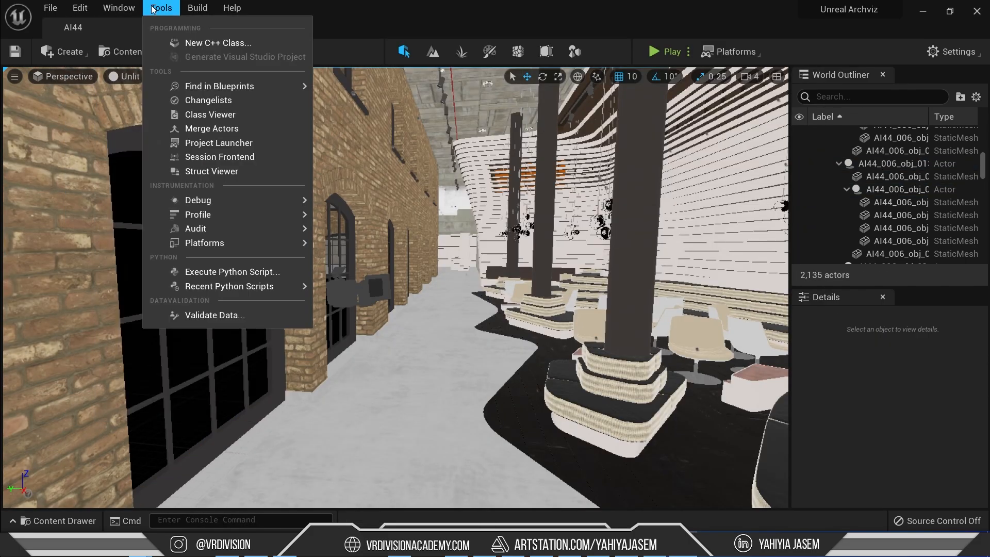
mouse_move(119, 8)
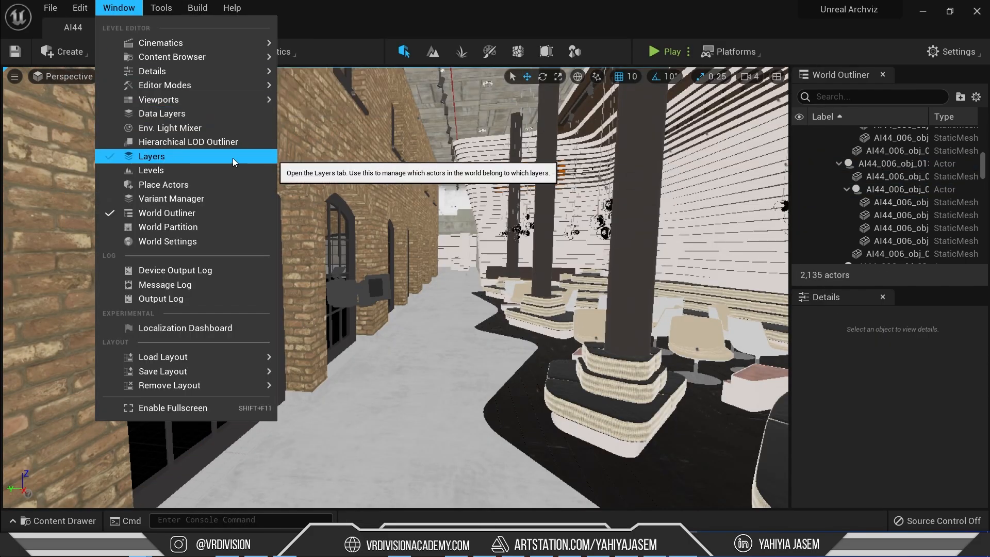
left_click(218, 127)
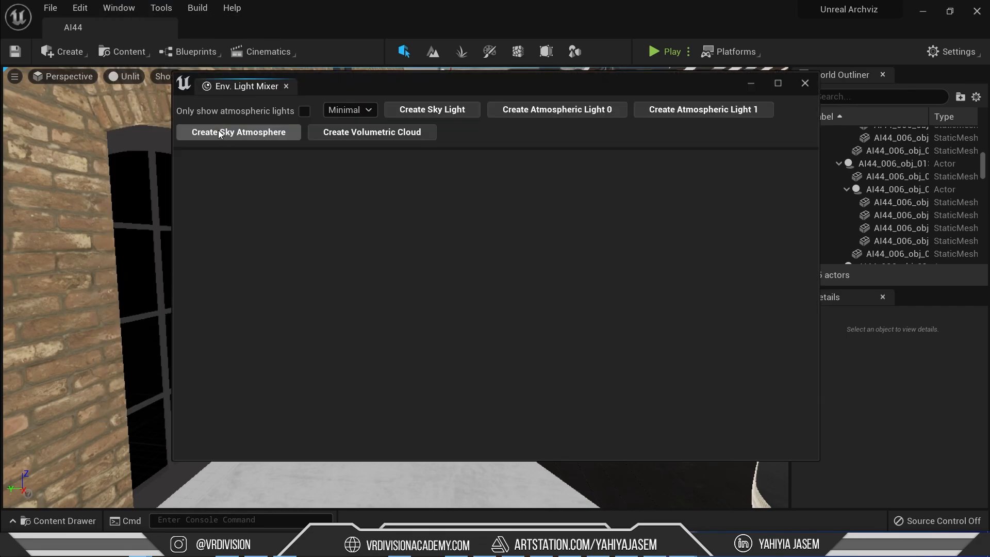
left_click(429, 108)
left_click(446, 112)
left_click(569, 113)
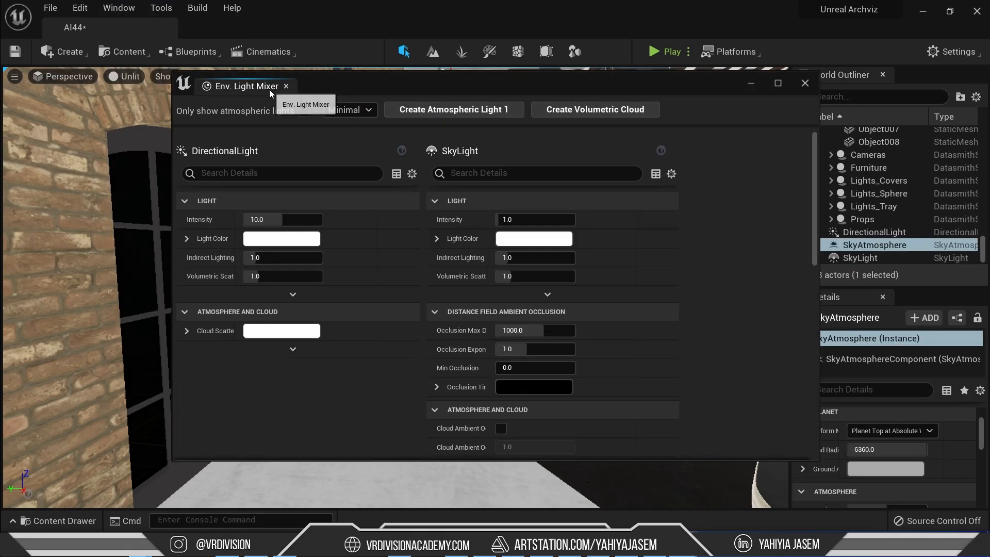
left_click(286, 86)
Step: Collapse the World Outliner tree and move DirectionalLight, SkyAtmosphere and SkyLight into the Game World folder
left_click_drag(983, 250, 981, 135)
left_click(816, 133, "shift")
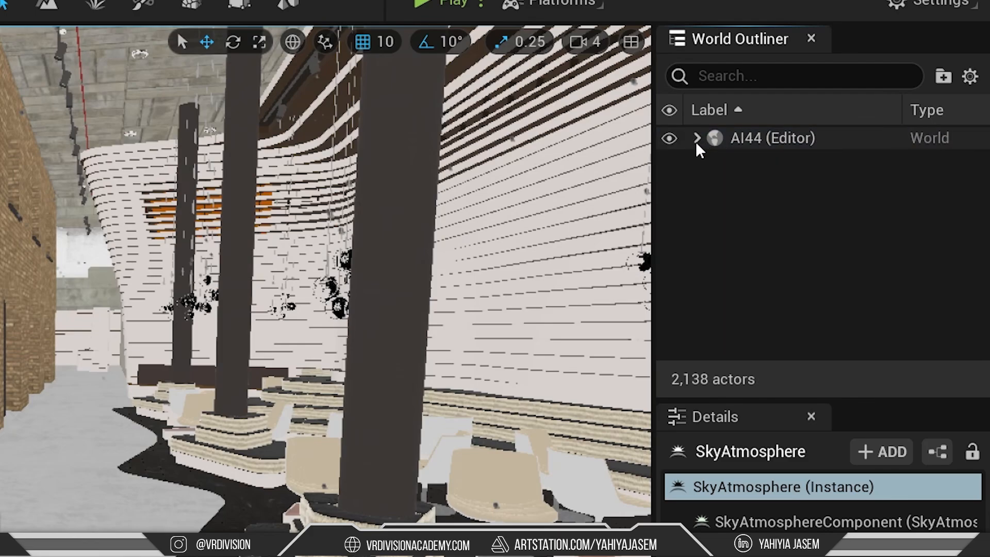
left_click(816, 133)
left_click(852, 172)
left_click(859, 197, "shift")
left_click_drag(769, 209, 777, 162)
Step: Switch the viewport to Lit shading and rotate the directional light so sunlight falls through the windows
left_click(82, 8)
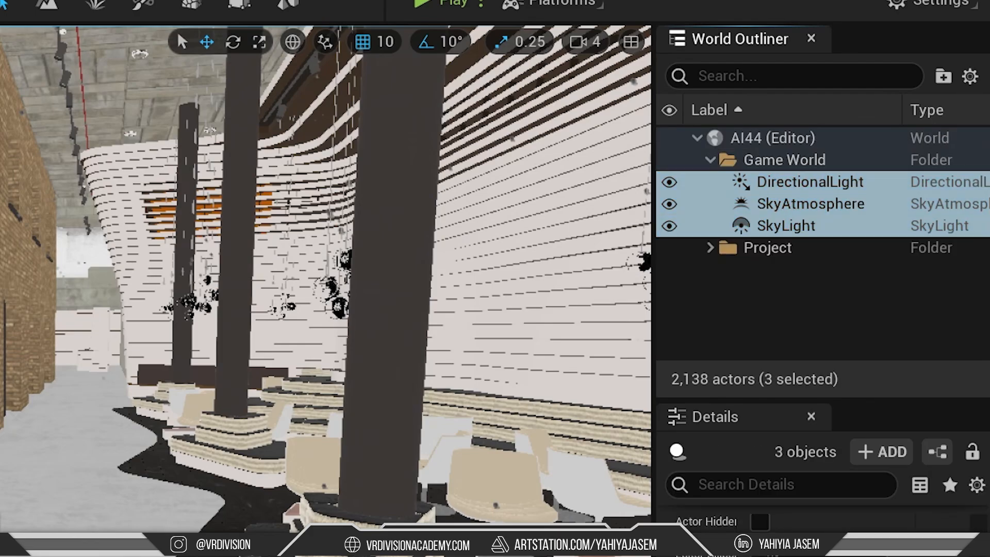
left_click(117, 11)
left_click(167, 122)
left_click(206, 163)
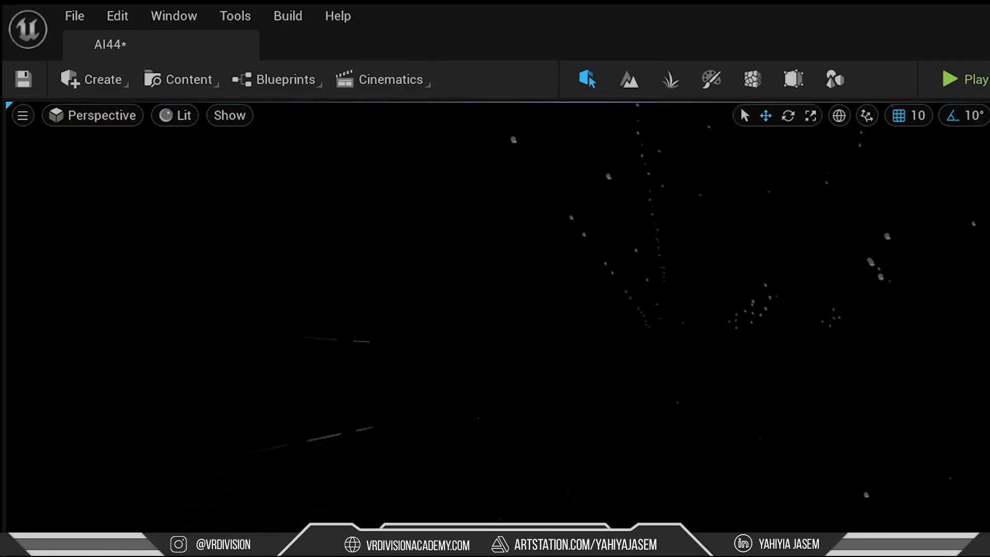
right_click_drag(879, 255, 918, 299)
key("Escape")
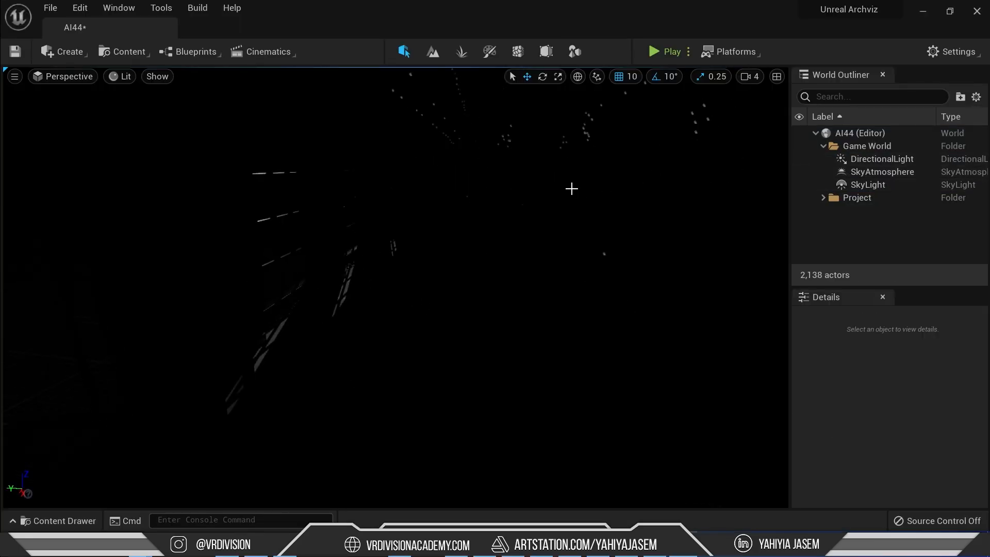
key("ctrl+l")
Step: Add a Post Process Volume to the level and move it into the Game World folder
left_click(71, 57)
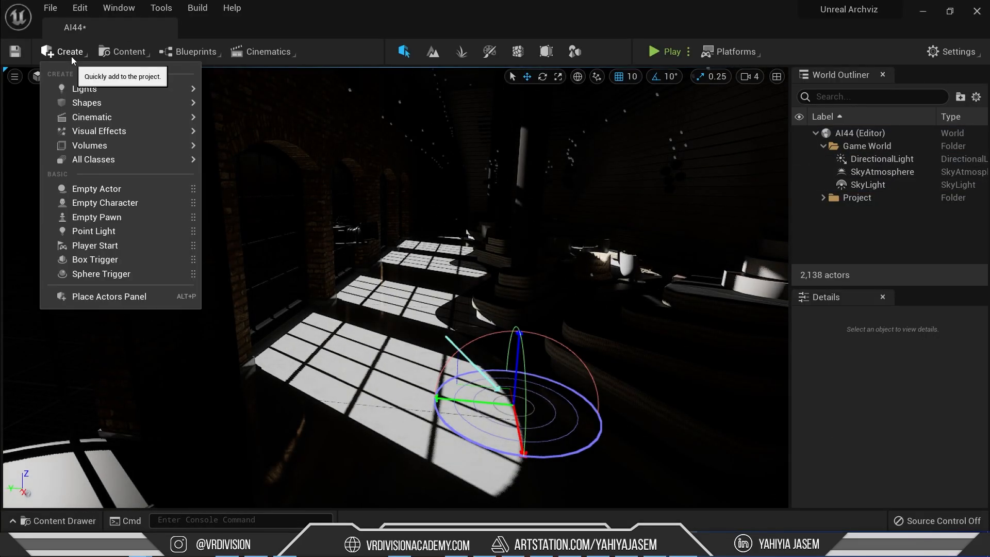
mouse_move(136, 147)
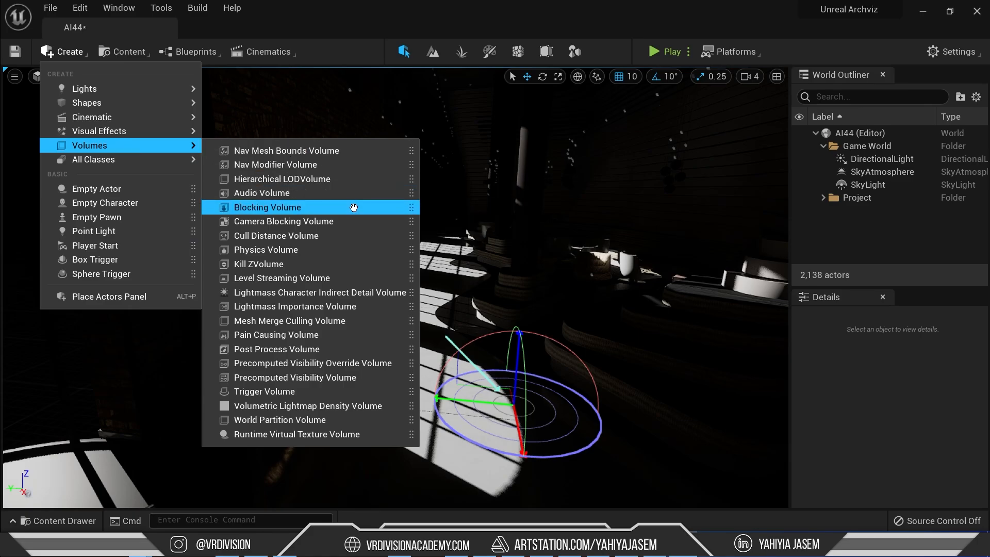
type("po")
left_click(288, 180)
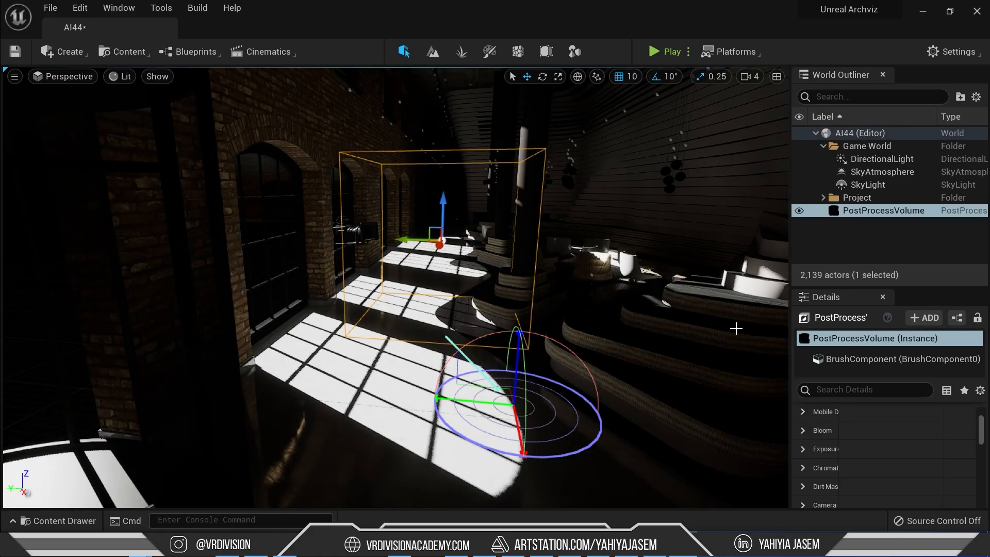
left_click_drag(871, 210, 867, 148)
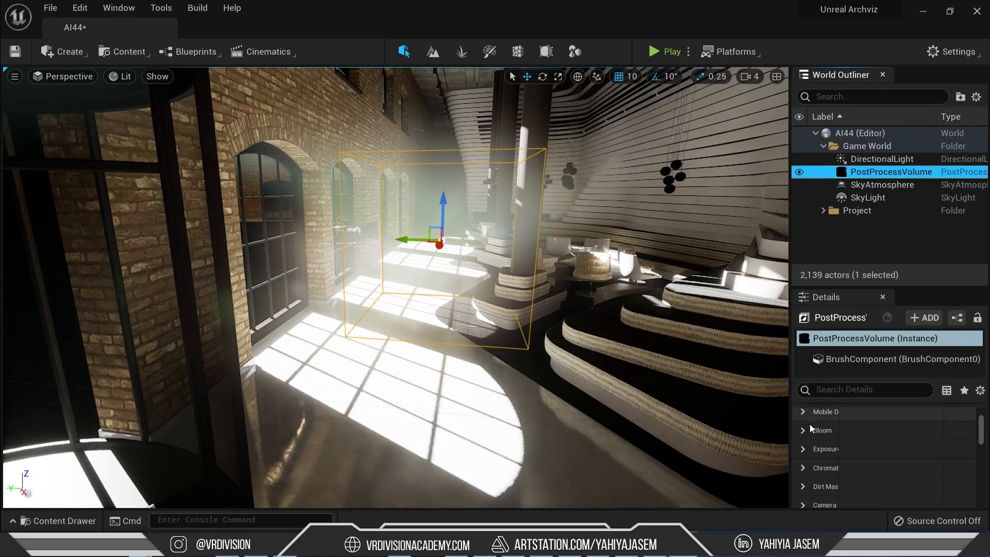
Step: Collapse the expanded detail categories of the post process volume, including Lens, Color Grading, HLOD and Actor
scroll(817, 454, "down", 3)
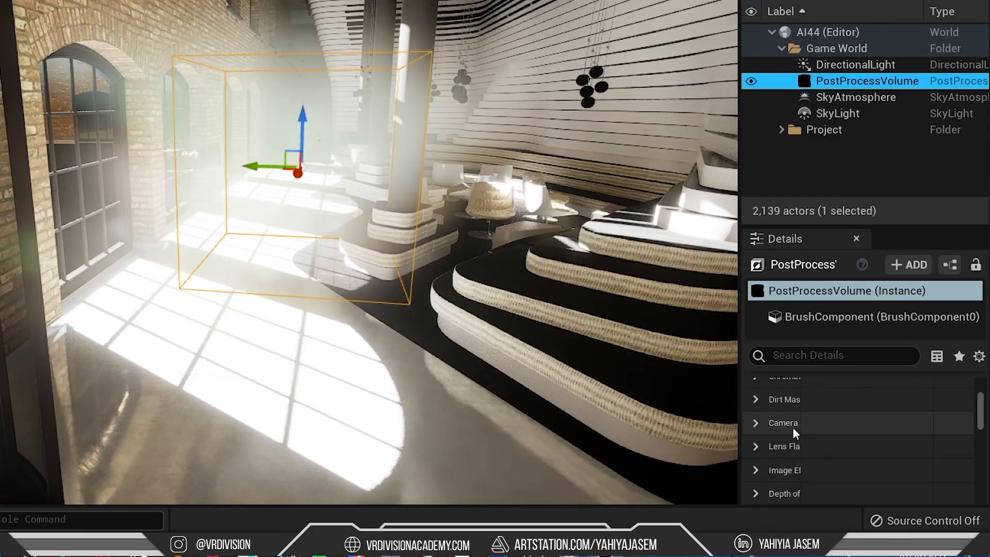
left_click(776, 387)
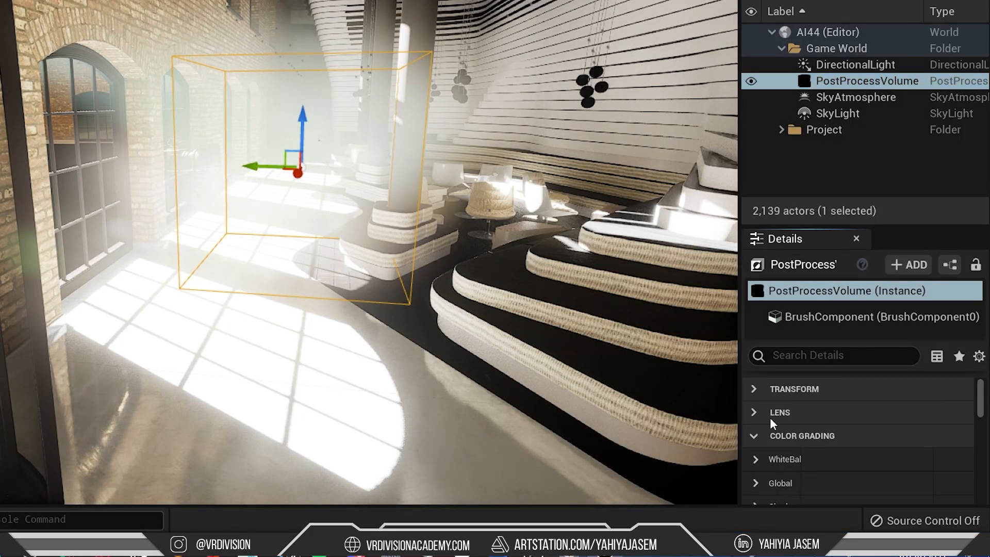
left_click(776, 459)
scroll(791, 471, "down", 4)
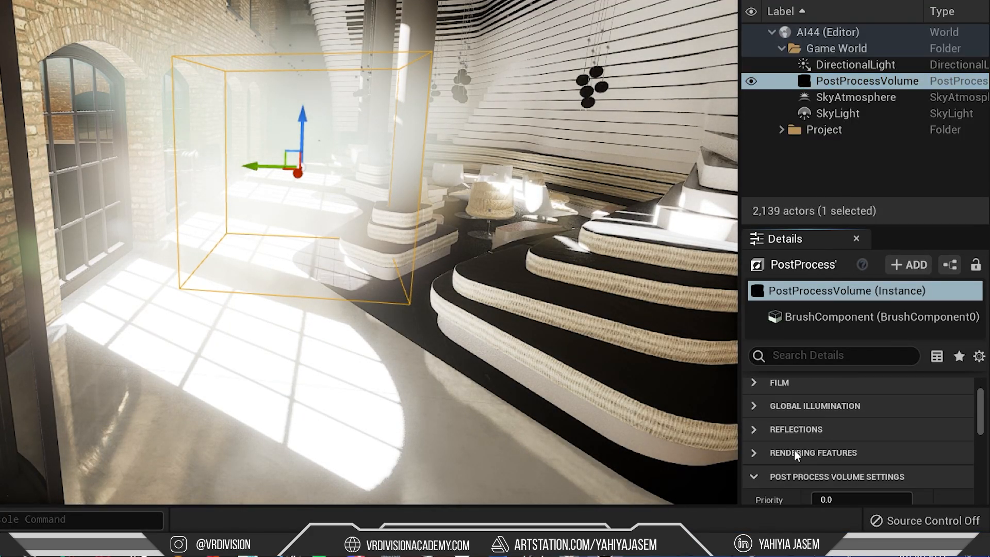
scroll(795, 477, "down", 2)
left_click(793, 442)
left_click(795, 466)
scroll(796, 460, "down", 2)
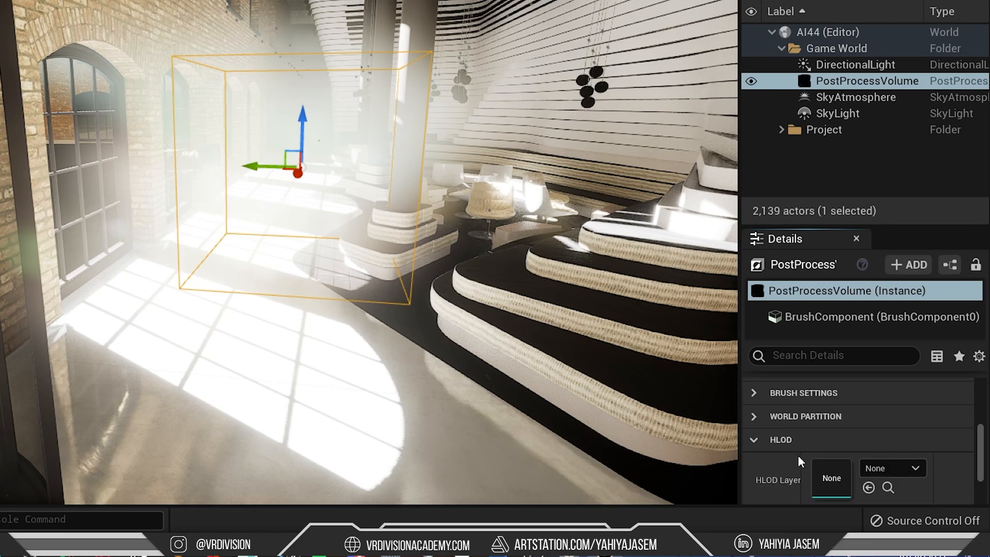
left_click(797, 444)
left_click(794, 464)
left_click(797, 418)
left_click(798, 420)
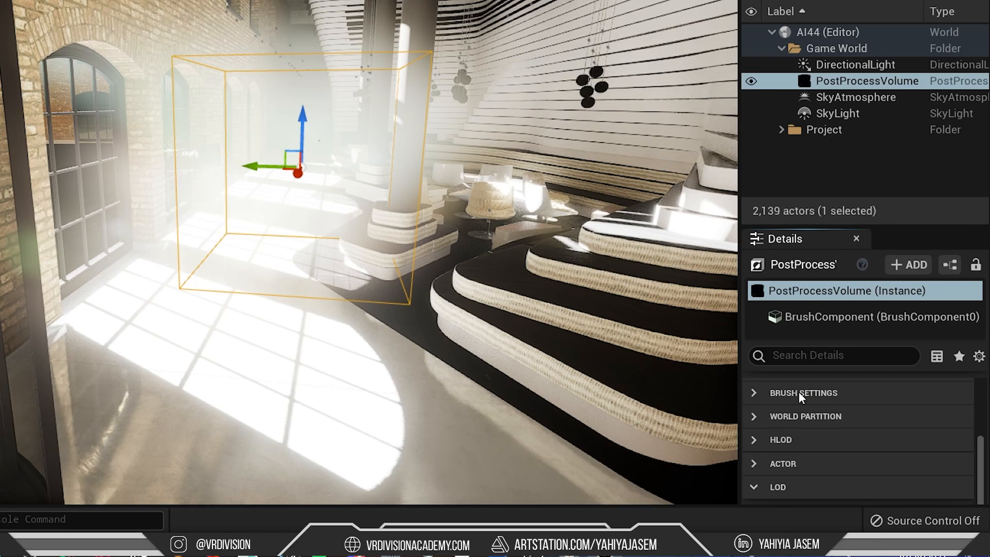
Step: Enable Infinite Extent (Unbound) for the post process volume and expand its Lens settings
scroll(798, 402, "up", 3)
left_click(811, 429)
scroll(789, 456, "down", 2)
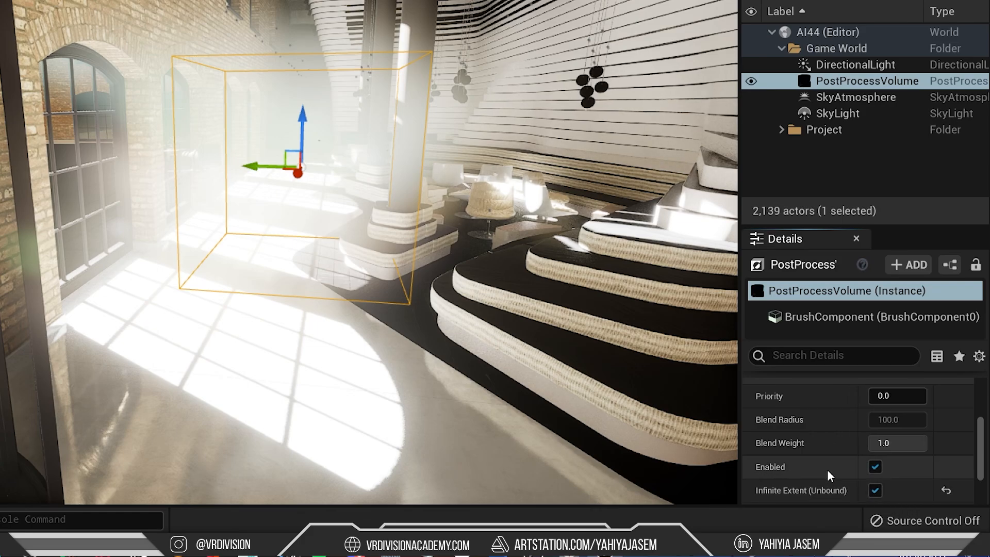
scroll(810, 482, "up", 4)
left_click(791, 410)
left_click(791, 409)
left_click(792, 383)
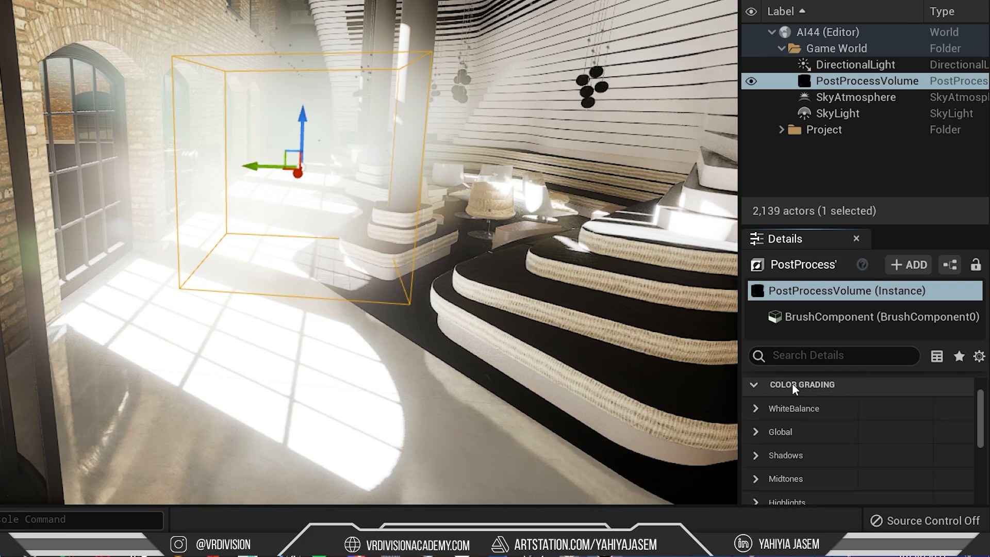
left_click(792, 384)
scroll(798, 412, "up", 2)
left_click(799, 412)
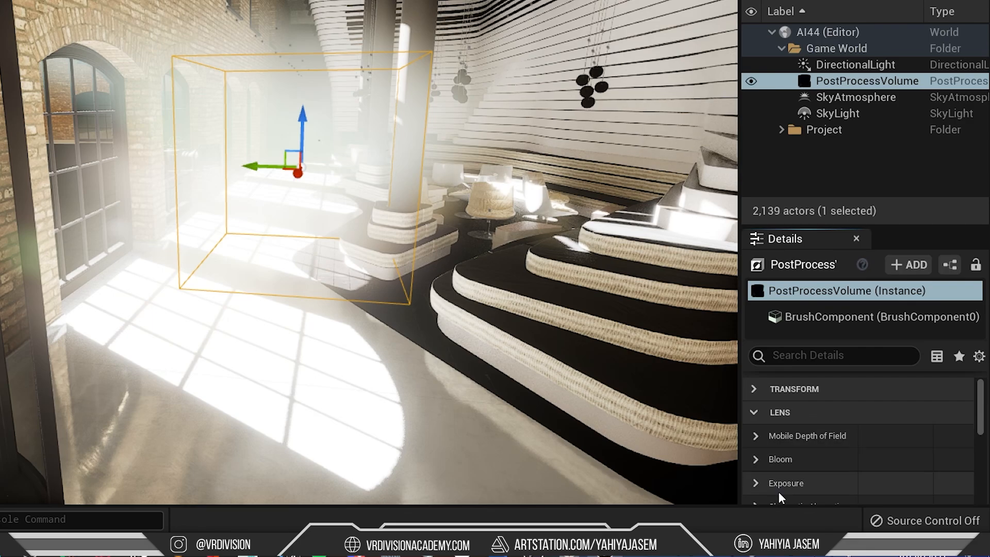
Step: Override Min EV100 and Max EV100 in the volume's Exposure settings and set both to 1
scroll(793, 432, "down", 5)
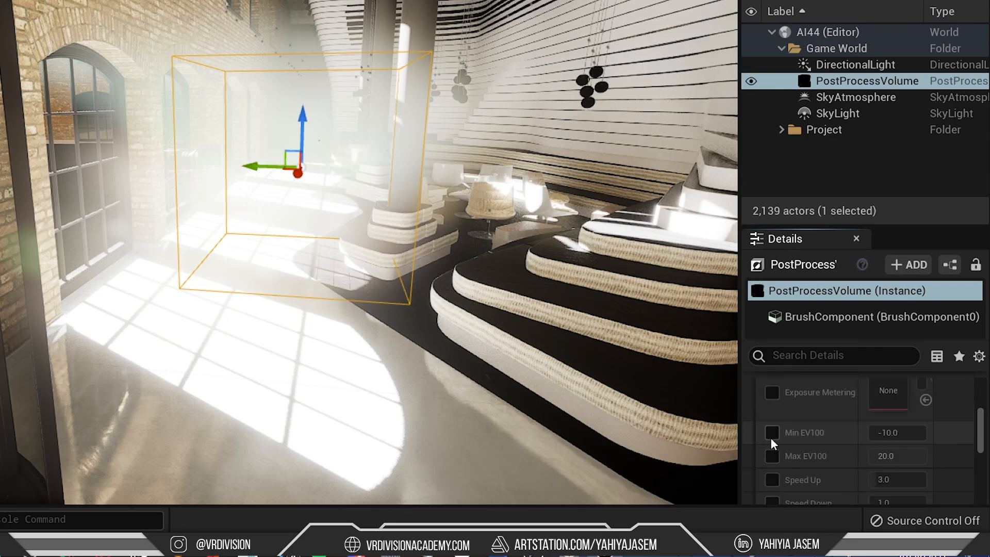
left_click(772, 432)
left_click(772, 456)
left_click(896, 433)
type("1")
left_click(892, 456)
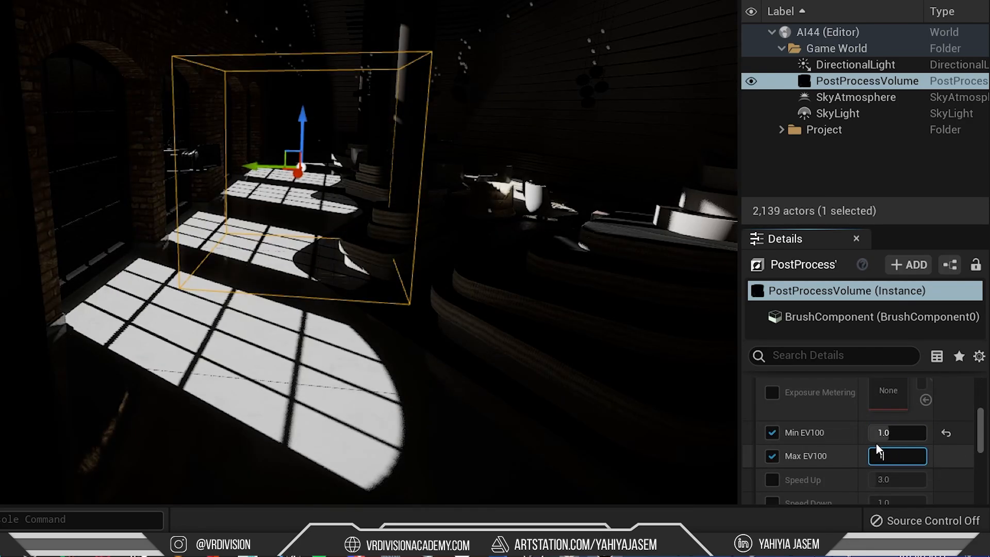
type("1")
key("Return")
Step: Override the post process volume's Exposure Compensation and set it to 3
scroll(848, 434, "up", 5)
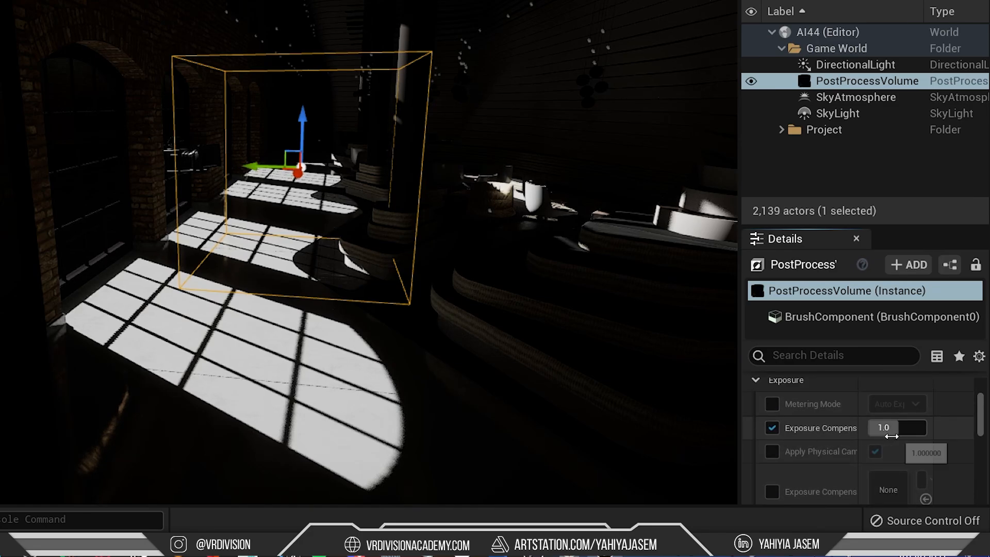
type("3")
key("Return")
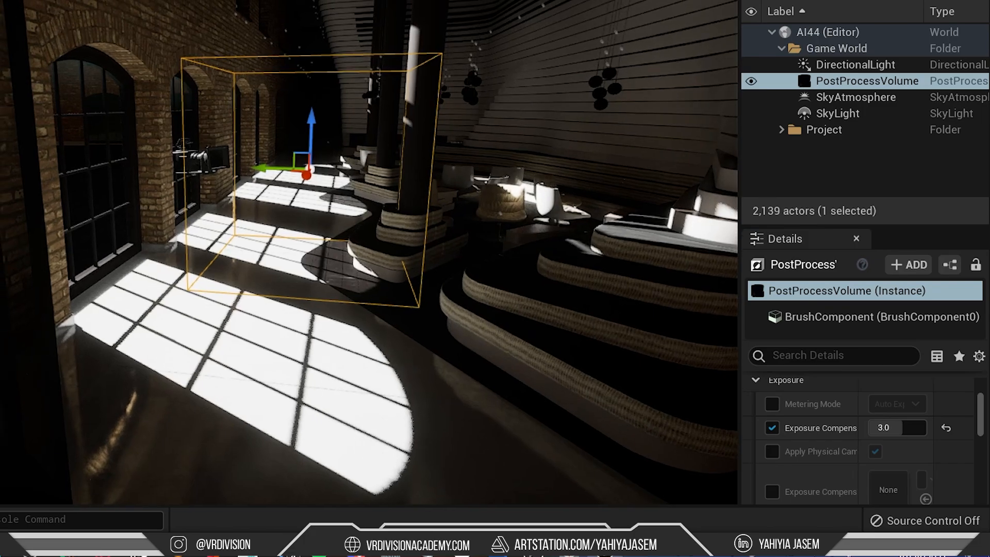
Step: Try an Exposure Compensation of 4 on the post process volume and undo that change
type("4")
key("Return")
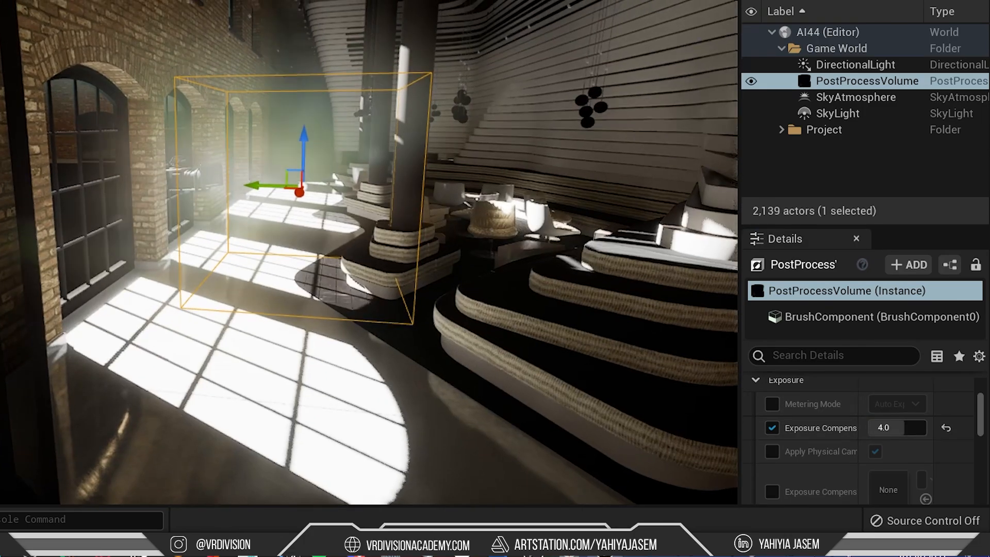
key("ctrl+z")
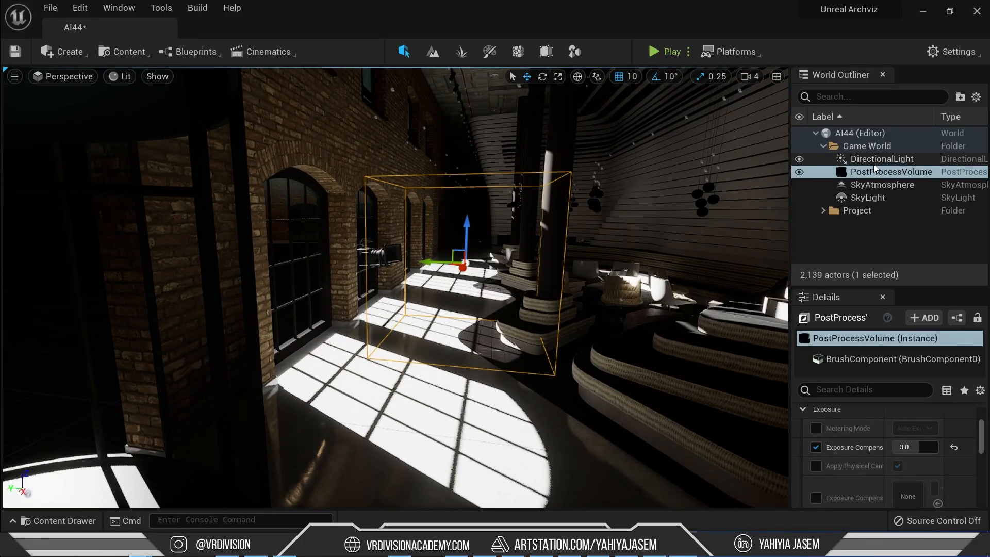
Step: Set the intensity of the DirectionalLight to 70 lux
left_click(876, 159)
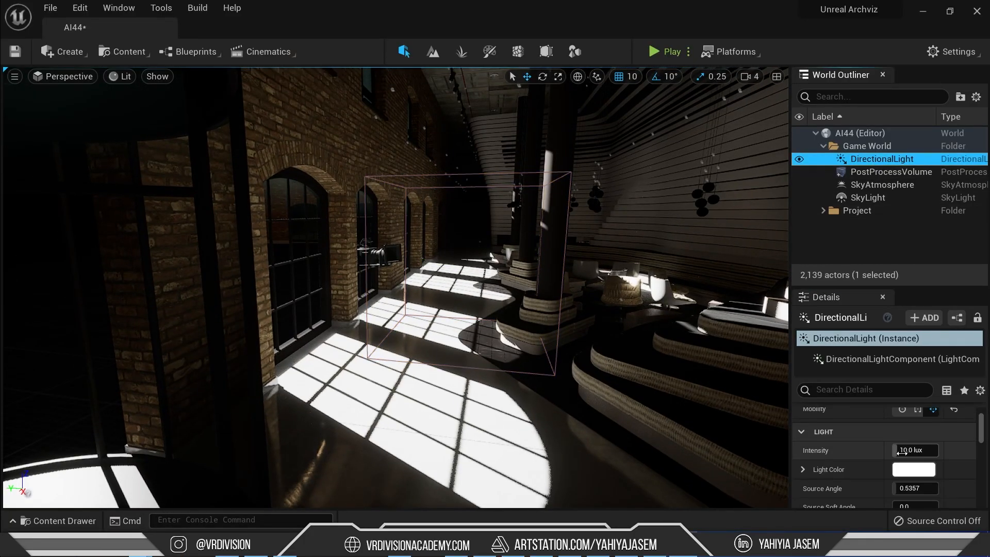
left_click(916, 450)
type("70")
key("Return")
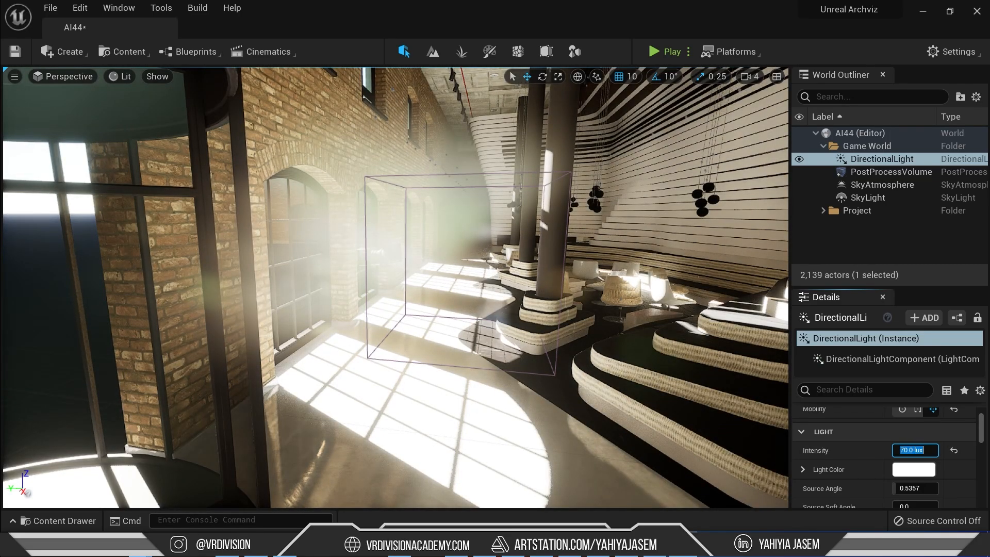
Step: Override the post process volume's Bloom intensity and set it to 0.1
left_click(891, 172)
left_click(804, 411)
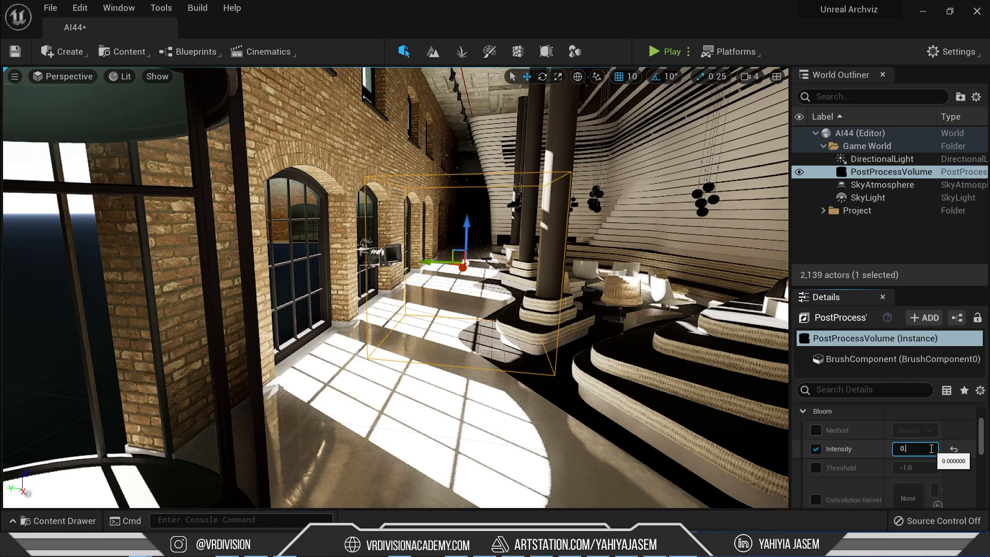
type(".1")
key("Return")
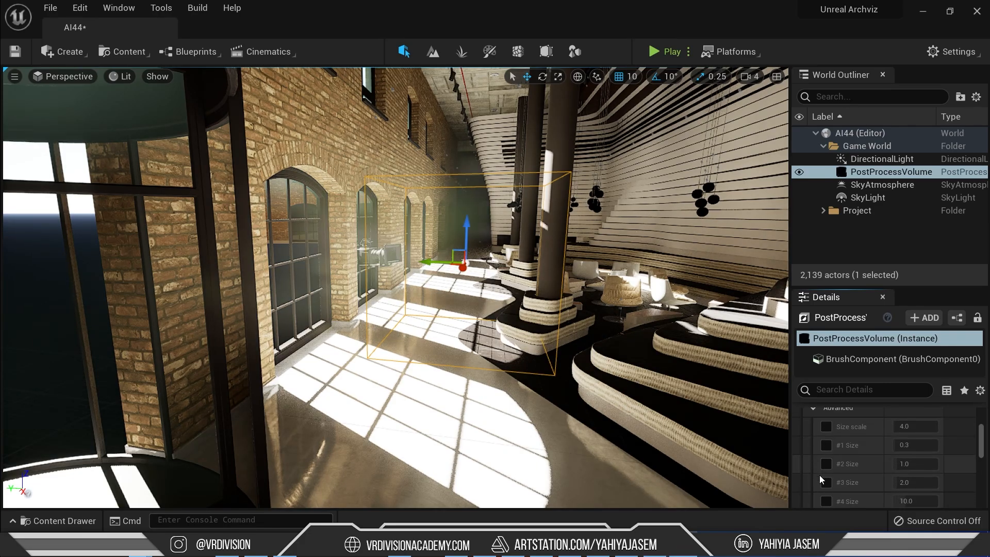
scroll(821, 475, "up", 5)
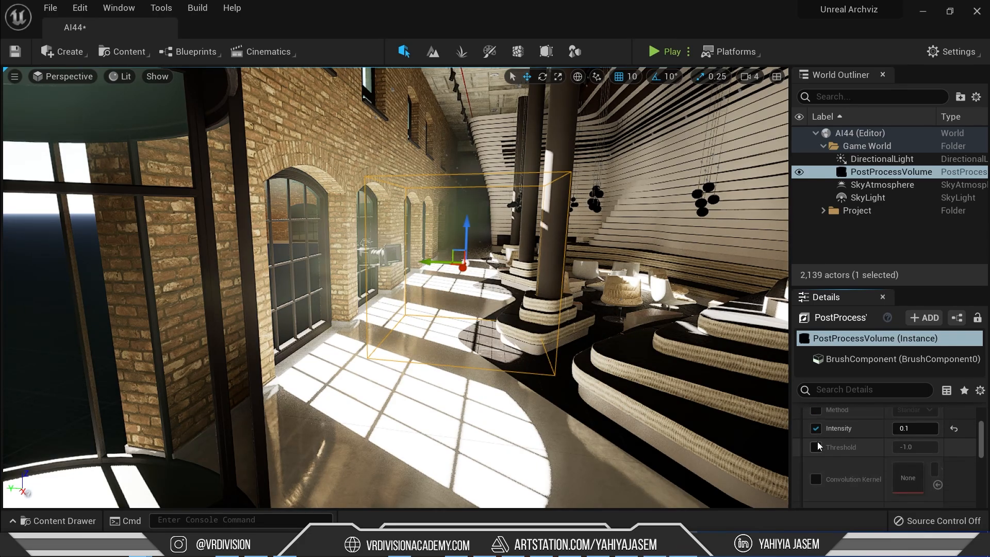
scroll(818, 444, "up", 3)
left_click(811, 472)
Step: Clear the selection, save the level and look through the AI44_006_VRayCam001 camera
right_click_drag(663, 363, 722, 310)
key("Escape")
key("ctrl+s")
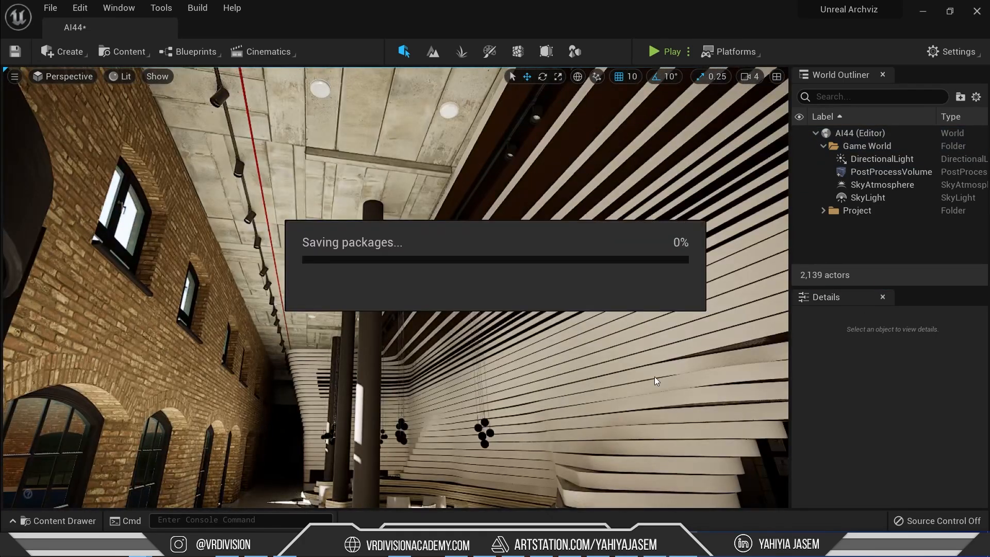
left_click(65, 77)
left_click(99, 228)
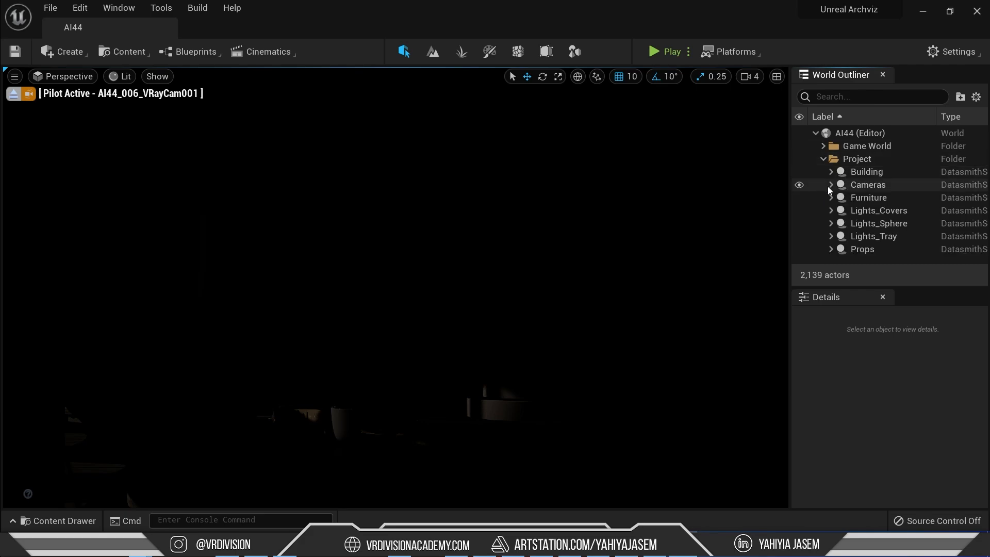
Step: Turn off the Metering Mode exposure override on the AI44_006_VRayCam001 and AI44_006_VRayCam002 cameras
left_click(846, 198)
left_click(864, 225)
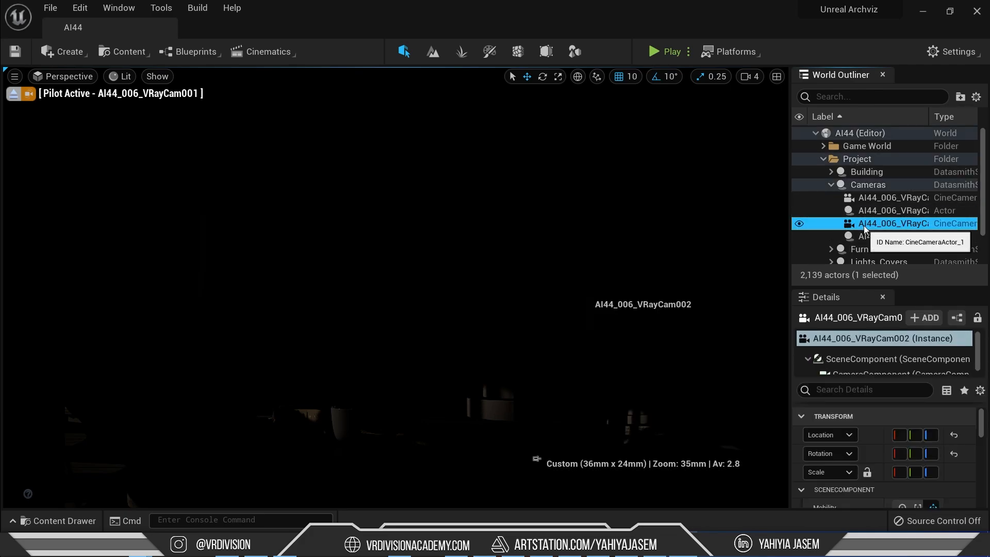
left_click(876, 197)
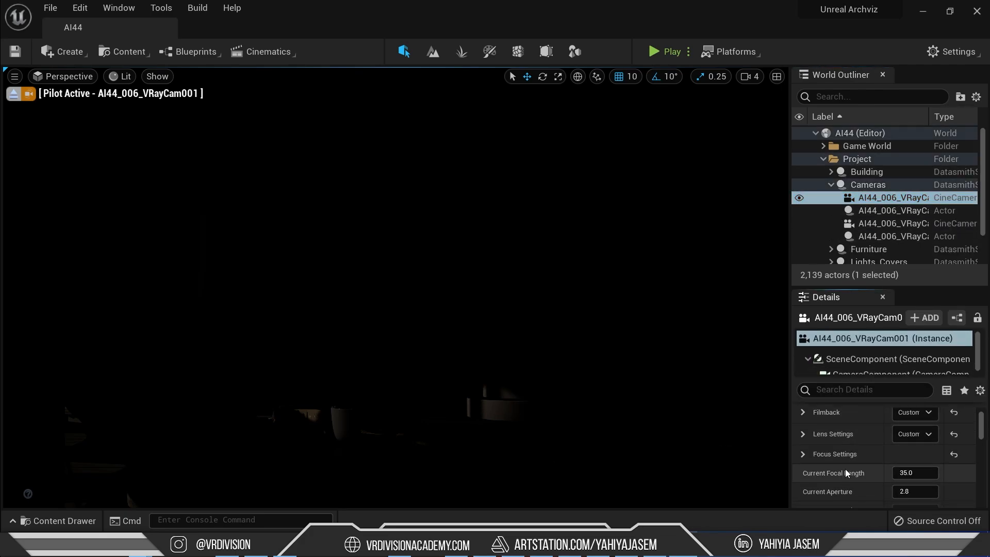
left_click(802, 413)
scroll(809, 452, "down", 5)
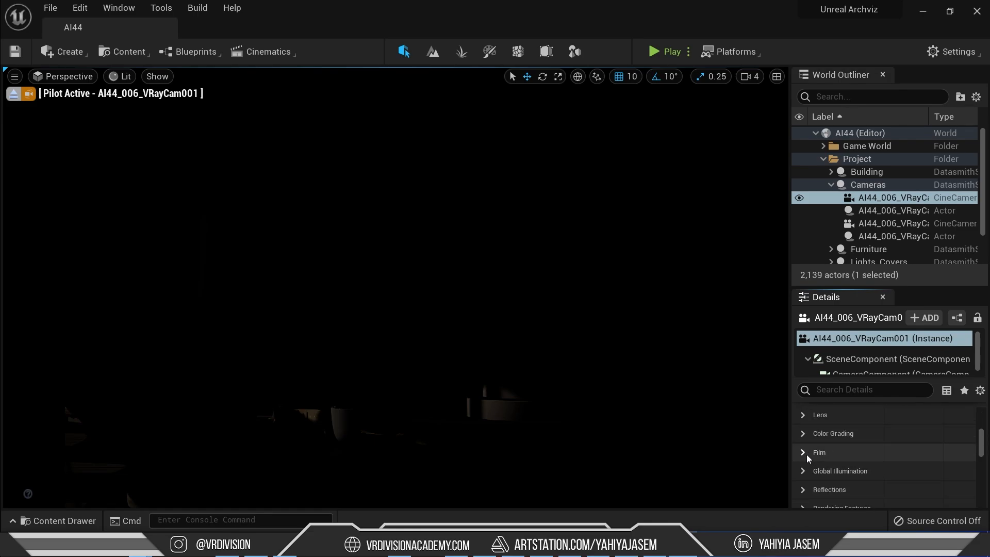
scroll(806, 454, "down", 1)
scroll(807, 470, "up", 1)
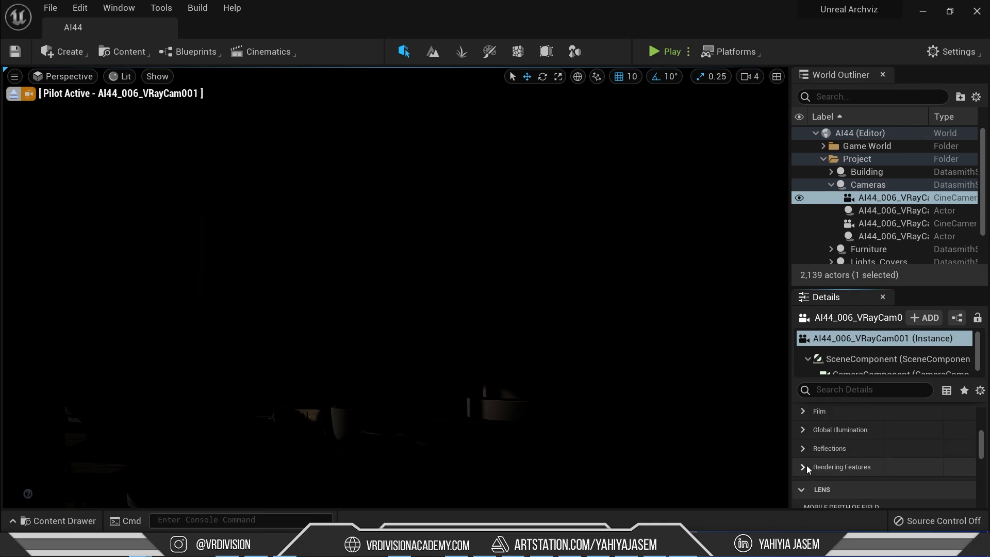
left_click(804, 415)
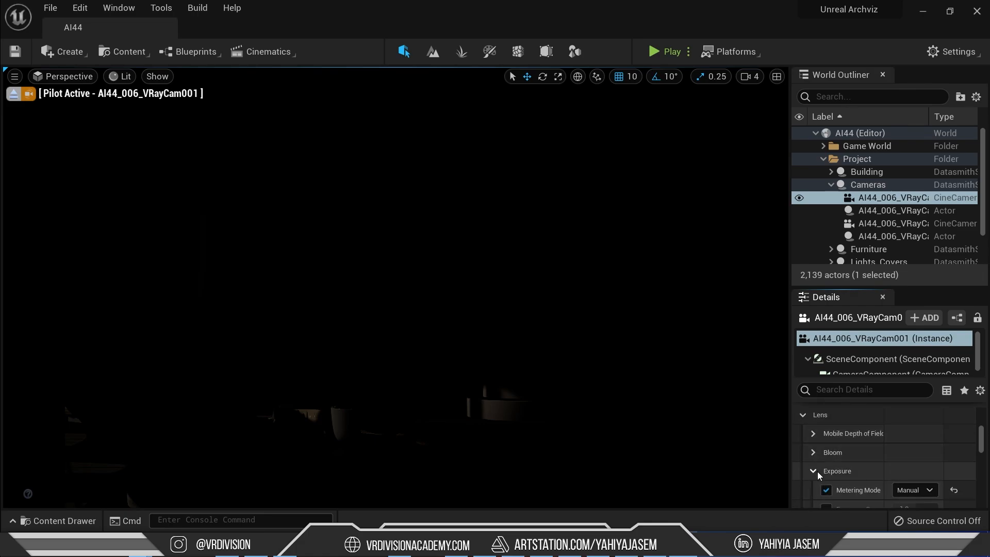
scroll(817, 471, "down", 1)
left_click(825, 470)
left_click(853, 224)
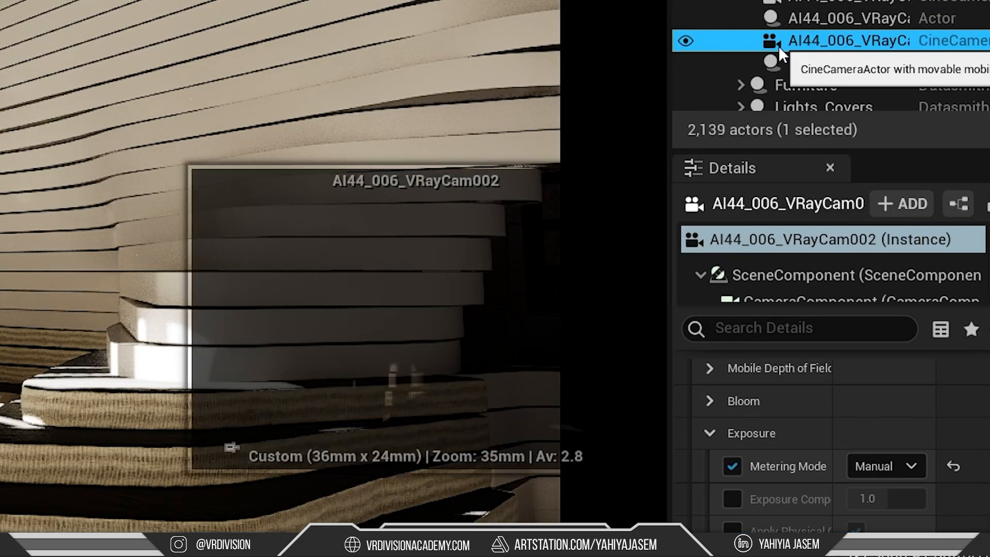
left_click(733, 465)
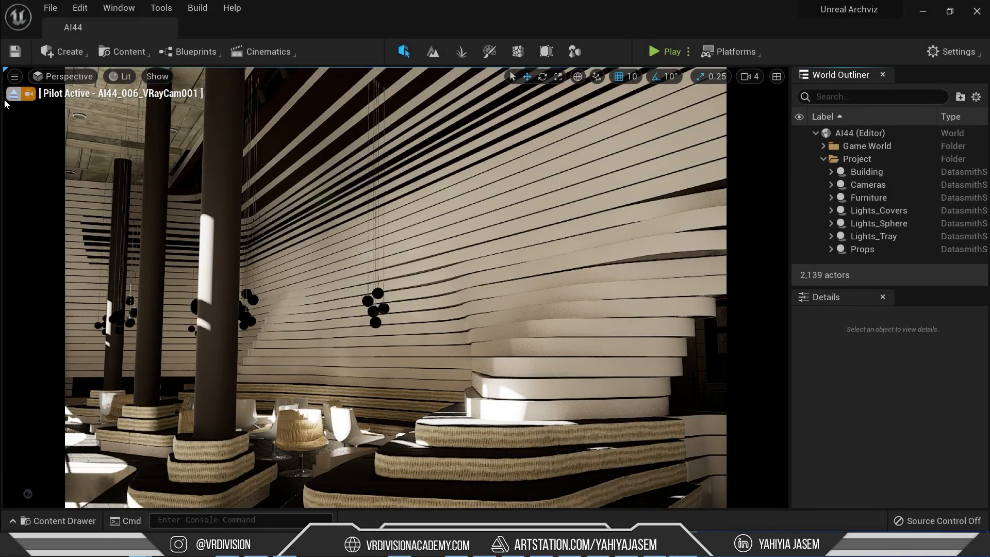
Step: Stop piloting AI44_006_VRayCam001 and return the viewport to that camera's view
left_click(14, 97)
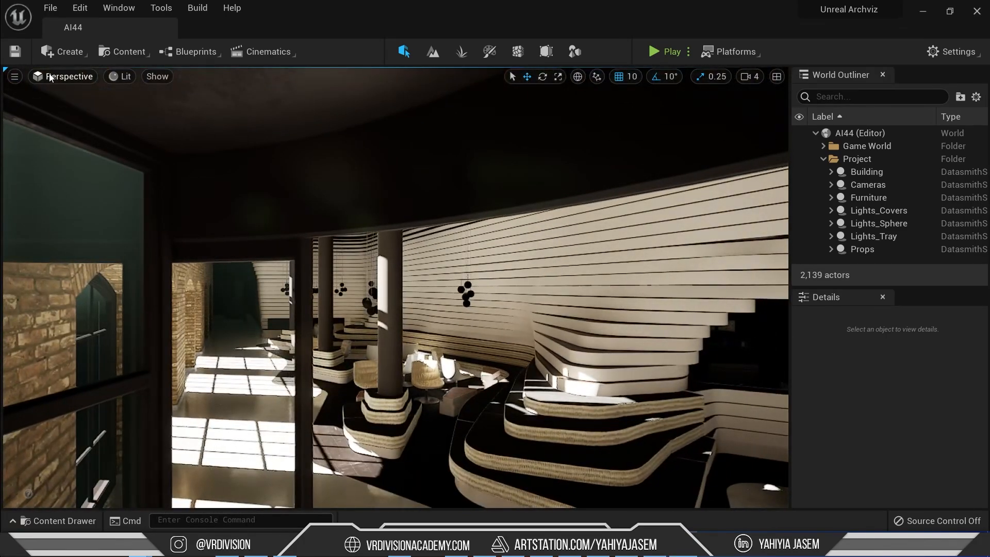
left_click(51, 77)
left_click(109, 226)
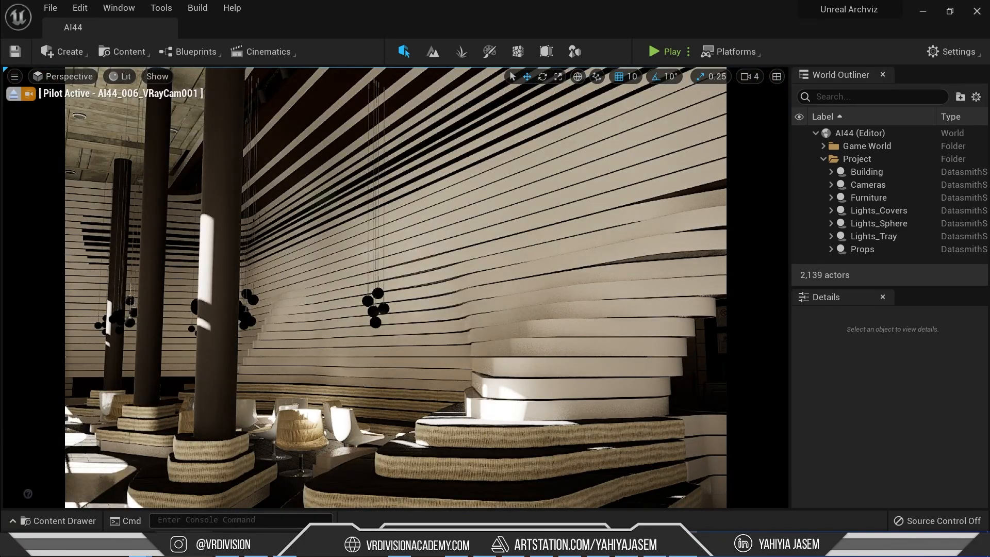
Step: Switch to Photos and examine the reference render AI44_006_Cam_001_RGB_color.png for comparison with the camera view
left_click(140, 544)
key("alt+Tab")
left_click(687, 376)
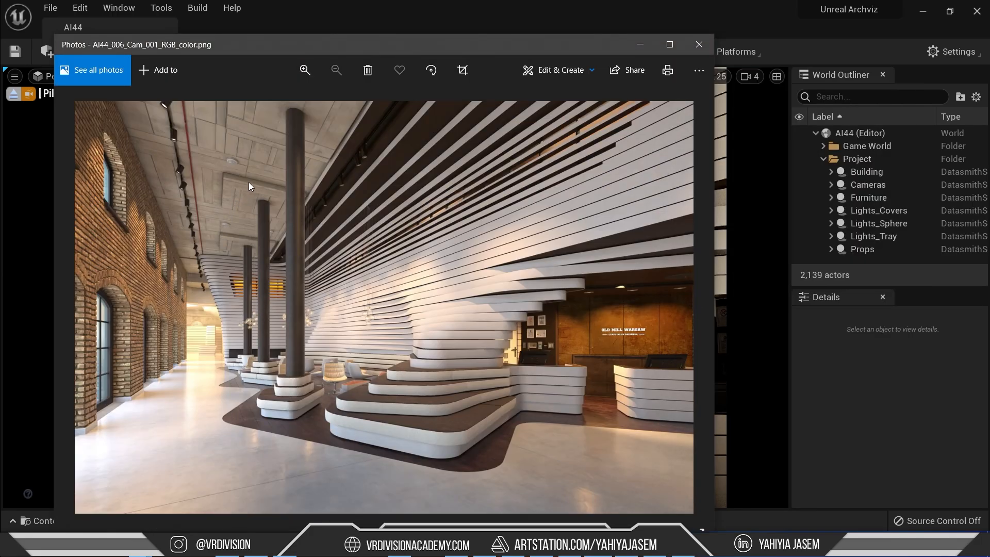
Step: Return to the Unreal editor and set AI44_006_VRayCam001's current focal length to 18.0 to match the reference framing
left_click(404, 18)
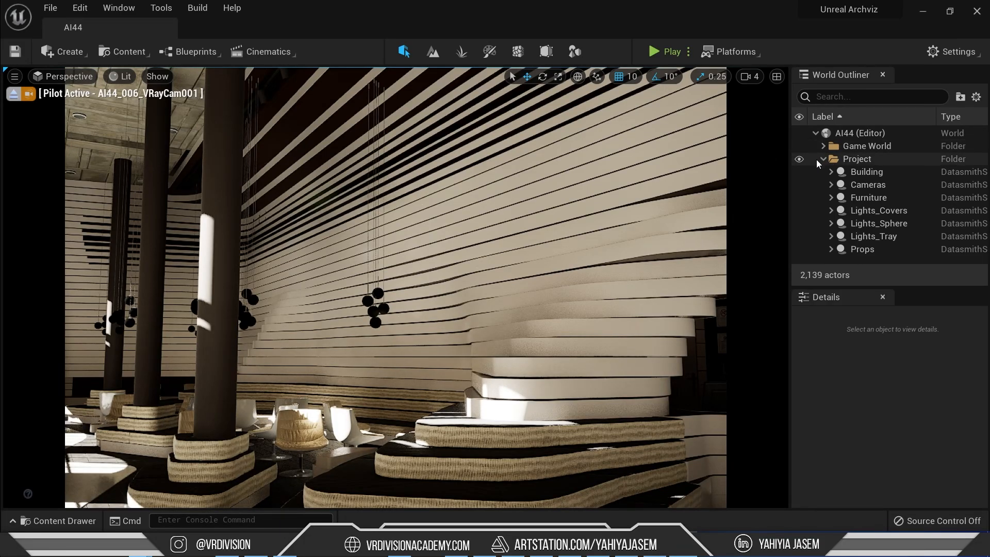
left_click(828, 185)
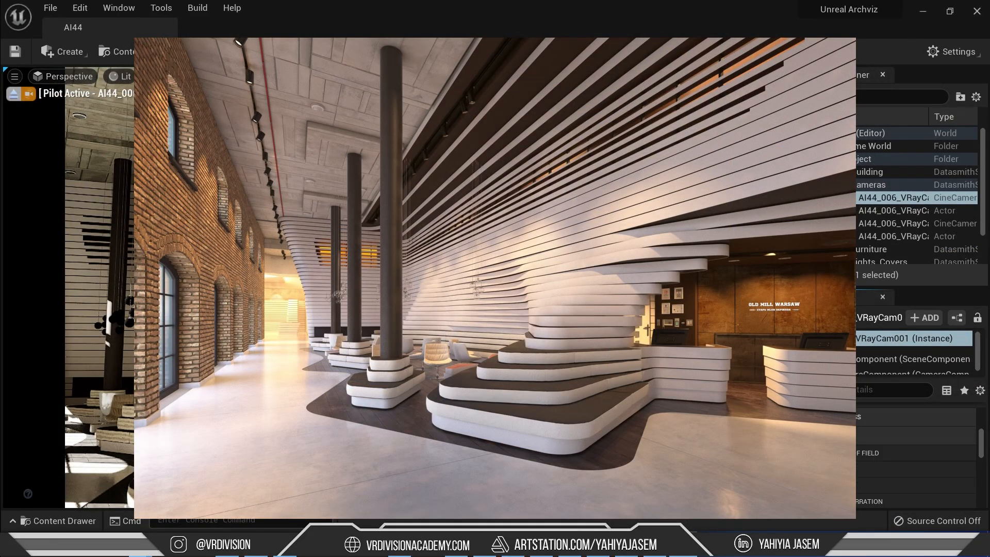
scroll(810, 464, "up", 3)
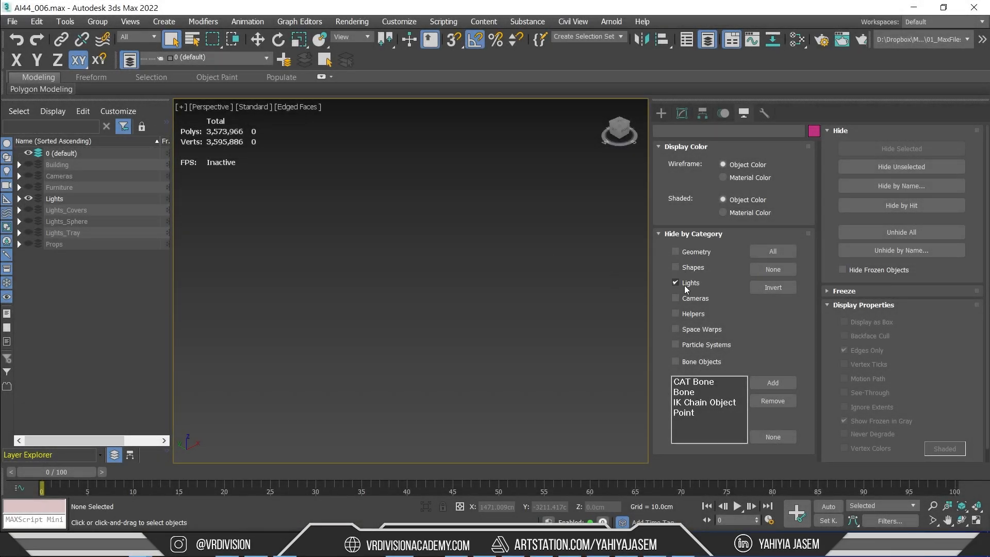
Step: Switch to 3ds Max, unhide the lights category and export the visible lights as a Datasmith file named Lights
left_click(675, 283)
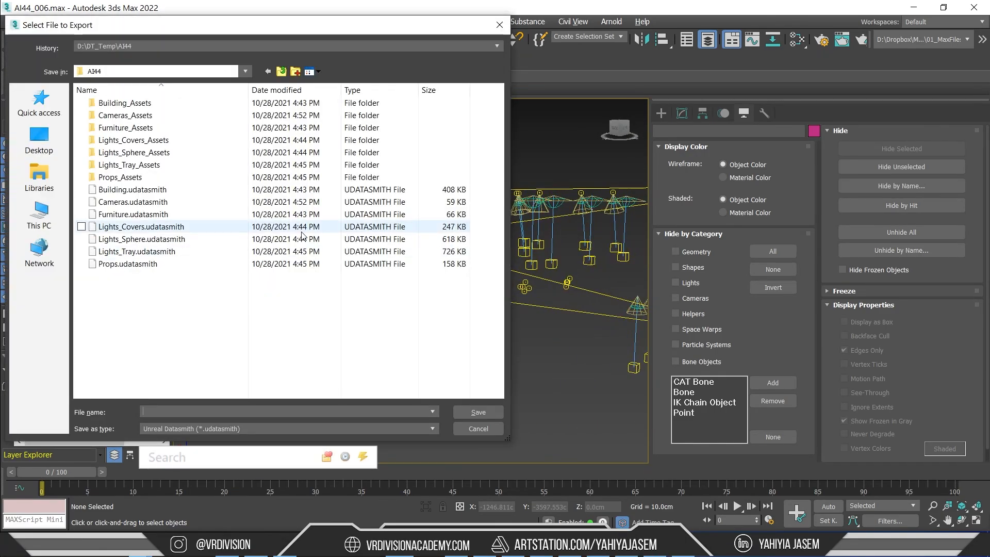
type("Lights")
key("Return")
left_click(445, 327)
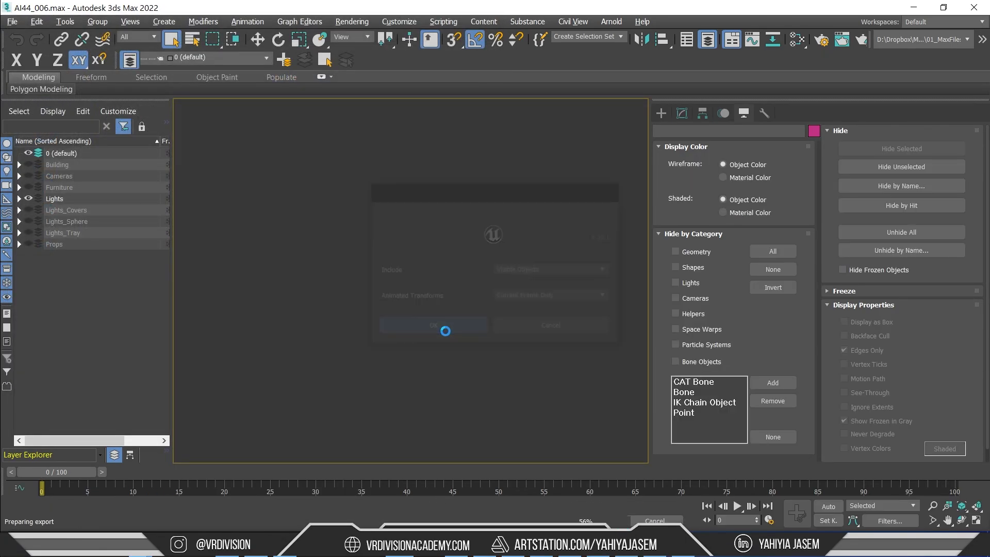
left_click(555, 325)
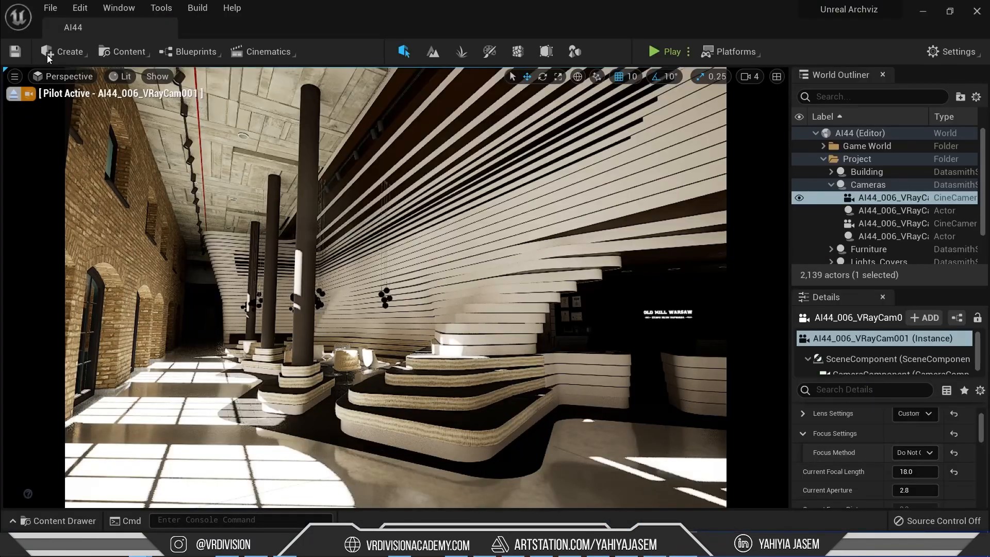
Step: Switch to Unreal and import Lights.udatasmith into /Game/_Projects/AI44/DT/ with only lights included
left_click(80, 8)
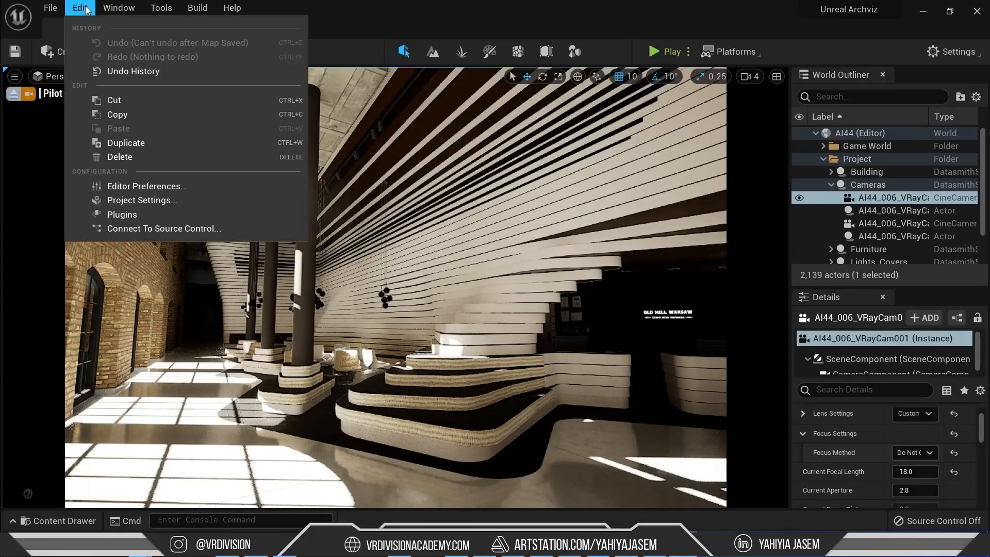
left_click(65, 51)
left_click(121, 52)
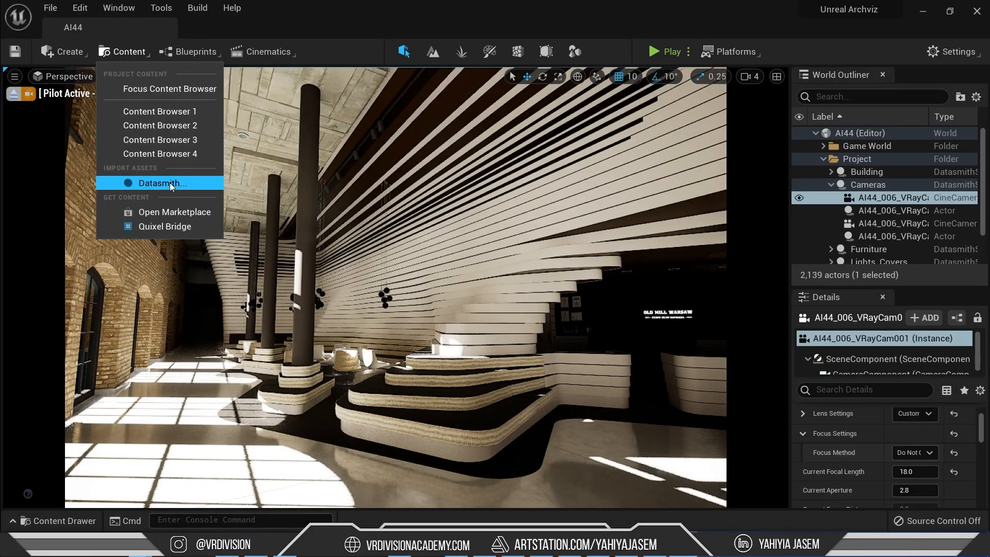
left_click(170, 183)
double_click(296, 249)
left_click(532, 409)
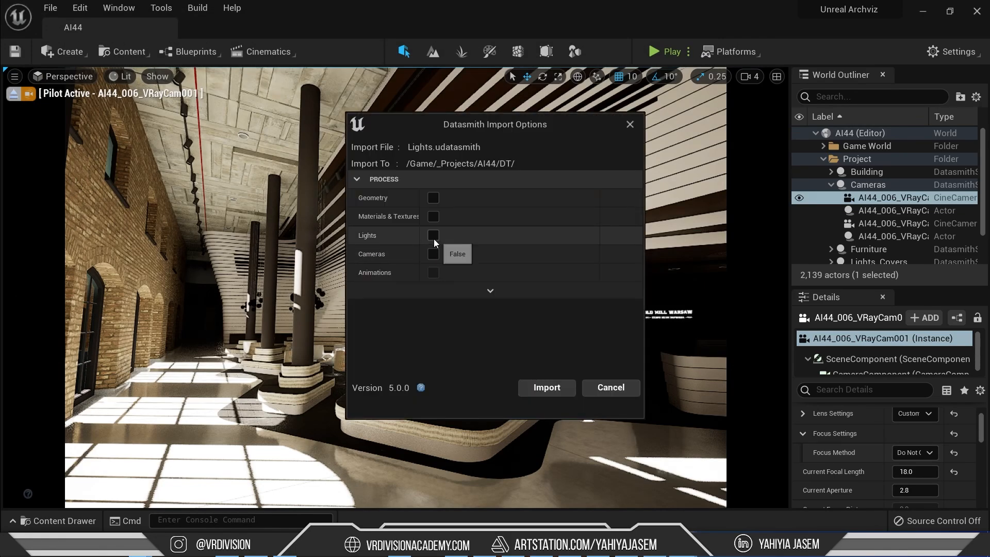
left_click(540, 383)
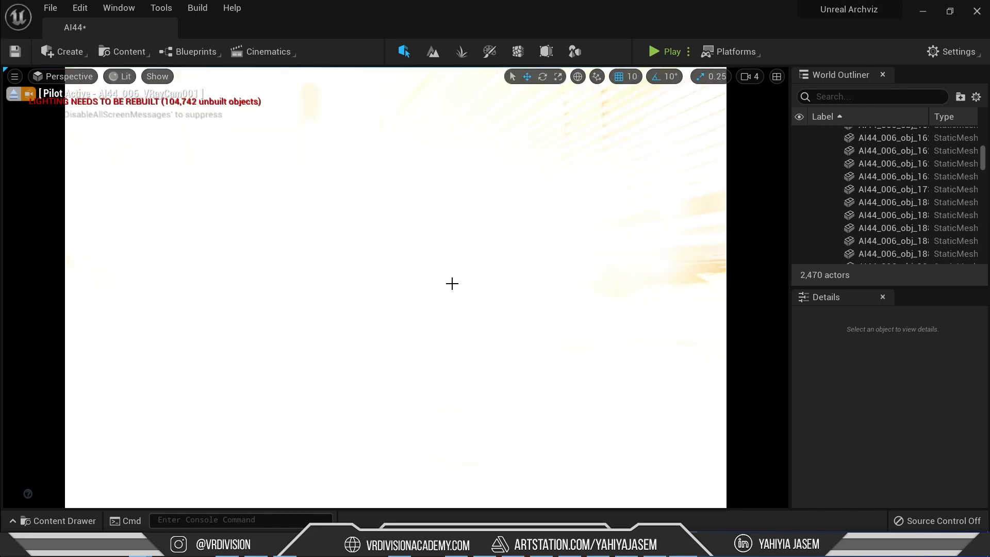
Step: Switch the viewport to Unlit shading and look through the children of the imported Lights scene in the World Outliner
key("alt+3")
scroll(922, 187, "up", 3)
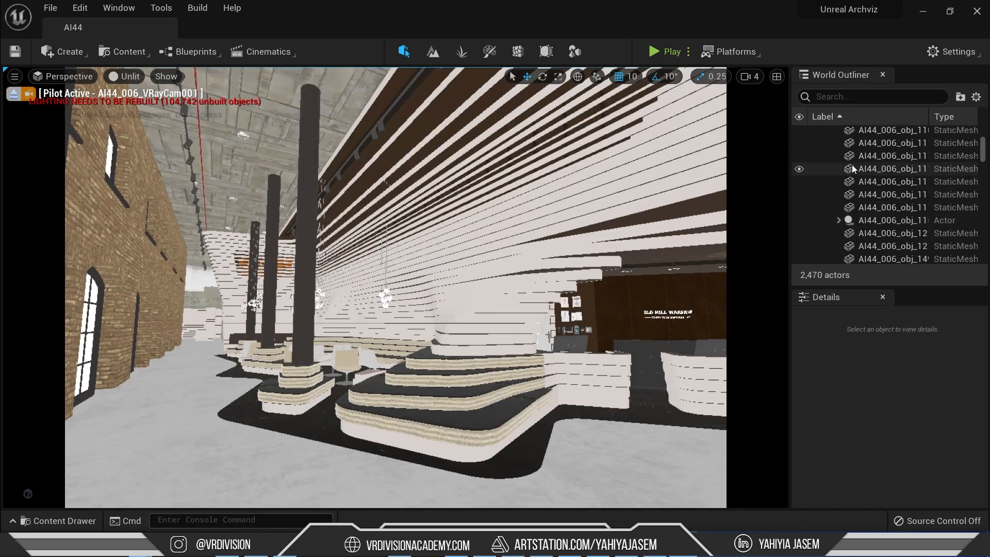
scroll(852, 166, "up", 10)
left_click(823, 158)
left_click(829, 171)
left_click(824, 172)
scroll(853, 196, "down", 5)
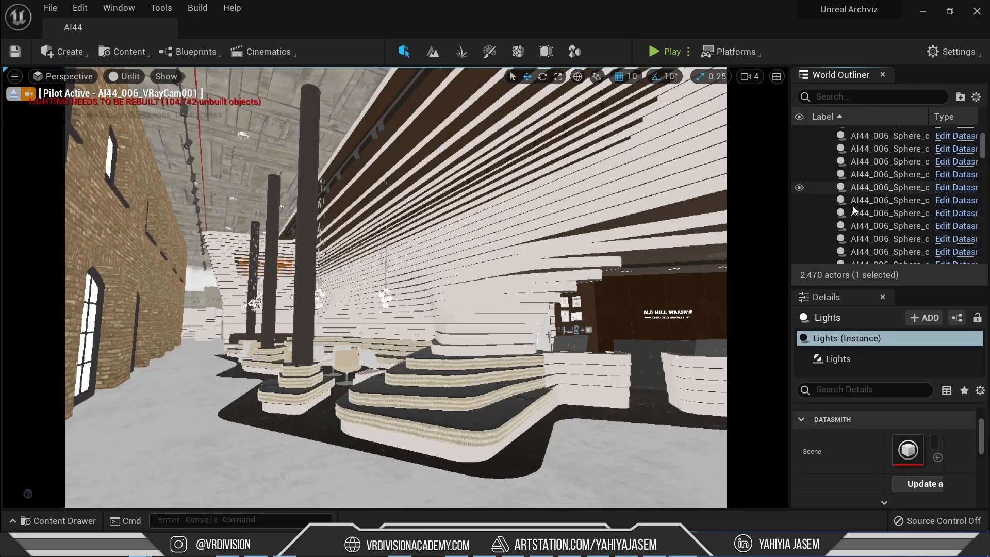
scroll(852, 208, "down", 10)
Step: Turn off game view to show the light icons and stop piloting AI44_006_VRayCam001 near the ceiling lights
left_click(488, 221)
key("g")
left_click(13, 94)
right_click_drag(330, 232, 335, 258)
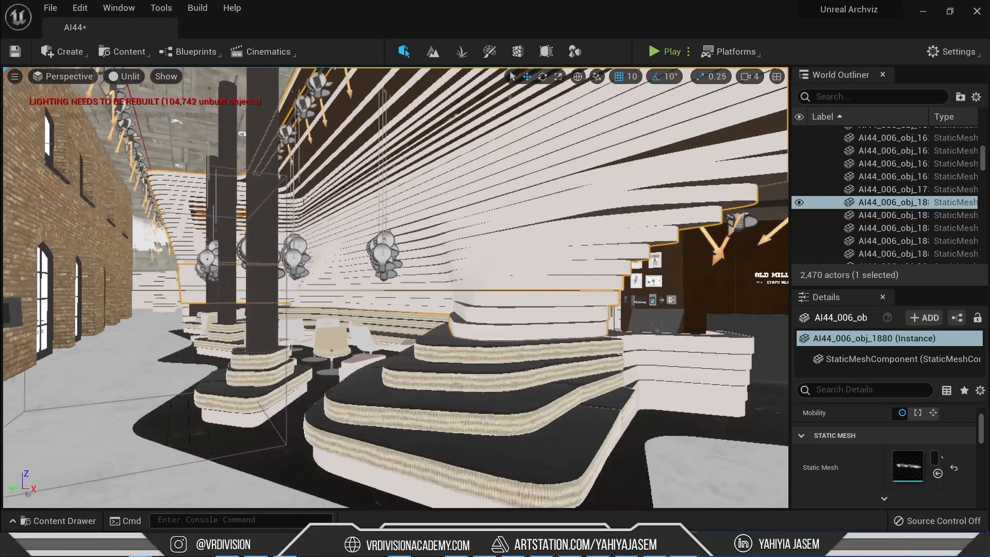
key("f")
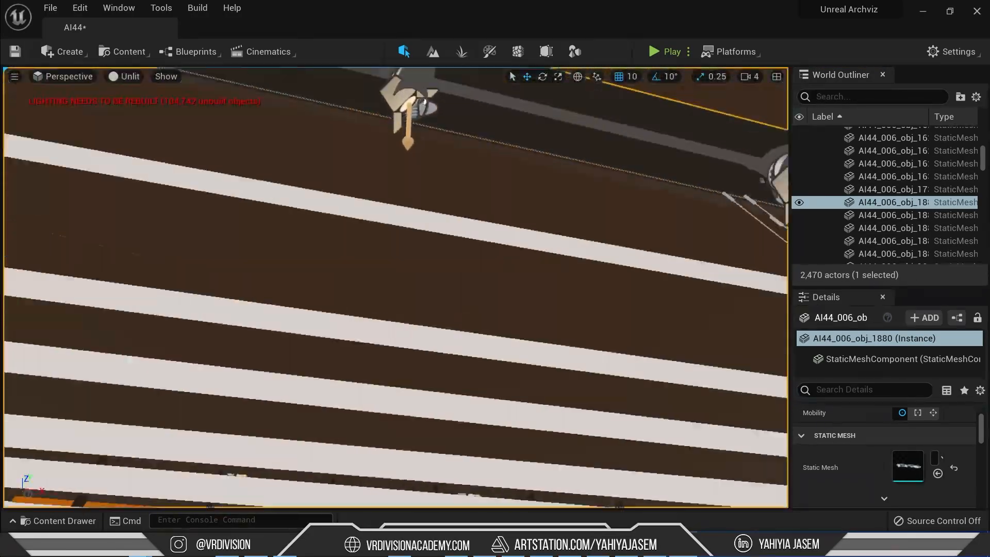
right_click_drag(390, 208, 391, 186)
Step: Starting from the ceiling spotlight AI44_006_Spot_B_01, select all spotlights in the level and set their intensity to 0 cd
left_click(344, 159)
scroll(895, 499, "up", 1)
left_click(911, 475)
right_click_drag(464, 232, 464, 248)
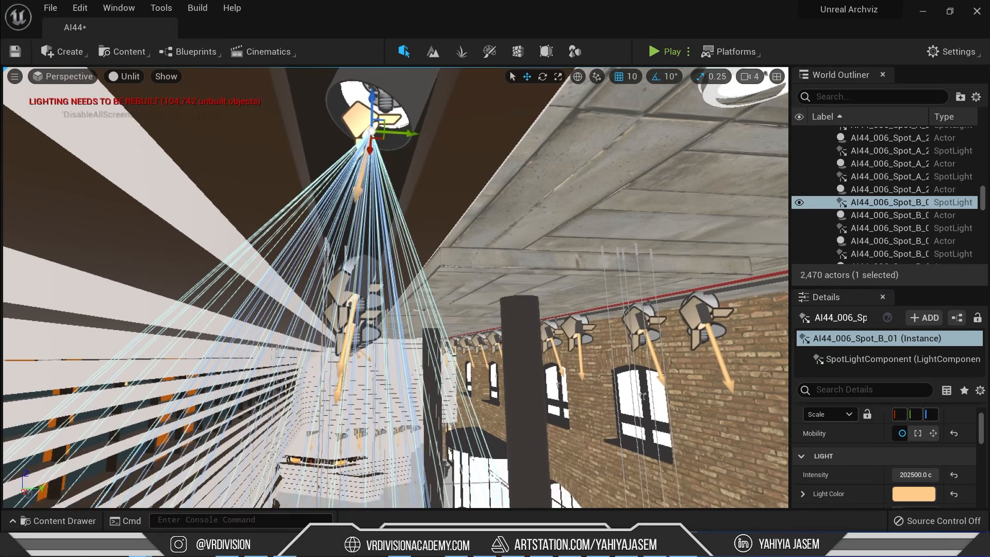
key("ctrl+z")
right_click_drag(314, 194, 340, 165)
right_click(313, 194)
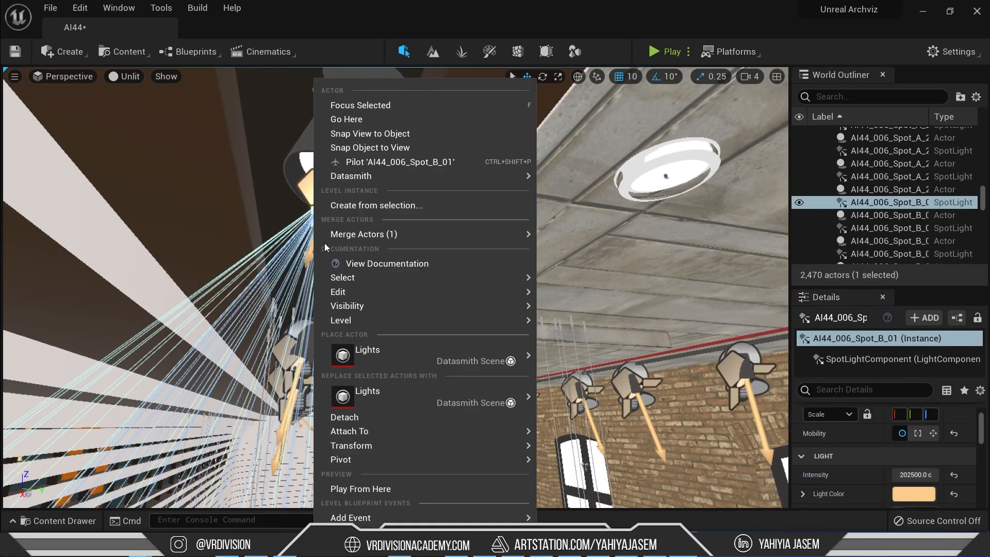
mouse_move(343, 278)
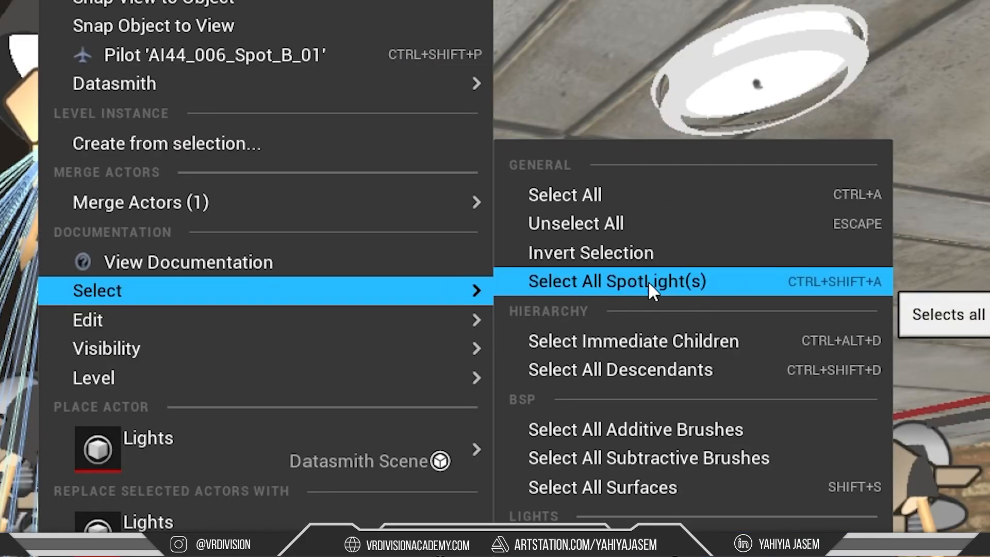
left_click(660, 283)
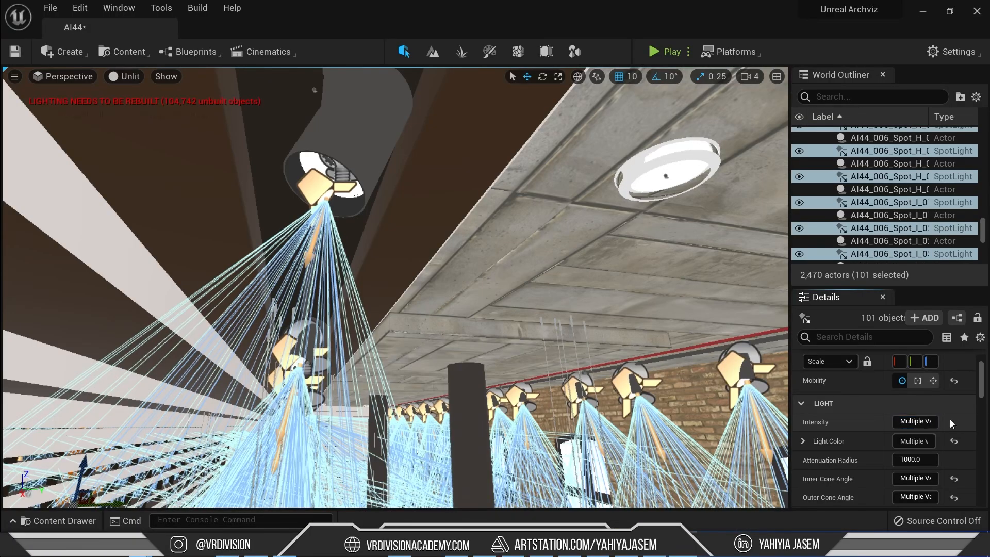
left_click(921, 421)
type("0.0 cd")
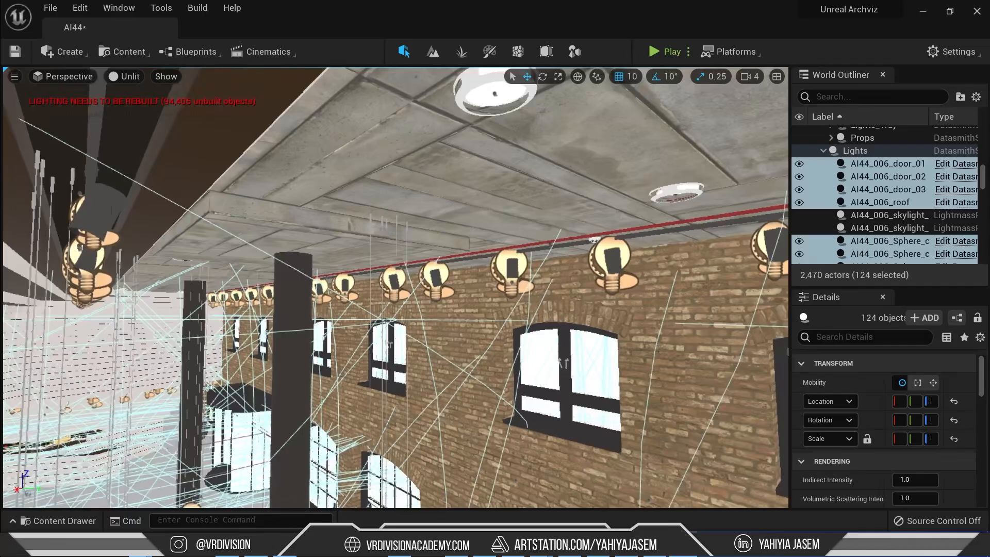
Step: Clear the light selection, examine the ceiling spotlight fixtures up close and select the area light AI44_006_Spots_inside_46
mouse_move(700, 233)
right_mouse_down()
mouse_move(742, 233)
mouse_move(644, 227)
mouse_move(691, 170)
mouse_move(700, 233)
right_mouse_up()
key("Escape")
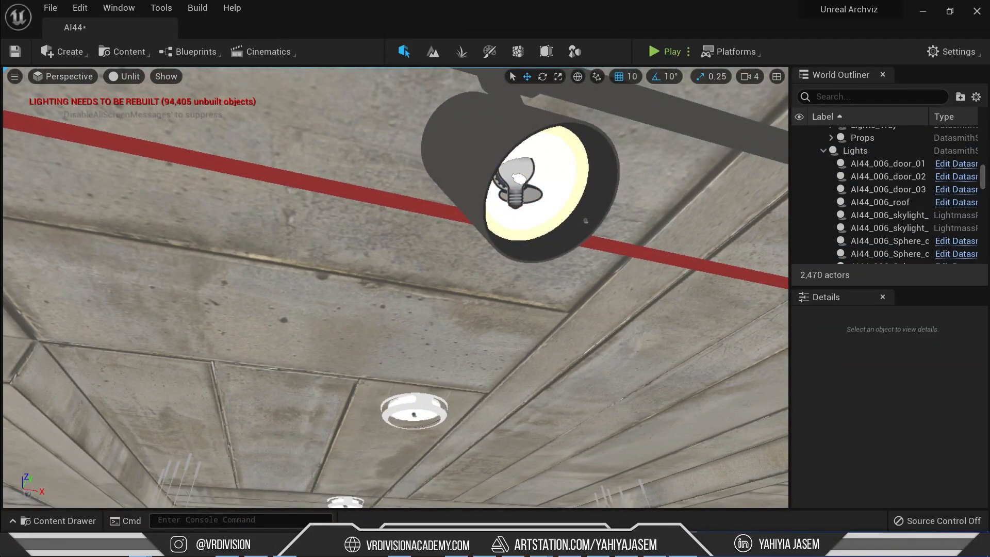
left_click(497, 220)
mouse_move(456, 205)
right_mouse_down()
mouse_move(484, 207)
mouse_move(456, 205)
right_mouse_up()
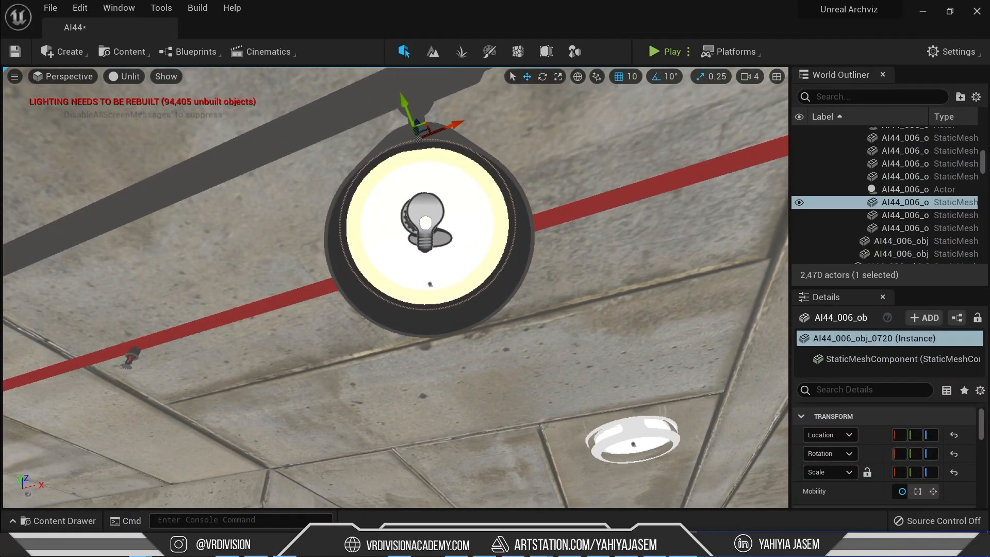
right_click_drag(422, 245, 464, 281)
left_click(439, 279)
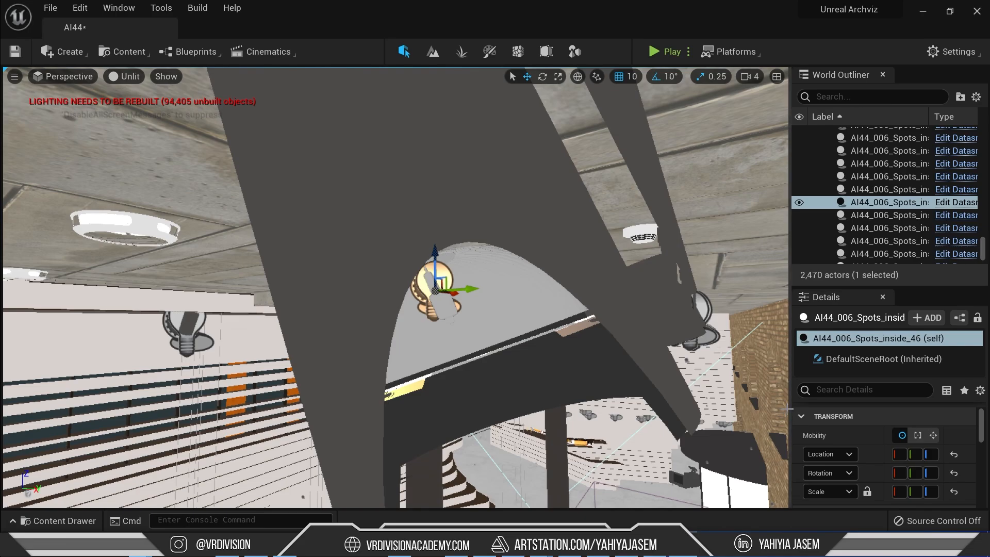
Step: Widen the World Outliner and Details area and show the Light settings of AI44_006_Spots_inside_46
left_click_drag(773, 409, 661, 409)
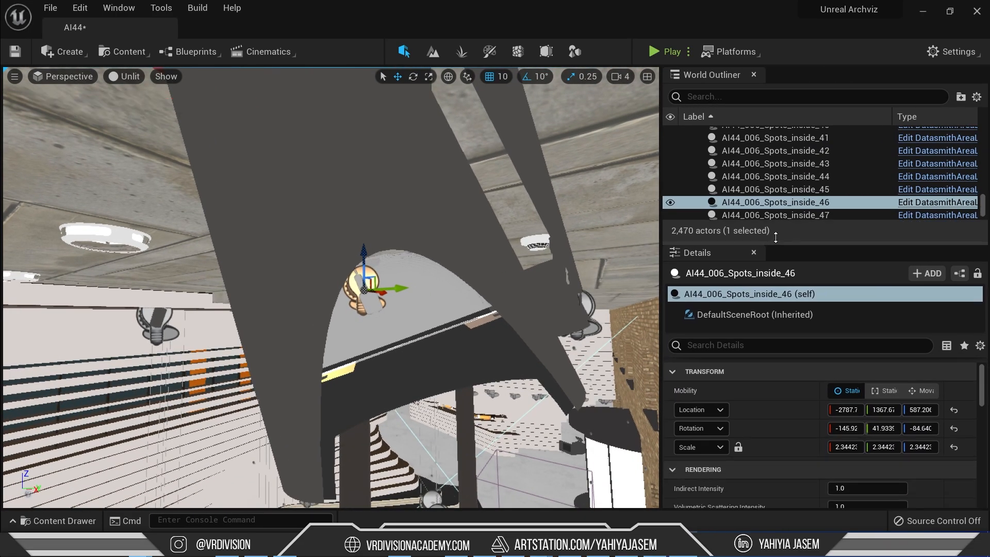
left_click(688, 350)
scroll(453, 364, "down", 4)
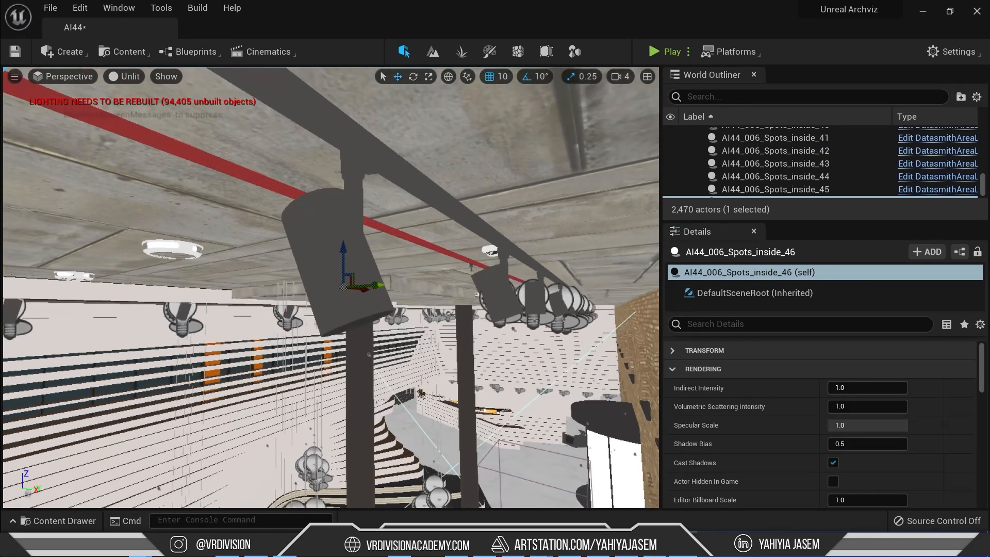
middle_click_drag(453, 363, 456, 417)
scroll(739, 436, "down", 4)
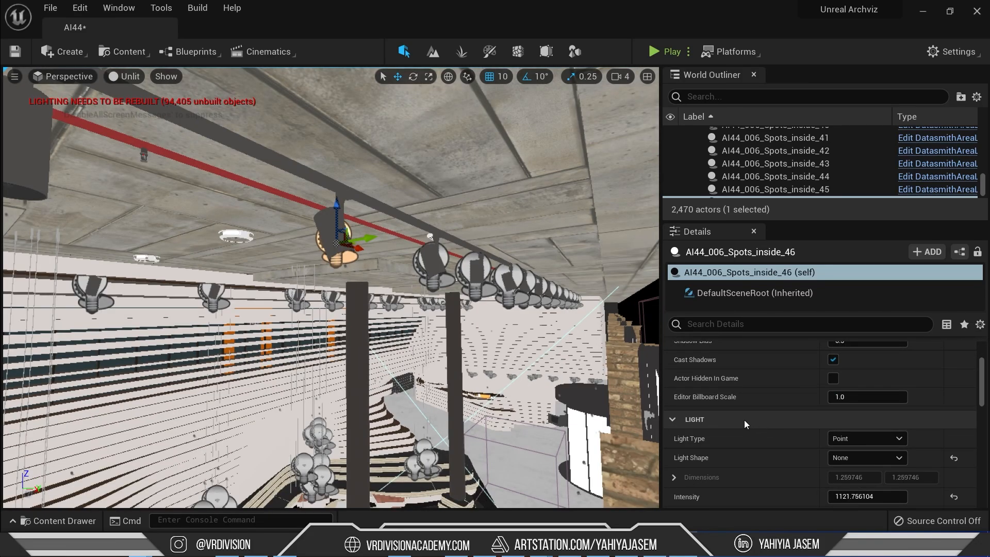
scroll(888, 465, "down", 2)
Step: Set the intensity of AI44_006_Spots_inside_46 and all other Datasmith area lights to 0, and clear the selection
left_click(854, 434)
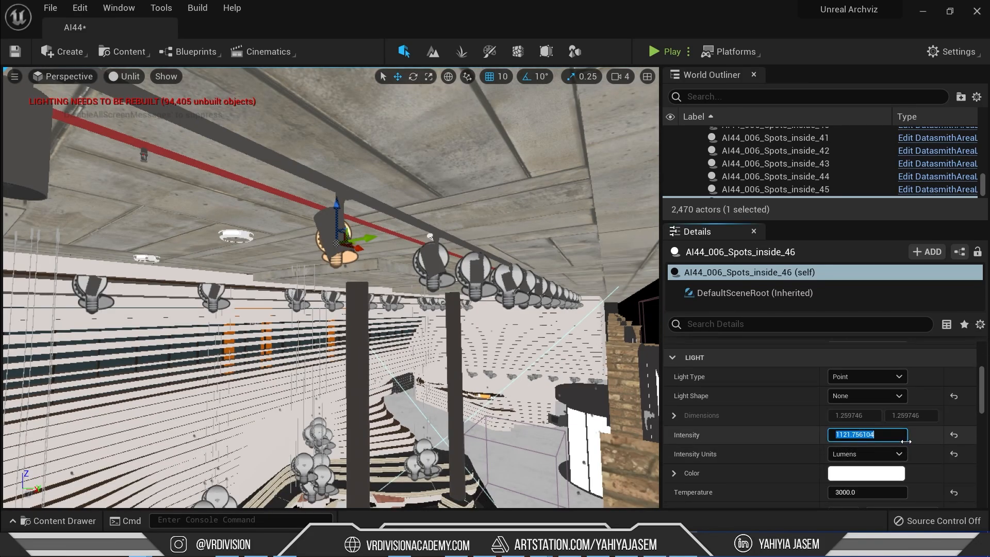
type("0")
key("Return")
key("ctrl+z")
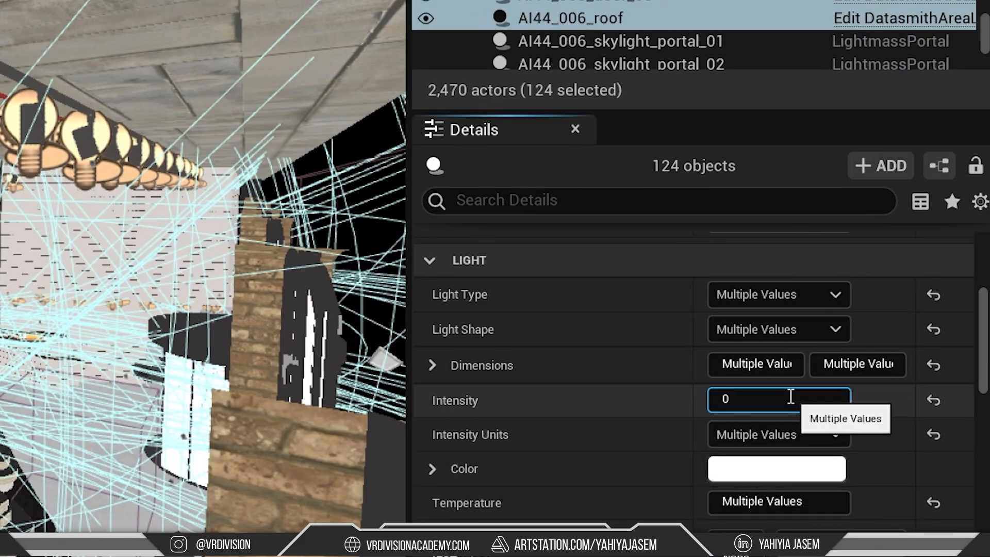
mouse_move(288, 268)
right_mouse_down()
mouse_move(258, 258)
mouse_move(288, 258)
right_mouse_up()
key("Escape")
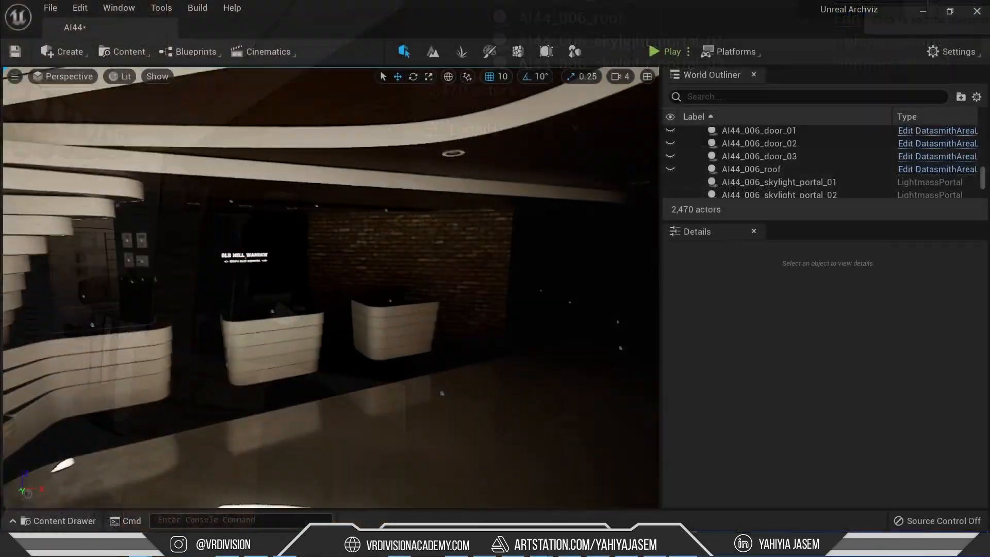
Step: Select the spotlight AI44_006_Spot_B_03 above the seating area and review its light settings
right_click_drag(439, 392, 310, 381)
mouse_move(403, 228)
right_mouse_down()
mouse_move(464, 226)
mouse_move(443, 149)
mouse_move(403, 229)
mouse_move(412, 227)
right_mouse_up()
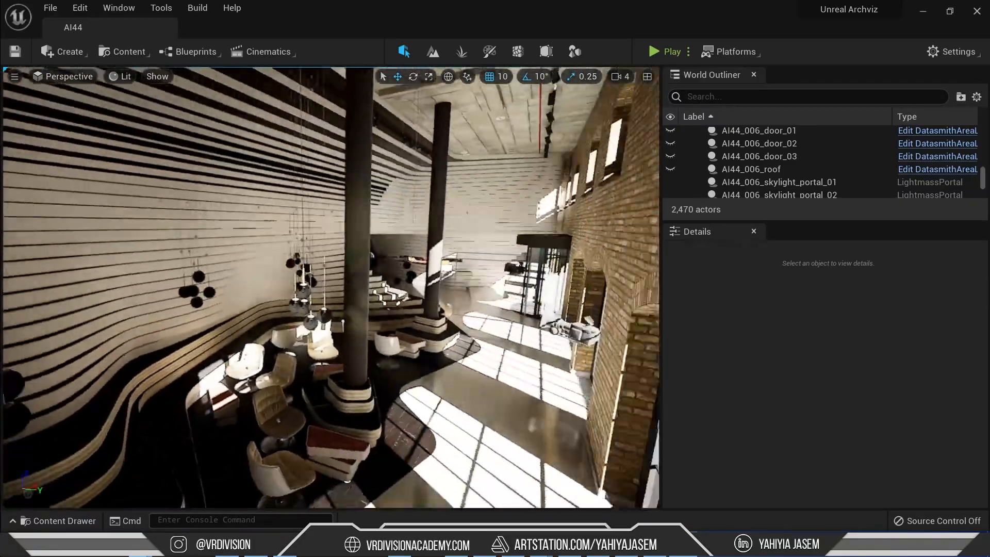
right_click_drag(402, 229, 336, 150)
left_click(364, 270)
scroll(791, 466, "down", 2)
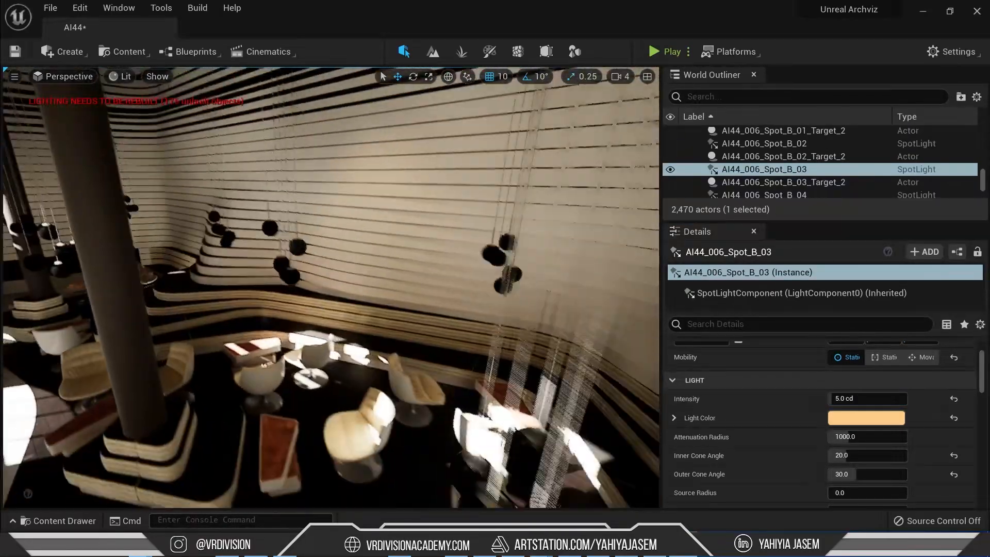
scroll(931, 401, "down", 5)
scroll(834, 425, "up", 5)
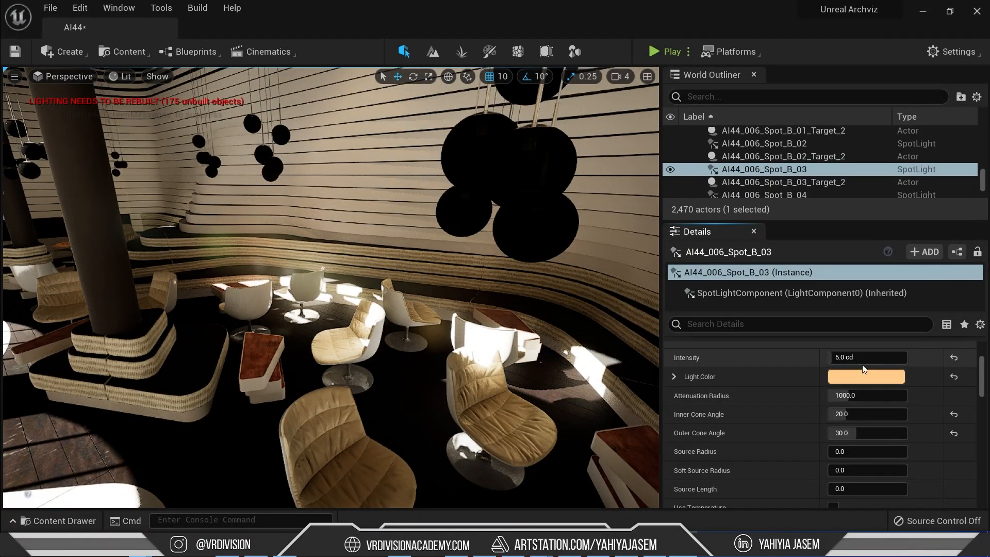
Step: Try intensities of 50, 253 and 20 cd on spotlight AI44_006_Spot_B_03 and settle on 60 cd
left_click_drag(851, 357, 876, 357)
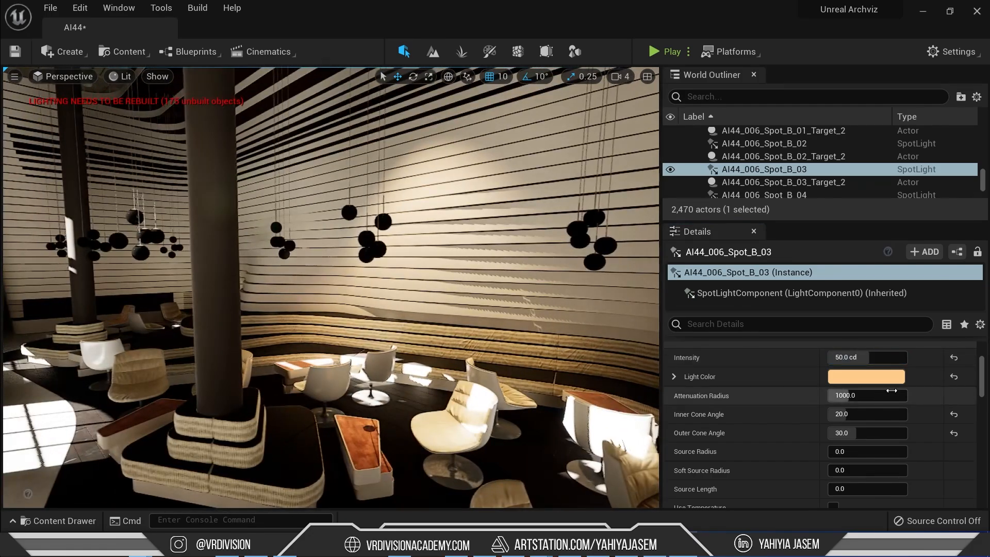
left_click(888, 356)
type("253")
key("Return")
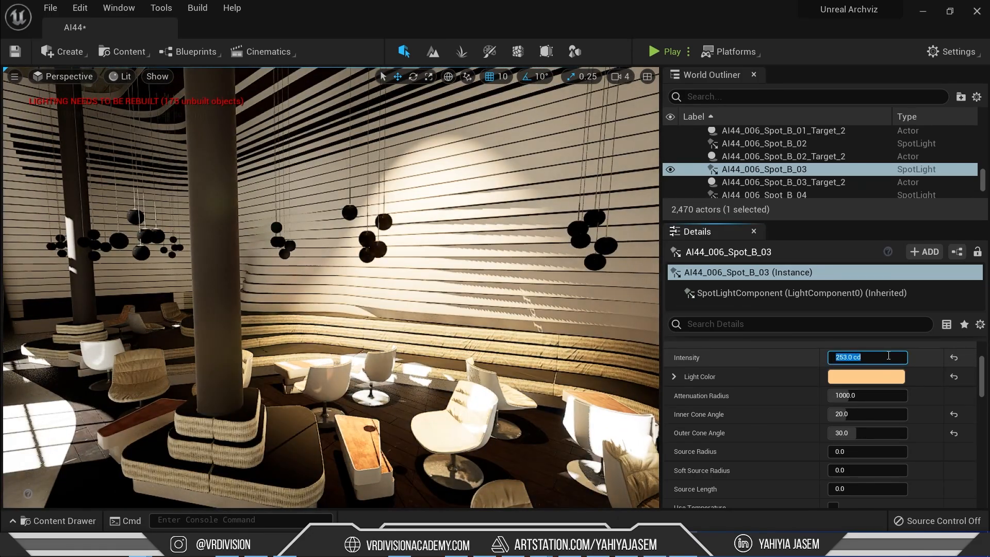
type("20")
key("Return")
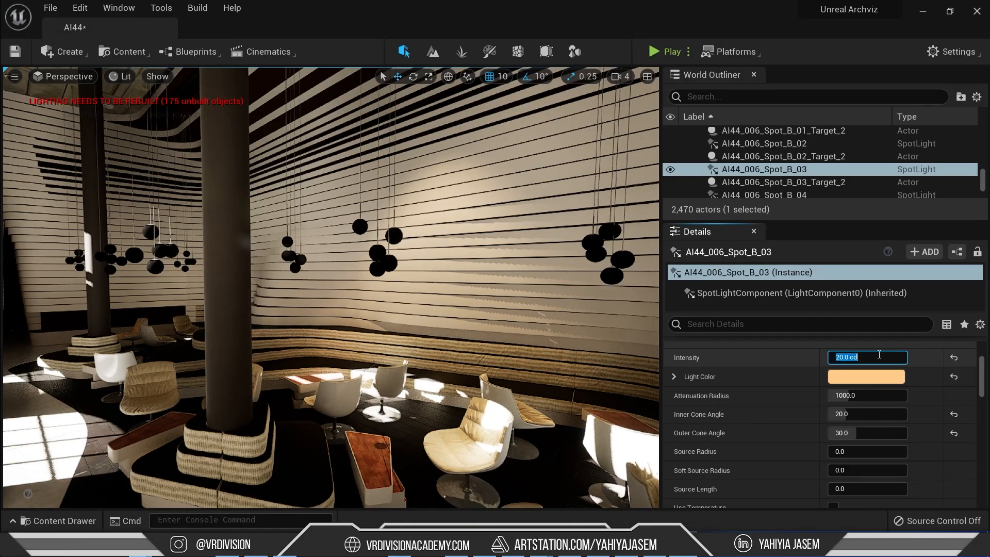
type("60")
key("Return")
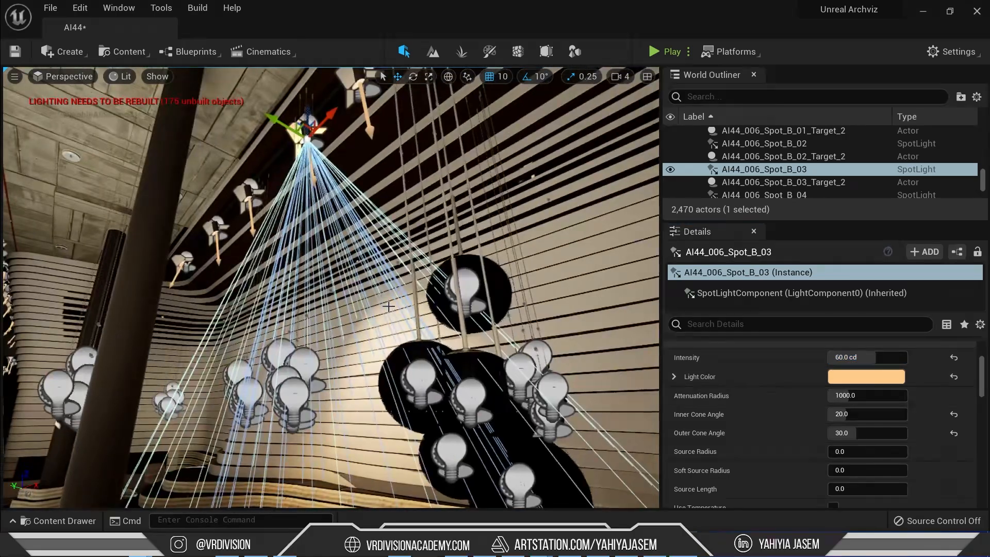
Step: Inspect spotlights AI44_006_Spot_B_01 and AI44_006_Spot_B_02 and their target actors in turn, undoing the trial target move
left_click(818, 259)
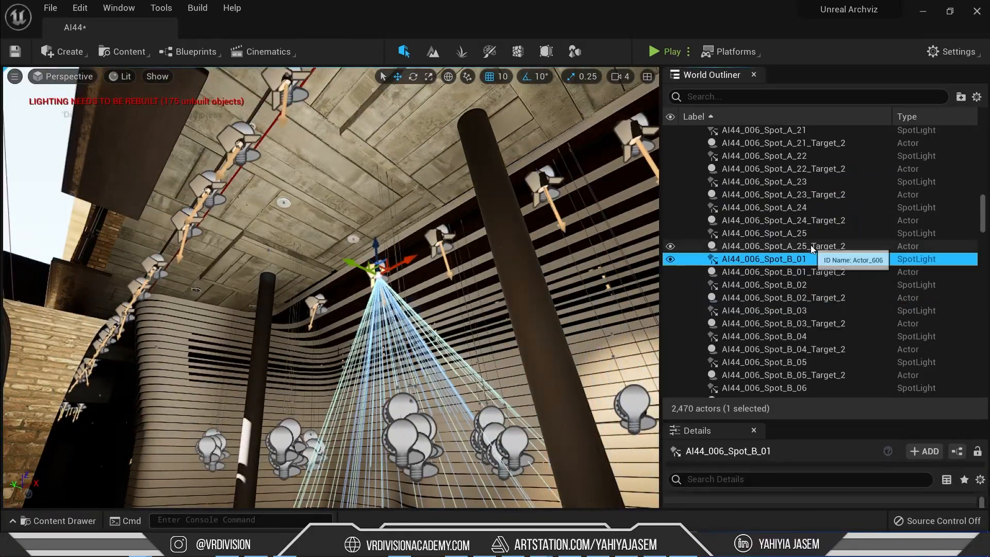
left_click(820, 271)
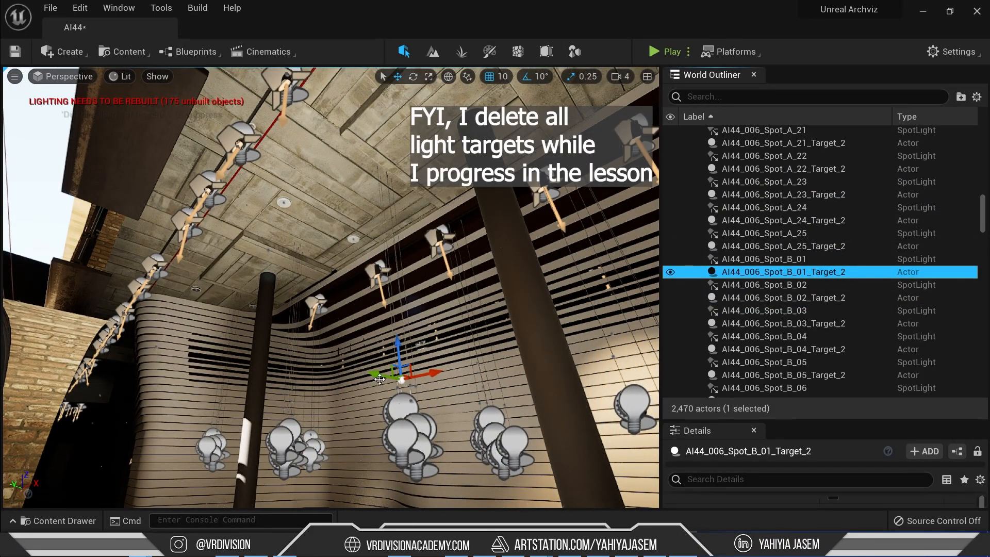
left_click(765, 285)
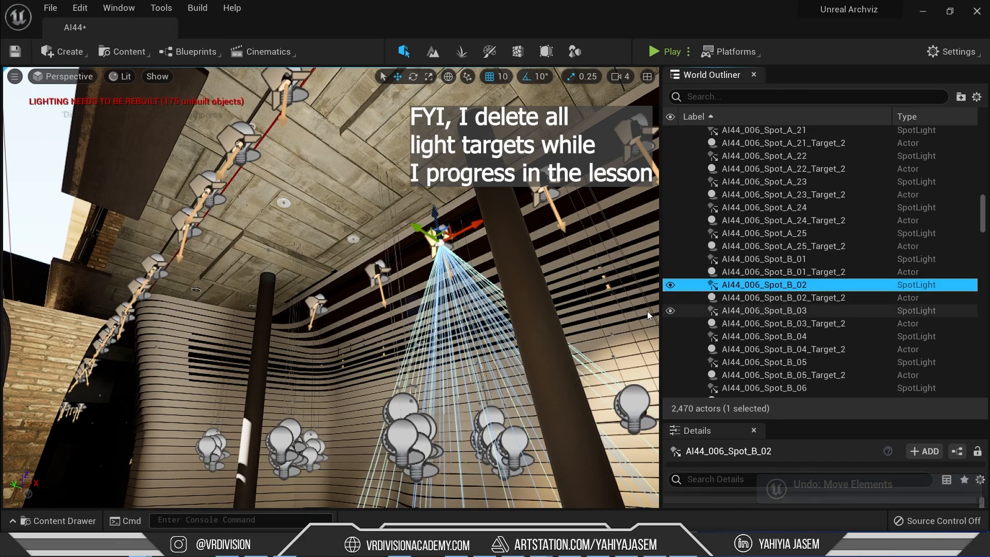
left_click(761, 299)
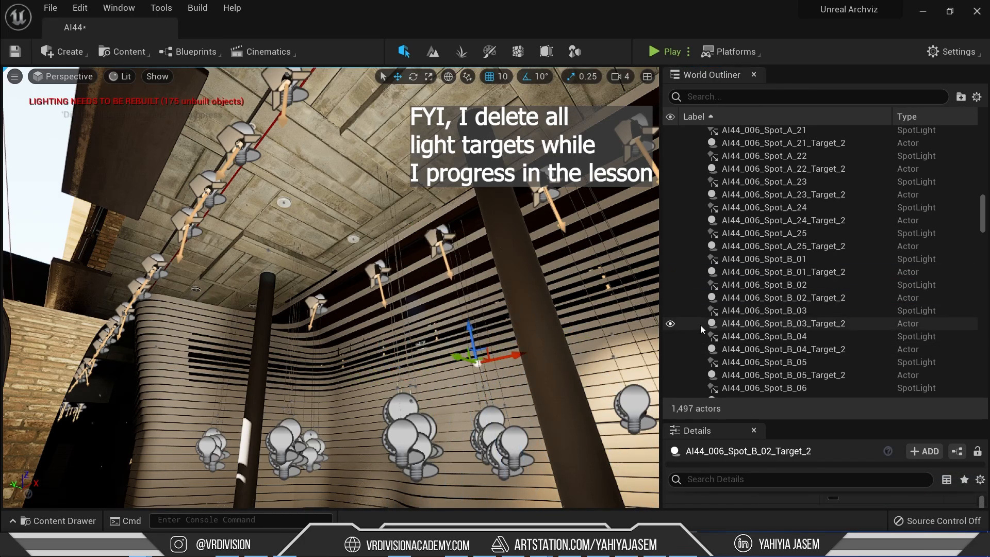
key("ctrl+z")
Step: Go through the spotlights from AI44_006_Spot_B_03 to AI44_006_Spot_B_07 and check where each one sits along the ceiling
left_click(773, 313)
left_click(825, 336)
scroll(836, 364, "down", 2)
left_click(835, 367)
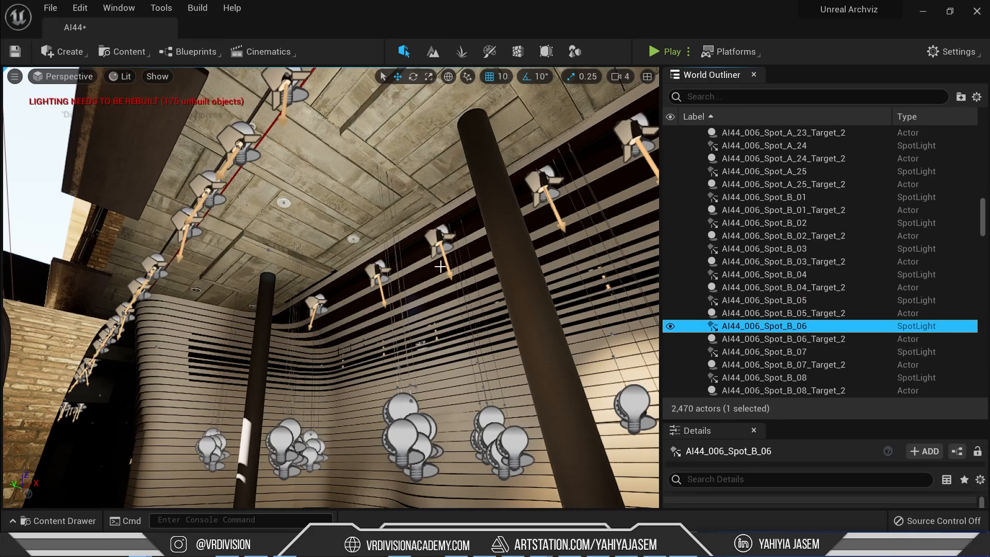
right_click_drag(441, 266, 614, 268)
scroll(820, 308, "down", 2)
left_click(820, 310)
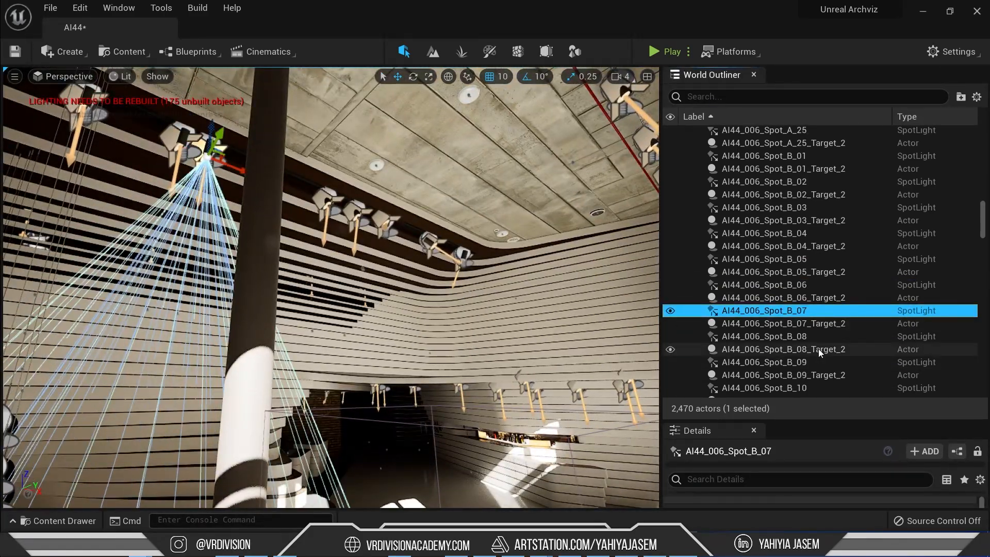
Step: Examine where the Spot_B spotlights and targets after AI44_006_Spot_B_07 sit in the scene
scroll(819, 348, "down", 1)
left_click(818, 342)
scroll(819, 341, "down", 3)
left_click(818, 332)
right_click_drag(546, 288, 510, 304)
left_click(805, 356)
left_click(811, 383)
right_click_drag(628, 311, 568, 310)
Step: Copy the base name AI44_006_Spot_B_13 from the label of the last Spot_B target actor without renaming it
scroll(828, 327, "down", 2)
left_click(820, 315)
left_click(811, 315)
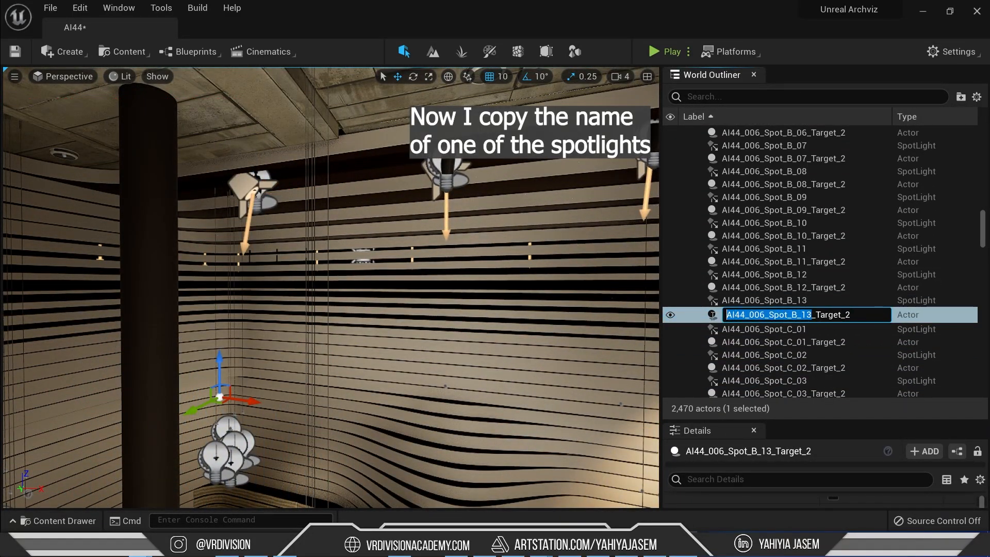
key("ctrl+c")
key("Escape")
Step: Select all Spot_B spotlights and their targets from 01 to 13, and create a folder named AI44_006_Spot_B_13
scroll(760, 299, "up", 8)
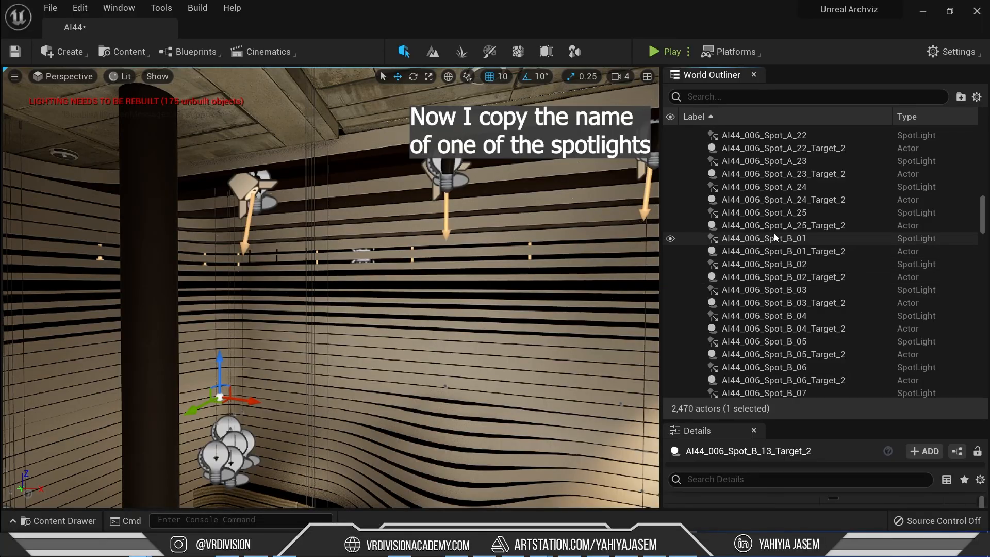
left_click(774, 238, "shift")
scroll(746, 243, "down", 4)
key("f")
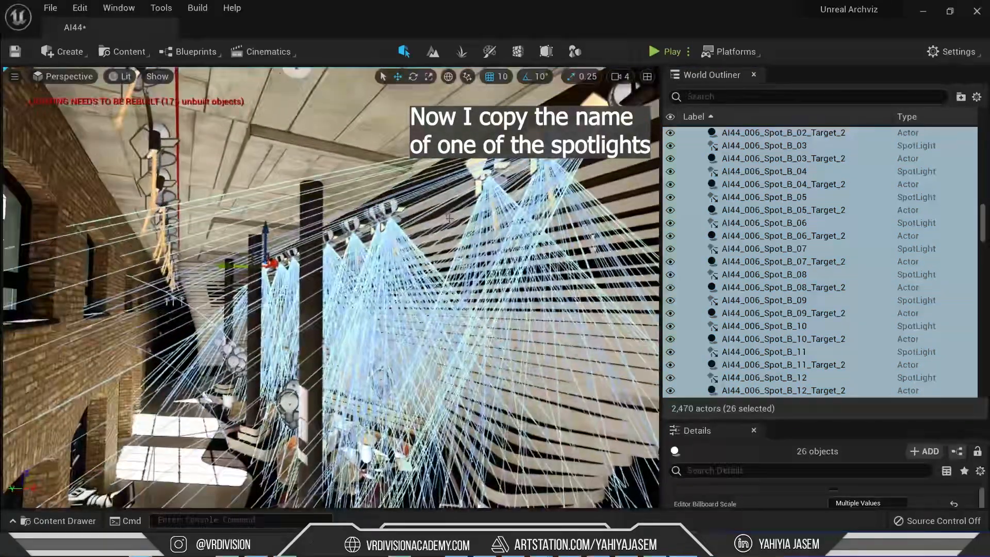
right_click(722, 196)
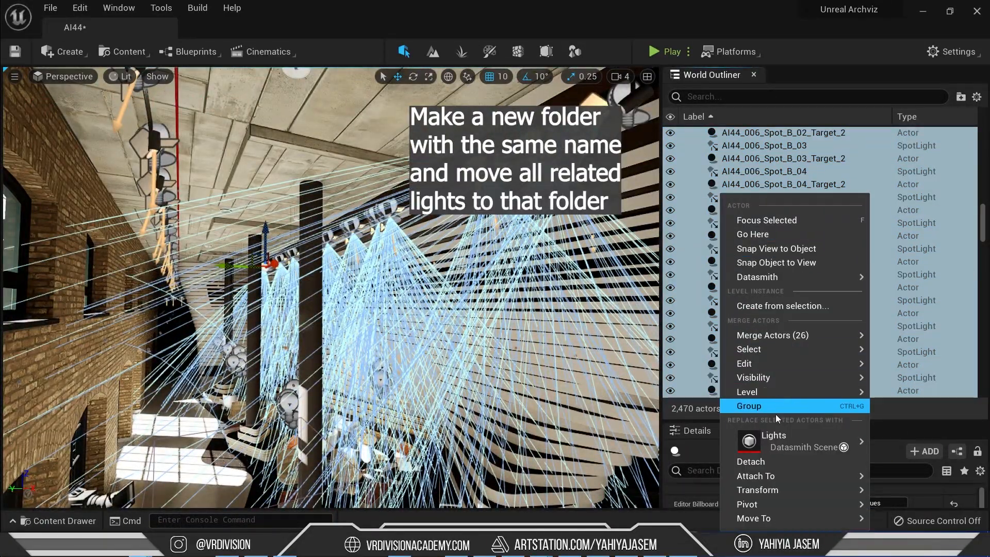
mouse_move(794, 518)
left_click(916, 488)
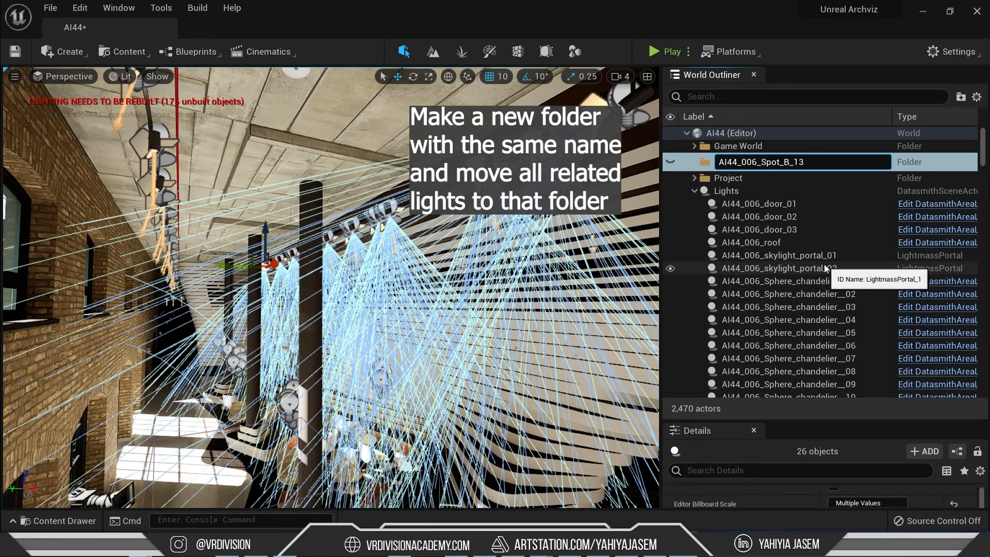
key("Return")
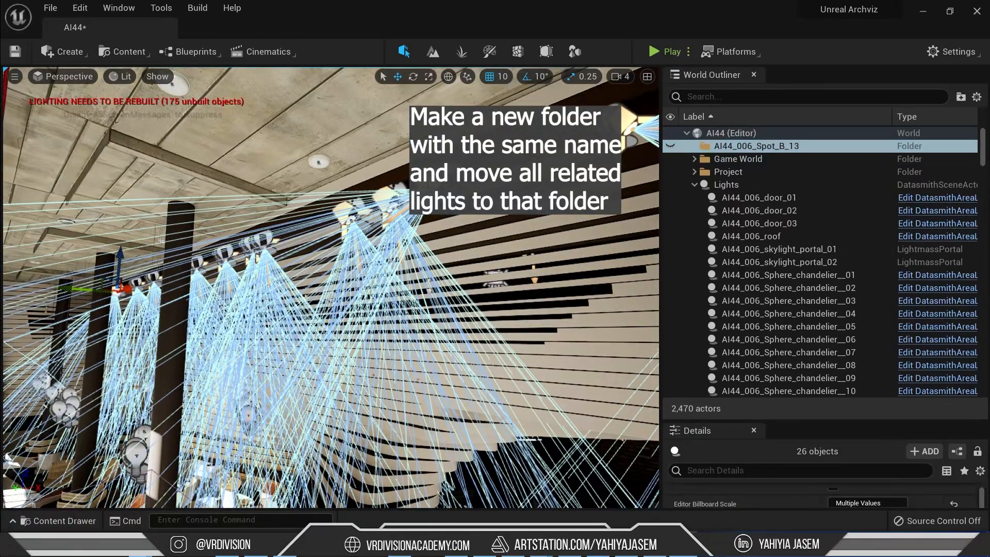
Step: Move the selected Spot_B lights and targets into the AI44_006_Spot_B_13 folder and collapse the outliner hierarchy
right_click(731, 195)
mouse_move(758, 518)
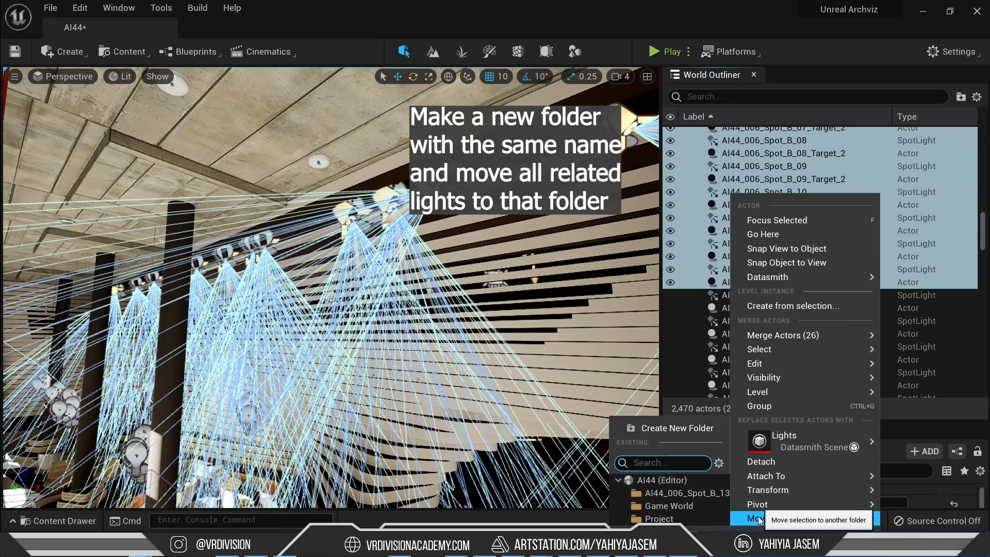
left_click(666, 493)
left_click_drag(983, 228, 982, 130)
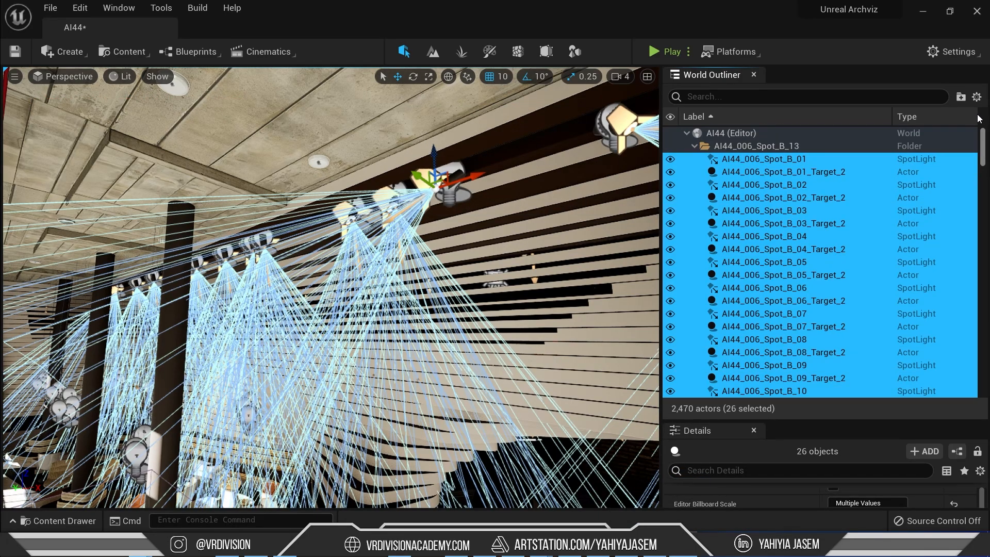
left_click(686, 132, "shift")
left_click(686, 132)
left_click(728, 146)
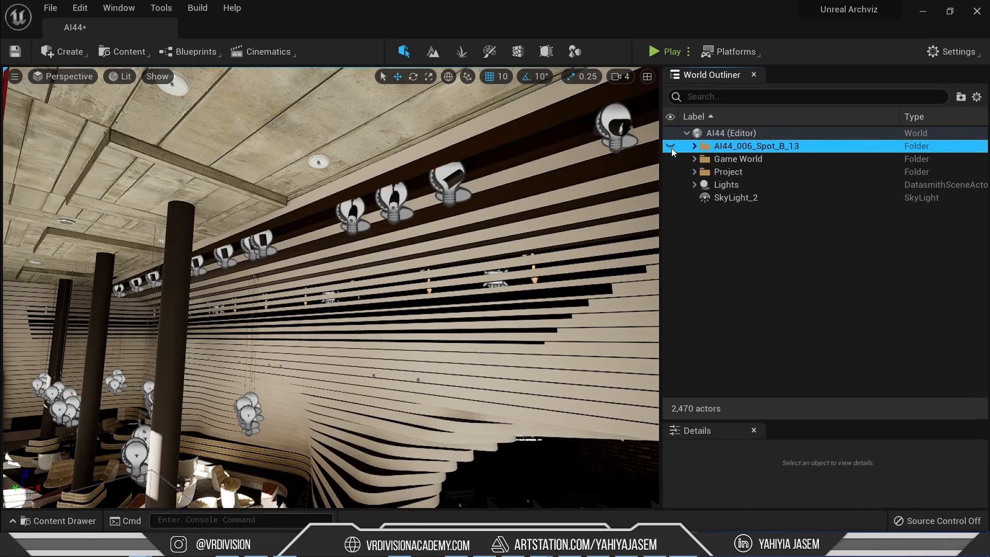
Step: Copy the Target_2 suffix from a target actor in the AI44_006_Spot_B_13 folder and filter the outliner by it
left_click(694, 146)
left_click(741, 172)
left_click(817, 174)
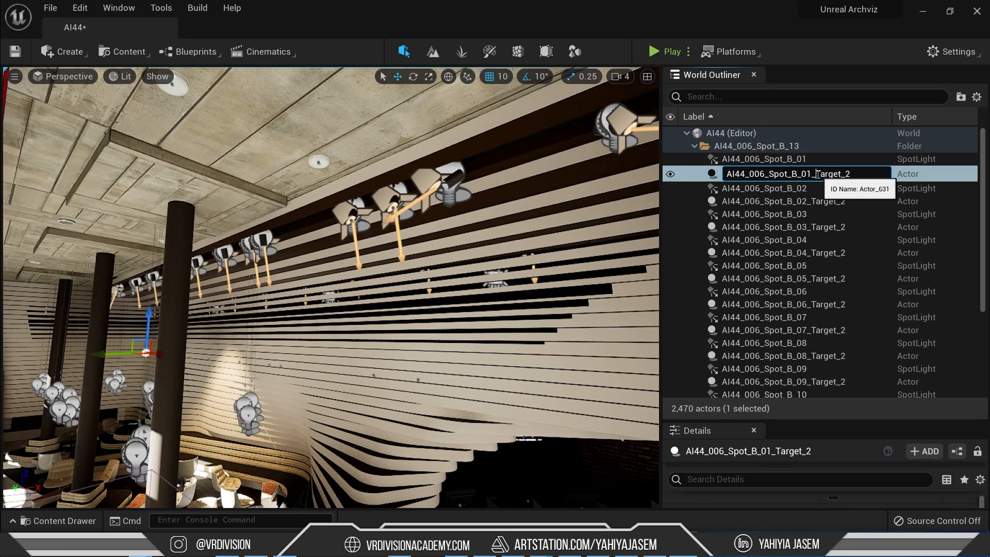
left_click(803, 97)
key("ctrl+v")
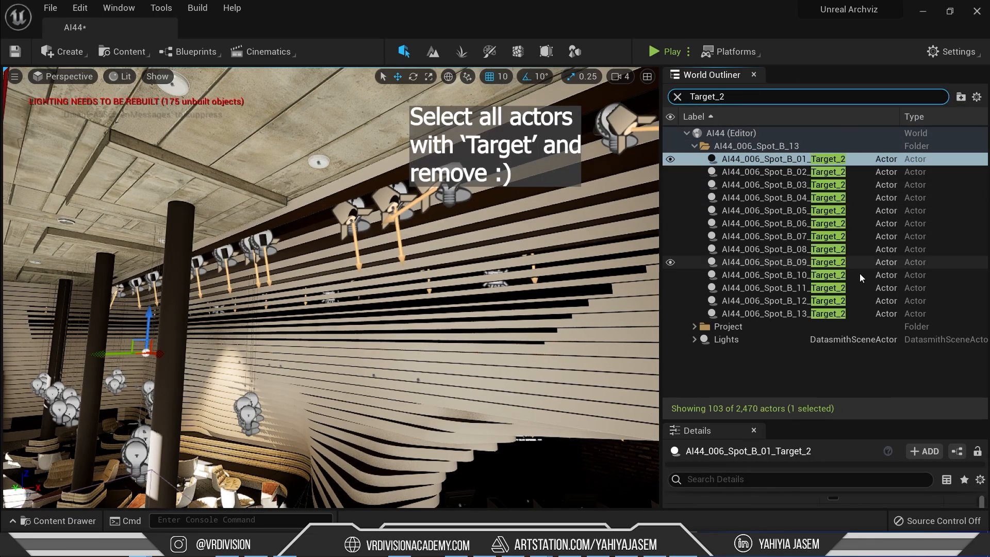
Step: Delete the thirteen Target_2 actors in the AI44_006_Spot_B_13 folder
left_click(849, 314)
left_click(841, 160, "shift")
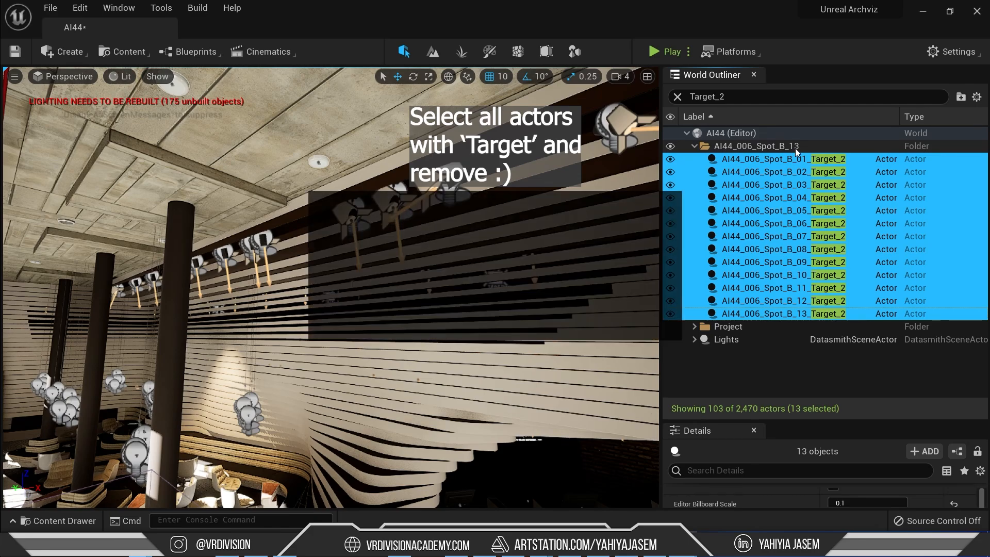
key("Delete")
left_click(573, 327)
left_click(694, 146)
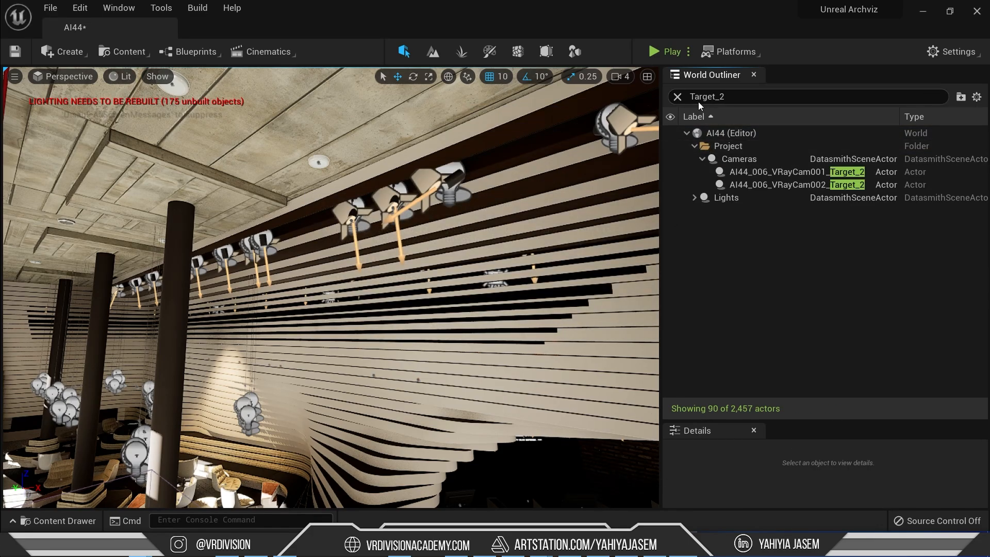
Step: Clear the outliner filter and select the spotlights AI44_006_Spot_B_01 to AI44_006_Spot_B_13
left_click(678, 96)
left_click(763, 159)
left_click(763, 314, "shift")
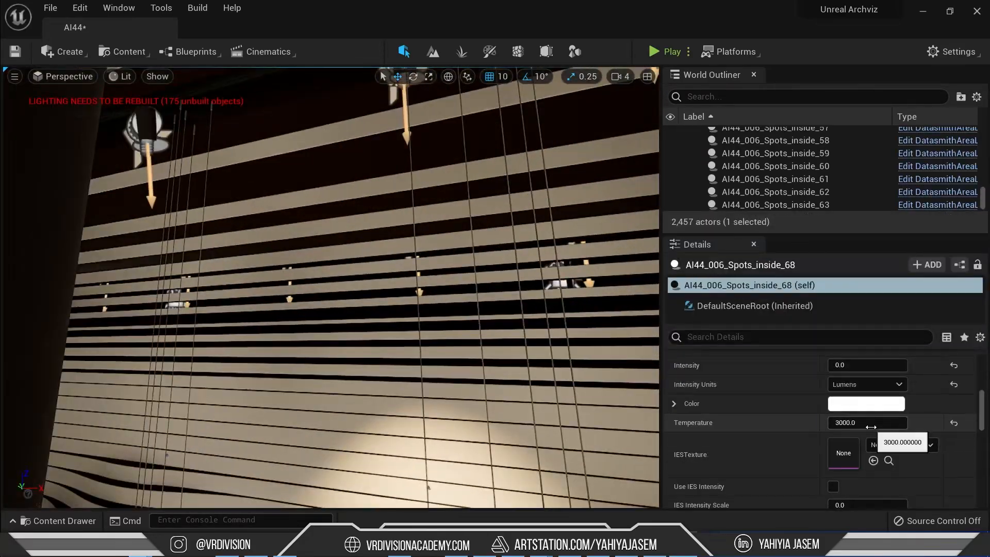
Step: Inspect the light properties of AI44_006_Spots_inside_68 and undo the last element move
scroll(874, 440, "down", 10)
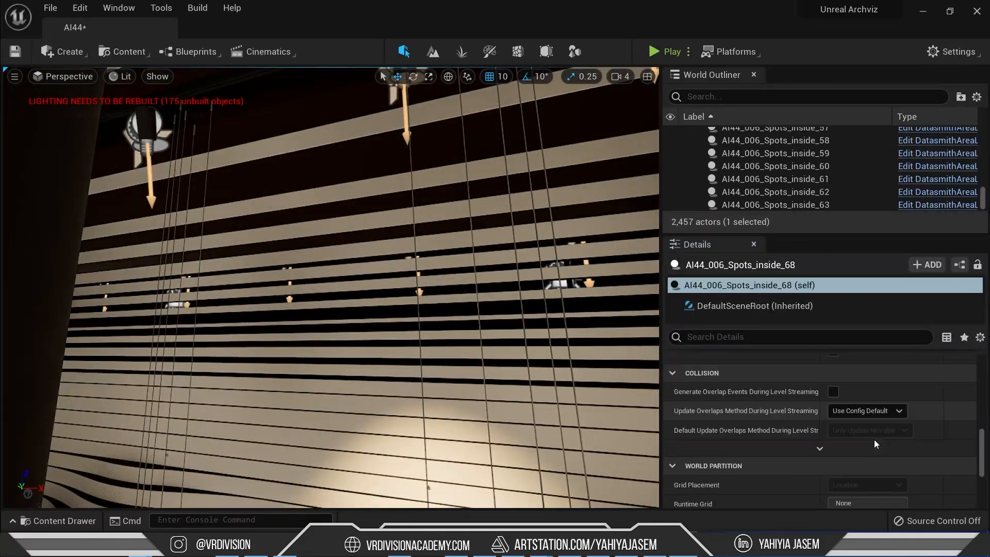
scroll(874, 439, "up", 10)
right_click_drag(330, 288, 330, 289)
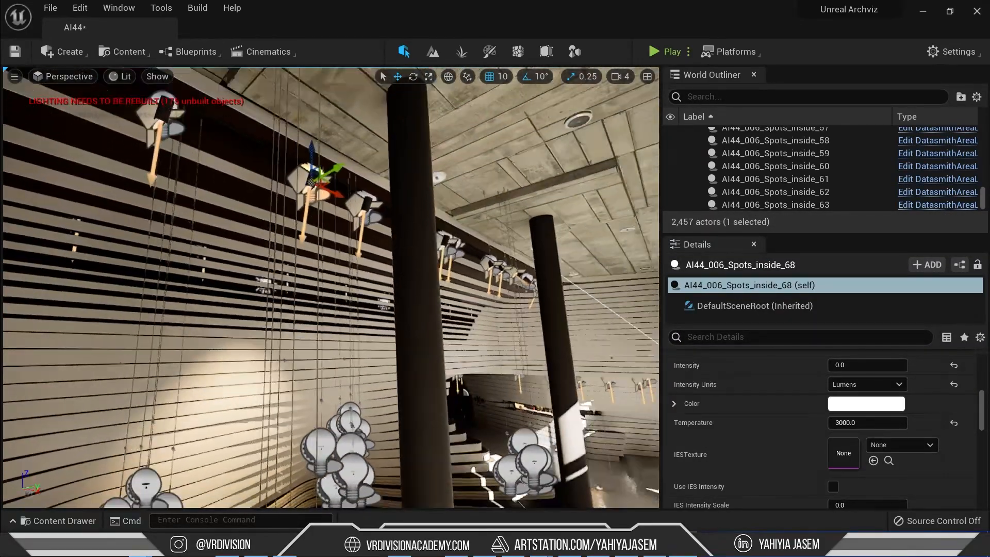
key("ctrl+z")
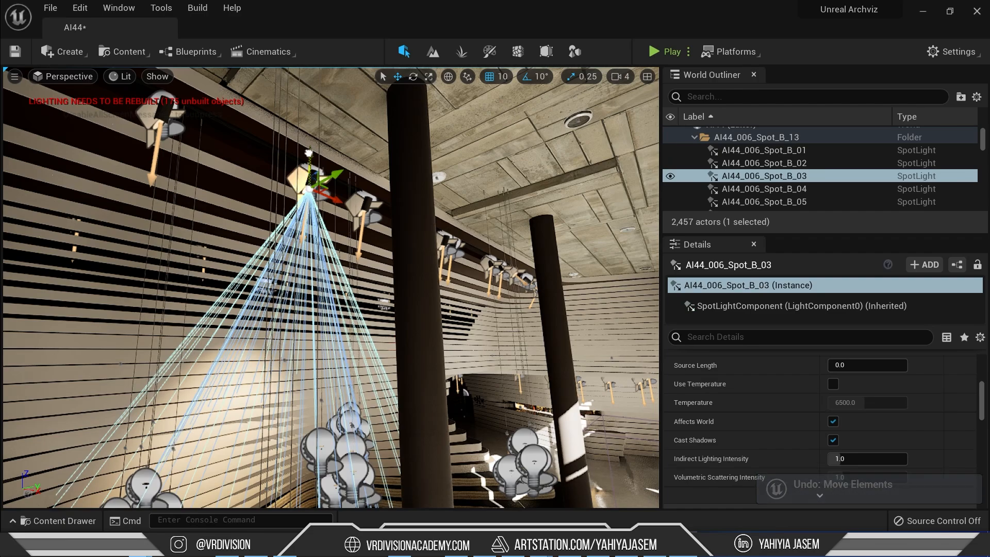
scroll(775, 421, "up", 5)
scroll(876, 411, "down", 2)
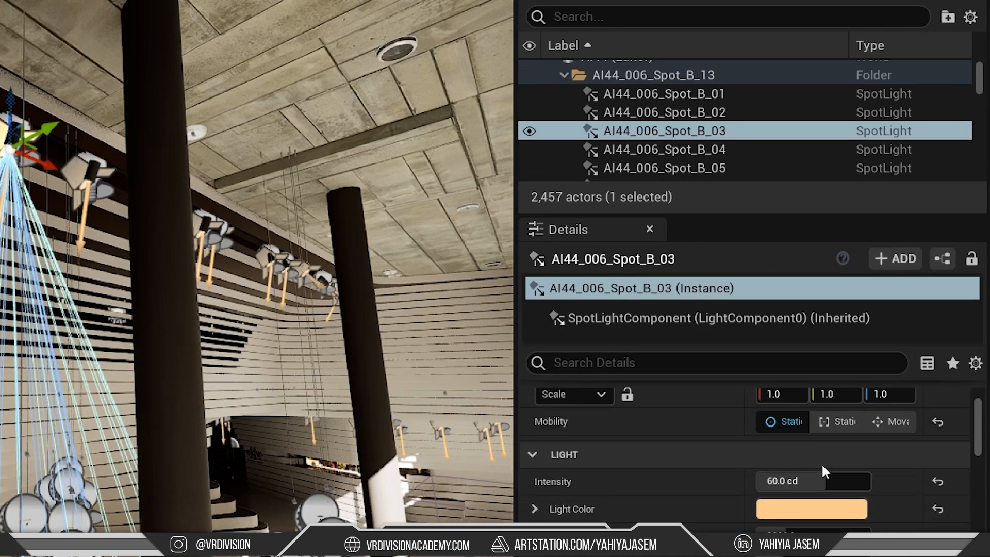
Step: Set the intensity of the spotlights Spot_B_01 to Spot_B_13 to 60 cd and save the level
left_click(687, 94)
scroll(725, 146, "down", 3)
left_click(731, 140, "shift")
left_click(836, 404)
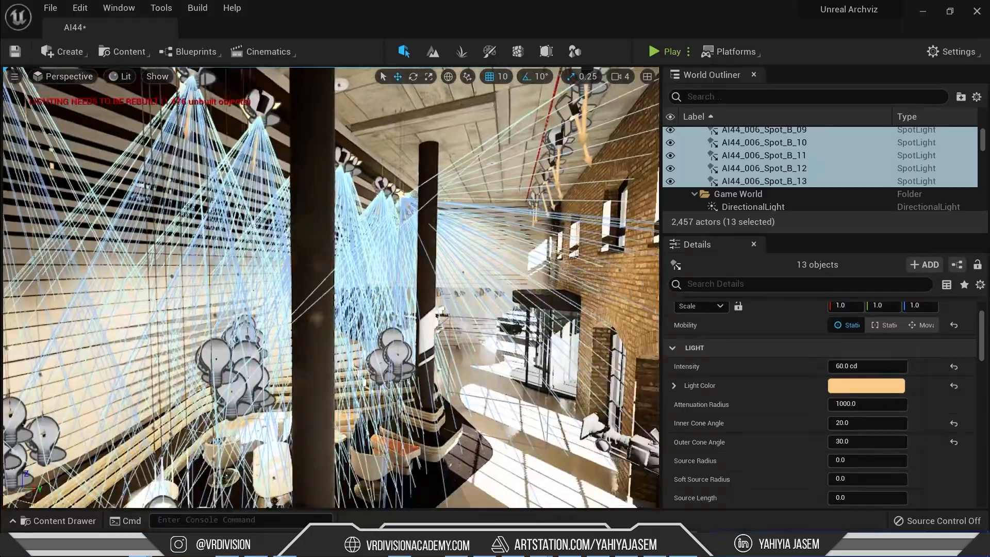
key("Escape")
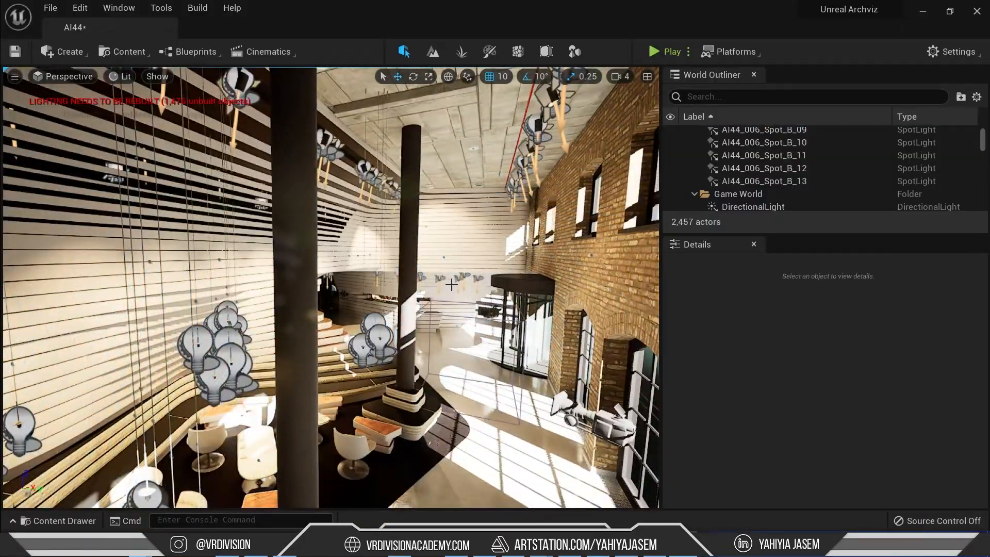
key("ctrl+s")
Step: Set the intensity of all thirteen Spot_B spotlights to 0 cd
right_click_drag(463, 276, 557, 277)
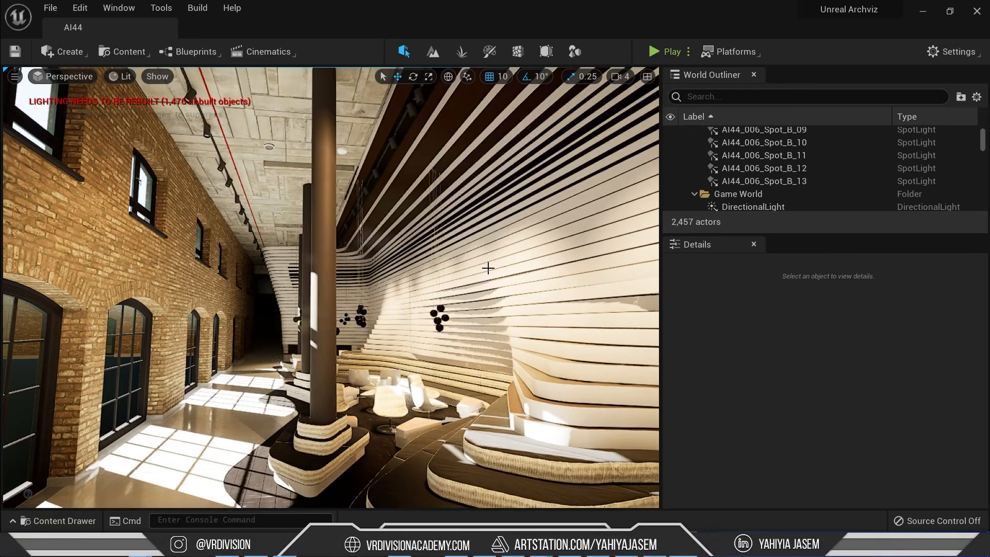
left_click(826, 181)
scroll(825, 178, "up", 2)
left_click(763, 159, "shift")
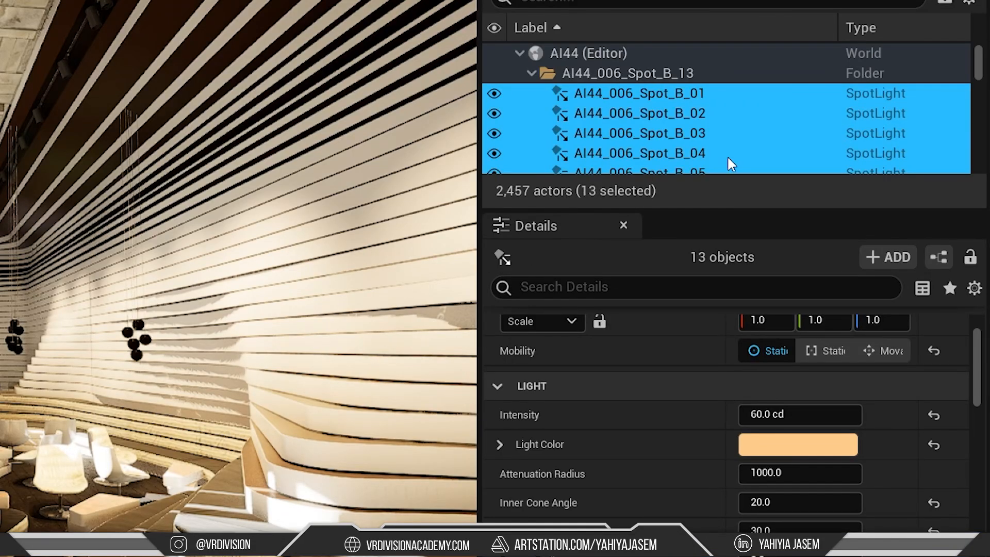
left_click(864, 420)
type("0")
key("Return")
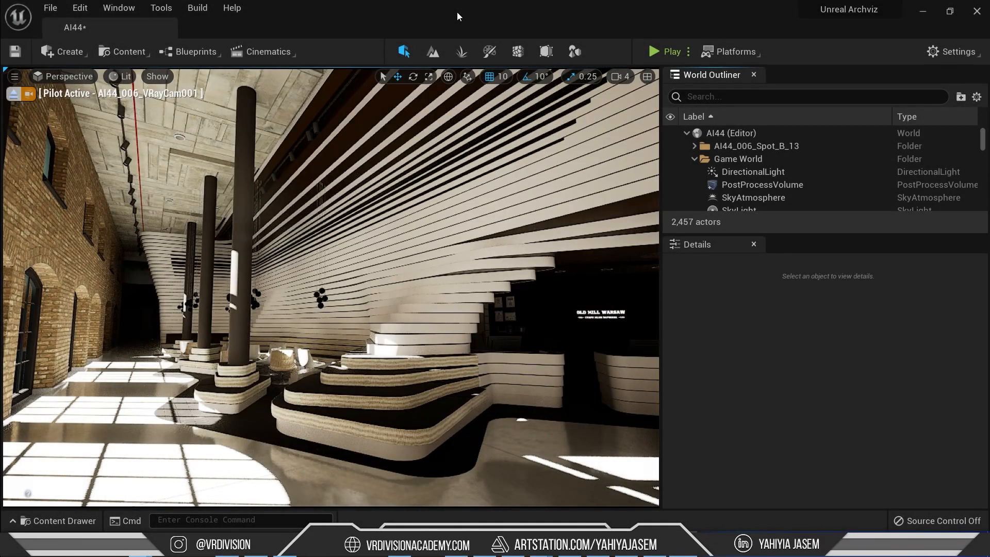
Step: Collapse the outliner folders and capture a viewport screenshot in the Detail Lighting view mode
double_click(686, 134)
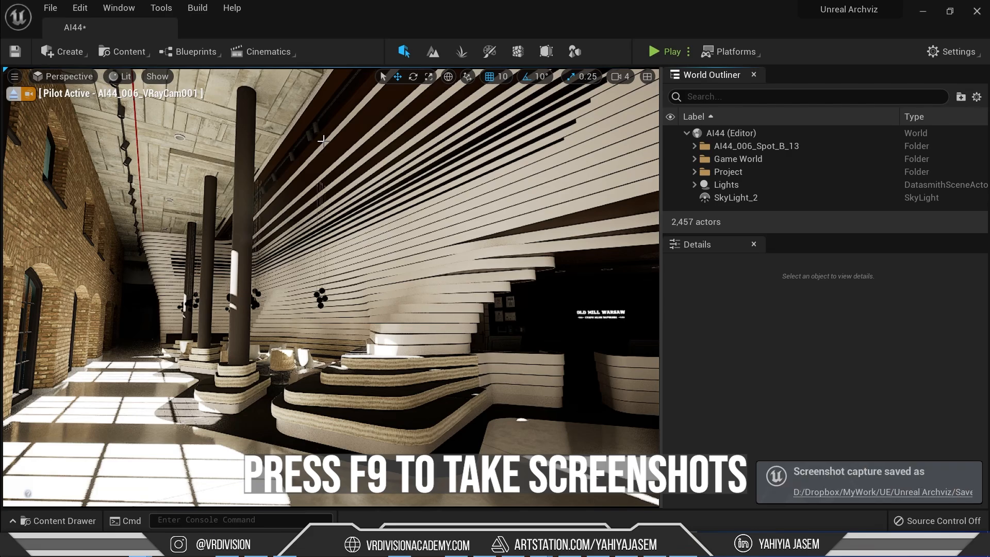
key("alt+5")
key("F9")
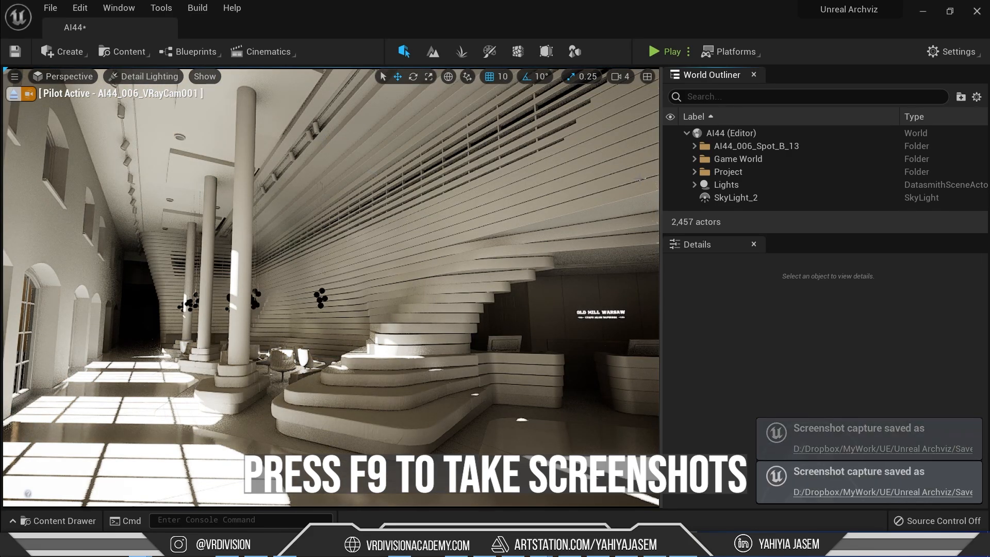
Step: Raise the intensity of the thirteen spotlights in the AI44_006_Spot_B_13 folder to 60 cd and deselect them
left_click(694, 146)
left_click(726, 159)
scroll(737, 173, "down", 5)
left_click(742, 154, "shift")
left_click(862, 367)
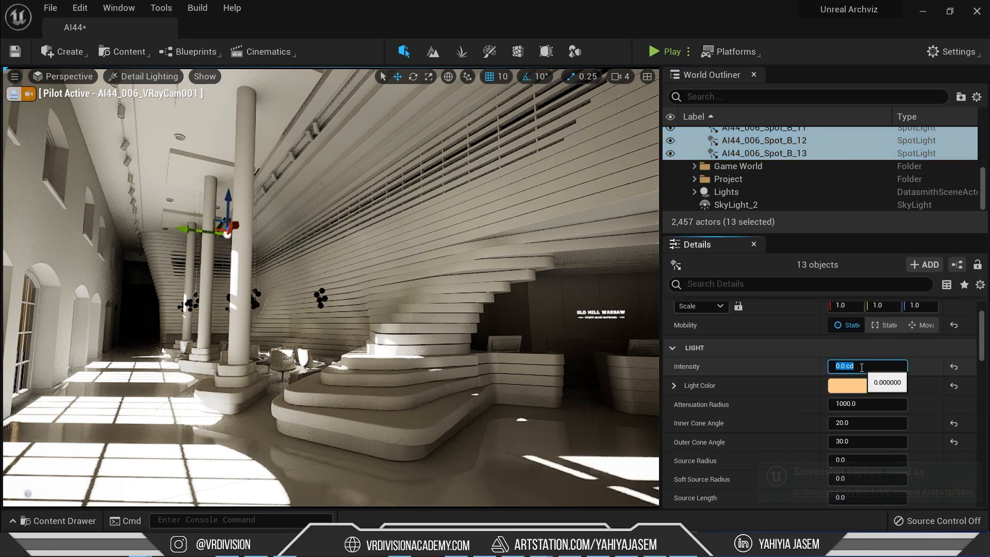
type("60")
key("Return")
key("Escape")
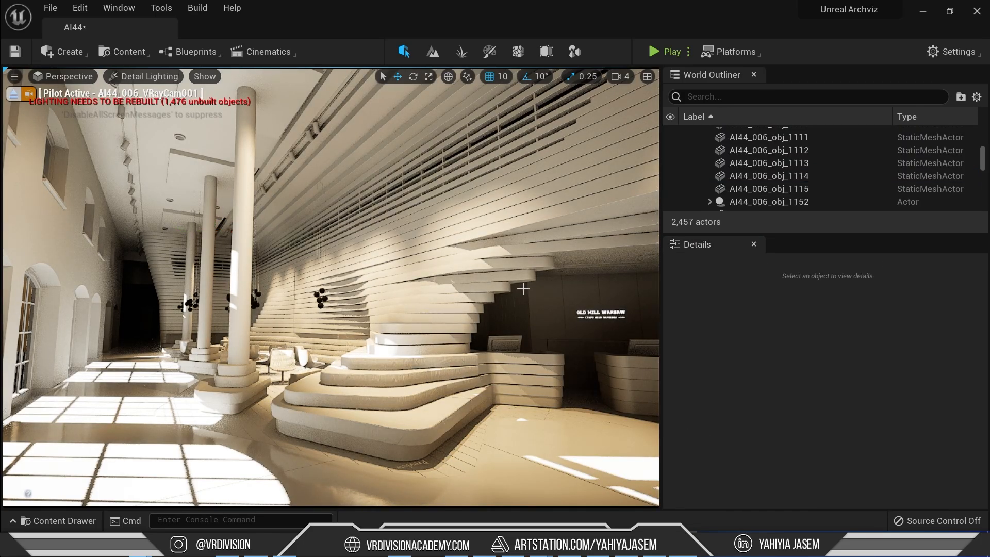
Step: Undo the last intensity change on the Spot_B spotlights
key("ctrl+z")
key("ctrl+z")
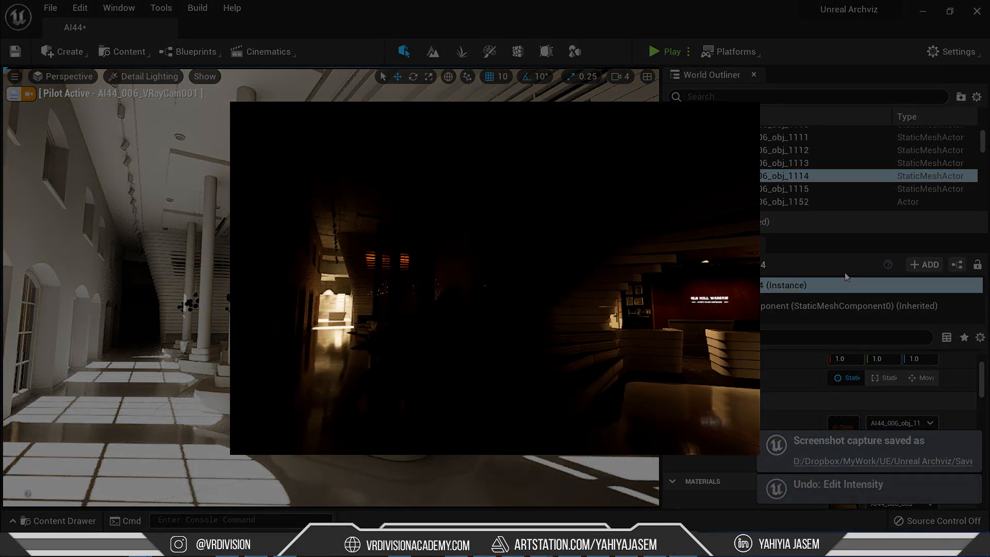
left_click(316, 138)
key("ctrl+z")
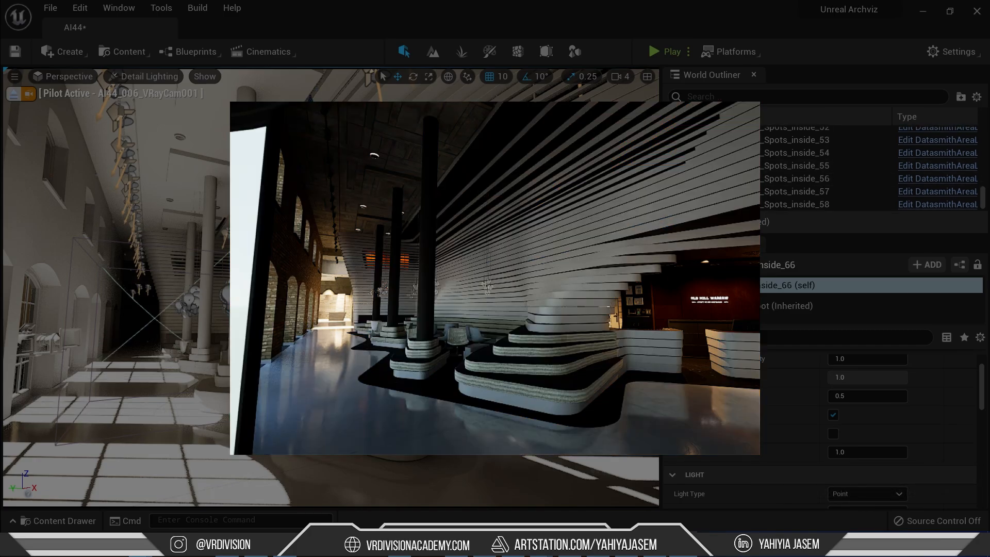
Step: Give the thirteen Spot_B spotlights an intensity of 60 cd again, deselect them and save the level
scroll(894, 426, "up", 2)
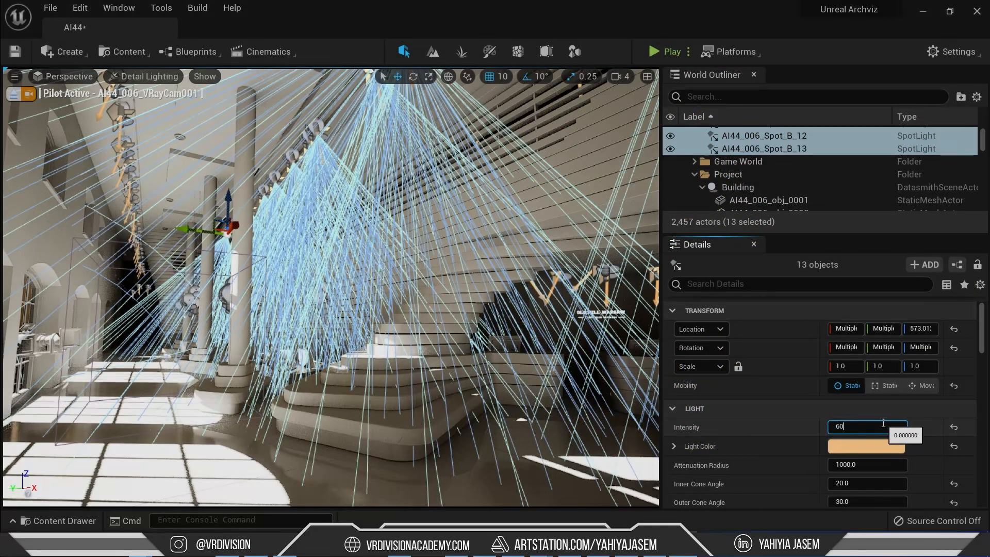
left_click(519, 354)
key("Escape")
key("ctrl+s")
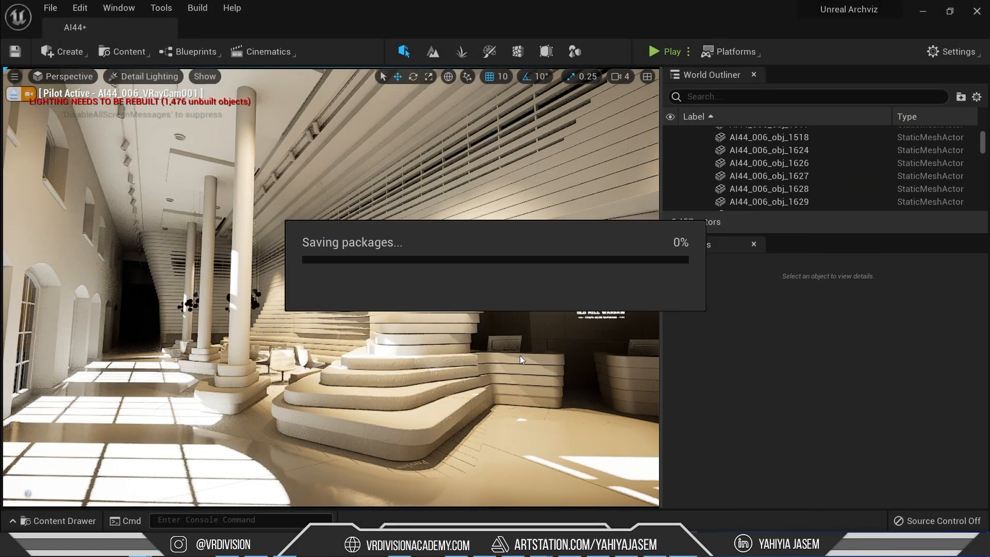
Step: Stop piloting the AI44_006_VRayCam001 camera, enlarge the outliner and turn off game view to show the light icons
left_click(13, 96)
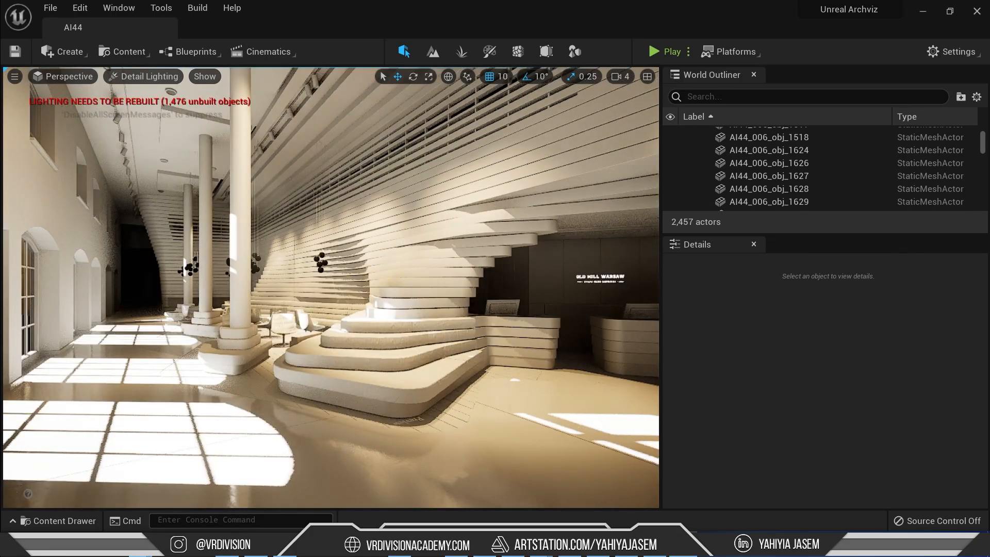
mouse_move(423, 227)
right_mouse_down()
mouse_move(411, 245)
mouse_move(411, 227)
right_mouse_up()
left_click_drag(754, 235, 754, 357)
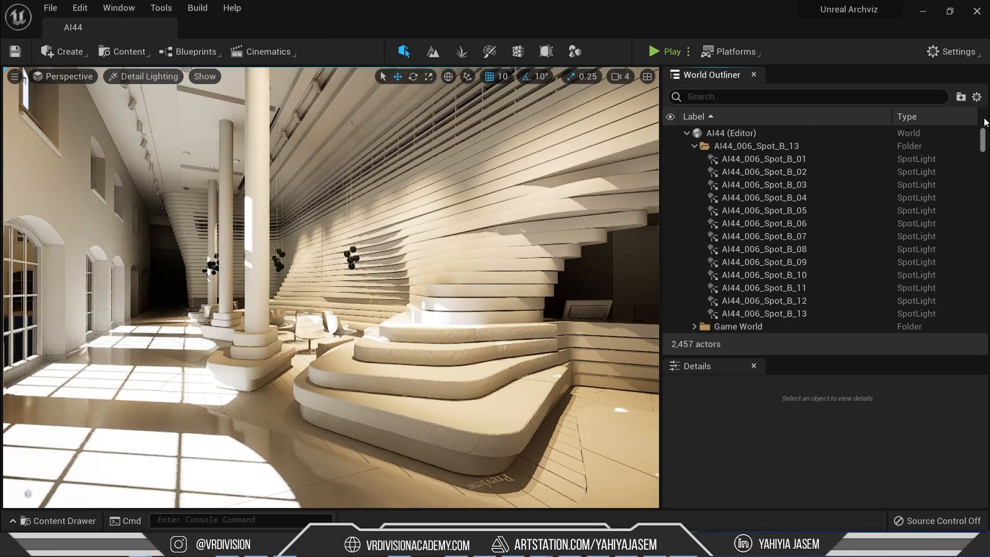
right_click_drag(512, 170, 508, 119)
key("g")
Step: Try to move the spotlight AI44_006_Spot_B_07 downward, and undo the move
left_click(367, 226)
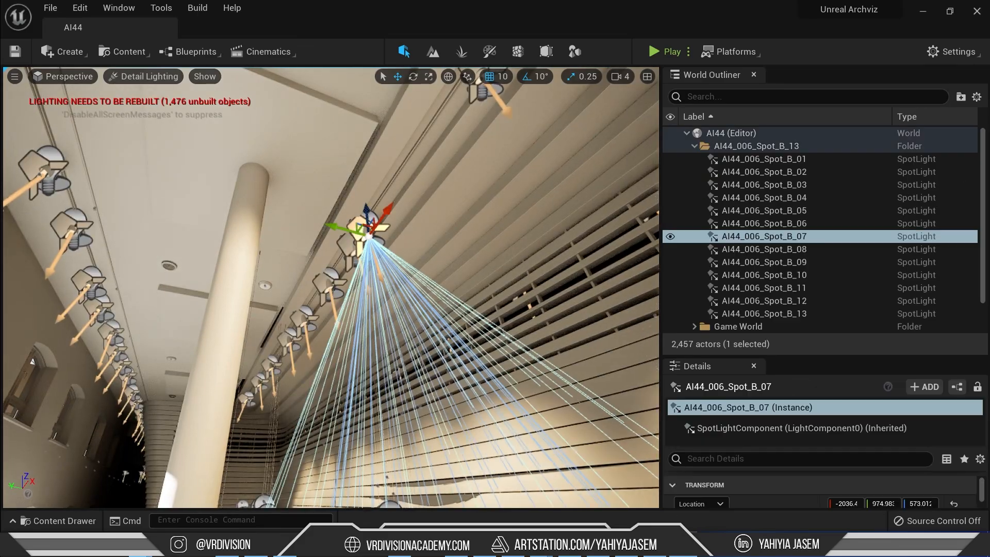
right_click_drag(371, 222, 388, 206)
left_click_drag(389, 178, 427, 445)
key("ctrl+z")
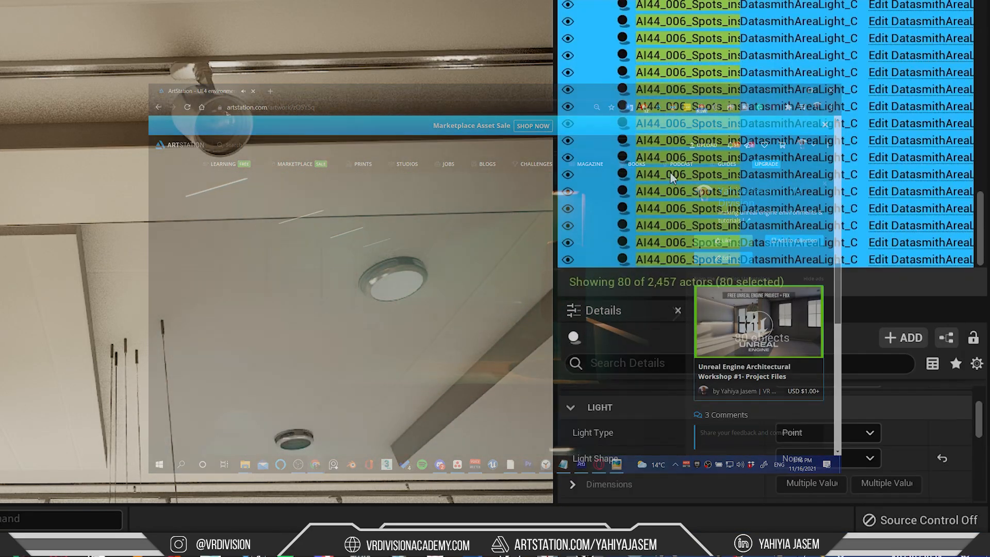
Step: Move the 80 selected AI44_006_Spots_inside area lights into the AI44_006_Spots_inside folder
right_click(670, 171)
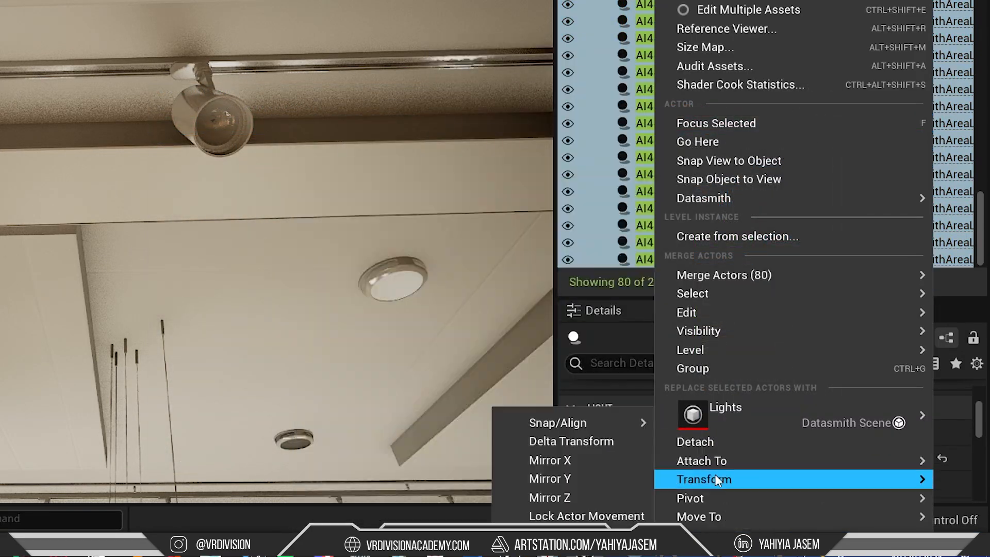
mouse_move(716, 456)
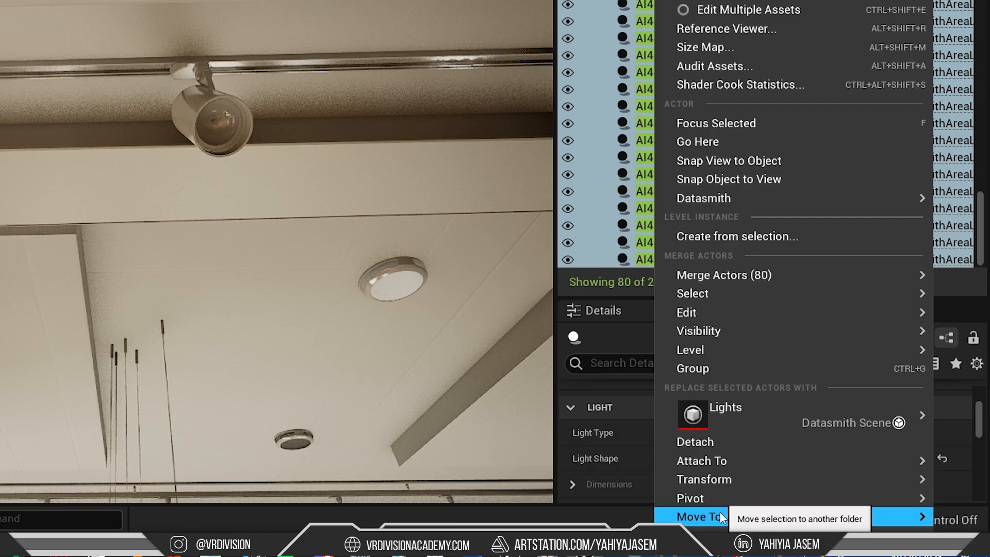
mouse_move(720, 513)
left_click(577, 487)
Step: Set the intensity of the 80 selected Spots_inside area lights to 0 lumens
scroll(789, 487, "down", 3)
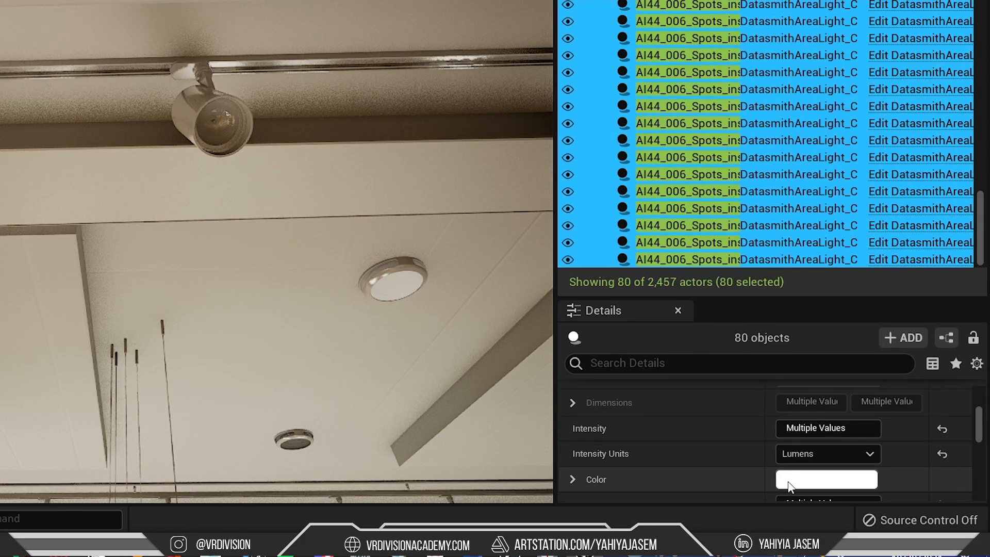
scroll(830, 462, "down", 1)
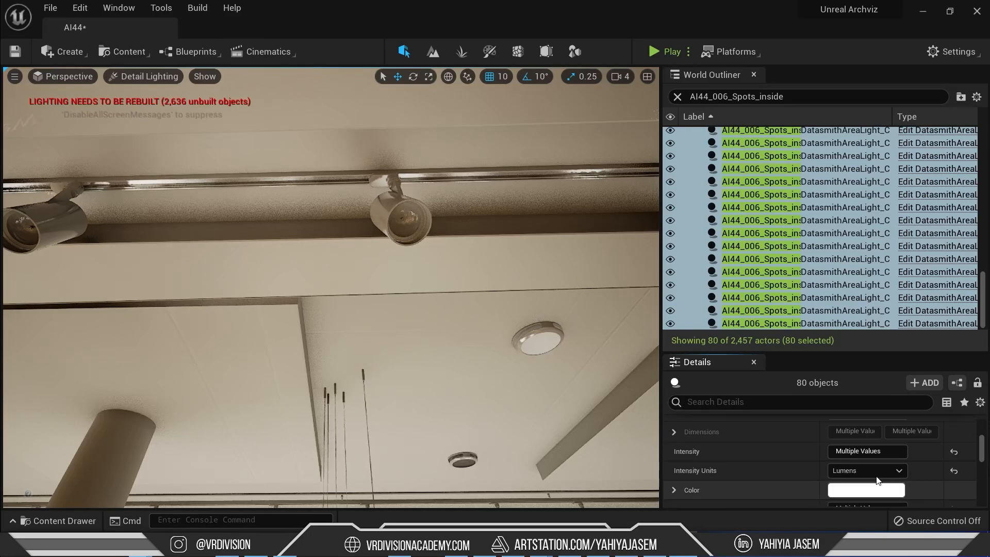
scroll(877, 477, "up", 2)
scroll(877, 476, "down", 1)
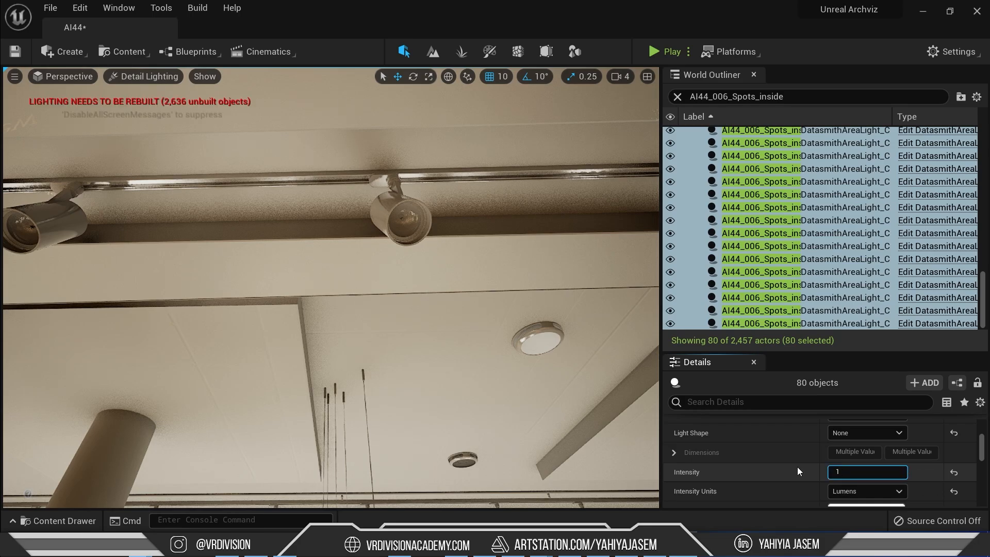
right_click_drag(407, 289, 578, 389)
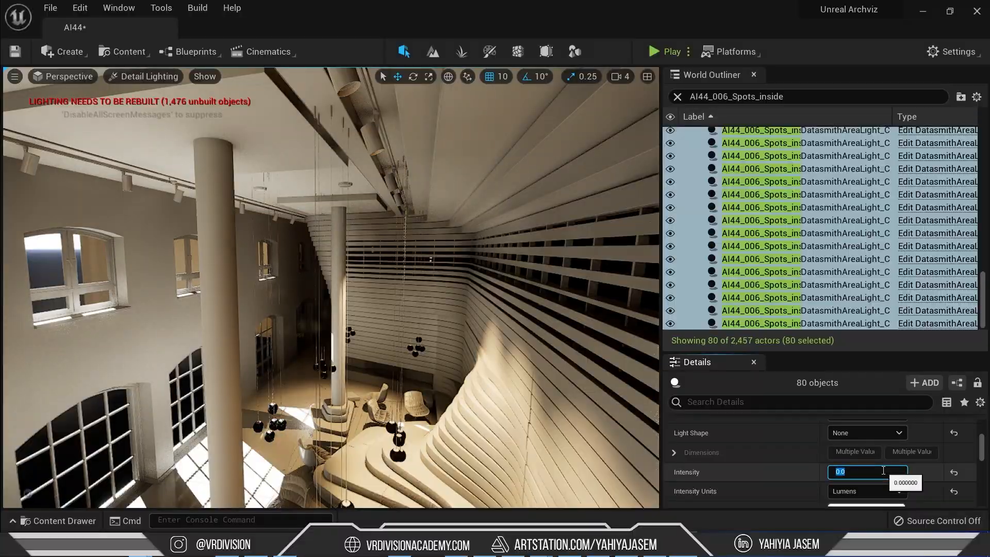
right_click_drag(438, 289, 402, 217)
Step: Turn off game view to show the light icons, deselect the Spots_inside lights and save the level
key("g")
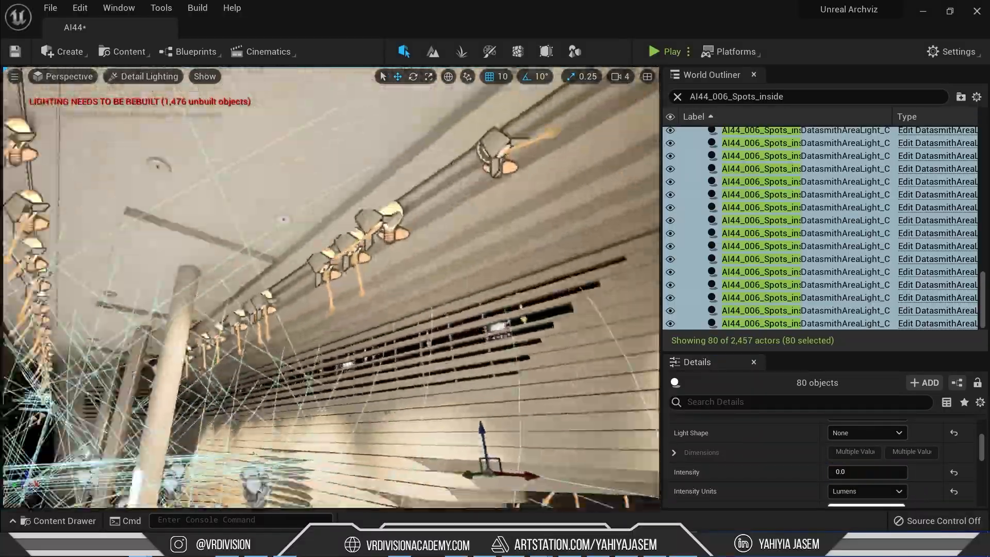
right_click_drag(556, 333, 495, 377)
scroll(556, 332, "down", 5)
right_click_drag(556, 333, 531, 413)
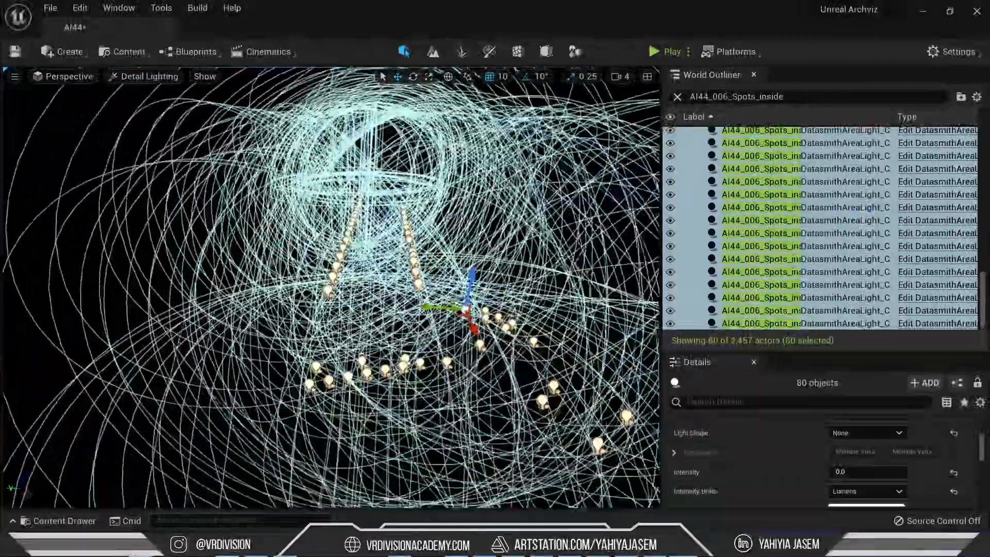
left_click(495, 320)
key("ctrl+s")
Step: In the back wireframe view, select the 53 lights of the upper level and move them into a new subfolder
right_click_drag(495, 321, 454, 278)
right_click_drag(491, 322, 454, 304)
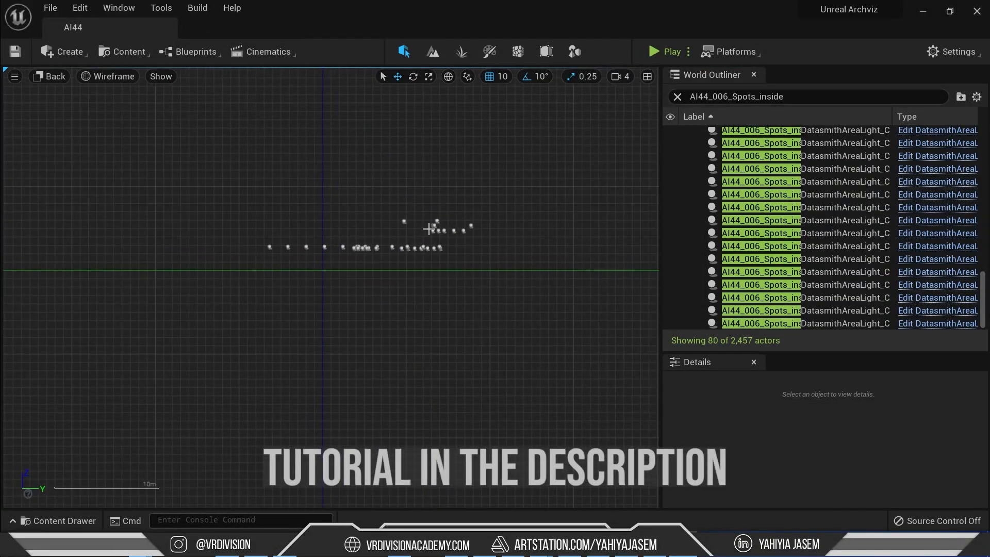
scroll(446, 227, "up", 8)
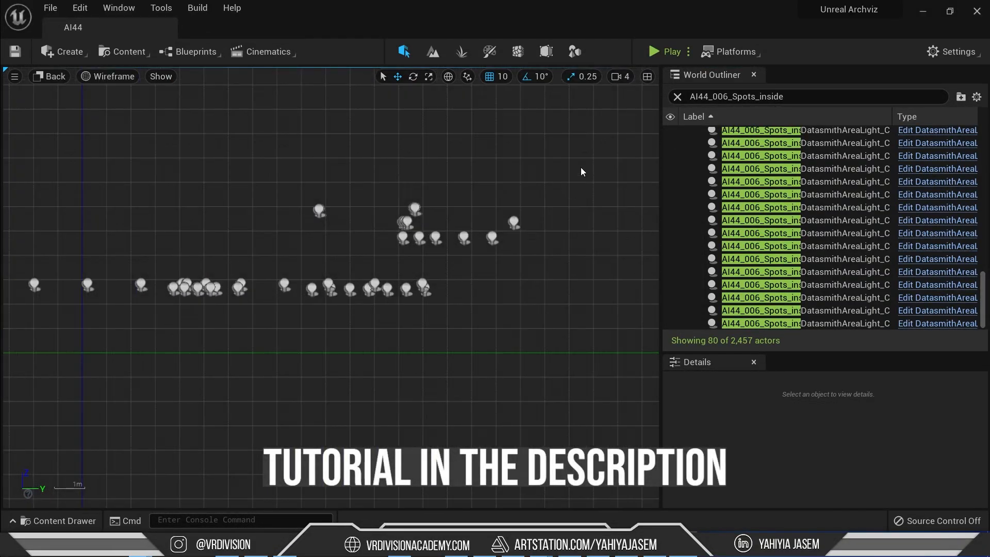
left_click_drag(577, 168, 295, 249)
right_click(721, 250)
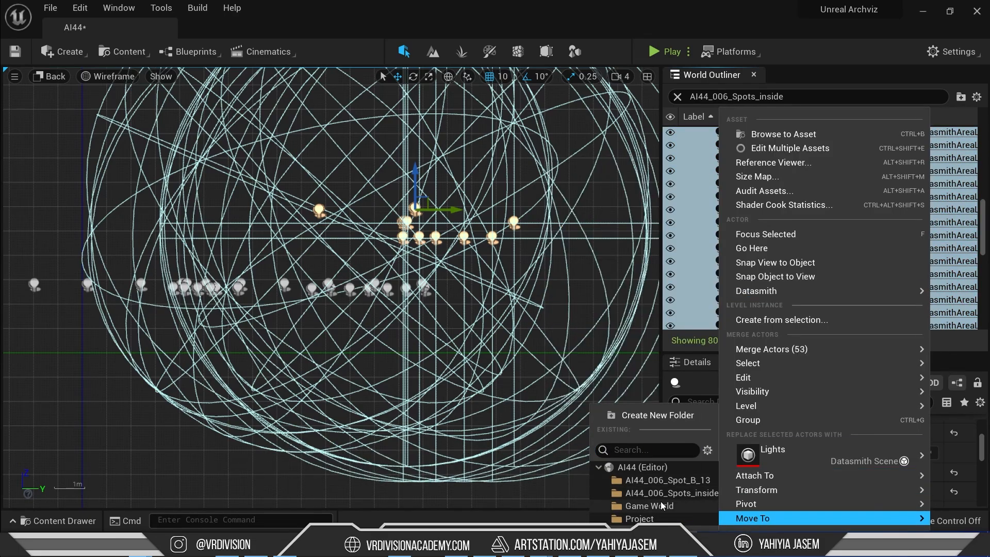
left_click(662, 414)
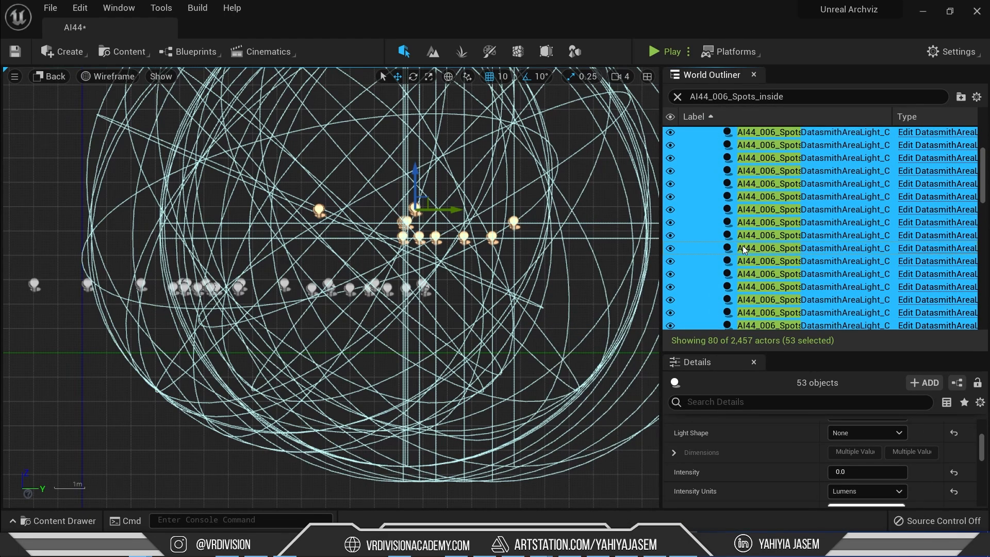
scroll(744, 249, "up", 2)
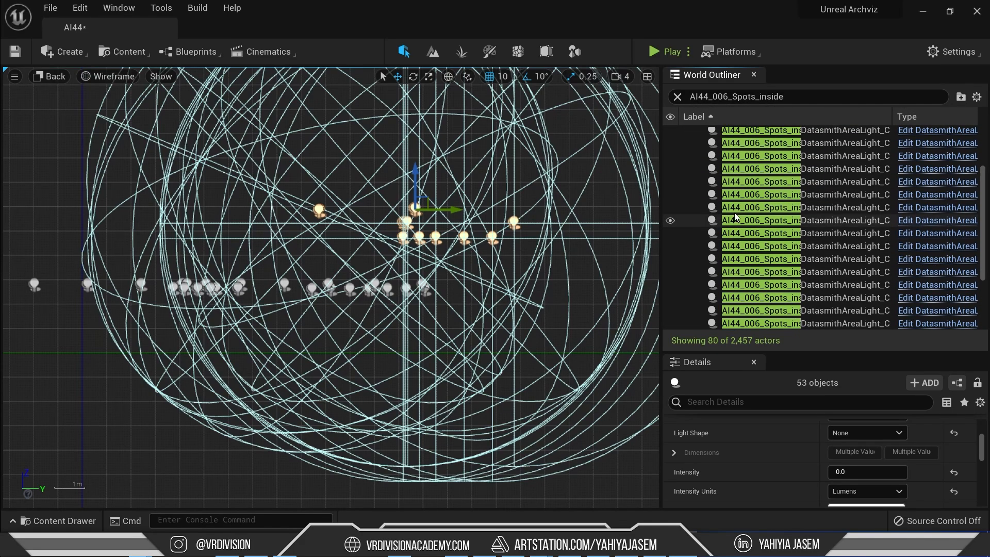
Step: Select the remaining 27 lights of the lower level and move them into a second new subfolder
scroll(487, 237, "down", 3)
left_click(449, 329)
left_click_drag(1, 329, 1, 329)
scroll(755, 226, "up", 15)
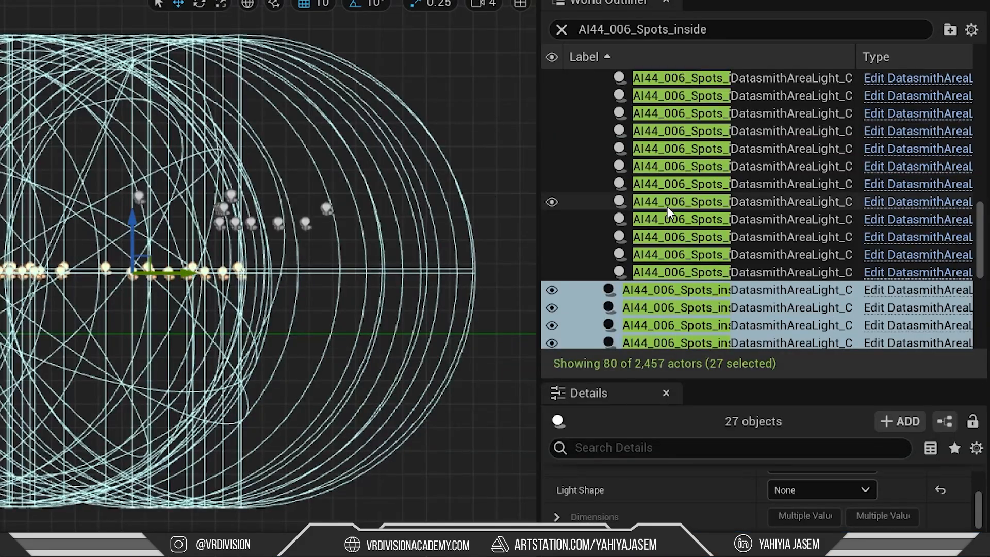
left_click(702, 159)
right_click(728, 196)
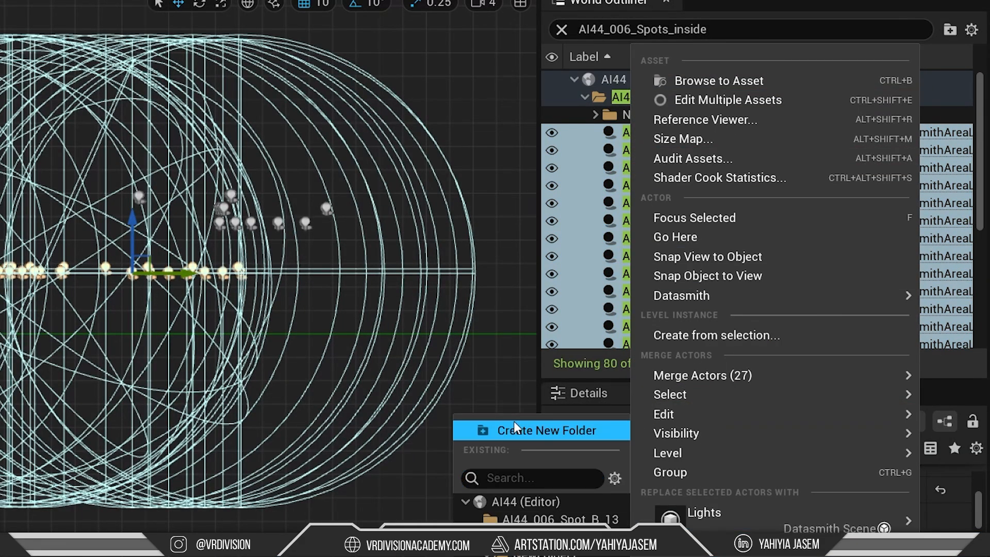
left_click(514, 429)
left_click(596, 132)
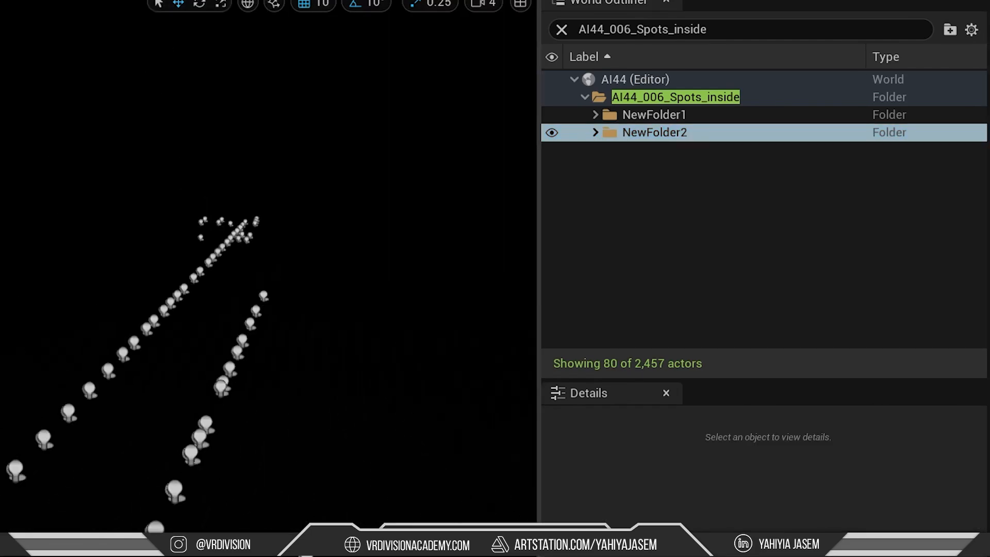
Step: Seen from above, select the row of 13 lights from NewFolder1 and move them into a new subfolder
left_click(596, 114)
left_click(722, 132)
scroll(748, 232, "down", 12)
left_click(721, 322, "shift")
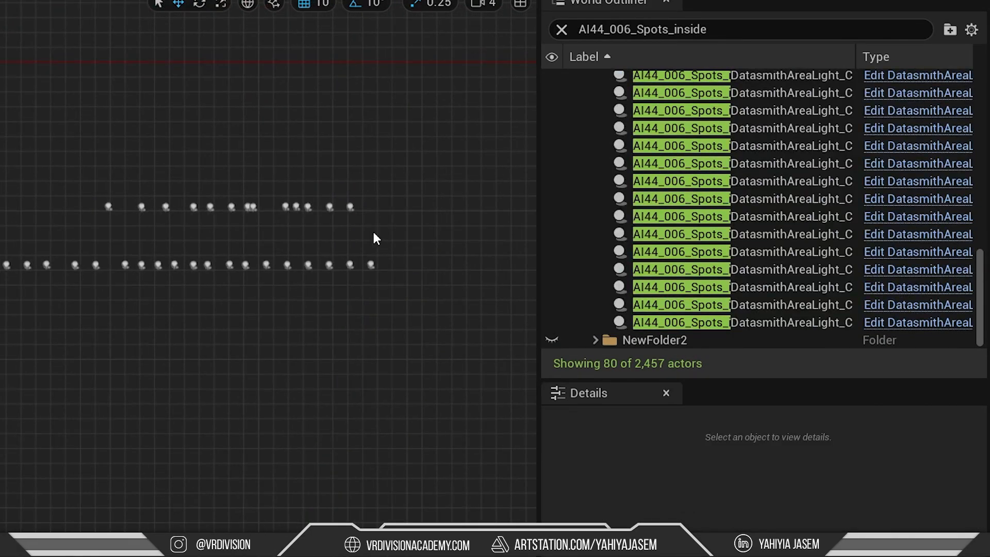
left_click_drag(451, 222, 32, 159)
right_click(681, 211)
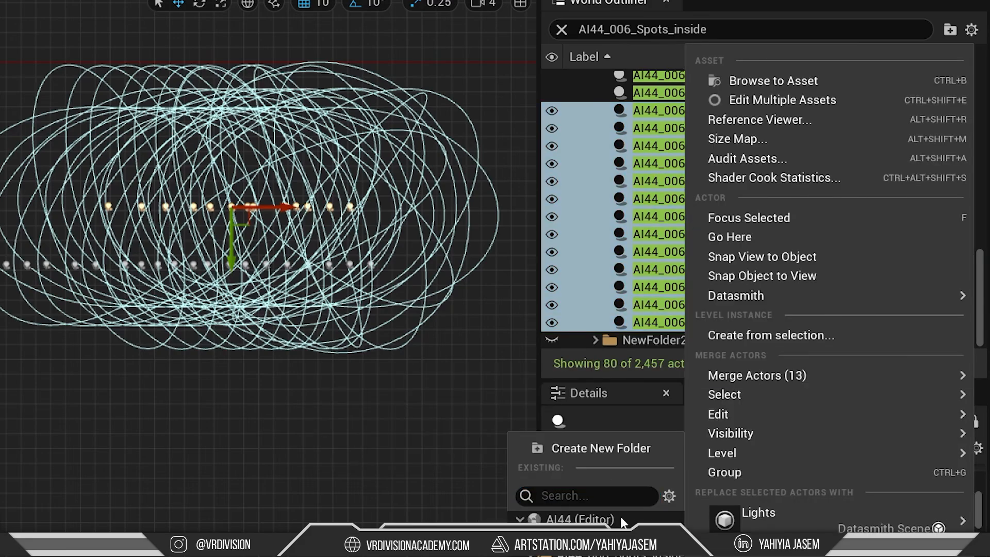
left_click(599, 447)
Step: Select the other 40 lights of the upper level from above and move them into another new subfolder
scroll(673, 234, "up", 4)
left_click(284, 272)
left_click_drag(477, 239, 1, 462)
right_click(721, 217)
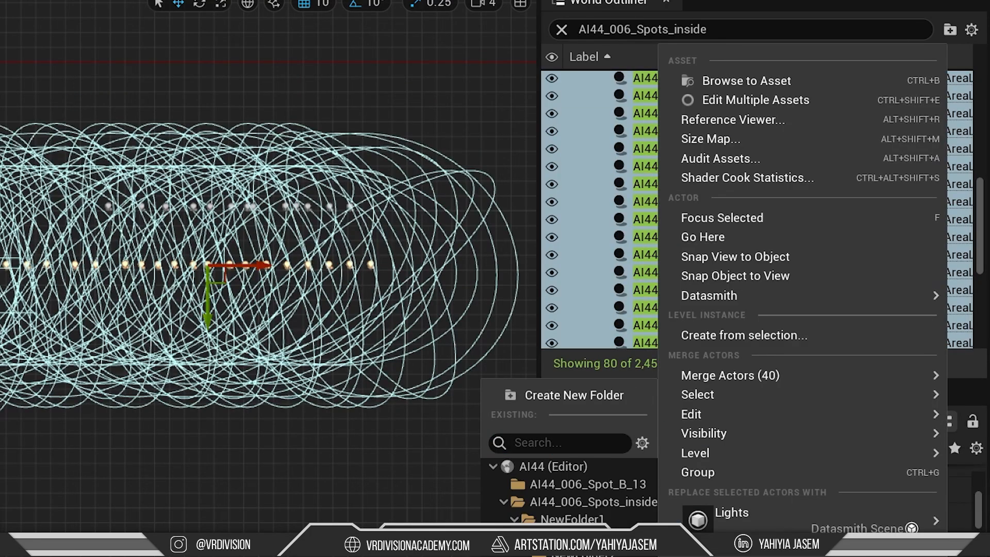
left_click(574, 396)
left_click(754, 240)
Step: Clear the outliner search and rename the two subfolders of AI44_006_Spots_inside as Up and Lower
scroll(755, 246, "up", 6)
left_click(677, 96)
left_click(695, 146)
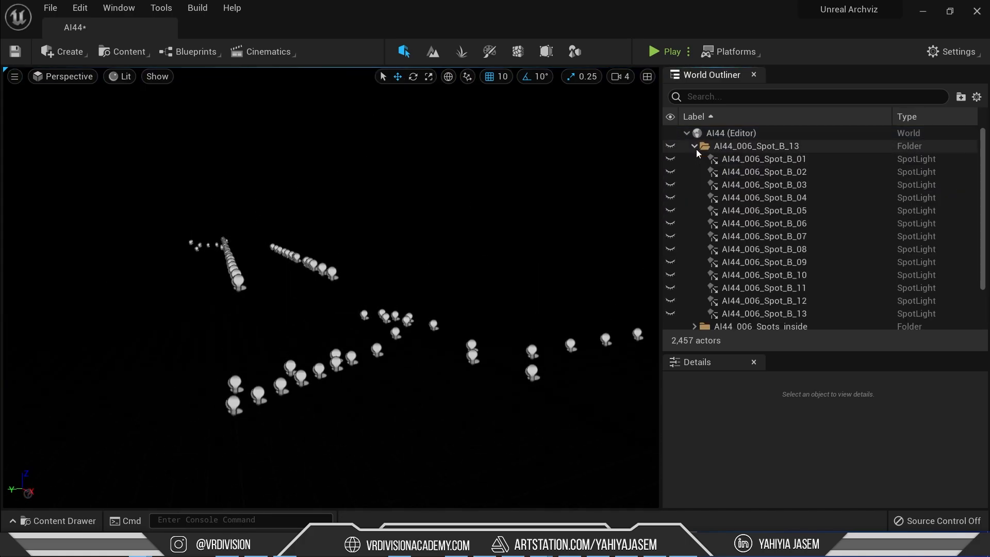
left_click(671, 172)
type("Lower")
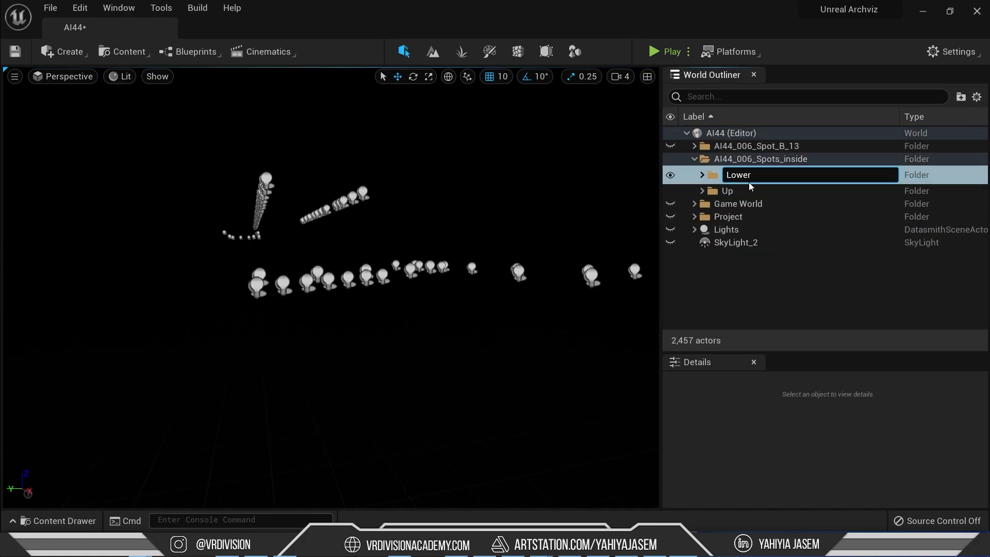
key("Return")
Step: Expand the Lower folder and select lights AI44_006_Spots_inside_20 through AI44_006_Spots_inside_80 to examine their placement in the scene
double_click(723, 172)
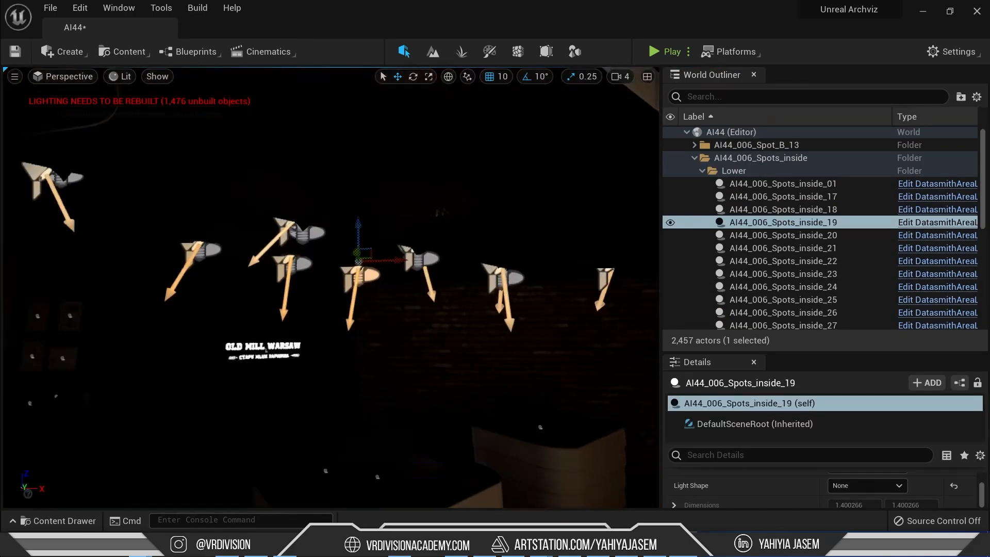
left_click(846, 236)
scroll(850, 248, "down", 8)
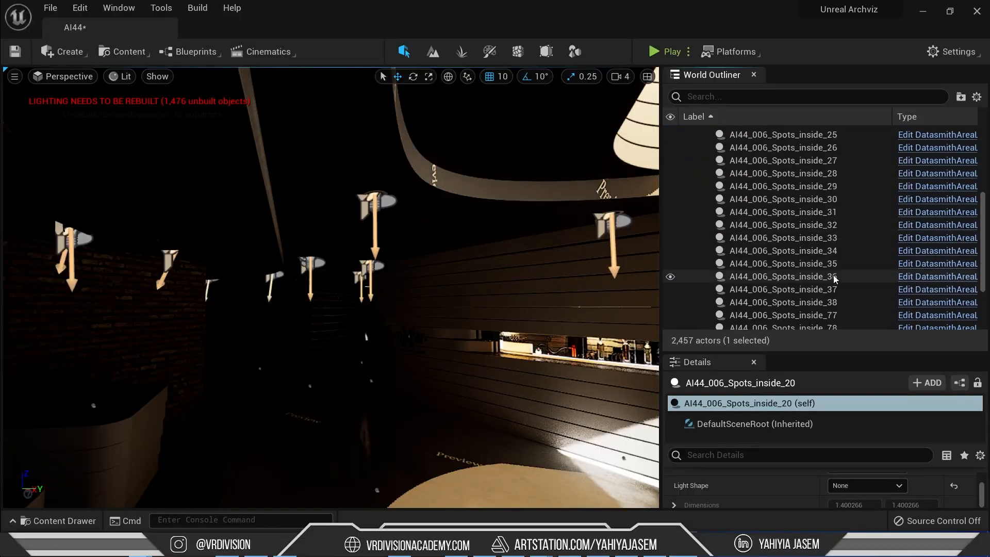
left_click(836, 260, "shift")
right_click_drag(495, 289, 580, 304)
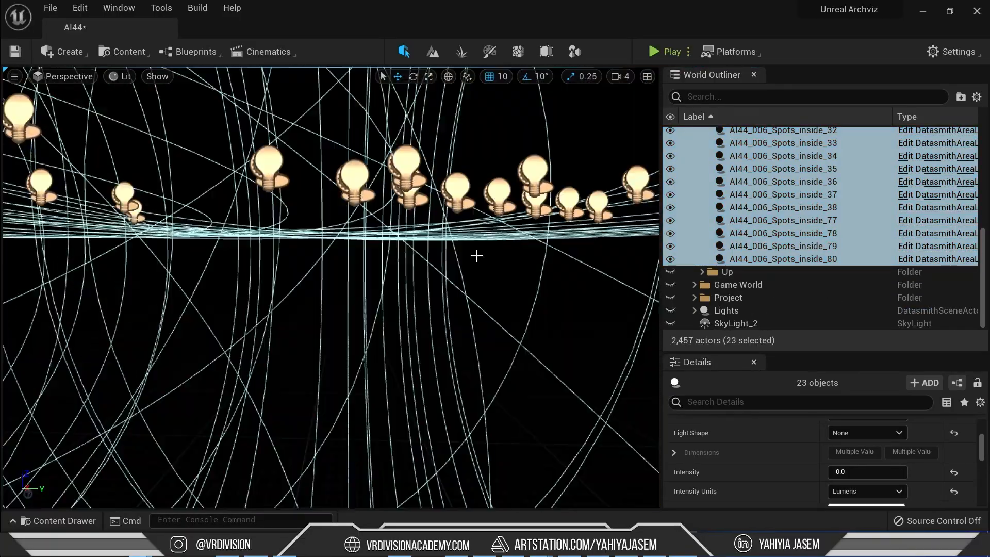
right_click_drag(475, 254, 469, 306)
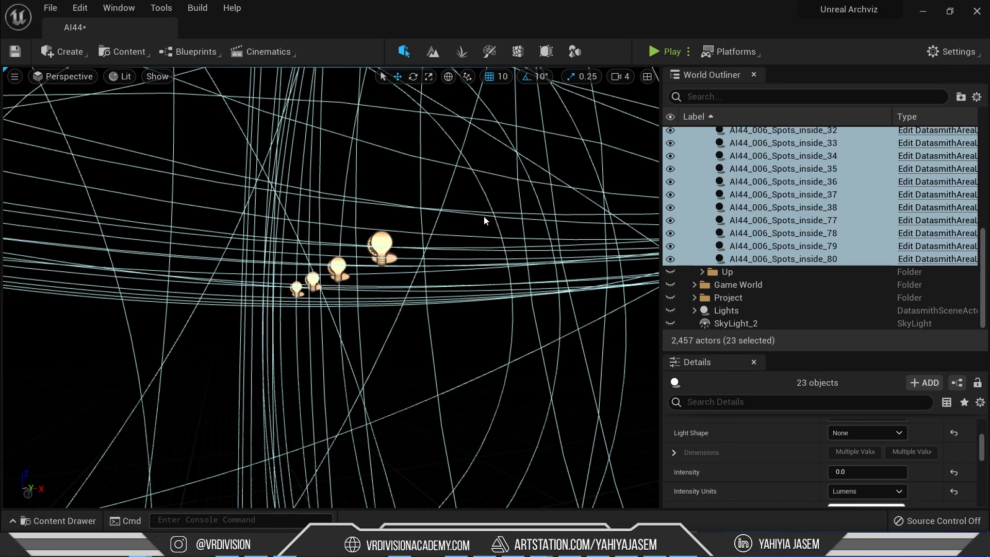
Step: Select the row of four lights AI44_006_Spots_inside_32 to 35 and move them into a new subfolder of Lower
right_click_drag(484, 216, 416, 239)
left_click(382, 337)
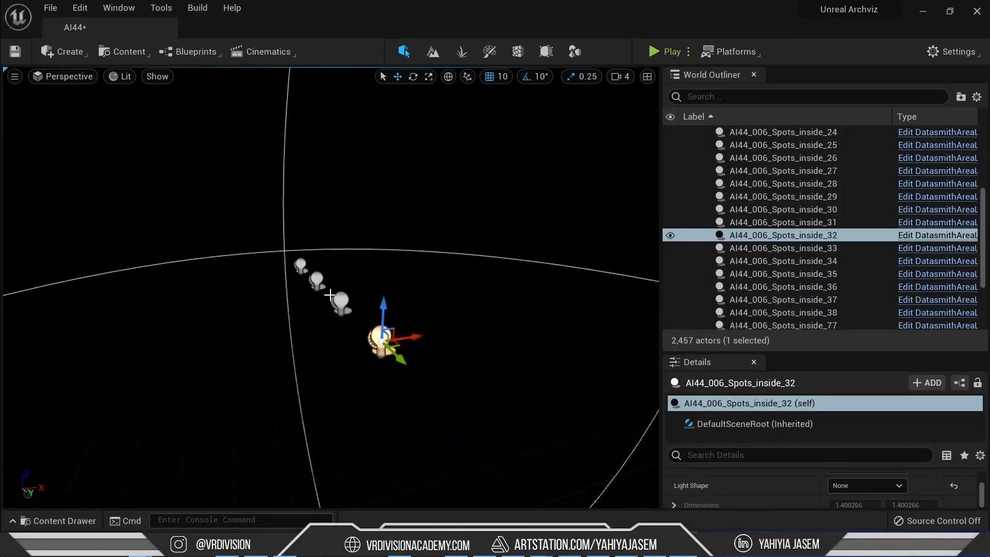
left_click(340, 302, "ctrl")
left_click(317, 279, "ctrl")
left_click(301, 265, "ctrl")
right_click(777, 253)
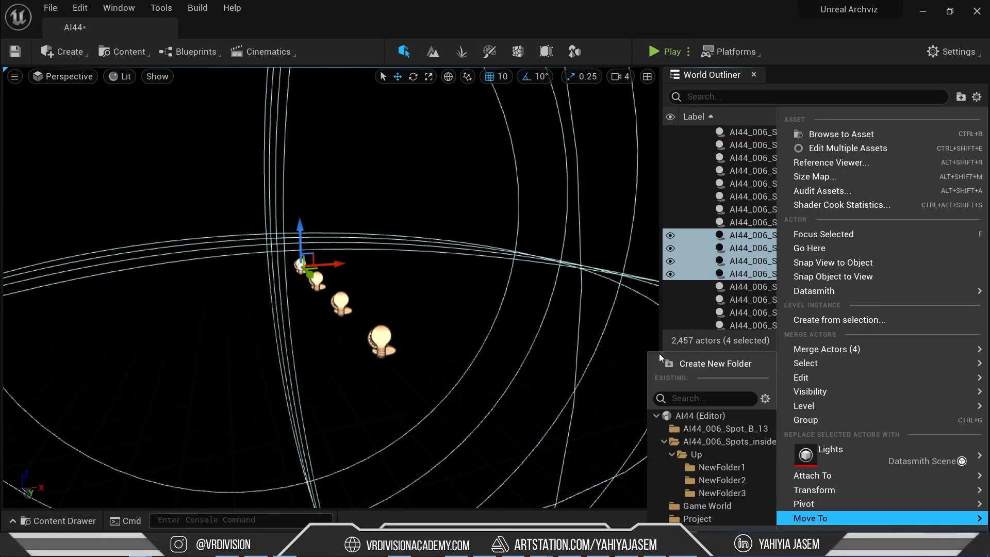
left_click(670, 363)
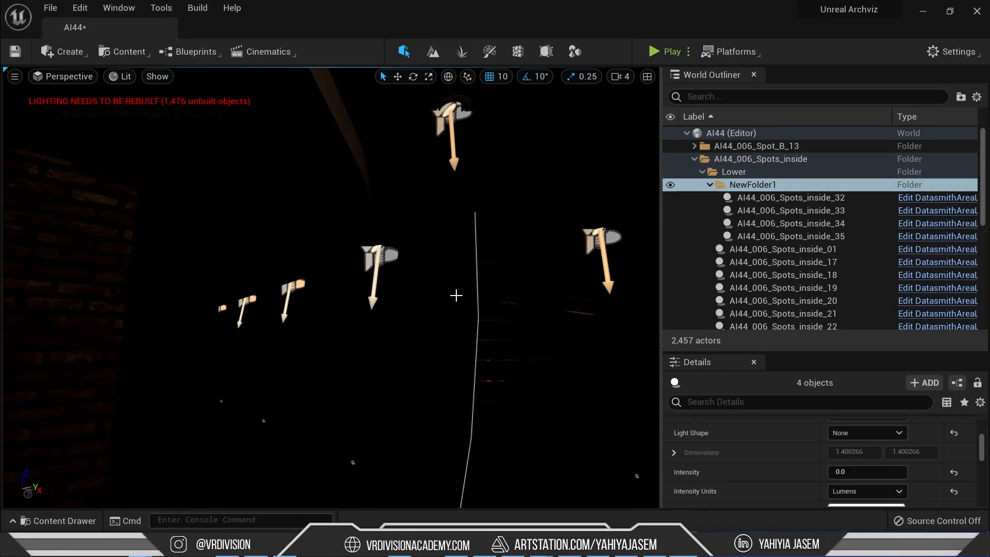
Step: Select the four spotlights AI44_006_Spot_I_01 to AI44_006_Spot_I_04 along the corridor wall and set their intensity to 5 cd
left_click(326, 286)
right_click_drag(326, 286, 276, 299)
key("w")
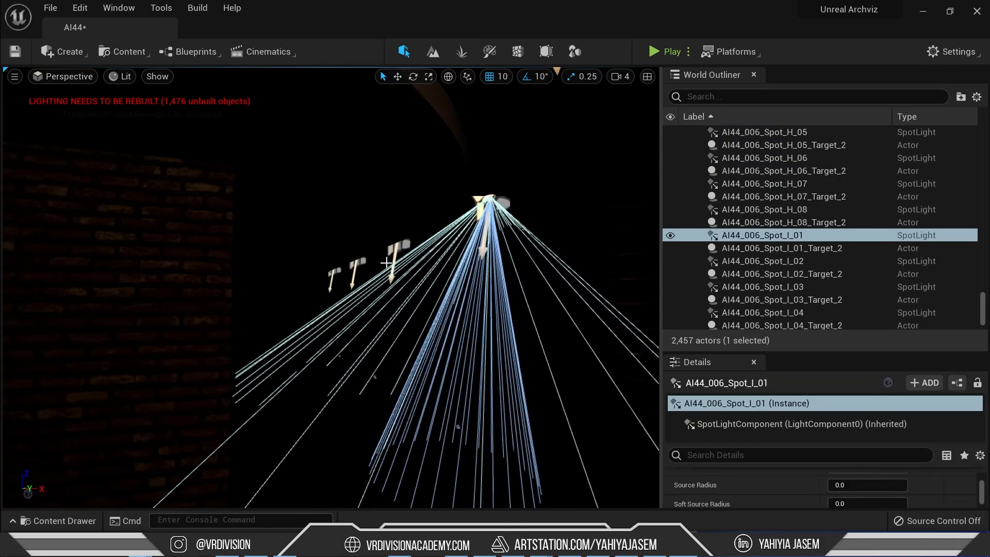
left_click(392, 269, "ctrl")
left_click(336, 278, "ctrl")
key("ctrl+z")
left_click(332, 281, "ctrl")
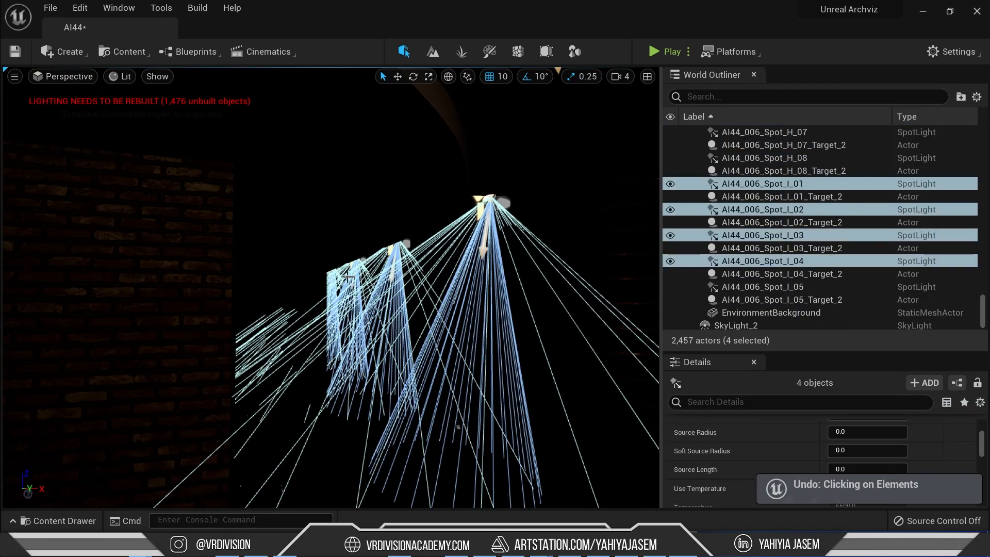
right_click_drag(331, 281, 322, 295)
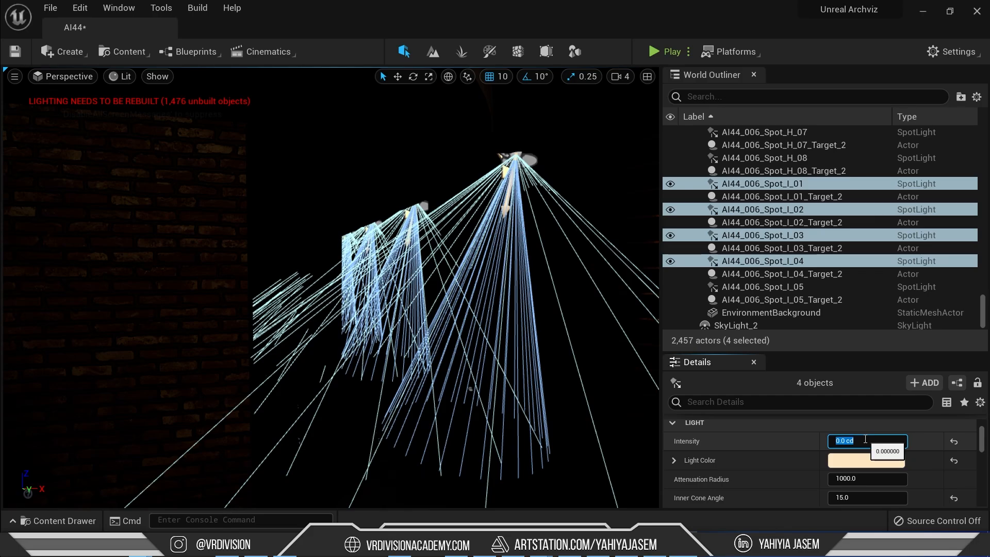
type("5")
key("Return")
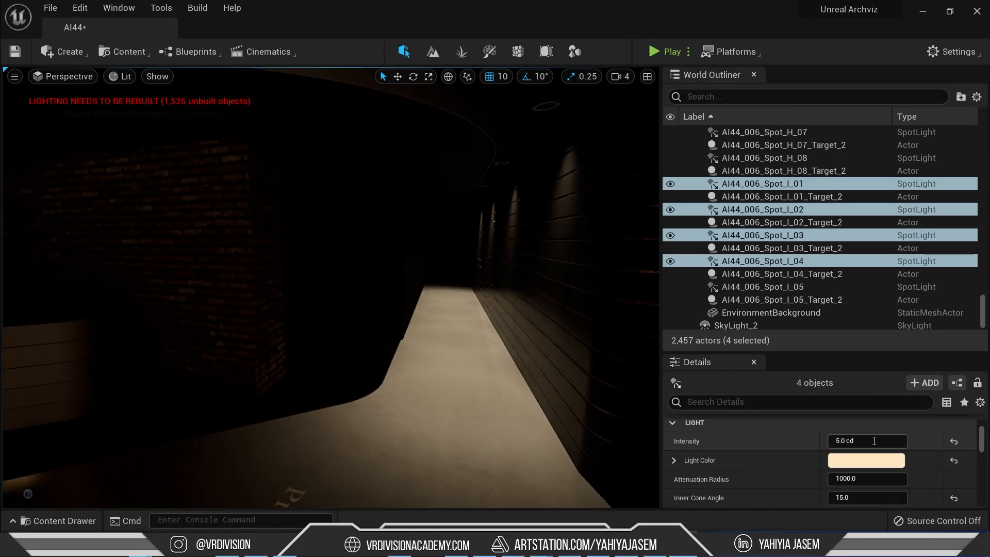
Step: Raise the intensity of the four Spot_I spotlights in stages to 20, 50 and finally 120 cd
type("20")
key("Return")
right_click_drag(392, 289, 505, 221)
left_click(888, 442)
type("50")
key("Return")
type("120")
key("Return")
Step: Select and focus the area light AI44_006_Spots_inside_01, hide the light icons and enlarge the details area to reach its light settings
key("g")
left_click(387, 240)
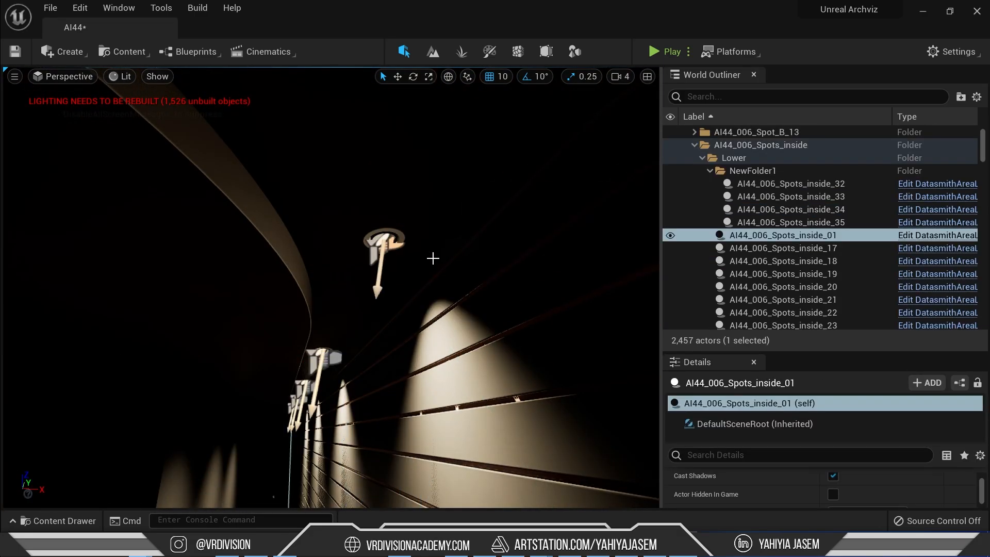
key("f")
key("g")
right_click_drag(433, 259, 433, 206)
left_click_drag(762, 363, 762, 274)
scroll(852, 472, "down", 1)
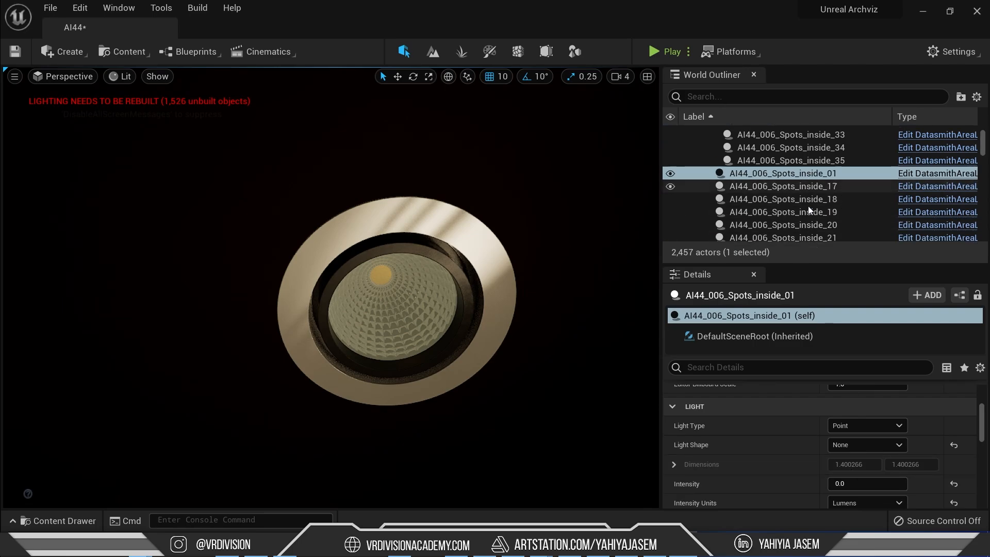
scroll(809, 206, "down", 1)
right_click_drag(444, 258, 464, 309)
Step: Set the intensity of AI44_006_Spots_inside_01 to 1 lumen and then to 2 lumens
left_click(858, 483)
type("1")
key("Return")
left_click(858, 482)
type("2")
key("Return")
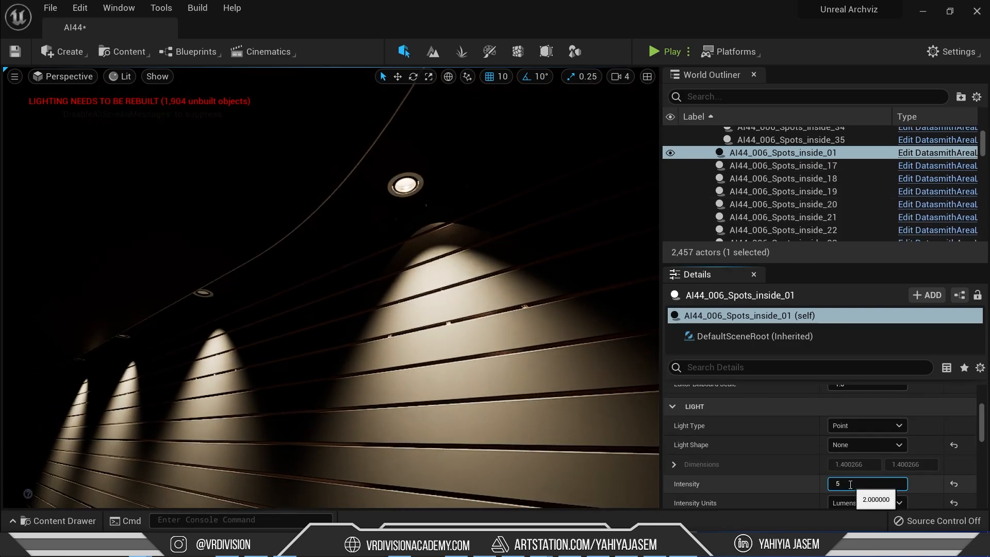
Step: Try deleting one of the lights along the corridor wall to compare the lighting, and undo the deletion
key("g")
right_click_drag(423, 258, 371, 289)
left_click(420, 151)
key("Delete")
left_click(553, 332)
key("g")
right_click_drag(530, 304, 526, 336)
key("g")
key("ctrl+z")
Step: Select the five corridor spotlights AI44_006_Spot_I_01 to AI44_006_Spot_I_05 and delete them, leaving their target actors in the level
left_click(305, 208, "ctrl")
left_click(268, 247, "ctrl")
right_click_drag(246, 260, 289, 237)
key("ctrl+z")
key("ctrl+z")
left_click(380, 232, "ctrl")
left_click(338, 276, "ctrl")
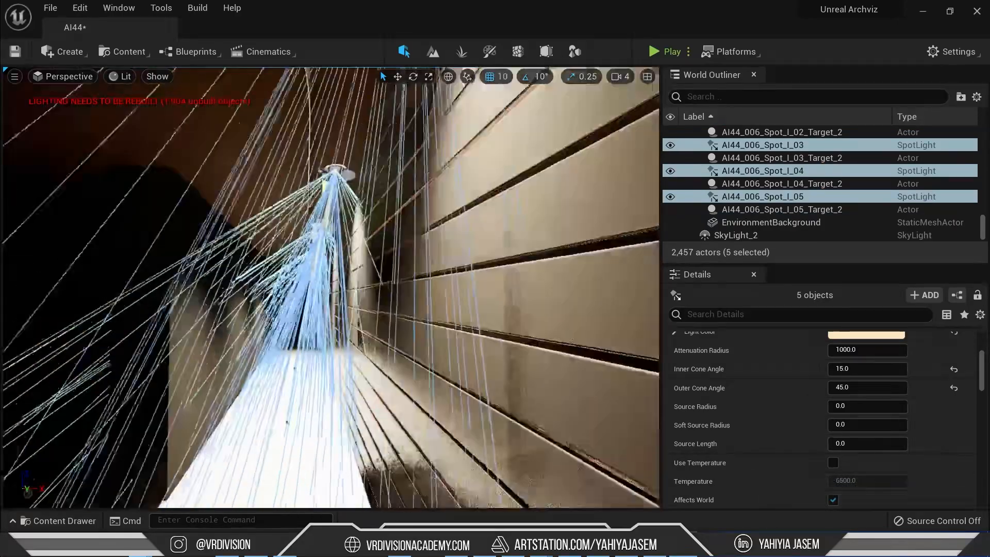
right_click_drag(342, 206, 422, 274)
key("Delete")
left_click(572, 329)
right_click_drag(464, 309, 392, 304)
key("ctrl+z")
key("Delete")
left_click(572, 330)
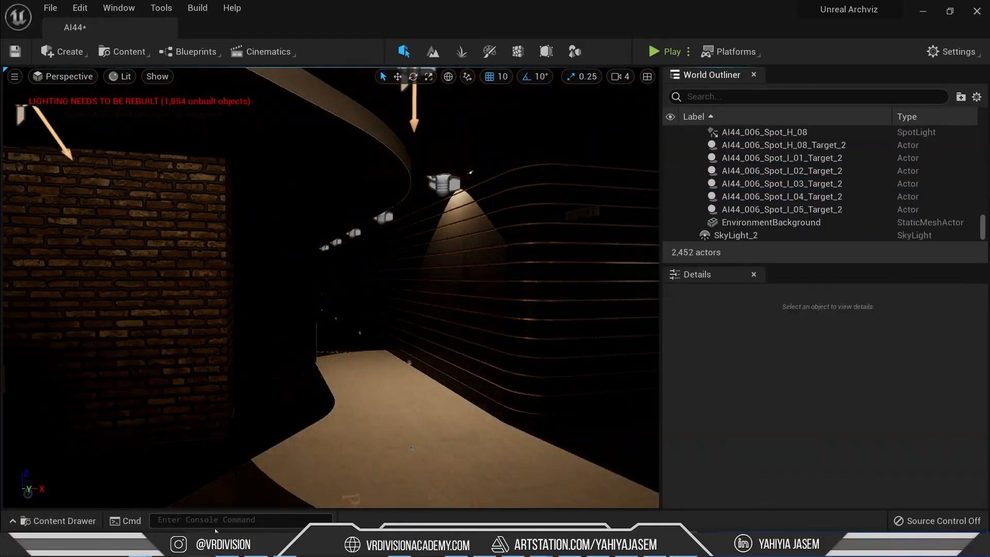
Step: Launch Notepad
key("super")
type("notepad")
key("Return")
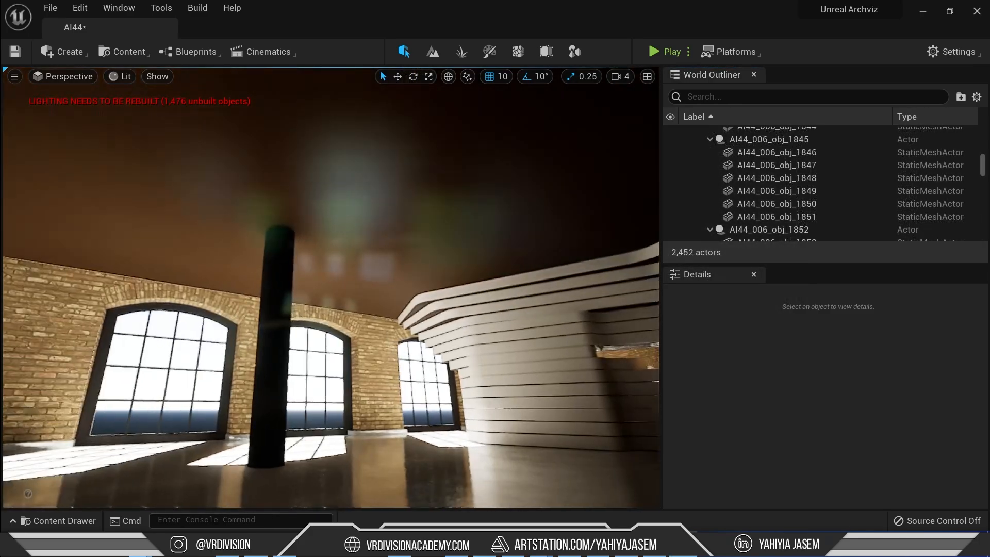
Step: Rotate the sun light interactively to change how the sunlight falls into the hall
right_click_drag(395, 274, 395, 274)
key("ctrl+l")
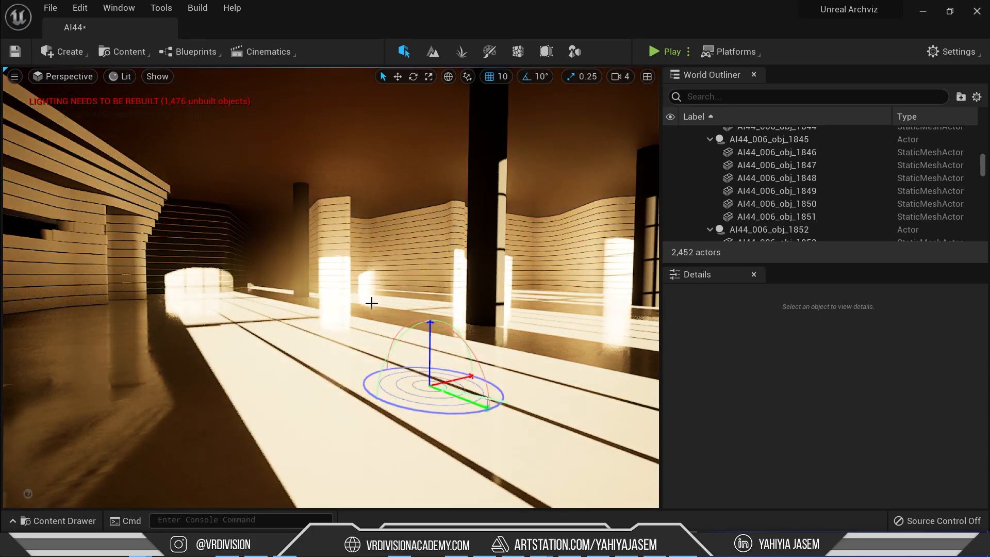
right_click_drag(372, 303, 397, 258)
key("ctrl+l")
Step: Select the area light AI44_006_Spots_inside_39 by the brick wall and set its intensity to 50 lumens
left_click(355, 152)
scroll(840, 464, "down", 5)
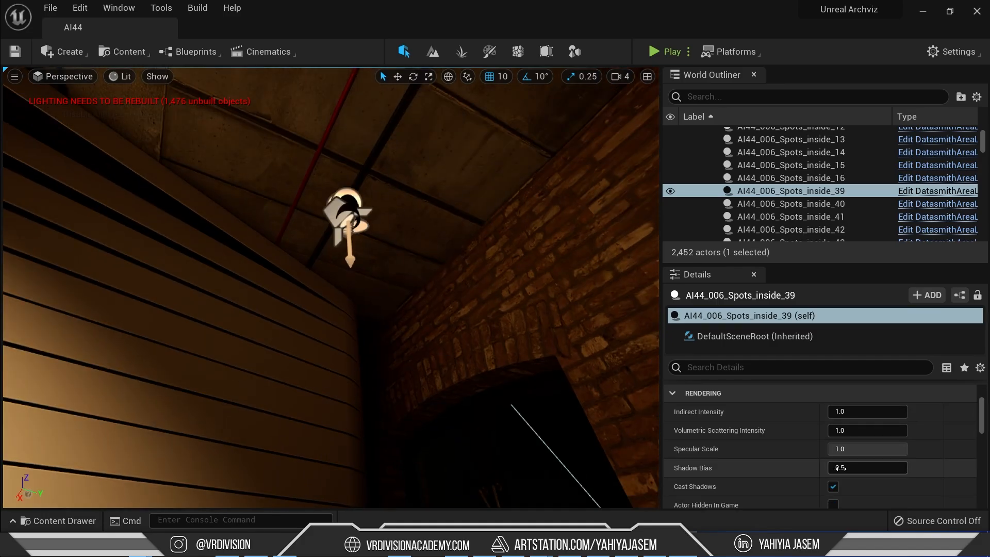
left_click_drag(781, 268, 781, 219)
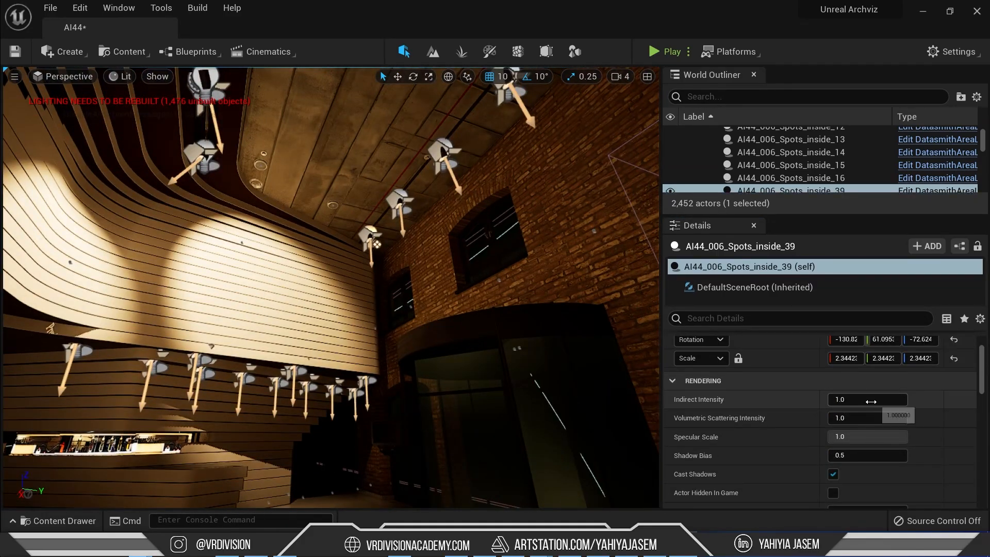
type("50")
key("Return")
right_click_drag(392, 309, 410, 281)
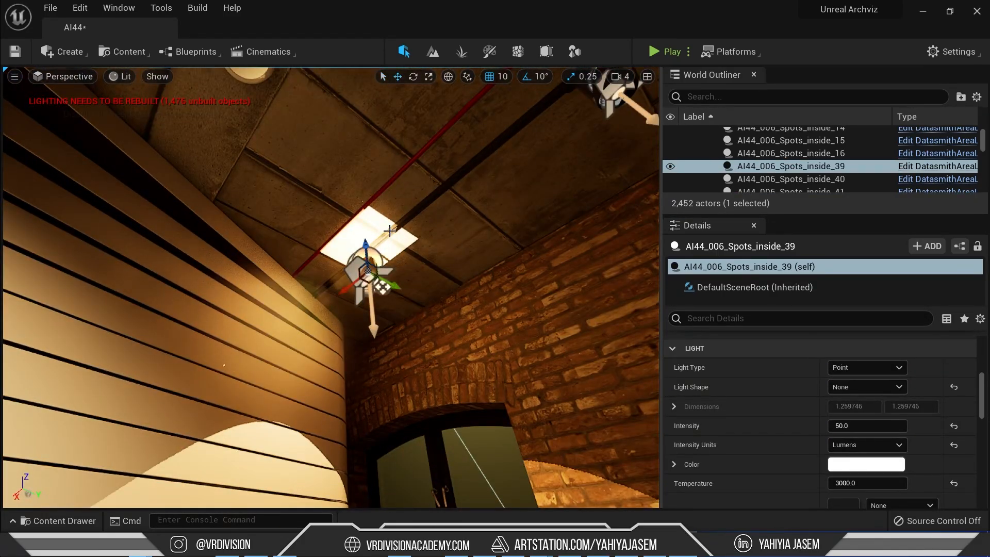
Step: Try moving and deleting the area light AI44_006_Spots_inside_39, undoing each change
right_click_drag(389, 231, 390, 288)
left_click_drag(349, 178, 344, 239)
key("ctrl+z")
key("Delete")
mouse_move(389, 292)
right_mouse_down()
mouse_move(388, 248)
mouse_move(394, 299)
right_mouse_up()
key("ctrl+z")
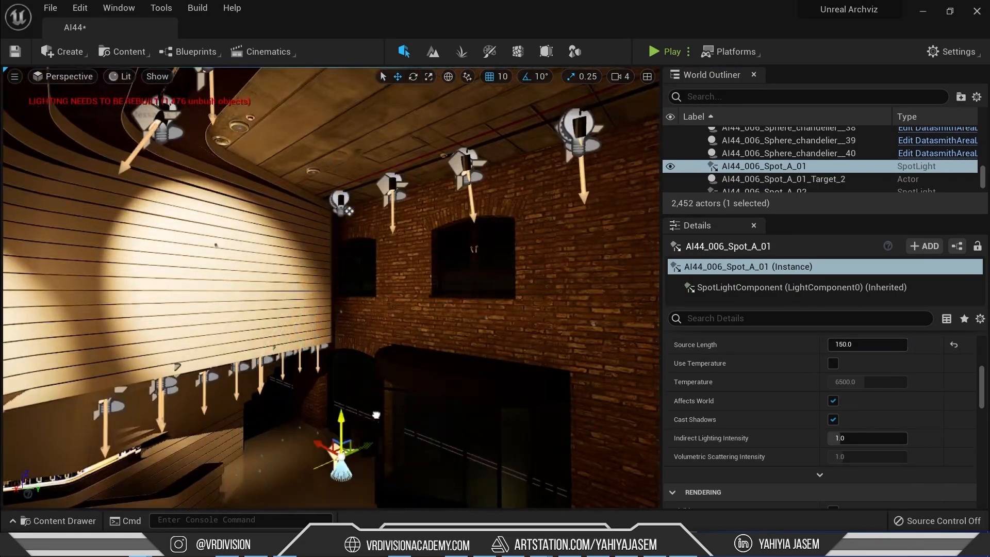
Step: Set the intensity of the spotlight AI44_006_Spot_A_01 to 20 cd
scroll(749, 406, "up", 3)
left_click(866, 440)
key("g")
right_click_drag(330, 289, 392, 288)
left_click(872, 440)
type("20")
key("Return")
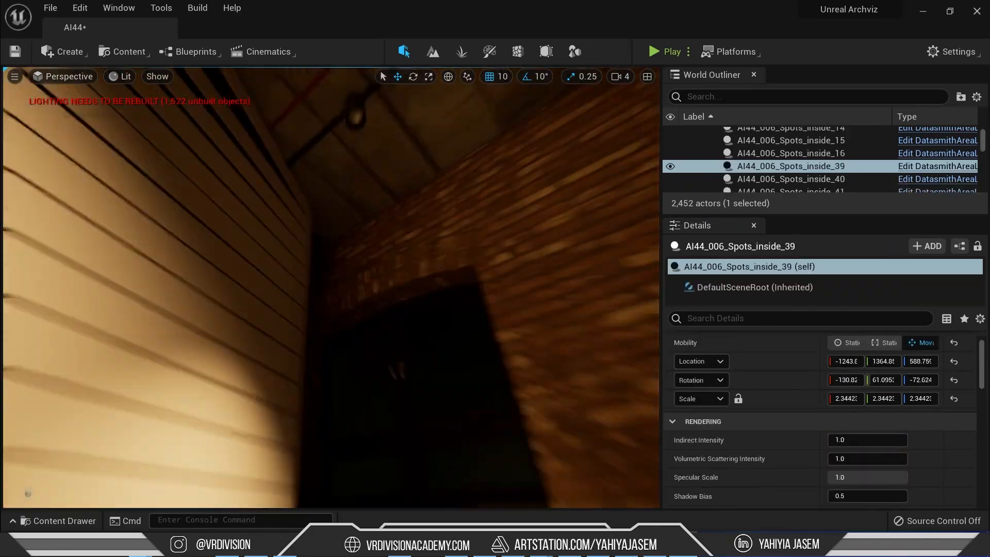
Step: Compare the light settings of the area lights AI44_006_Spots_inside_39 and AI44_006_Spots_inside_58 with the spotlight AI44_006_Spot_A_01
scroll(825, 412, "down", 5)
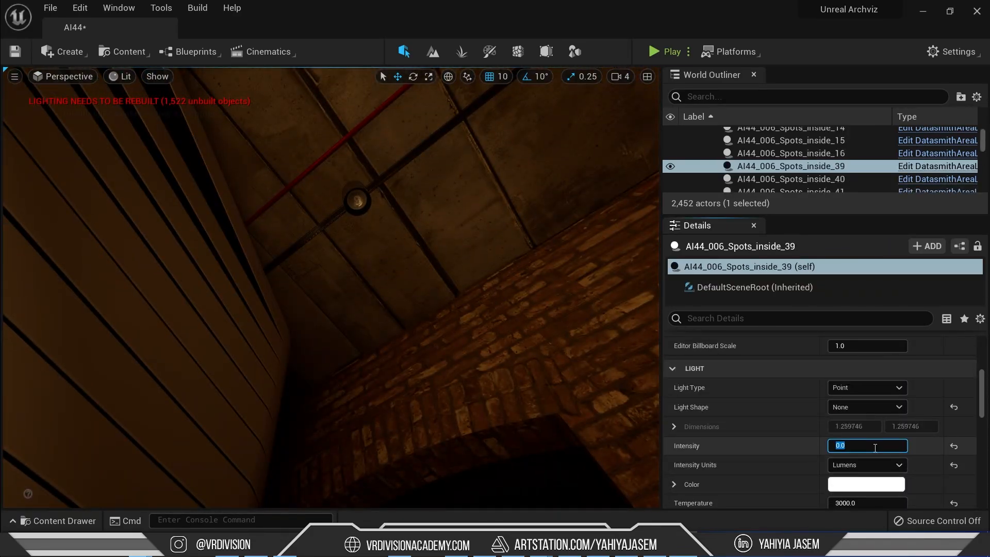
right_click_drag(392, 268, 428, 244)
left_click(359, 189)
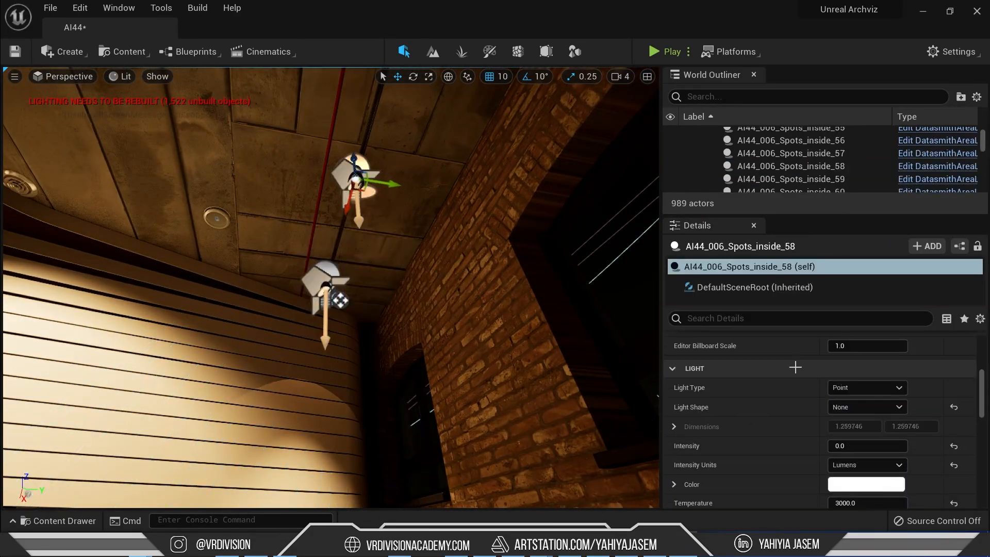
left_click(345, 195)
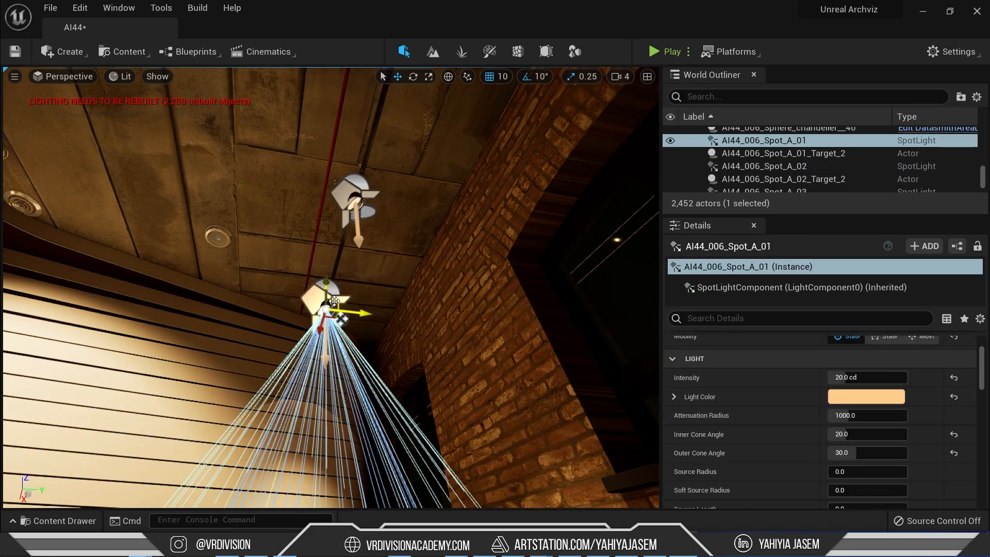
right_click_drag(421, 220, 490, 274)
key("Escape")
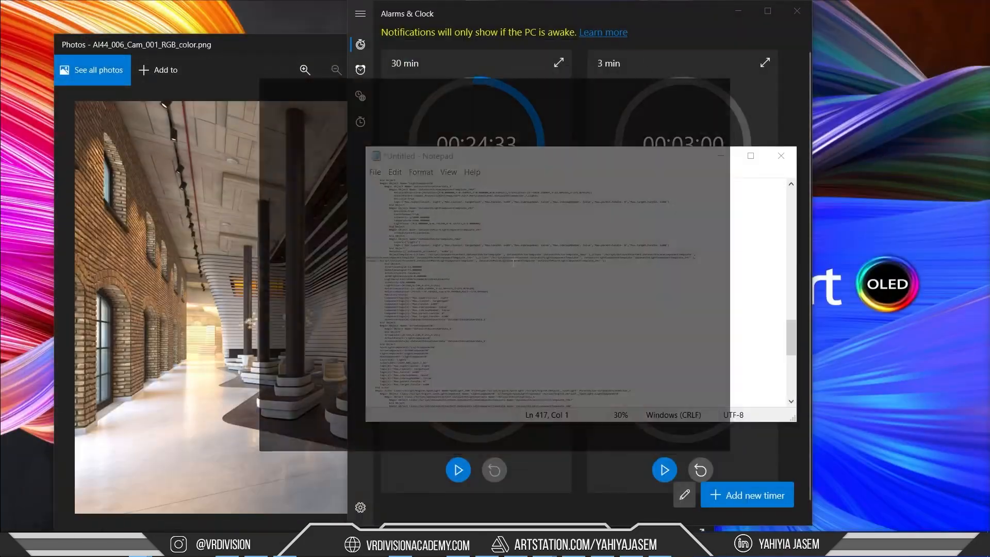
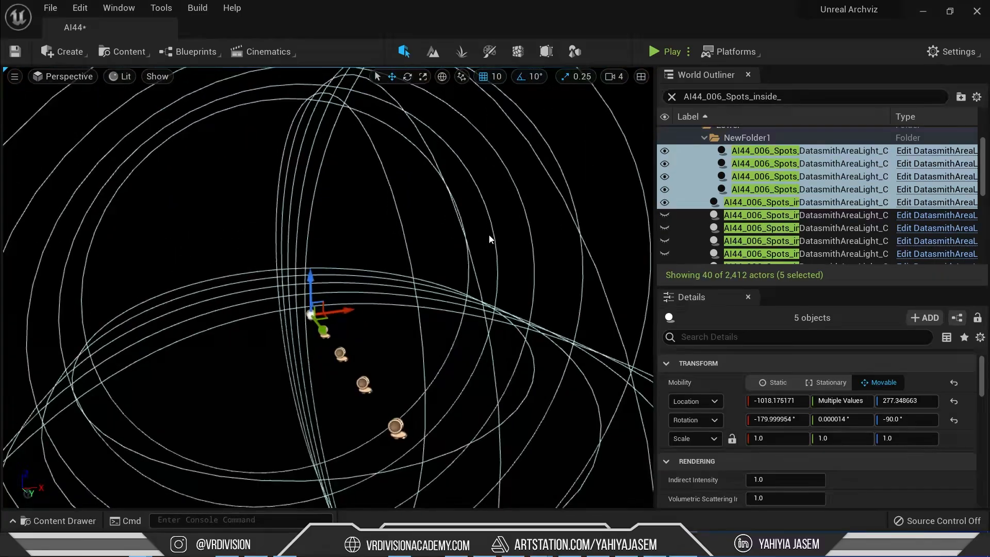
Step: Delete the Spots_inside area lights in the Lower folder and its NewFolder1 subfolder
key("Delete")
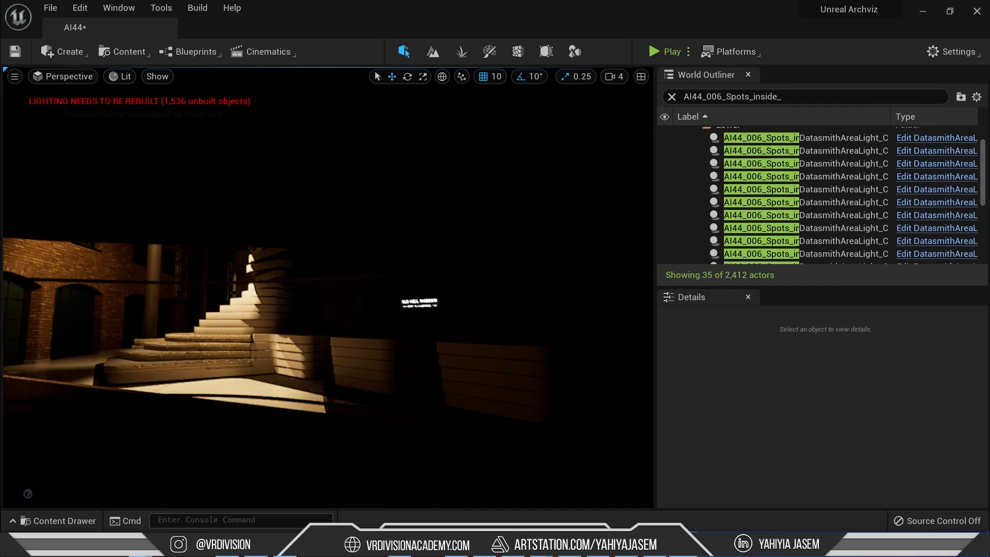
key("g")
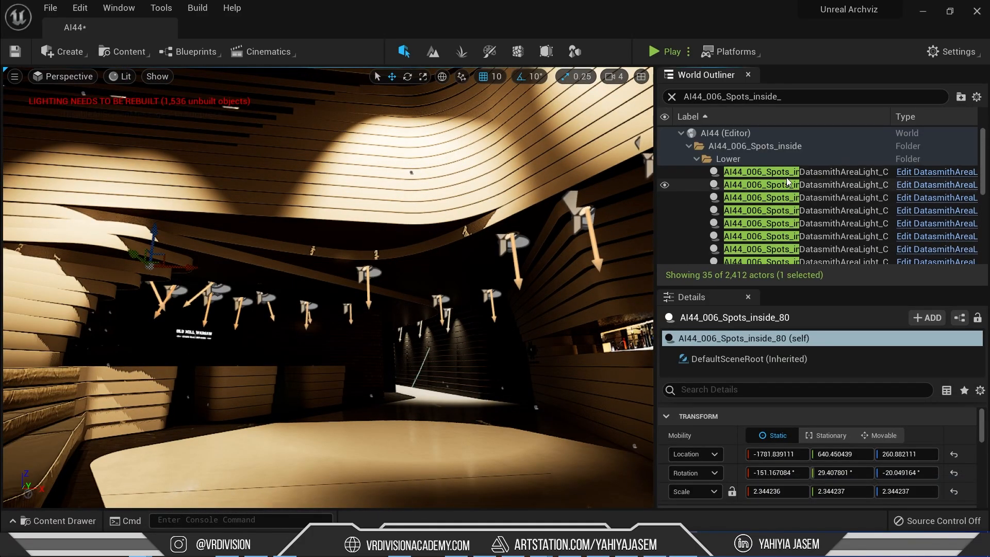
key("Delete")
left_click(572, 324)
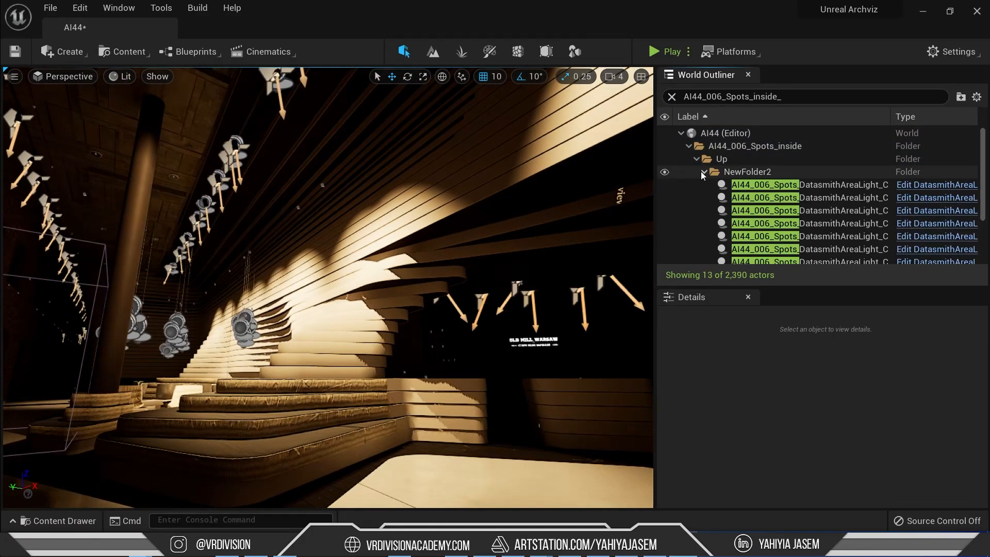
Step: Delete the remaining Spots_inside area lights in the Up folder and the AI44_006_Spots_inside folder
left_click(787, 258, "shift")
key("Delete")
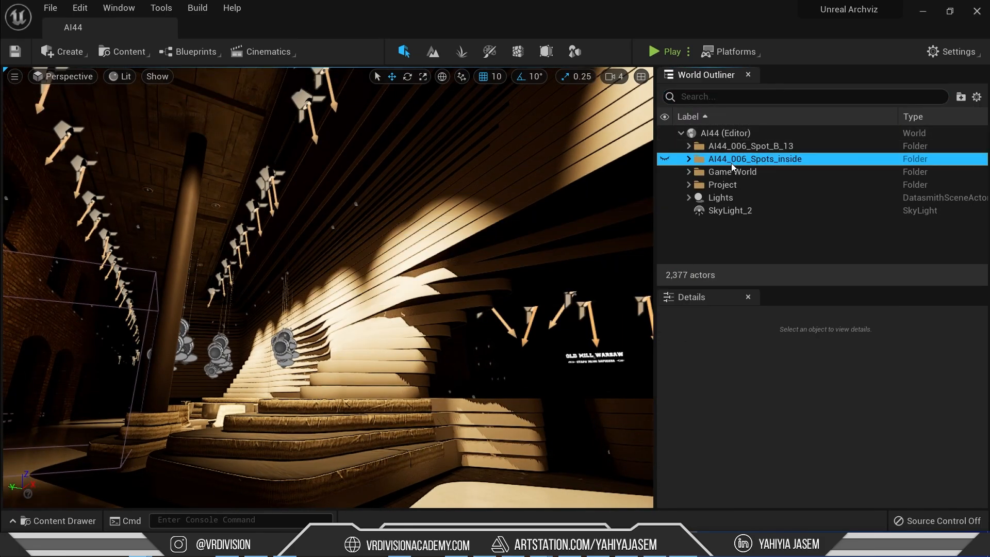
key("Delete")
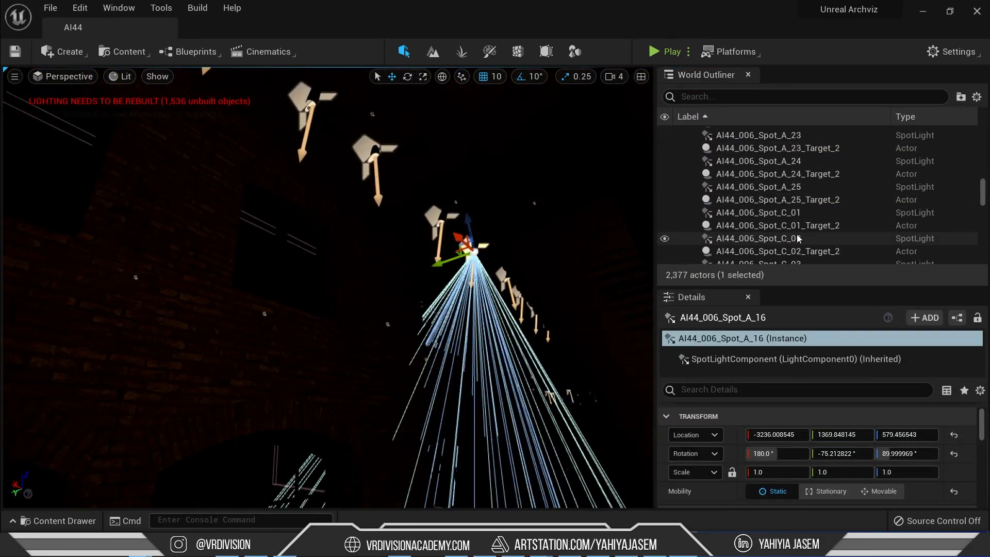
Step: Filter the outliner by AI44_006_Spot_A_ and enlarge the list area
type("AI44_006_Spot_A_16")
key("BackSpace")
key("BackSpace")
left_click_drag(841, 288, 841, 406)
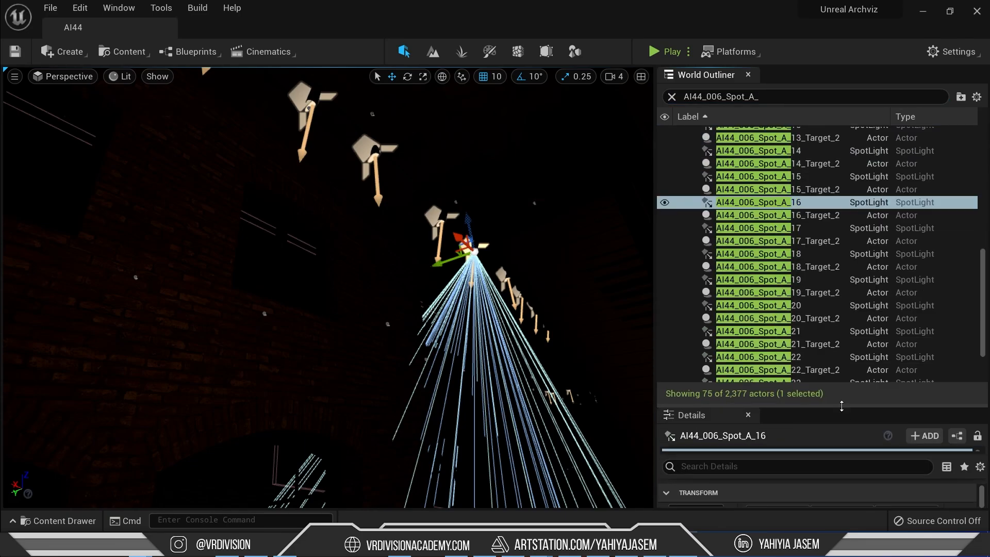
Step: Select the Spot_A spotlights together with their Target_2 actors and move them into a new folder named AI44_006_Spot_A
scroll(794, 232, "up", 10)
left_click(778, 172)
left_click(791, 133)
left_click(779, 172)
scroll(766, 309, "down", 12)
left_click(746, 376, "shift")
right_click(746, 375)
mouse_move(779, 517)
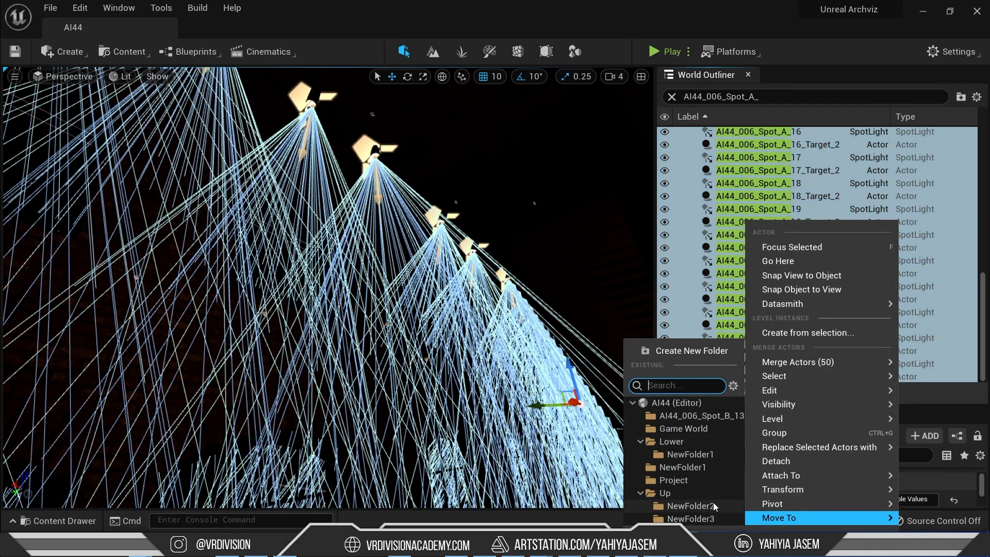
left_click(692, 364)
type("AI44_006_Spot_A")
key("Return")
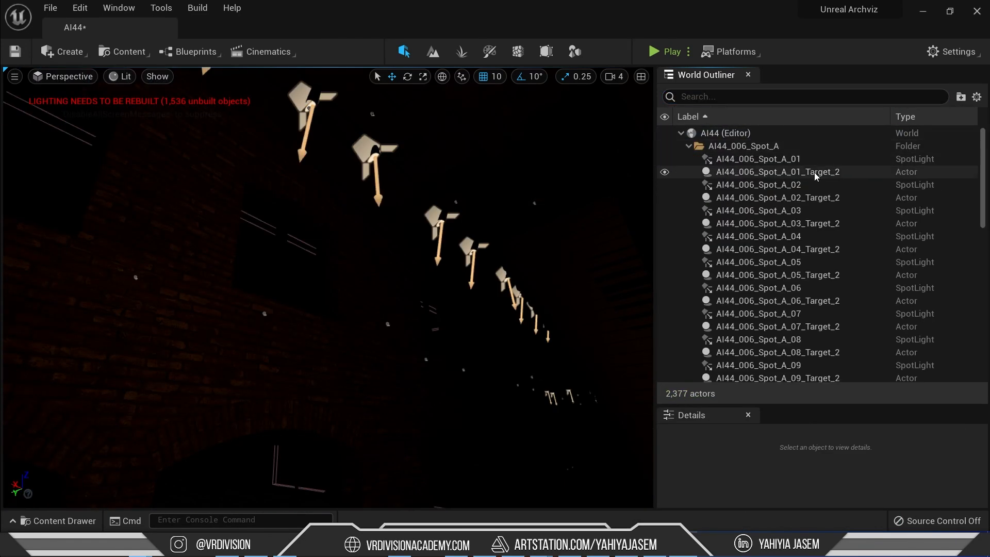
Step: Search the outliner for the spotlights' Target_2 actors and delete them
type("01_Target_2")
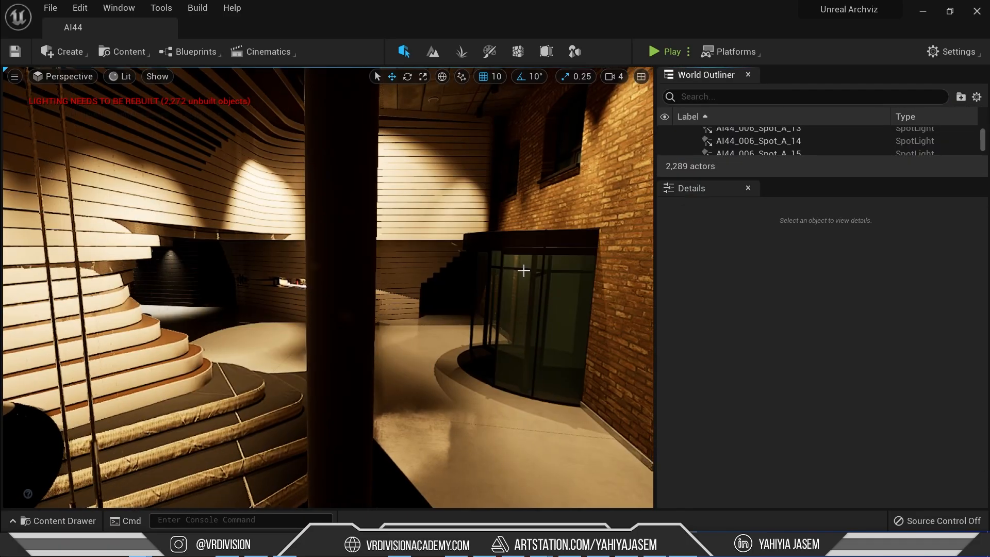
Step: Select the ceiling area light AI44_006_roof and adjust its intensity, checking the ceiling without light icons
mouse_move(374, 182)
right_mouse_down()
mouse_move(475, 139)
mouse_move(374, 181)
right_mouse_up()
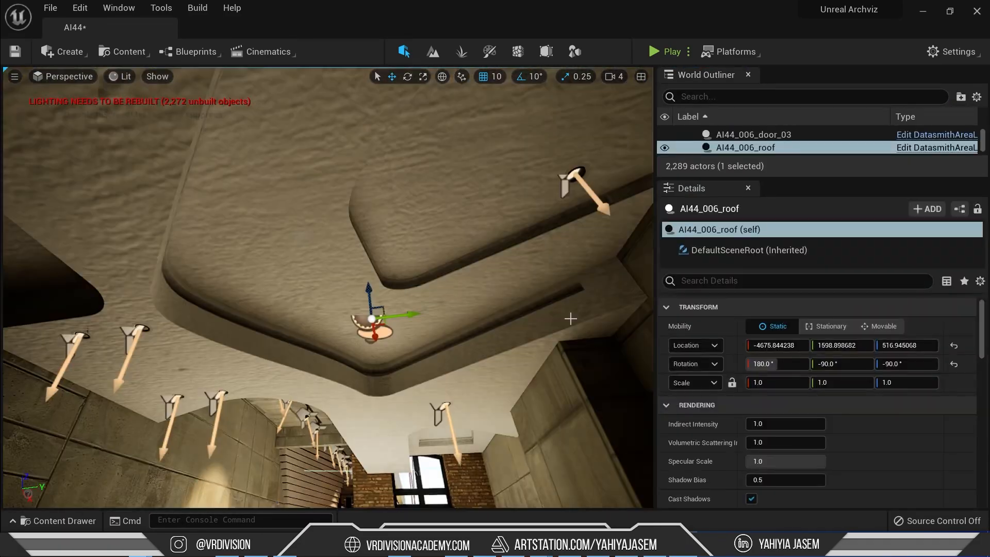
scroll(779, 375, "down", 3)
left_click_drag(779, 409, 825, 410)
key("g")
right_click_drag(516, 310, 392, 320)
key("g")
Step: Select the spotlights AI44_006_Spot_E_06 and AI44_006_Spot_E_07 and set their intensity to 10 cd
left_click(278, 315)
left_click(292, 398, "ctrl")
scroll(808, 363, "up", 3)
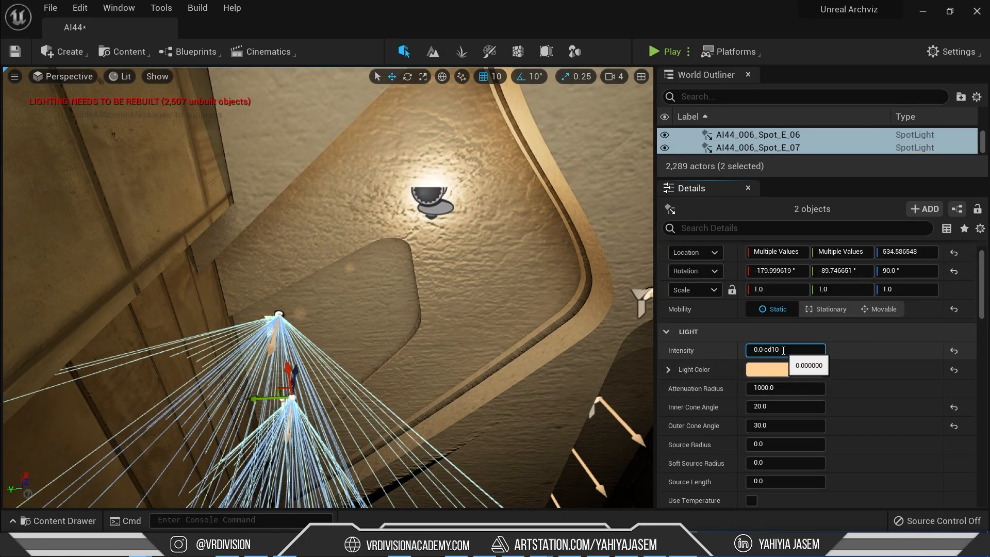
type("10")
key("Return")
Step: Select the neighbouring spotlight AI44_006_Spot_E_08, enlarge the outliner to list the Spot_E lights and pick AI44_006_Spot_E_09
right_click_drag(464, 289, 444, 301)
key("g")
key("g")
left_click(384, 277)
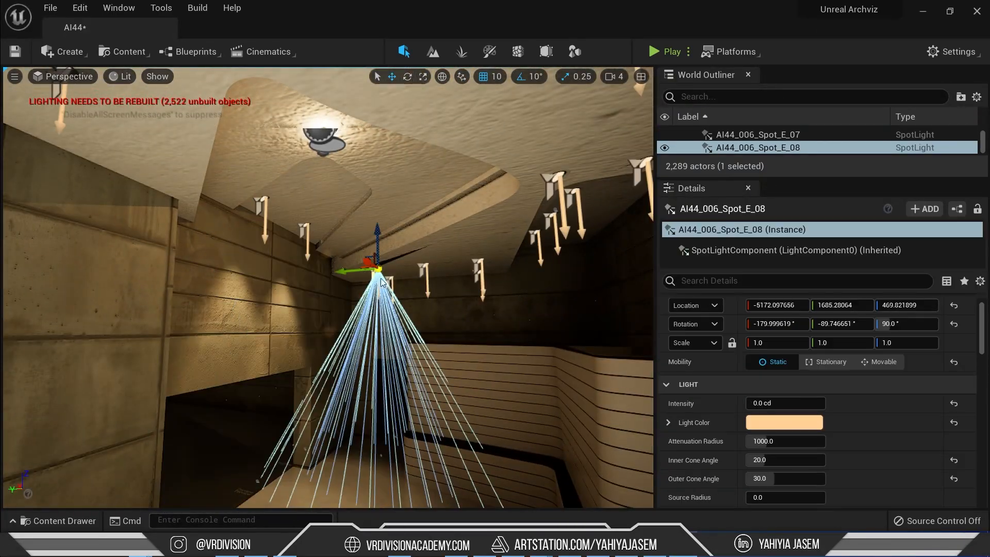
right_click_drag(384, 277, 362, 212)
left_click_drag(766, 178, 783, 367)
left_click(797, 160)
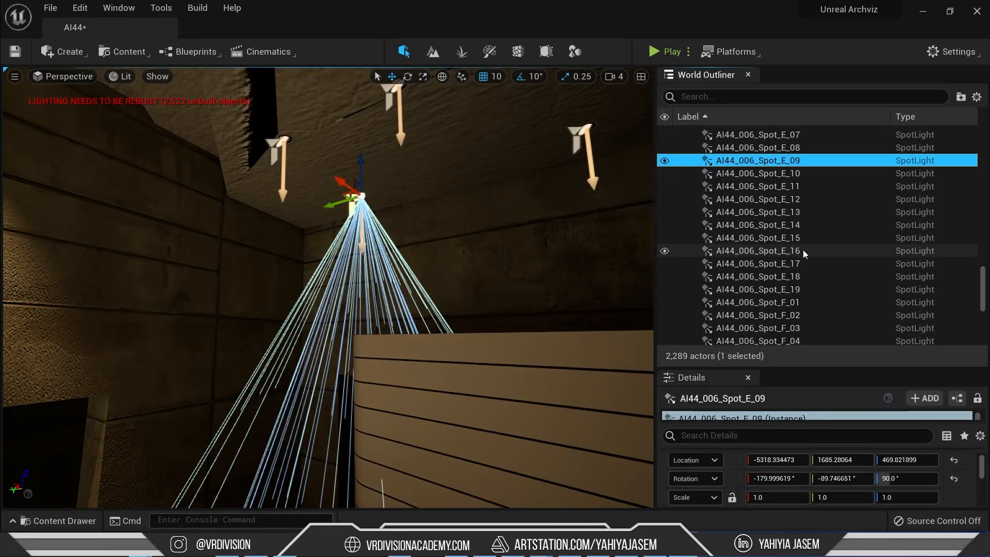
Step: Select all the spotlights from AI44_006_Spot_E_01 to AI44_006_Spot_E_19 and set their intensity to 10 cd
scroll(802, 258, "up", 5)
left_click(791, 160)
scroll(799, 258, "down", 6)
left_click(803, 209, "shift")
key("f")
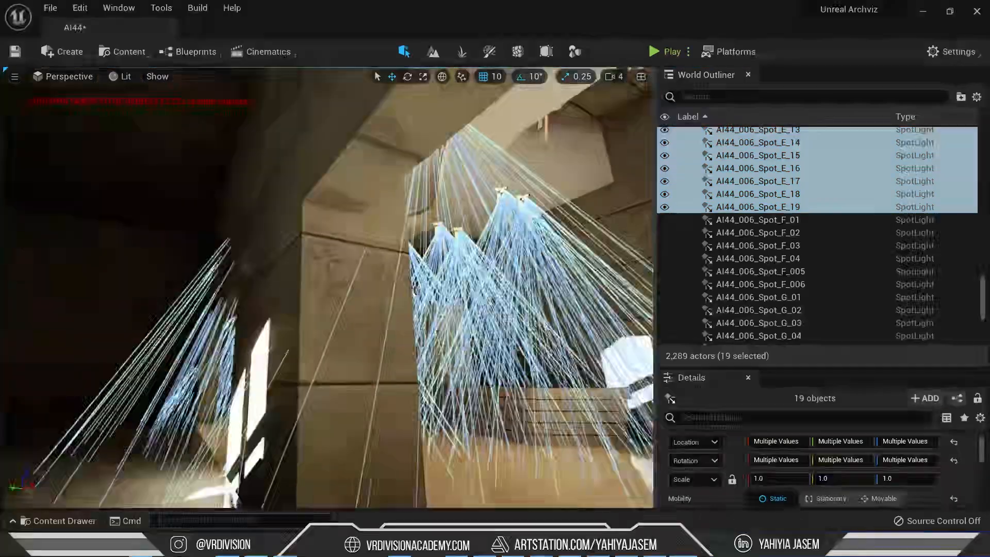
left_click_drag(799, 367, 799, 196)
type("10")
key("Return")
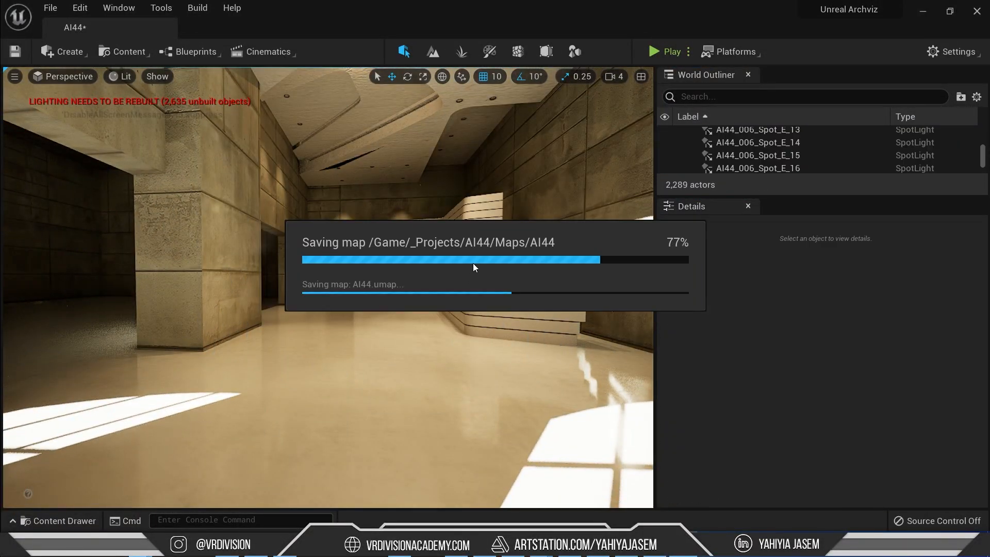
Step: Select the actor AI44_006_Spot_E_18_Target, copy the word Target from its label and filter the outliner by it
right_click_drag(472, 263, 431, 312)
key("g")
left_click(368, 295)
left_click_drag(819, 196, 819, 435)
left_click(818, 159)
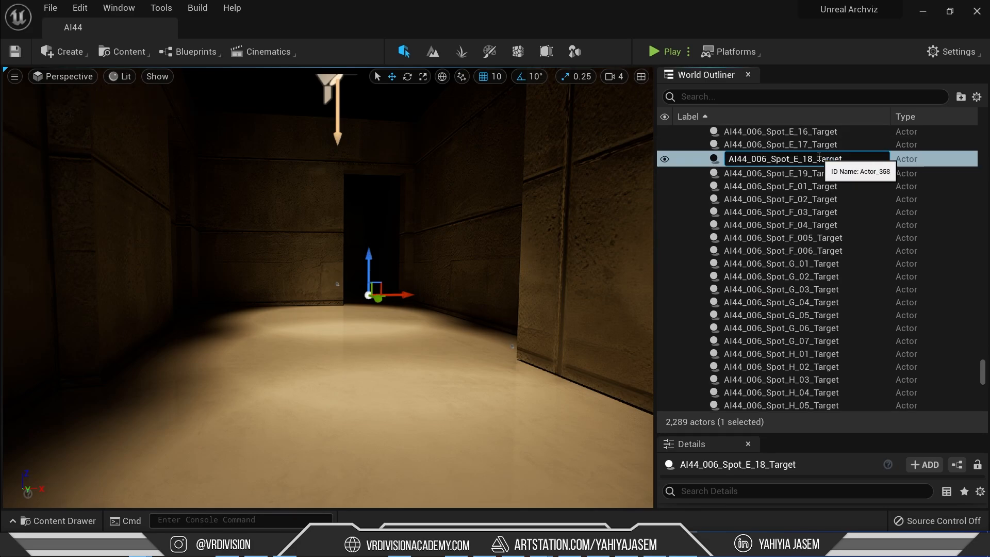
left_click_drag(818, 158, 845, 159)
key("ctrl+c")
left_click(785, 96)
key("ctrl+v")
Step: Delete all light target actors from AI44_006_Spot_A_01_Target to AI44_006_Spot_I_05_Target, keeping the camera targets, and clear the outliner filter
scroll(927, 304, "down", 10)
left_click(909, 404)
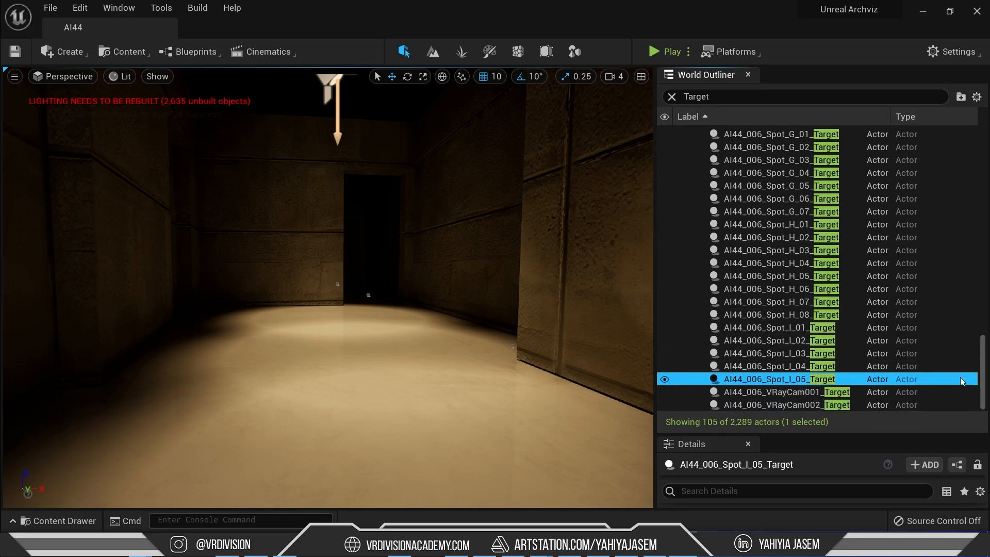
scroll(967, 258, "up", 10)
left_click(824, 223, "shift")
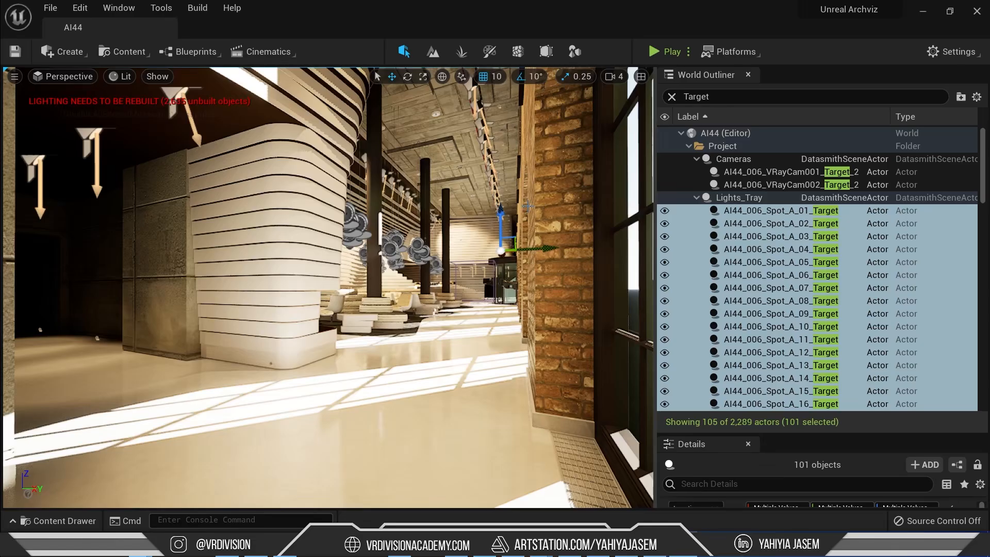
key("Delete")
left_click(570, 334)
left_click(671, 97)
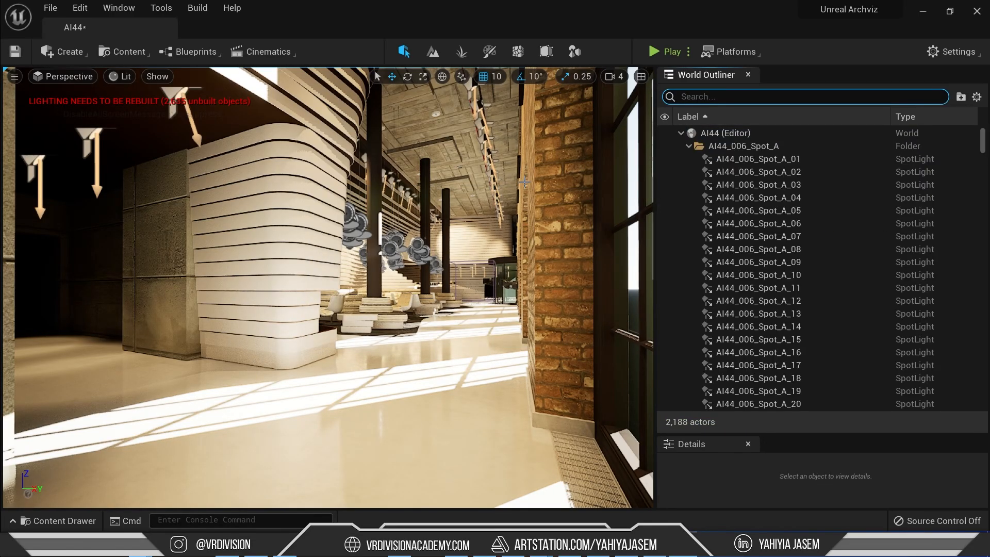
Step: Save the level and select the sphere mesh AI44_006_obj_0338 of the pendant chandelier
type("g")
key("ctrl+s")
right_click_drag(470, 217, 248, 217)
right_click_drag(328, 257, 495, 310)
left_click(413, 241)
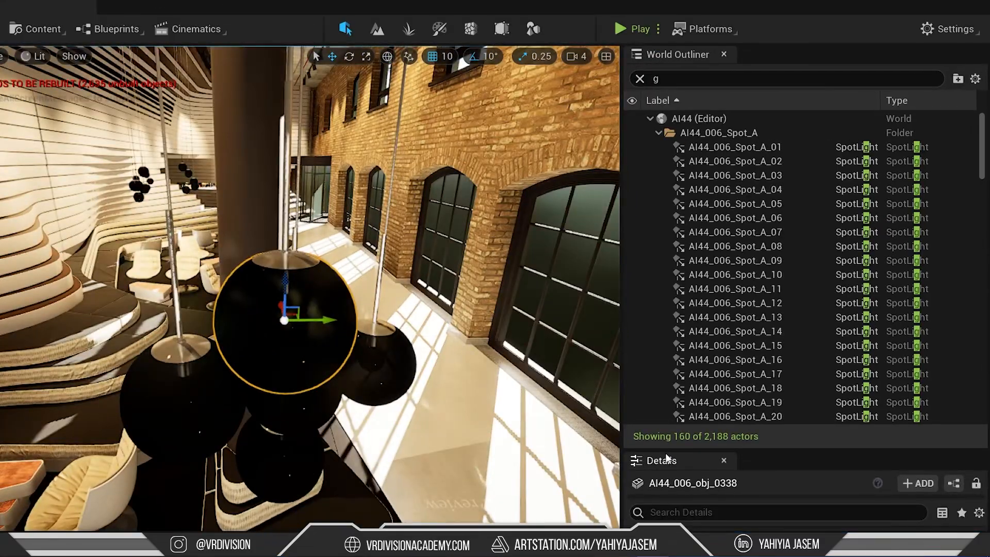
Step: Enlarge the details area and open the sphere's material instance AI44_006_033 for editing
left_click_drag(699, 434, 704, 193)
scroll(784, 432, "down", 3)
double_click(738, 419)
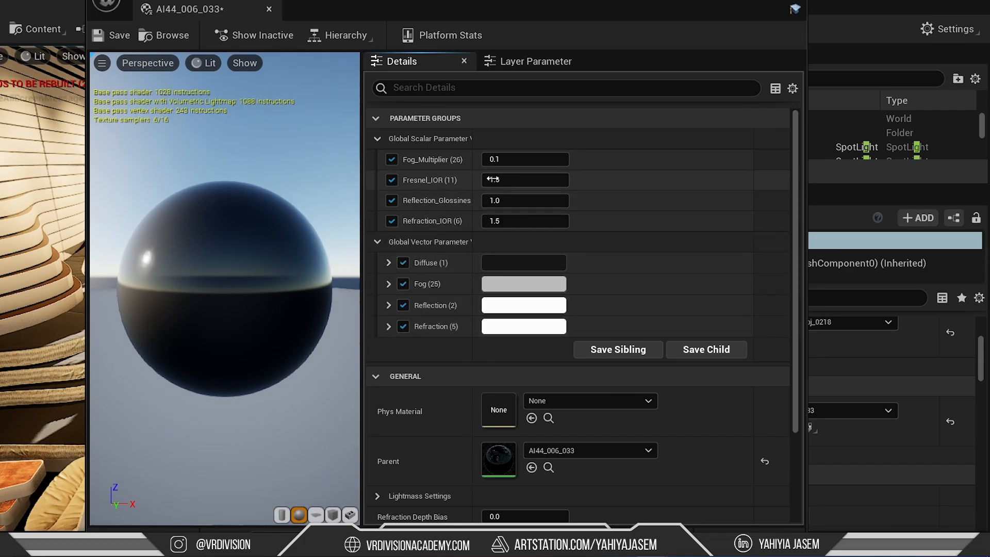
Step: Try the chandelier glass with a fog multiplier of about 3.24, reflection glossiness about 0.74 and refraction IOR about 25
left_click_drag(305, 247, 186, 217)
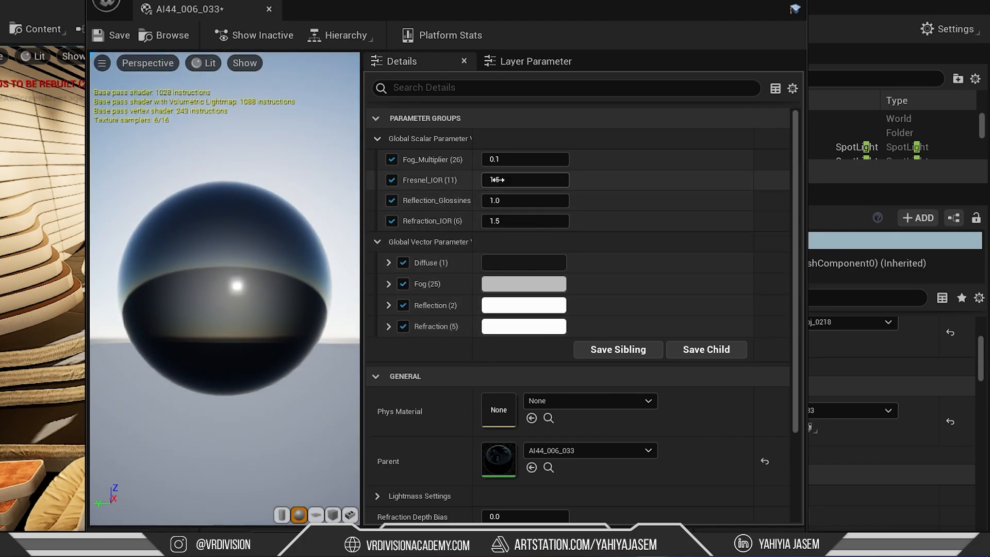
mouse_move(496, 179)
left_mouse_down()
mouse_move(485, 179)
mouse_move(493, 184)
left_mouse_up()
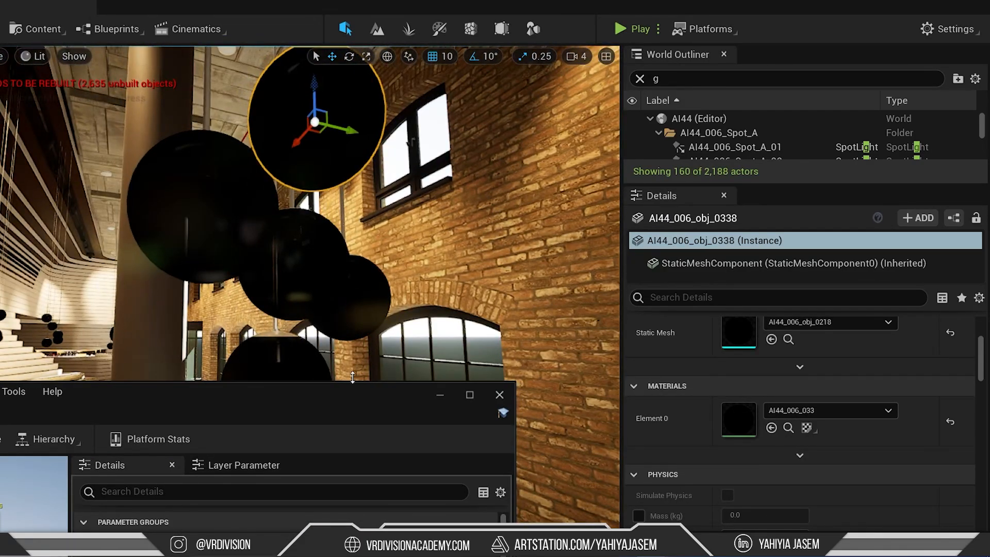
left_click_drag(259, 394, 260, 44)
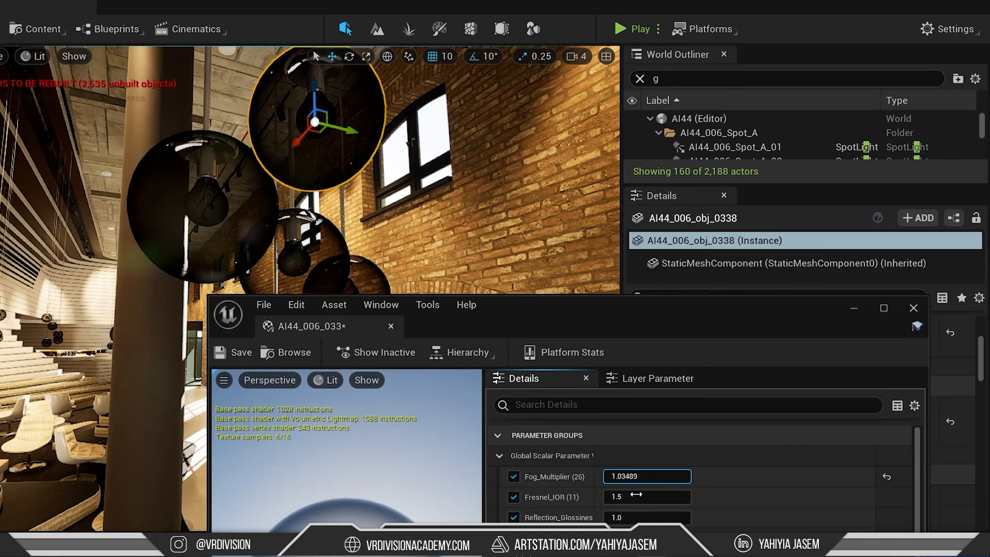
left_click_drag(626, 476, 669, 477)
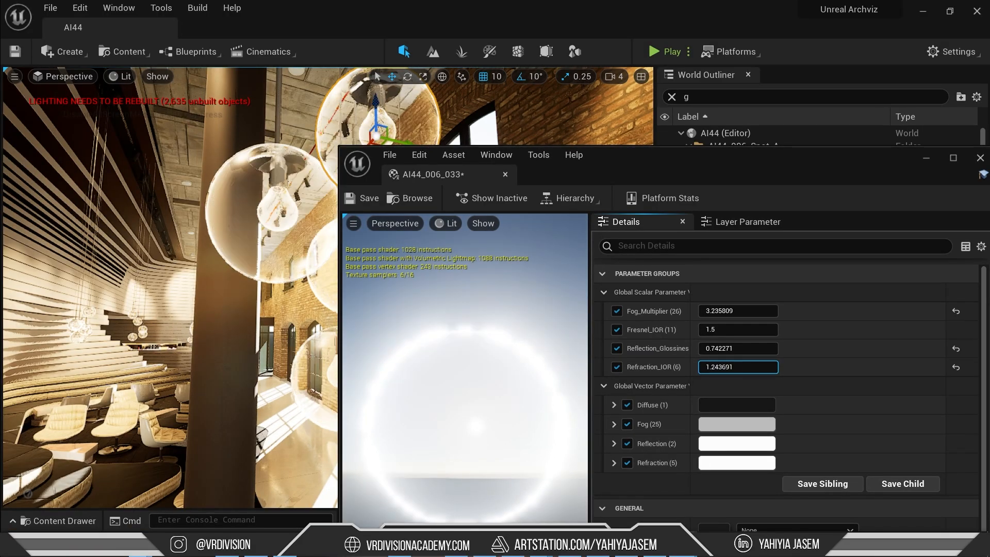
mouse_move(920, 365)
left_mouse_down()
mouse_move(907, 365)
mouse_move(930, 365)
left_mouse_up()
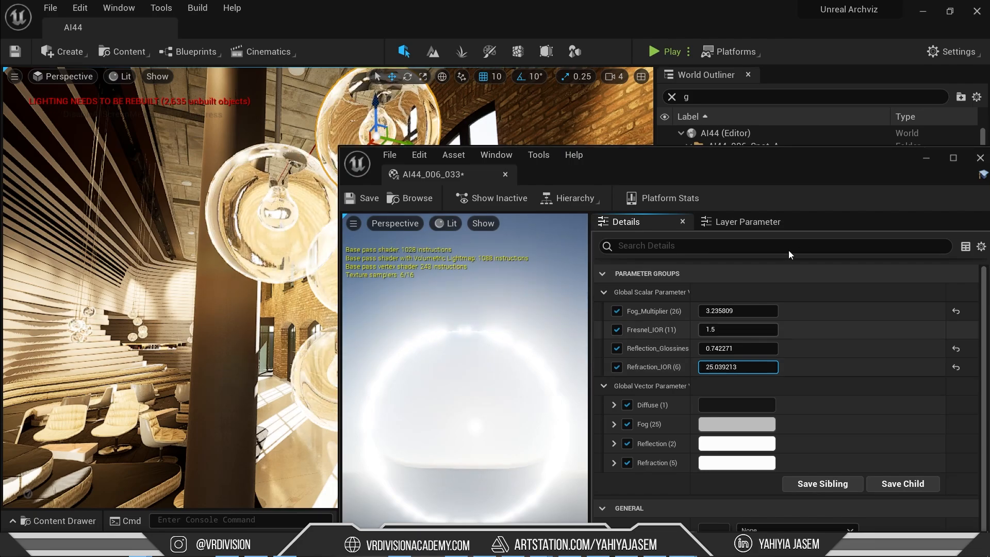
Step: Set the glass material's Fog_Multiplier to 2 and Refraction_IOR to 10
left_click(735, 311)
type("0")
key("Return")
type("1")
key("Return")
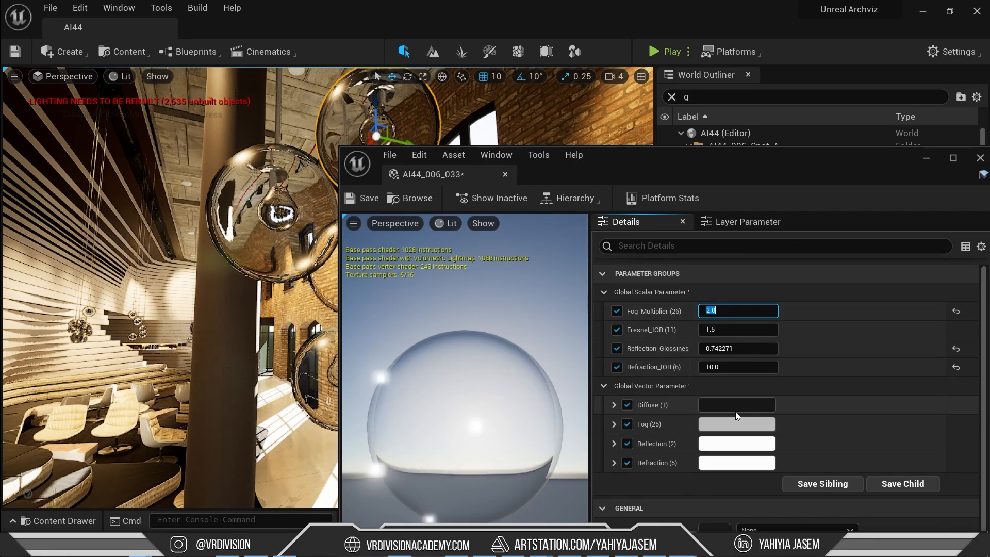
Step: Try a different Diffuse colour on the glass material and return it to its default
left_click(736, 410)
left_click(636, 256)
left_click(509, 312)
left_click(634, 525)
left_click(956, 405)
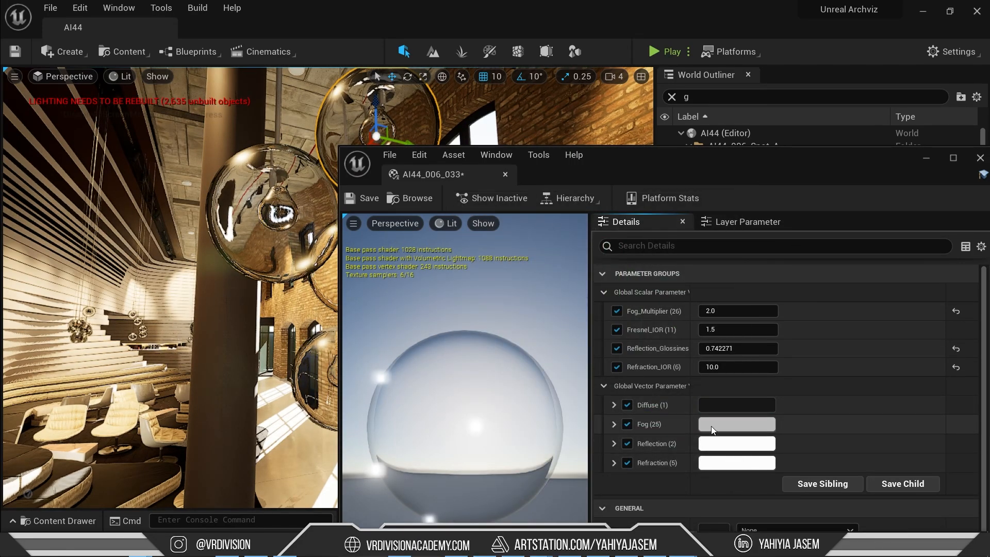
Step: Try tinted Fog and Reflection colours on the glass material, including a pale turquoise reflection, and discard both changes
left_click(711, 426)
left_click(534, 270)
left_click(707, 525)
left_click(736, 444)
left_click(549, 270)
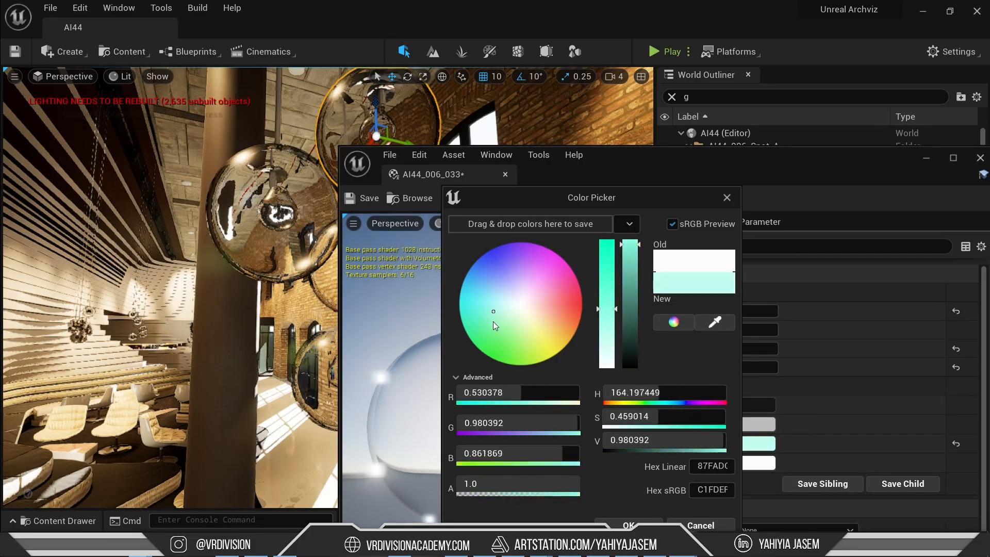
left_click(700, 525)
Step: Test tints on the glass material's Refraction colour and set it to pure white
left_click(720, 463)
left_click(510, 299)
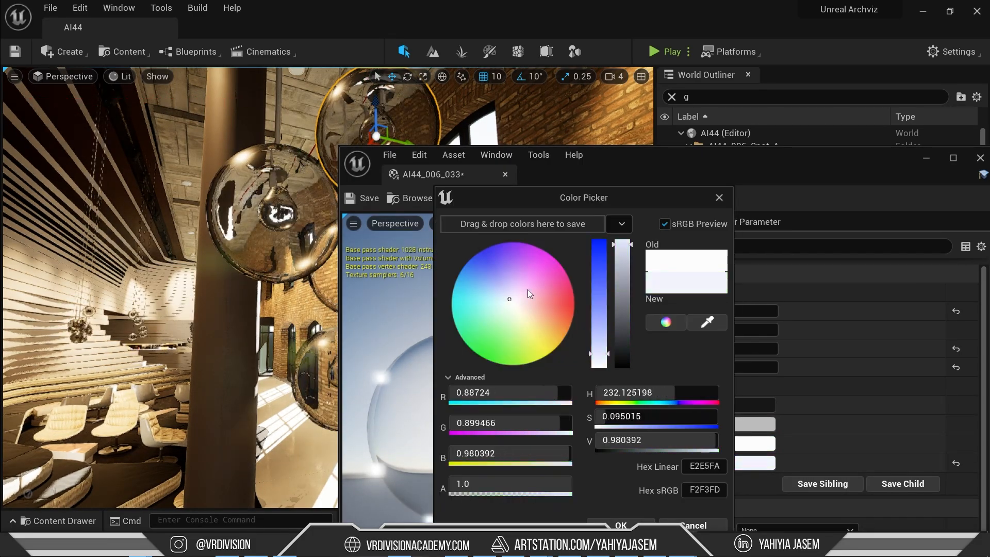
left_click_drag(528, 289, 570, 304)
left_click_drag(603, 404, 603, 384)
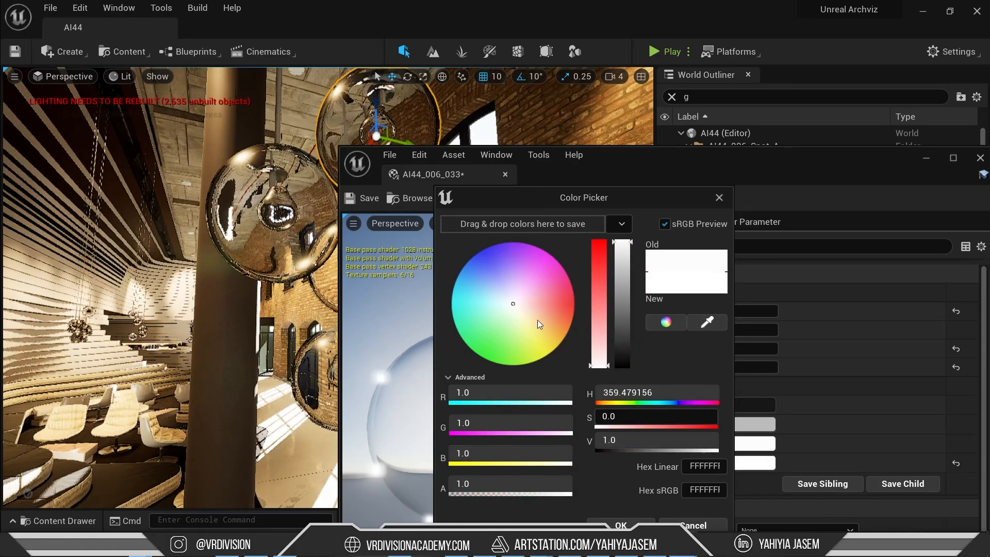
left_click_drag(600, 320, 600, 346)
left_click(703, 526)
left_click(738, 464)
left_click_drag(640, 258, 643, 235)
left_click(738, 198)
Step: Lighten the Diffuse colour to a light grey and raise Fog_Multiplier to about 2.88
left_click(753, 405)
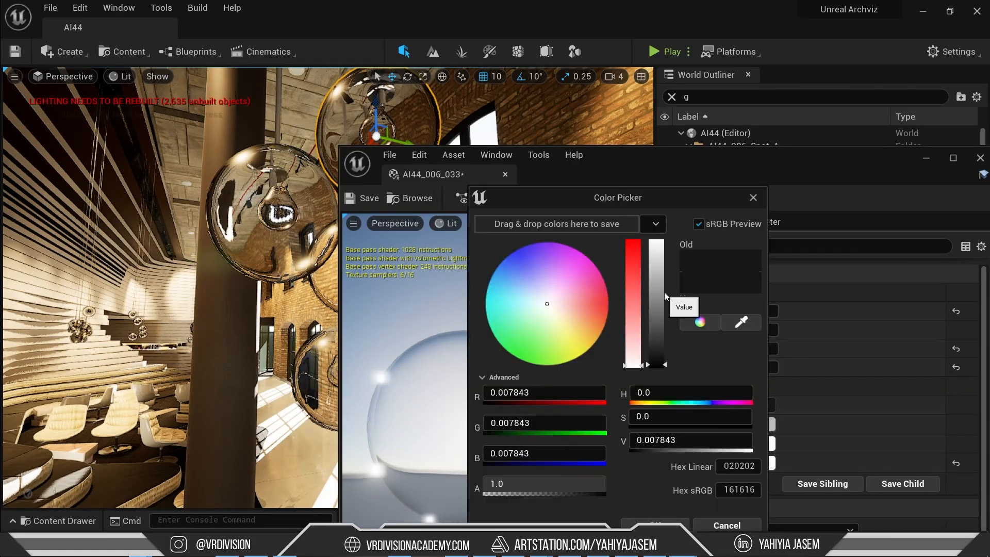
left_click_drag(660, 292, 658, 274)
left_click(753, 198)
left_click_drag(743, 311, 760, 311)
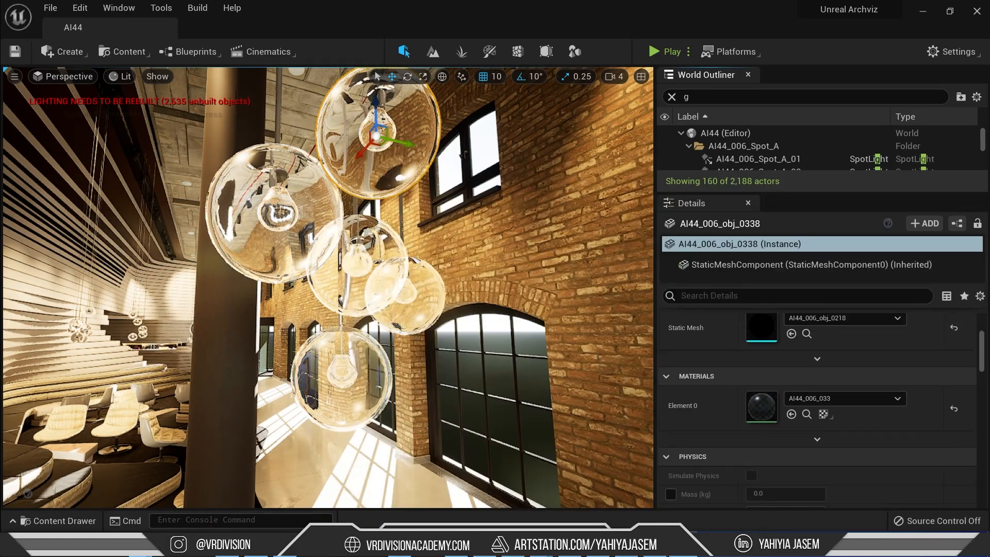
Step: Select the chandelier sphere AI44_006_obj_0311, reopen its material instance AI44_006_033 and set Refraction_IOR to 3
right_click_drag(330, 289, 330, 289)
left_click(467, 230)
double_click(762, 415)
left_click(723, 363)
type("10")
key("Return")
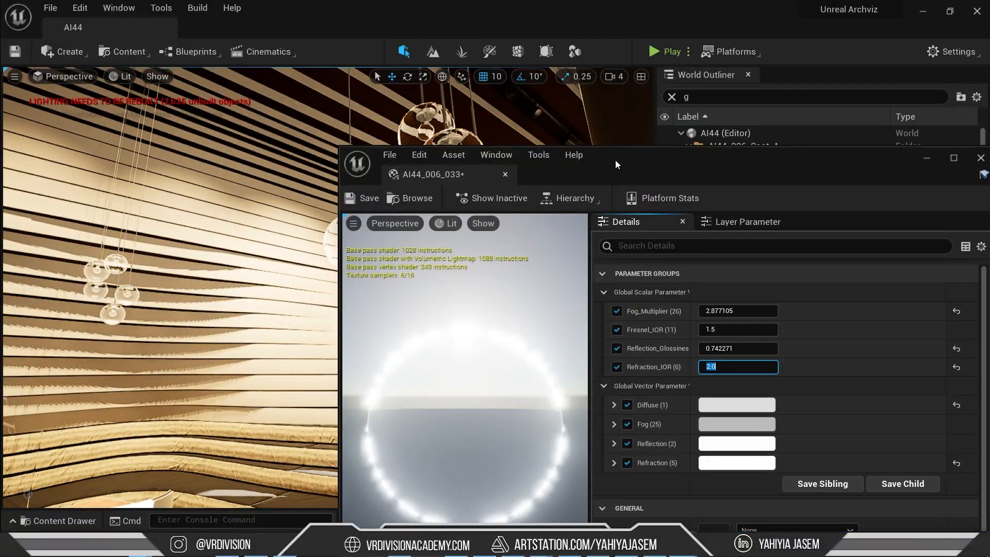
left_click_drag(615, 159, 545, 242)
type("3")
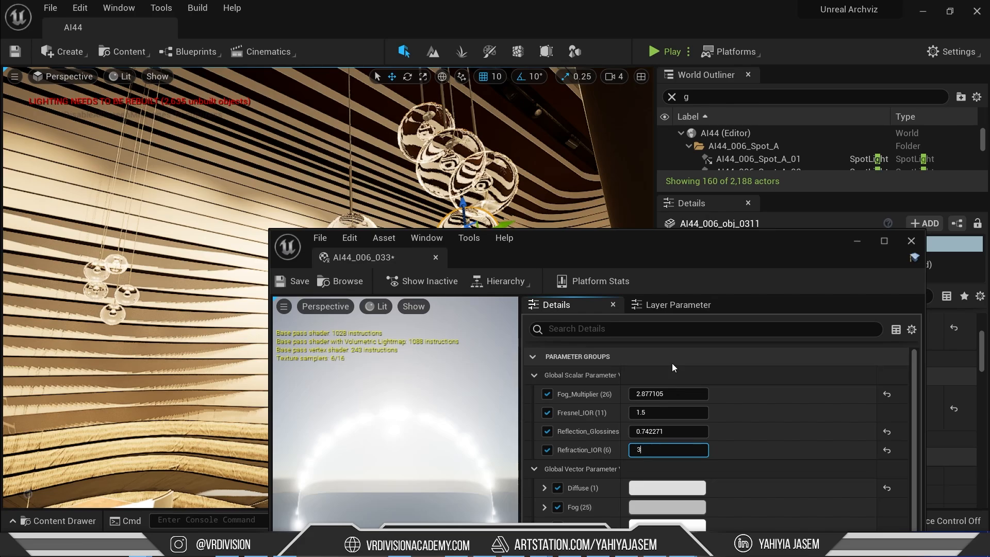
Step: Set Fog_Multiplier to 2.5 and restore Reflection_Glossiness to its default of 1.0
left_click(667, 393)
type("2")
key("Return")
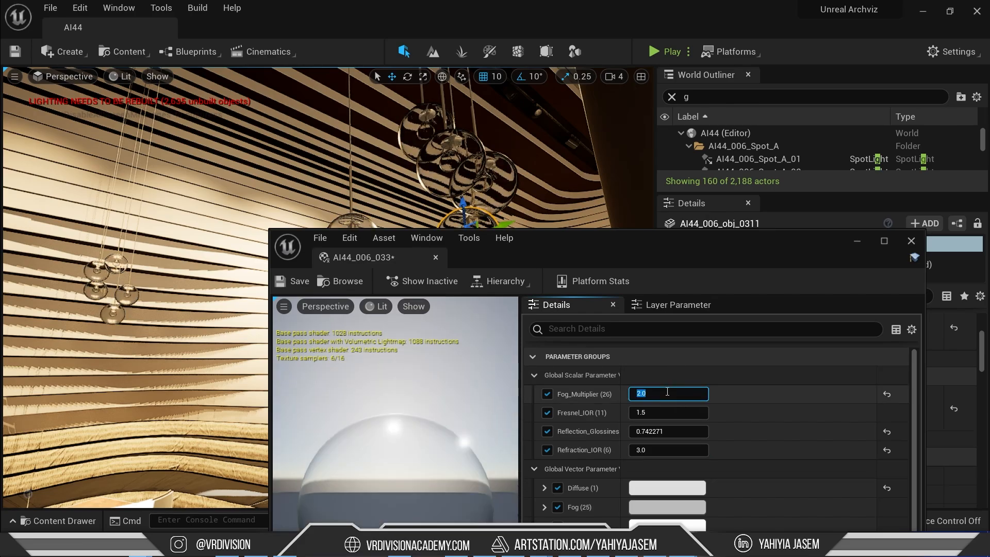
type("2.5")
key("Return")
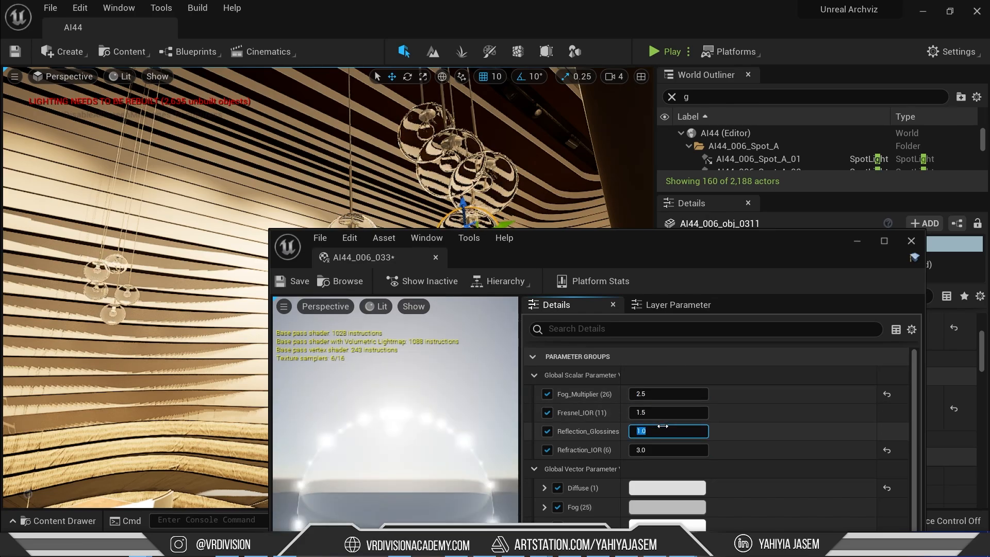
Step: Try a purple Fog colour on the glass material
scroll(729, 452, "down", 2)
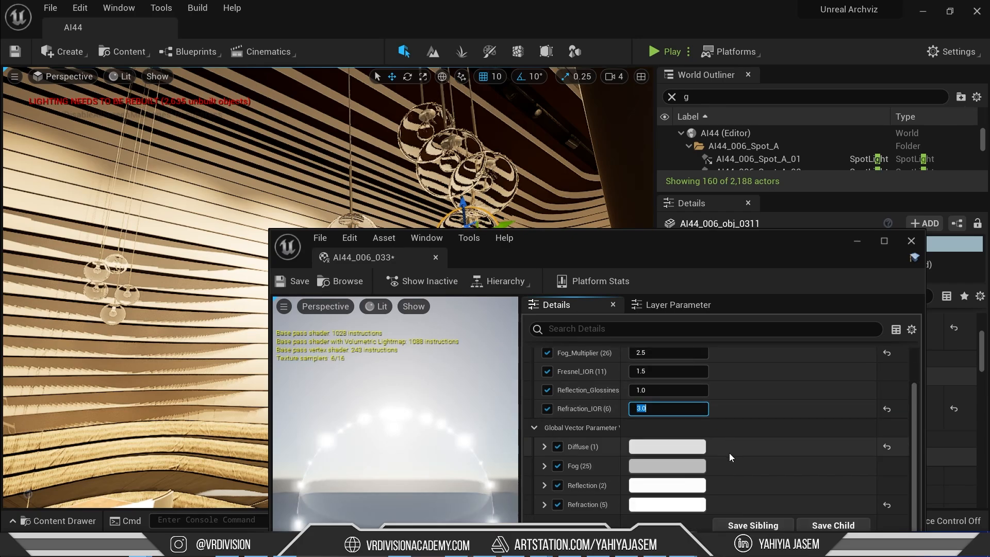
left_click(666, 447)
left_click(790, 316)
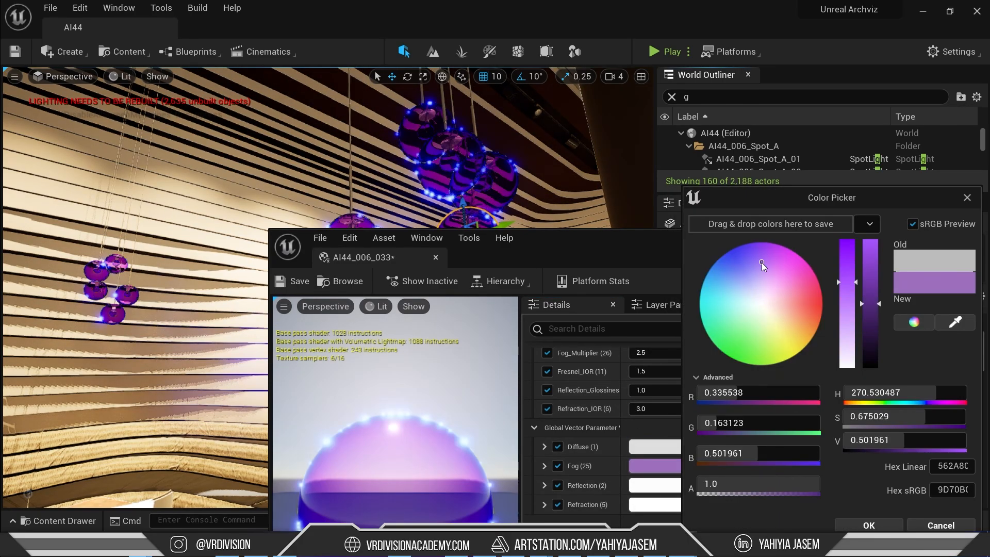
left_click_drag(762, 262, 786, 304)
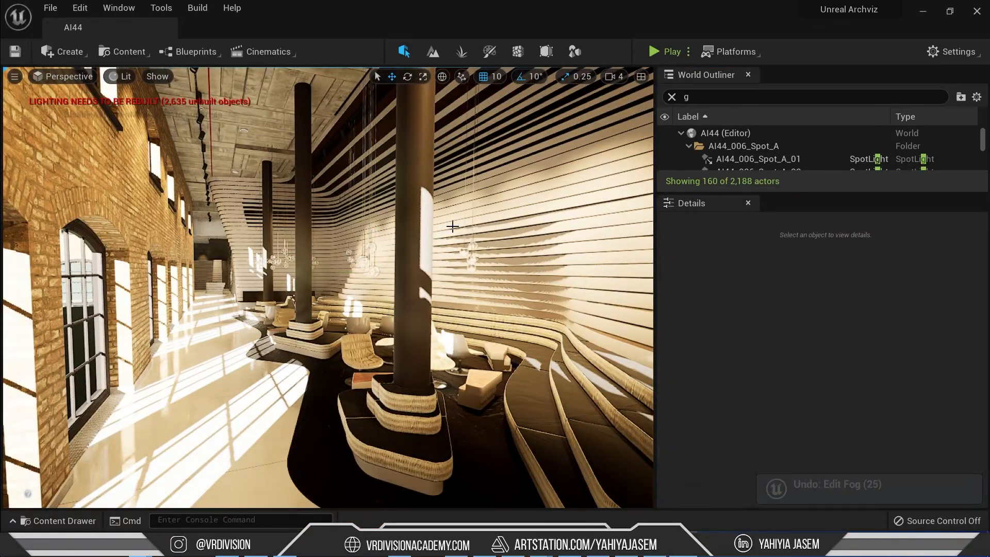
Step: Save the level and select all the Datasmith sphere area lights of the chandeliers in the outliner
left_click(453, 221)
double_click(761, 405)
left_click(112, 368)
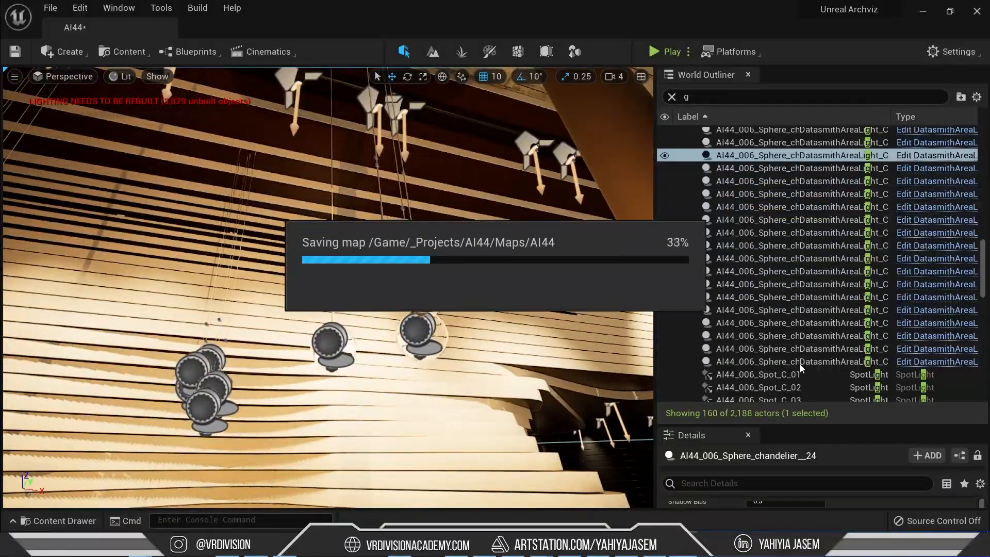
left_click(803, 257, "shift")
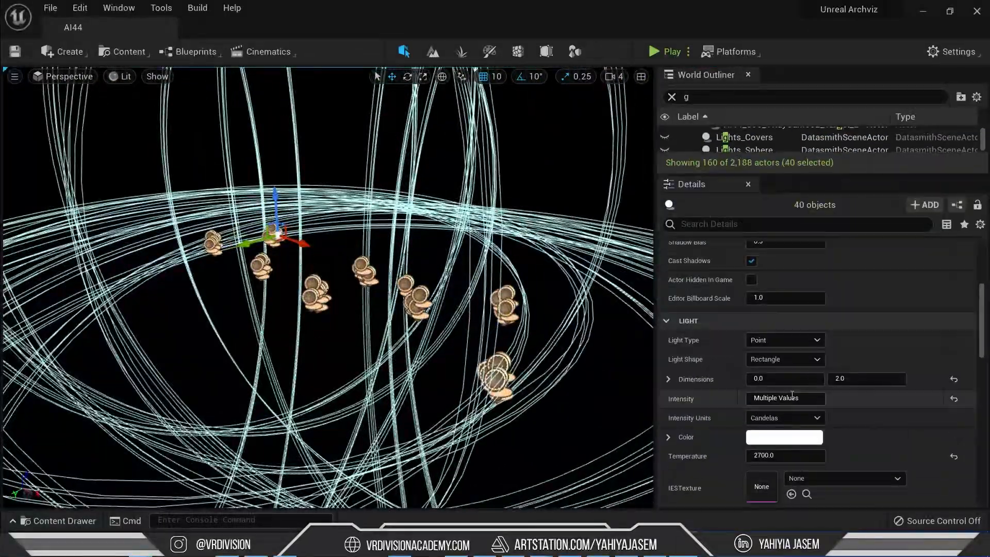
Step: Set the intensity of the selected chandelier lights to 0.1 candelas
type("0.1")
key("Return")
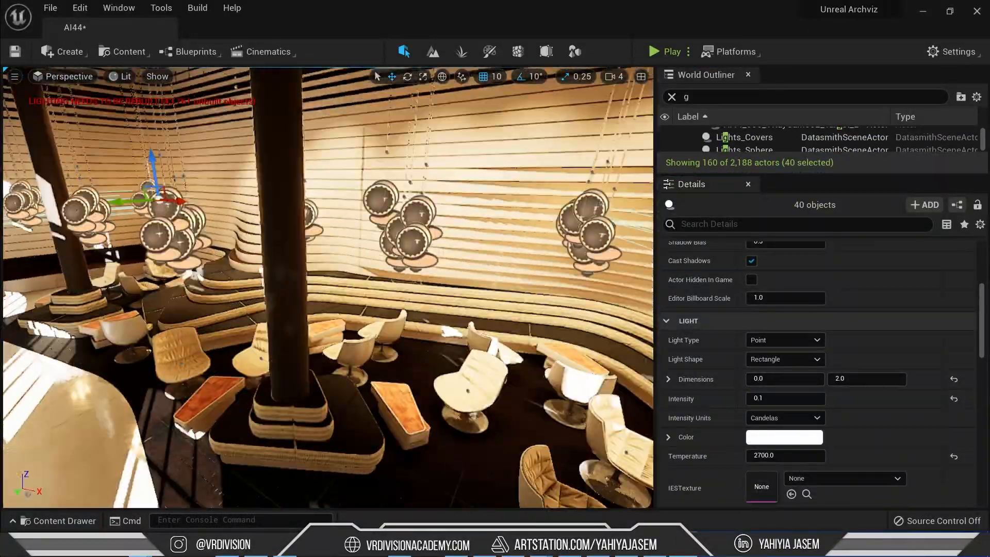
scroll(983, 299, "up", 5)
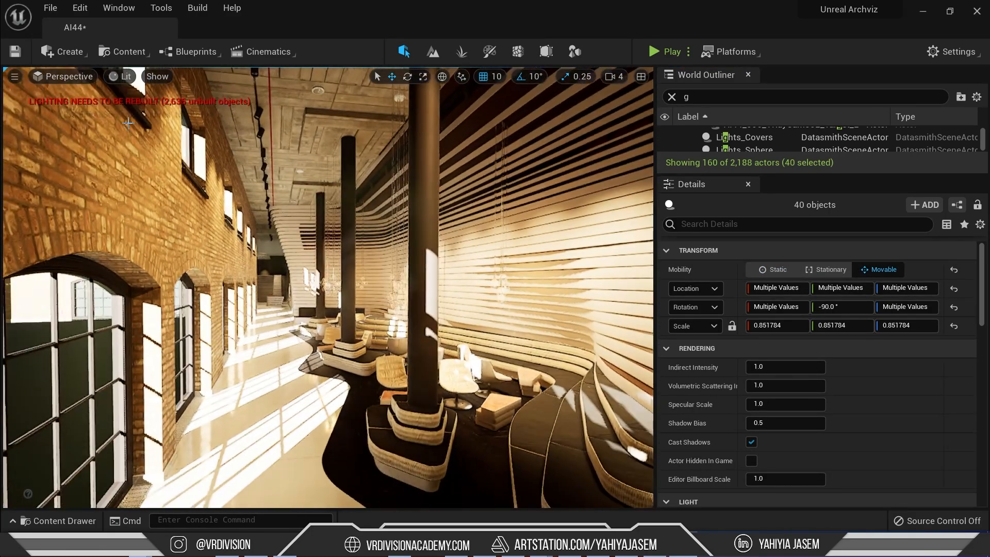
Step: Turn on the frames-per-second display in the viewport
left_click(16, 77)
left_click(66, 136)
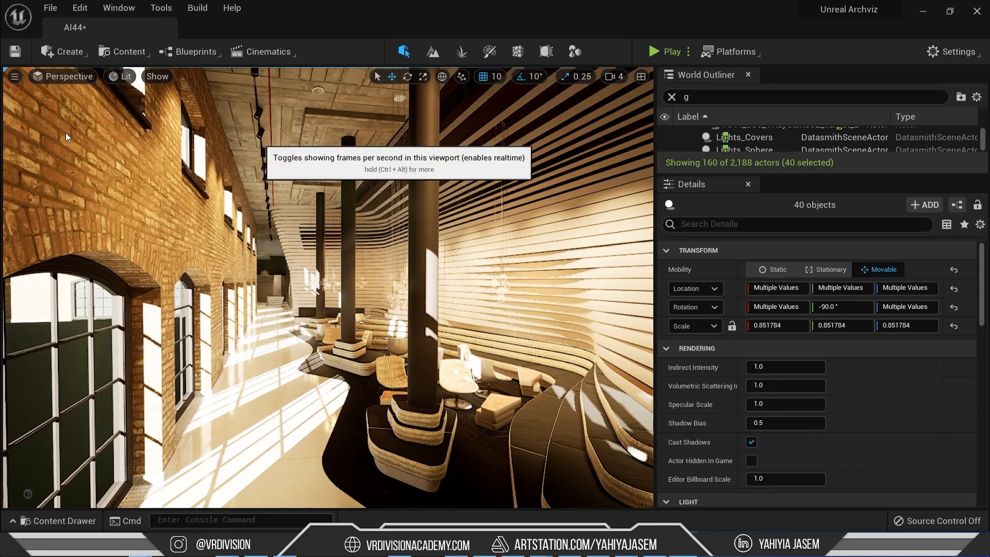
middle_click_drag(521, 320, 536, 361)
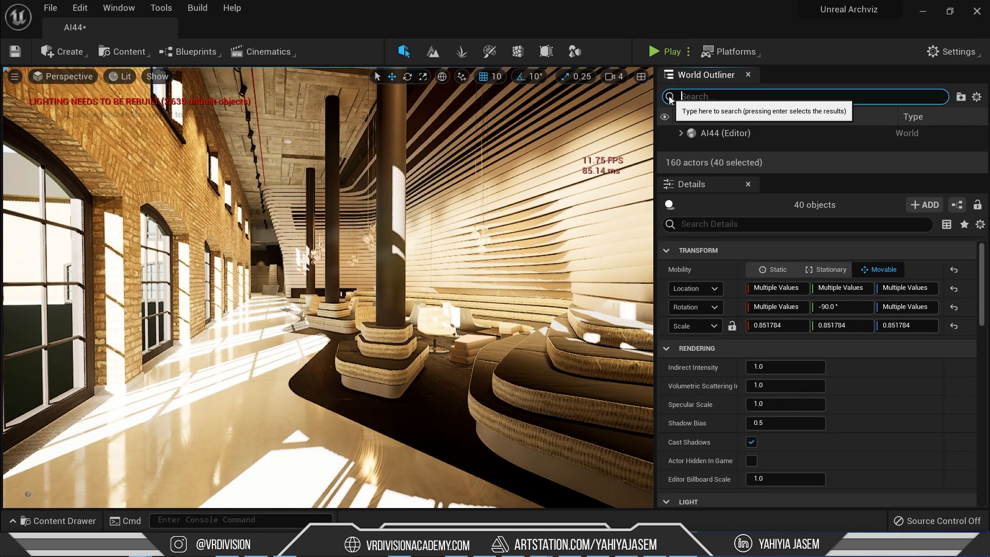
Step: Set the mobility of the selected chandelier lights to Static and deselect them with the light icons shown
left_click(772, 421)
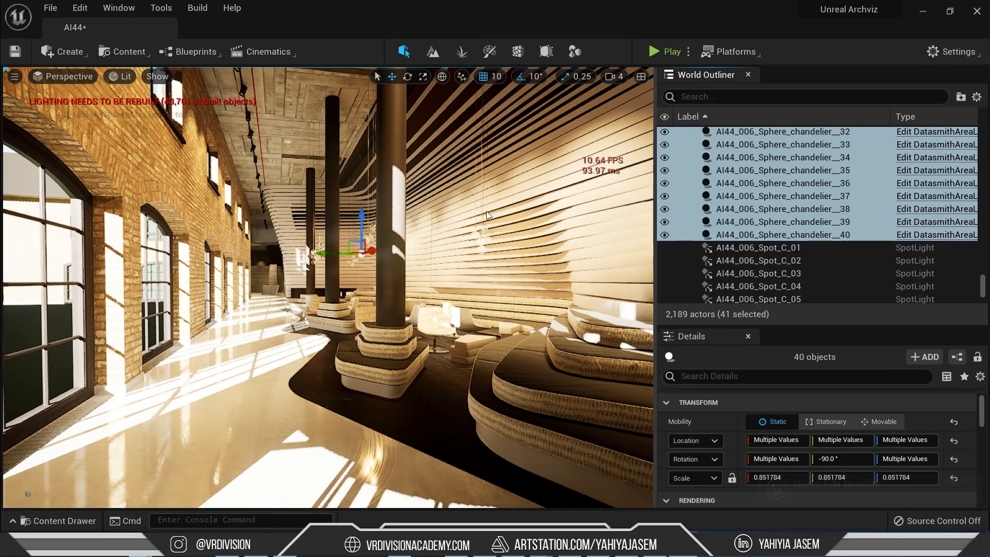
key("w")
right_click_drag(488, 216, 494, 193)
key("g")
key("Escape")
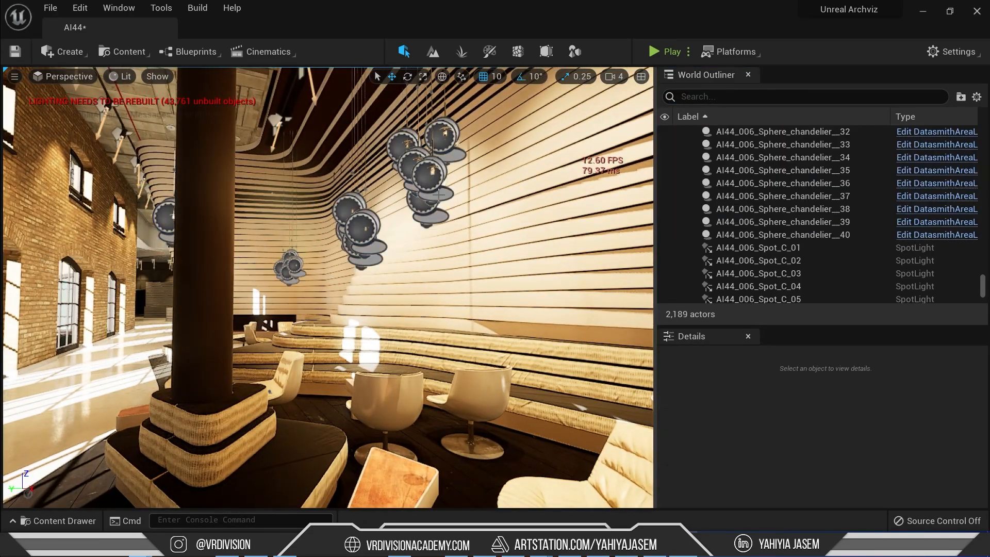
Step: Reselect the chandelier lights and try to move them into the outliner folder NewFolder1
key("ctrl+z")
left_click_drag(766, 326, 766, 247)
scroll(831, 441, "down", 5)
scroll(827, 431, "up", 2)
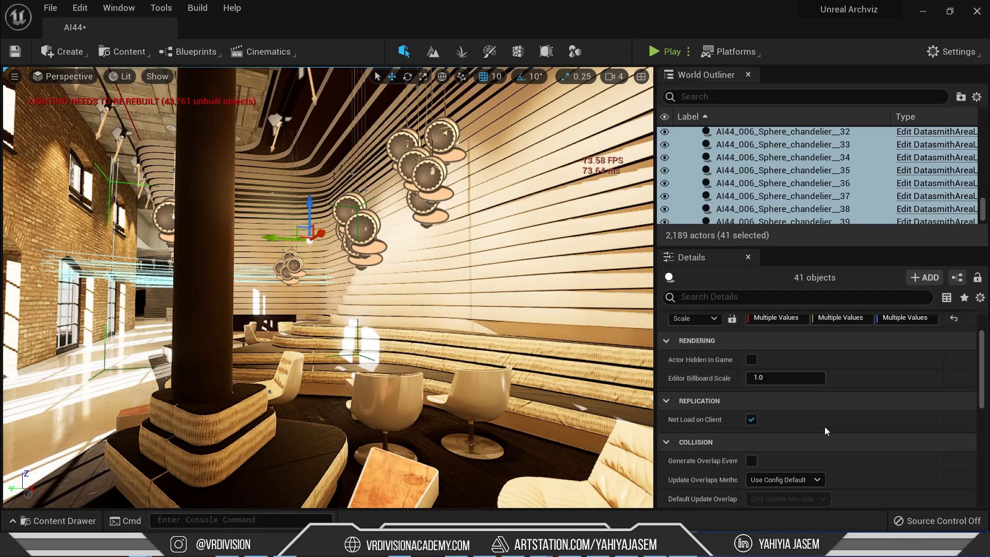
scroll(820, 420, "up", 3)
right_click(778, 195)
mouse_move(814, 517)
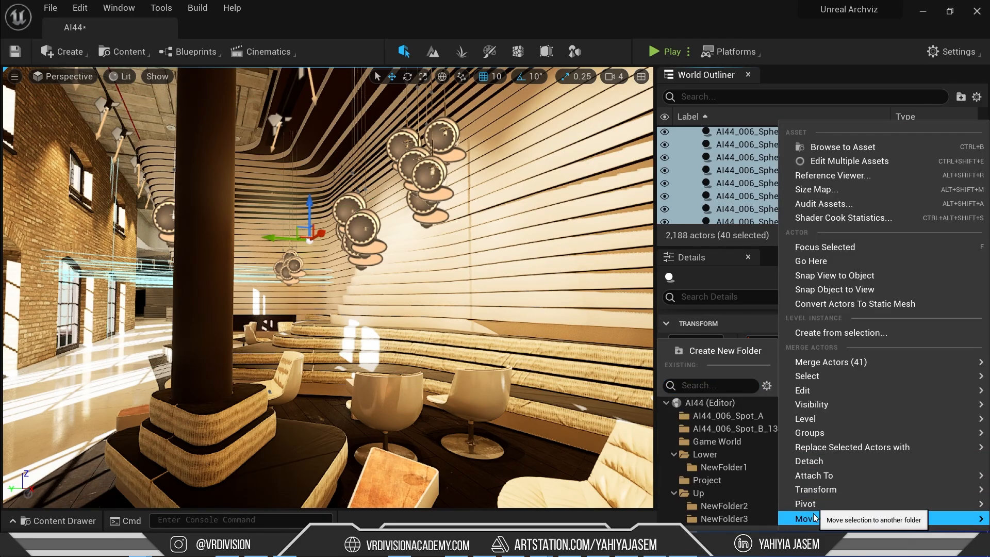
left_click(724, 467)
left_click_drag(766, 246, 761, 371)
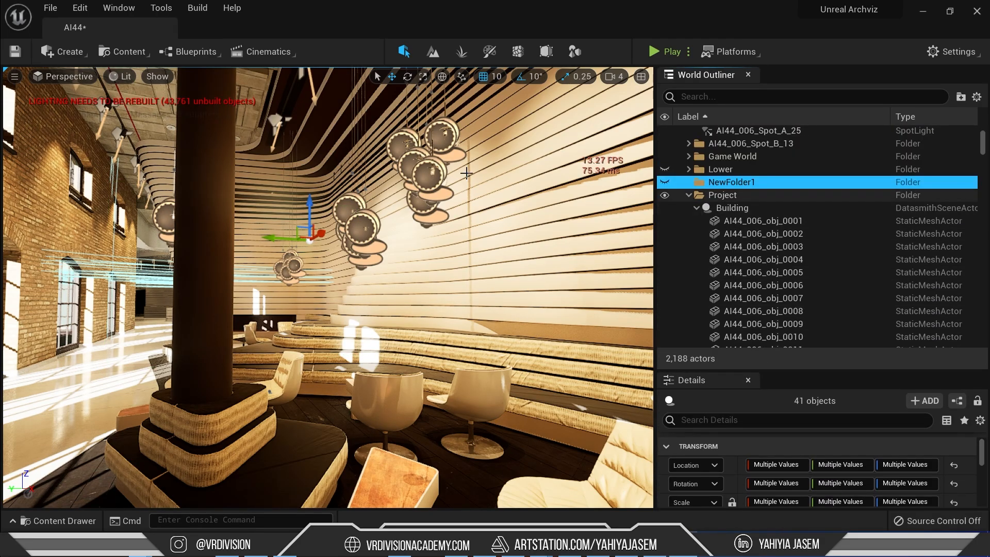
Step: Restore the selection of only the sphere chandelier lights and move them into the folder NewFolder1
right_click(716, 181)
left_click(429, 167)
key("ctrl+z")
scroll(781, 270, "up", 5)
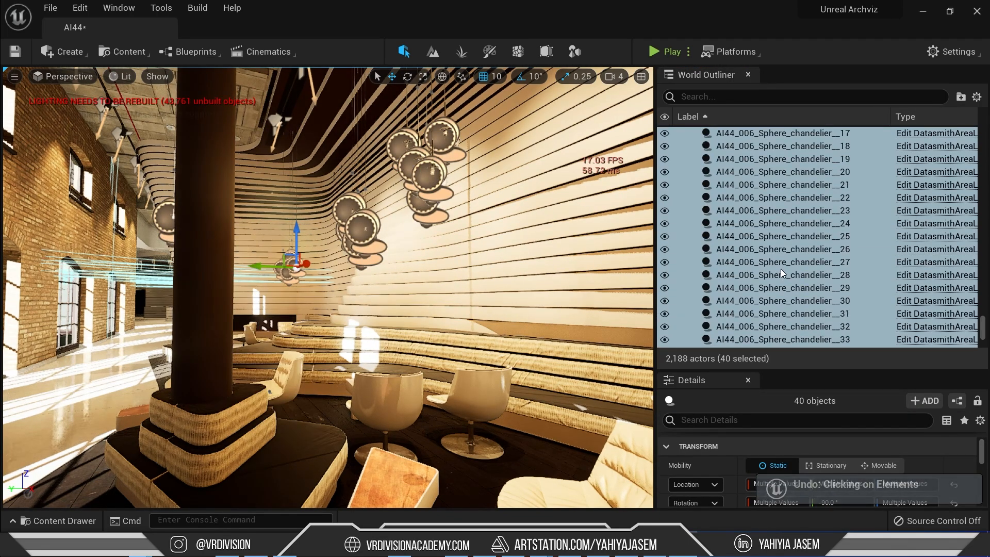
scroll(781, 272, "up", 8)
right_click(742, 290)
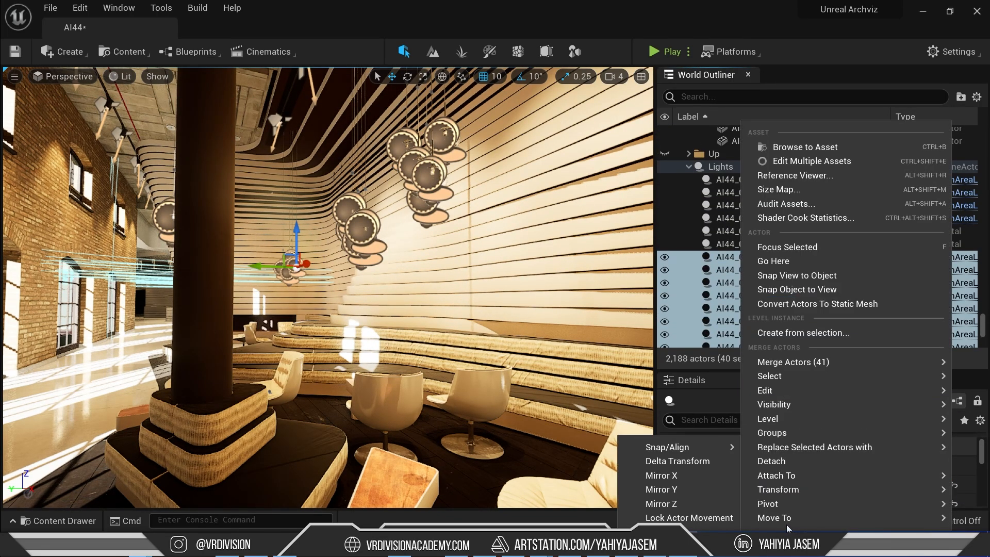
mouse_move(787, 525)
left_click(684, 466)
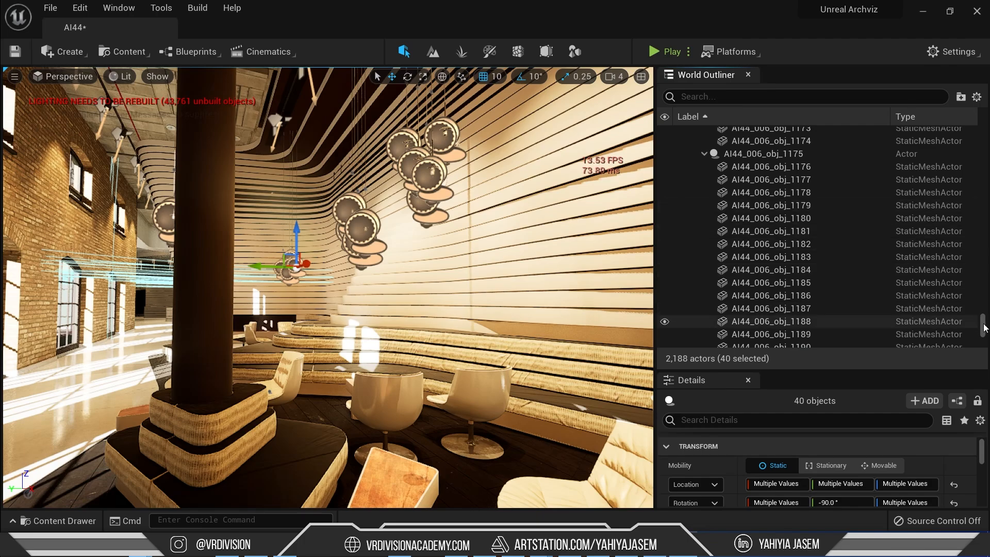
Step: Rename the outliner folder NewFolder1 as AI44_006_Sphere_chandelier
left_click_drag(984, 327, 750, 138)
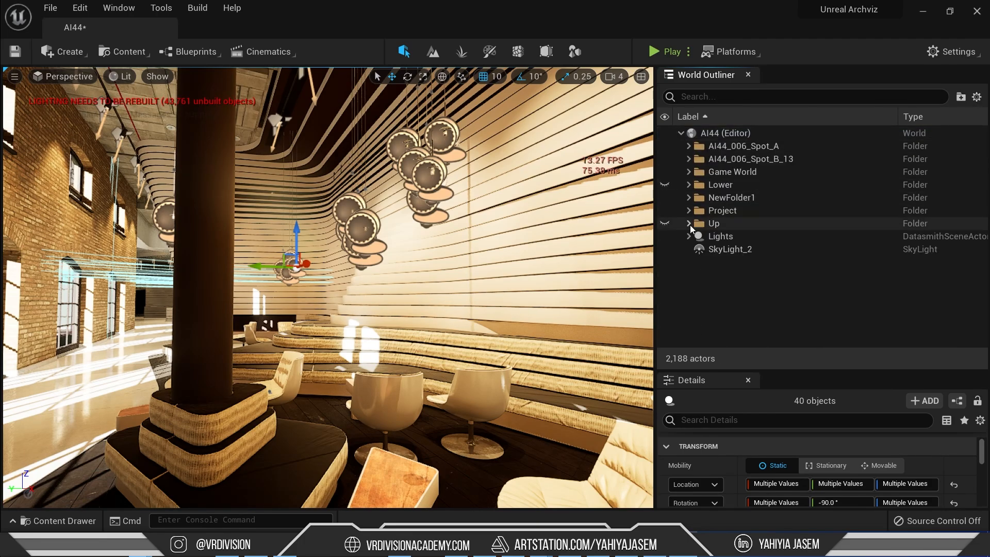
double_click(824, 211)
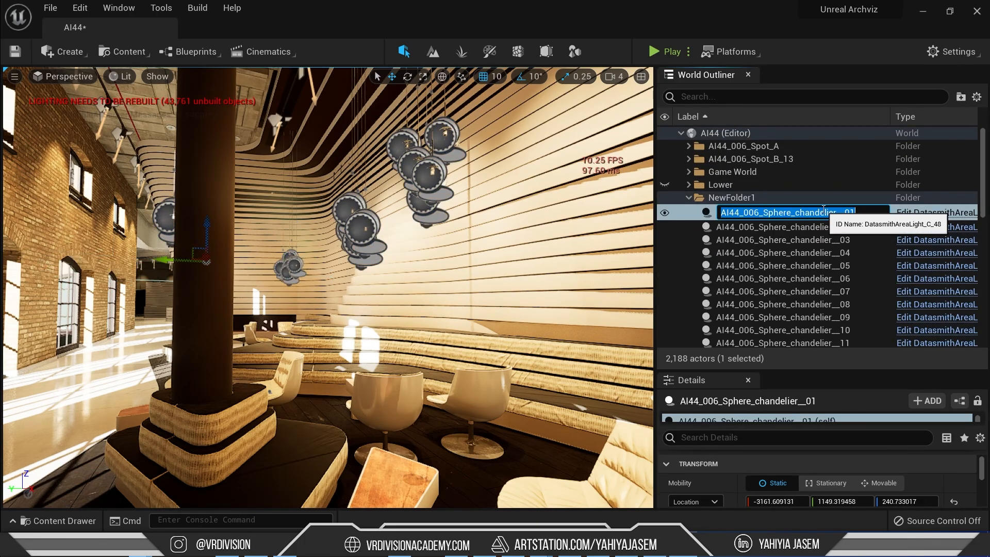
double_click(757, 198)
right_click(753, 201)
left_click(753, 200)
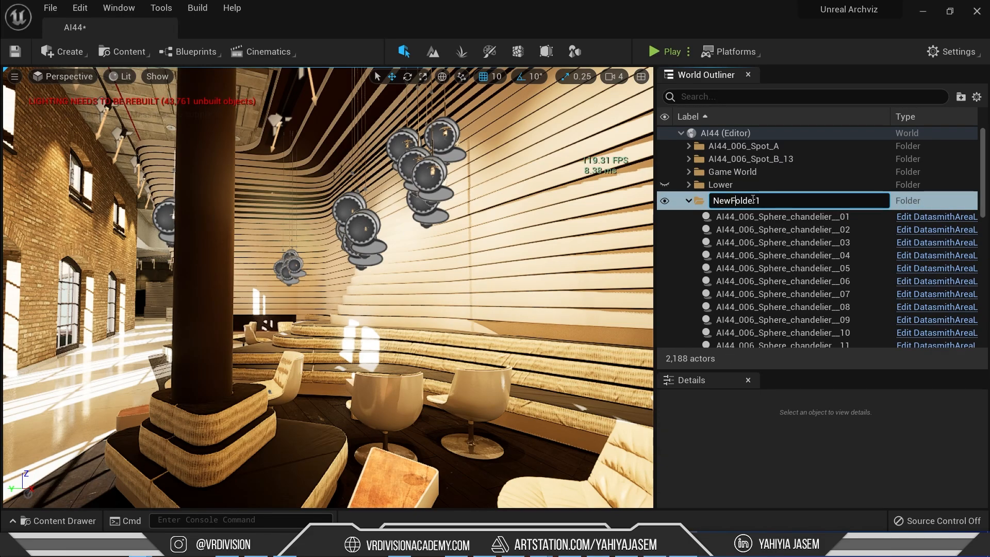
key("Return")
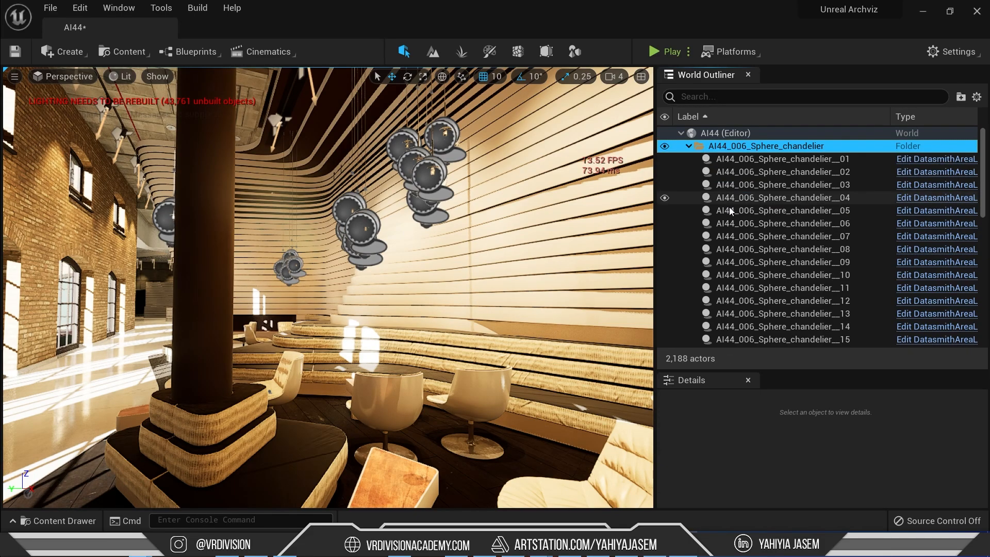
Step: Collapse the AI44_006_Sphere_chandelier folder and hide it together with the AI44_006_Spot_A, AI44_006_Spot_B_13 and Game World folders
left_click(689, 146)
left_click(665, 147)
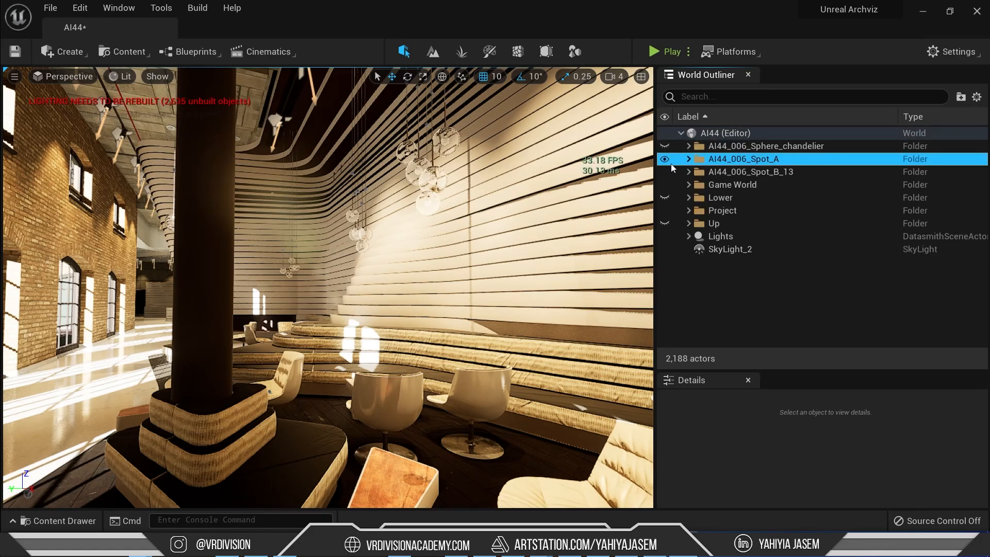
left_click(664, 159)
left_click(664, 171)
left_click(664, 184)
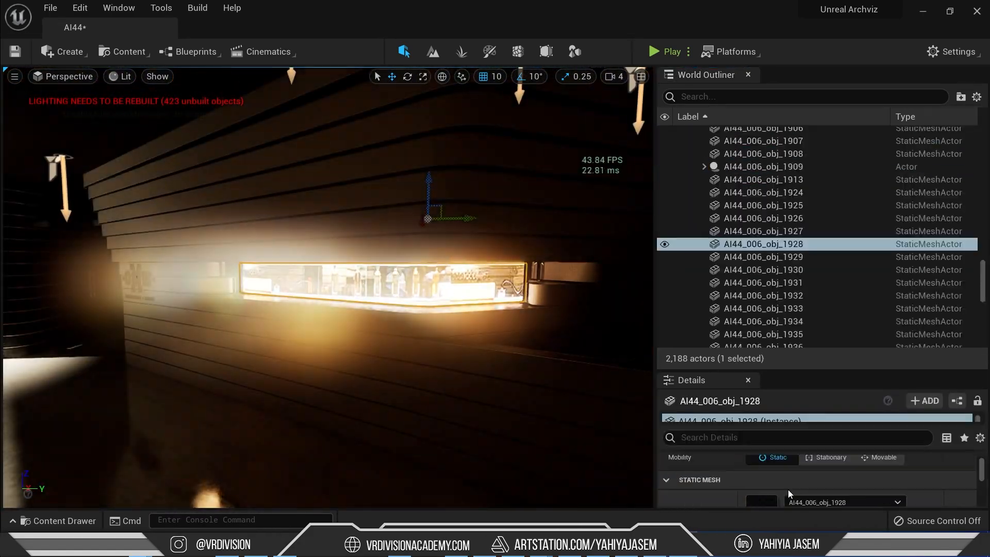
Step: Open the emissive material AI44_006_130 of the bar mesh AI44_006_obj_1928 and inspect its texture node
double_click(787, 490)
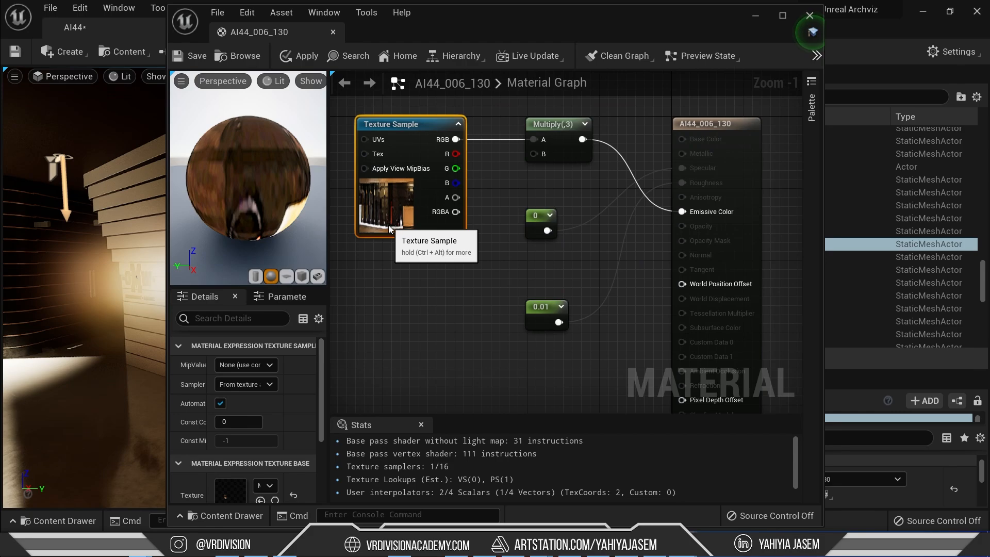
left_click(466, 274)
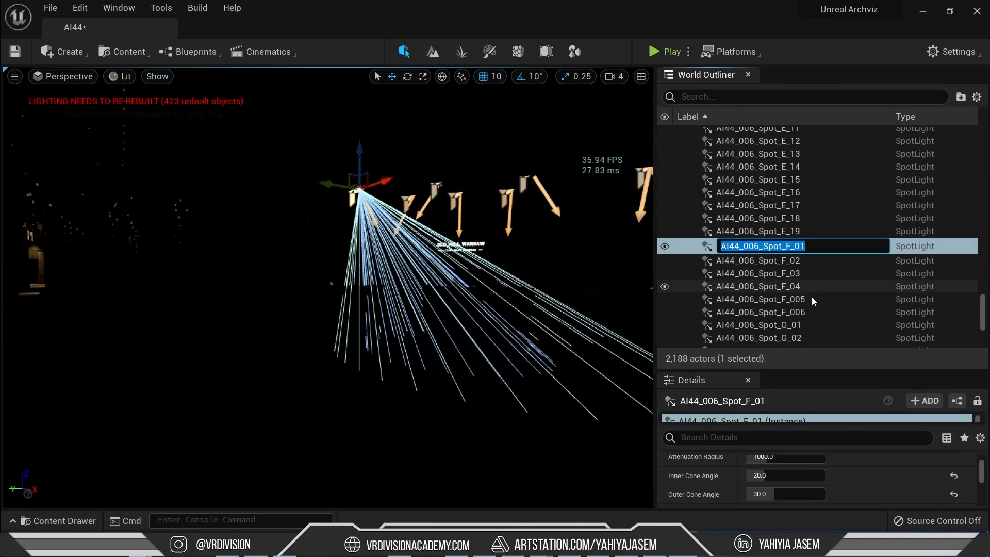
Step: Try to group the spotlights AI44_006_Spot_F_01 to AI44_006_Spot_F_006 and create an outliner folder named AI44_006_Spot_F_01
scroll(809, 281, "up", 2)
left_click(806, 287)
scroll(827, 295, "down", 3)
left_click(820, 288, "shift")
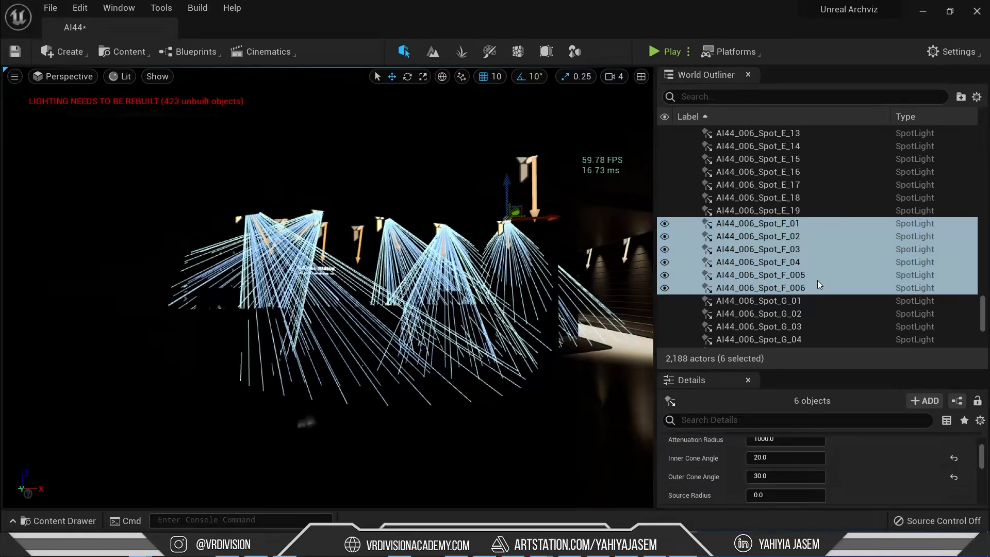
right_click(809, 280)
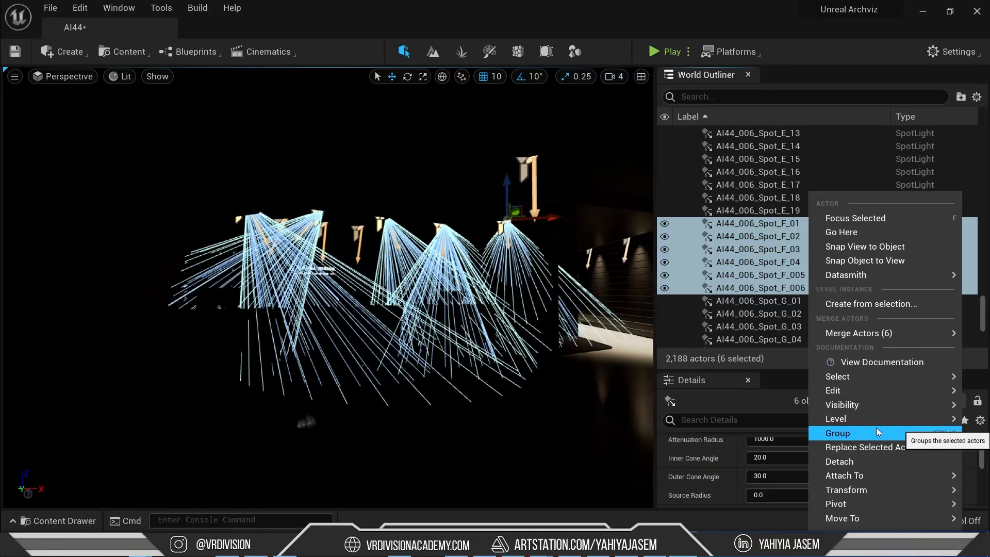
left_click(877, 432)
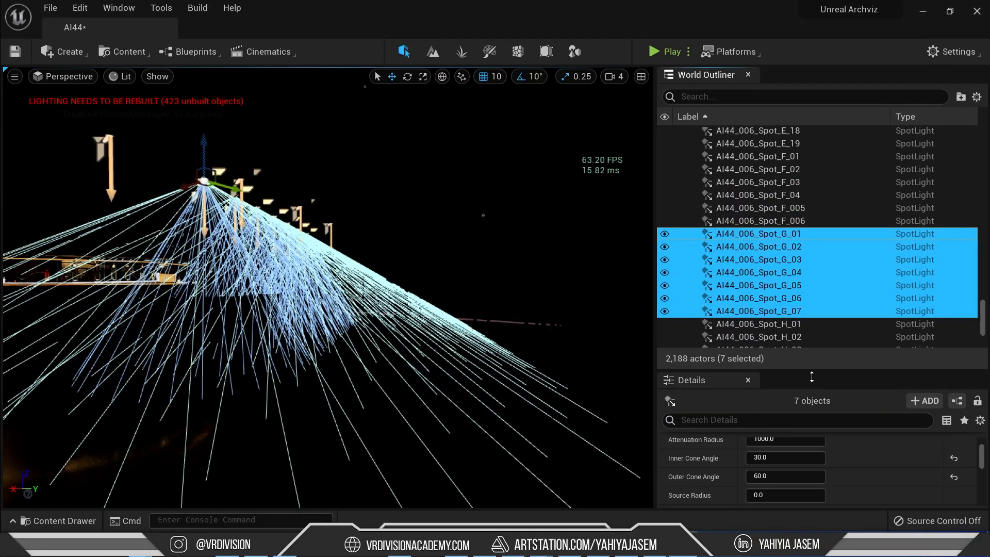
right_click(792, 208)
left_click(773, 235)
type("AI44_006_Spot_F_01")
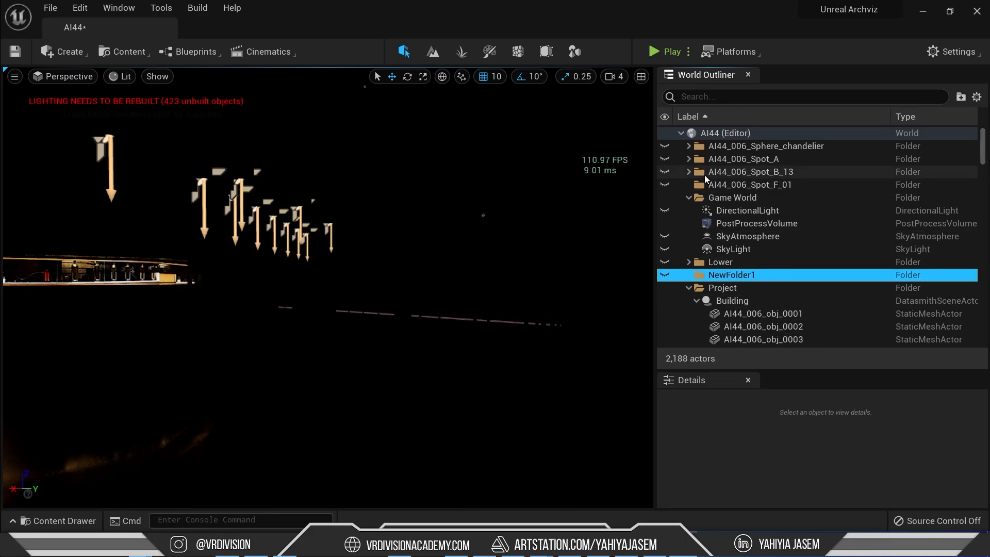
Step: Focus on the area light AI44_006_door_01 and look over the lights around the entrance
scroll(817, 237, "down", 5)
left_click(758, 225)
double_click(753, 148)
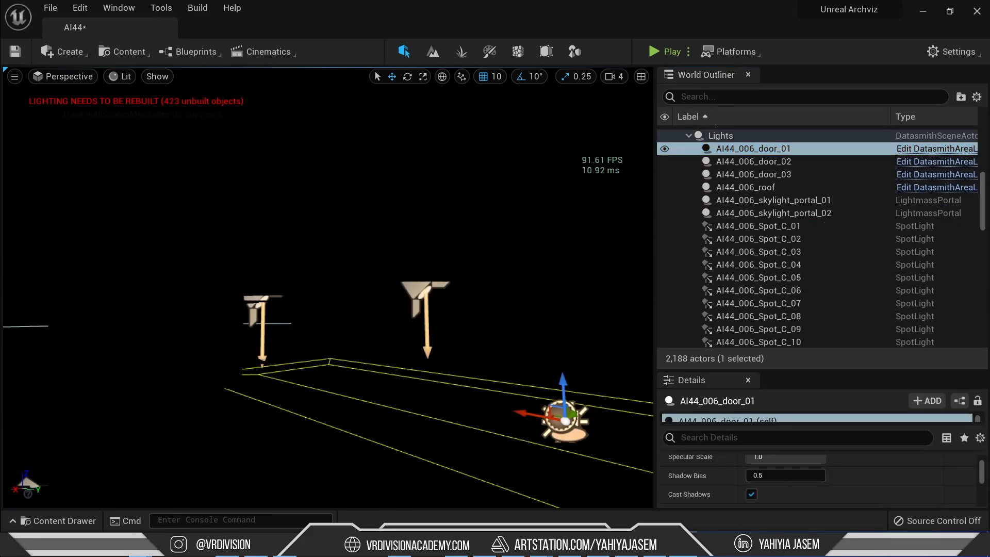
right_click_drag(479, 314, 340, 305)
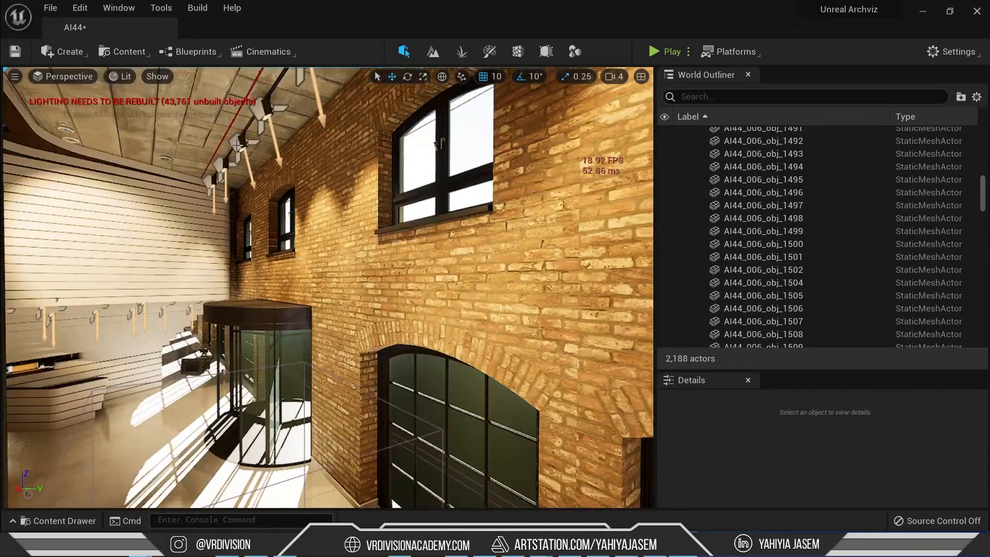
left_click(241, 149)
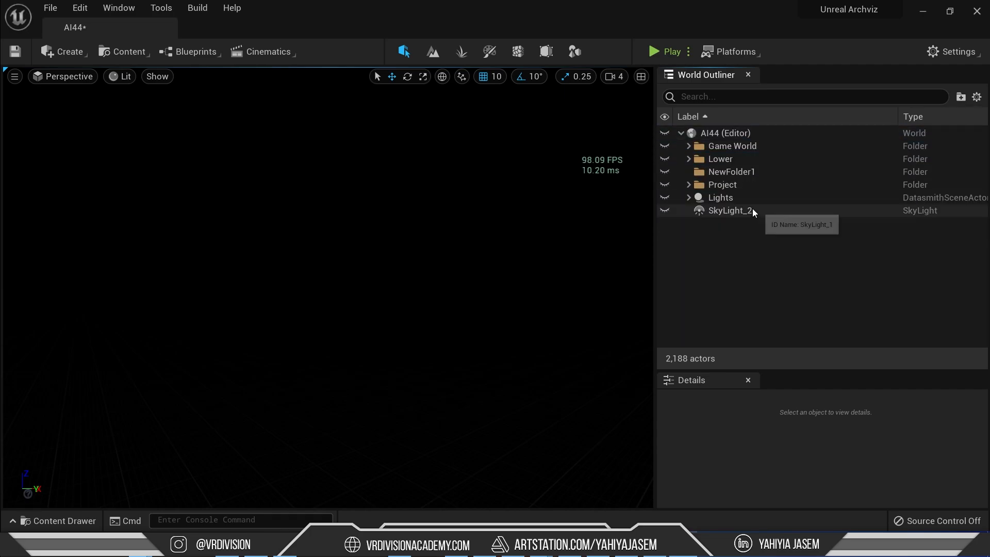
Step: Clear the Lower and NewFolder1 folders from the outliner's top level, delete the surplus SkyLight_2, and save the level
double_click(698, 160)
left_click(689, 159)
left_click(692, 174)
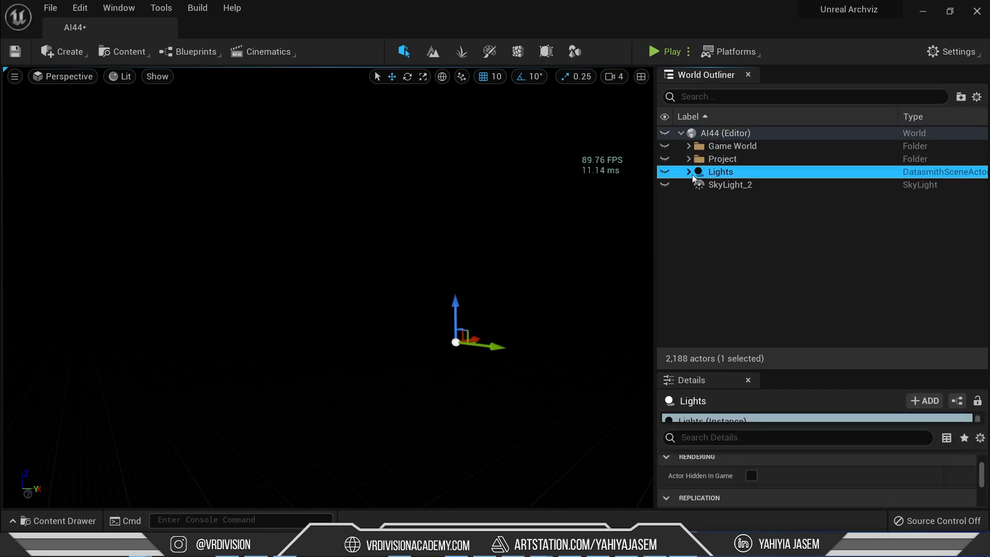
key("Delete")
left_click(530, 326)
key("ctrl+s")
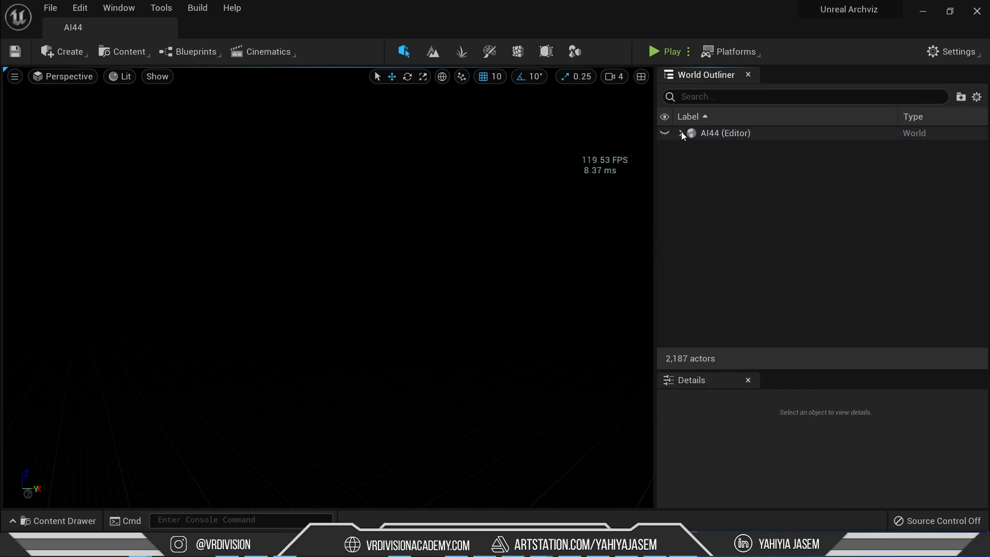
Step: Move the Datasmith scene actor Lights into the Lights folder inside Project and expand its contents
left_click(680, 133)
left_click(688, 158)
left_click_drag(720, 274, 728, 173)
left_click(696, 172)
left_click(717, 238)
left_click(705, 236)
Step: Select the area light AI44_006_door_01 and make the hidden level objects around it visible again
left_click(768, 250)
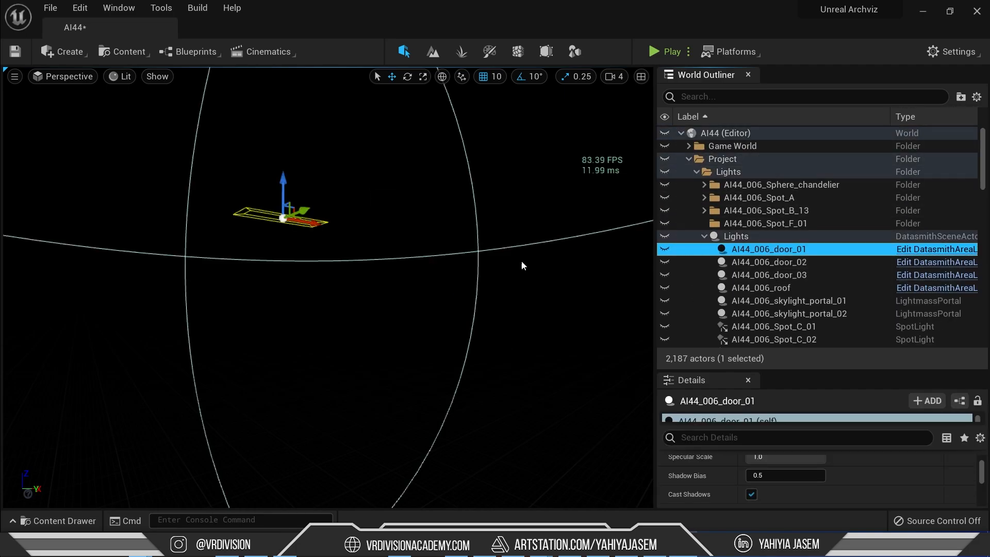
key("ctrl+h")
right_click_drag(521, 260, 541, 278)
key("shift+h")
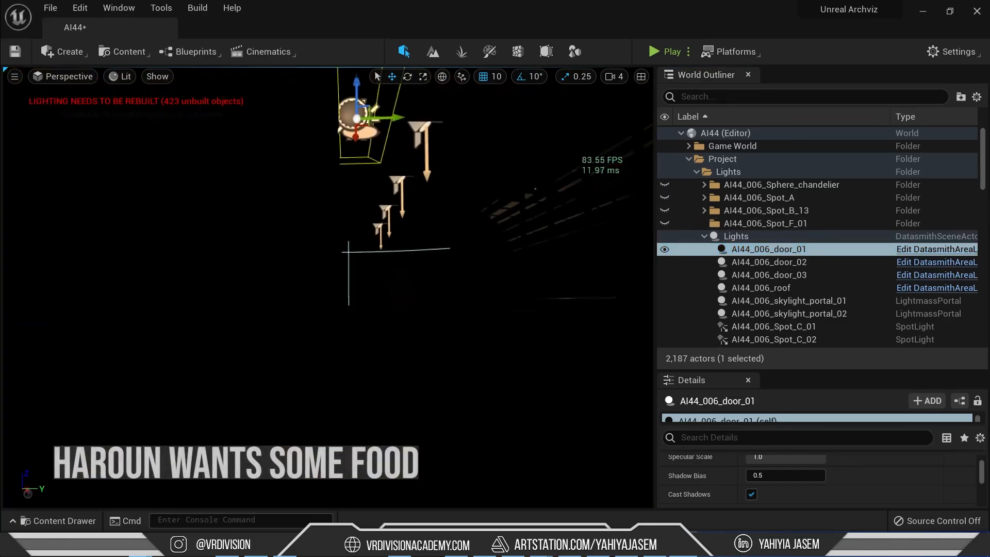
Step: Inspect the area lights AI44_006_door_02, AI44_006_door_03 and AI44_006_roof in the scene
left_click(866, 262)
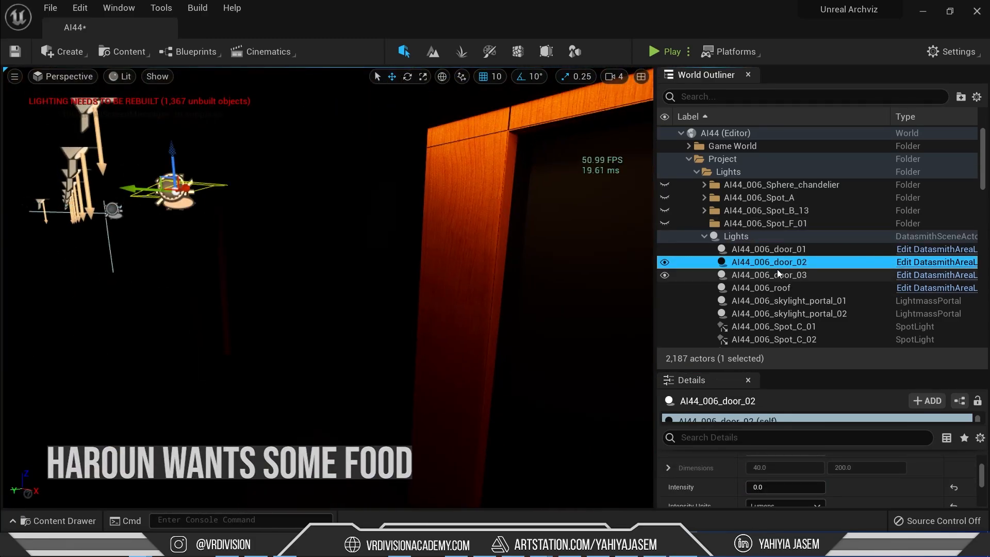
left_click(866, 275, "shift")
left_click(866, 288)
key("ctrl+h")
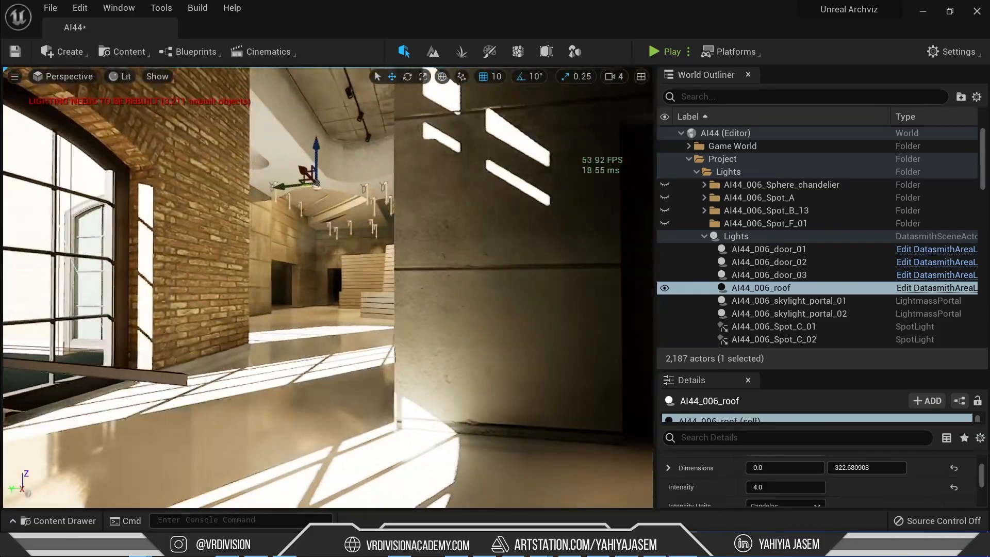
Step: Delete the lightmass portals AI44_006_skylight_portal_01 and AI44_006_skylight_portal_02 after checking where they sit in the building
left_click(867, 301)
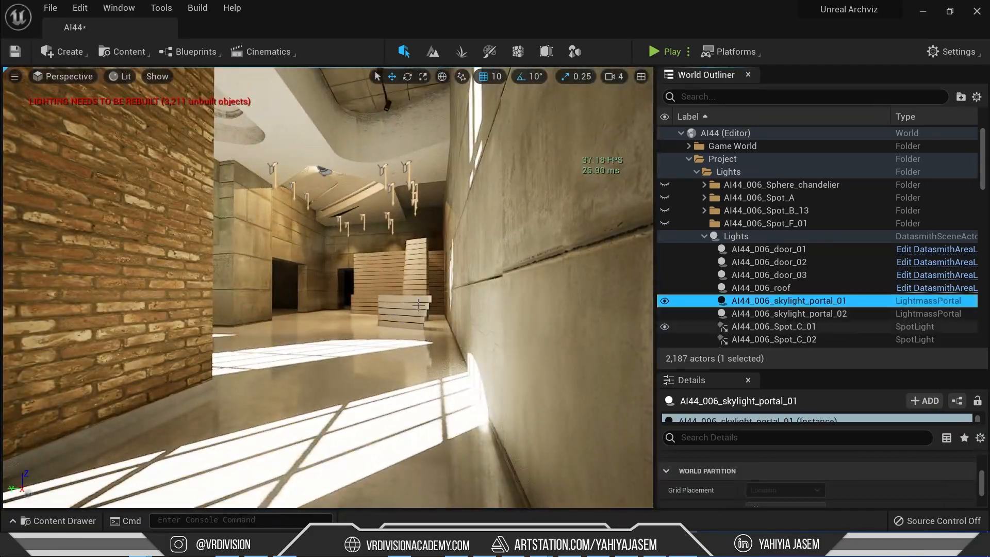
key("f")
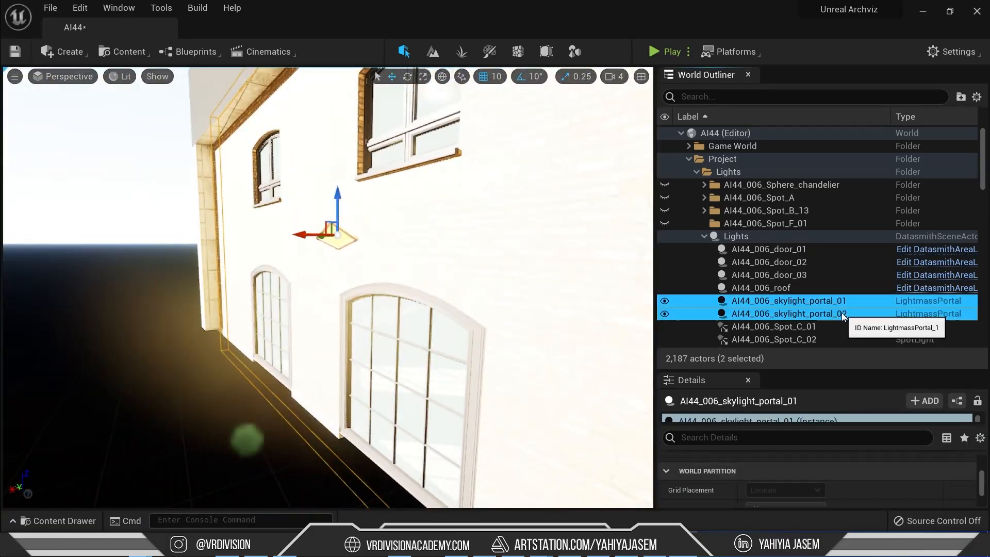
right_click_drag(361, 268, 402, 253)
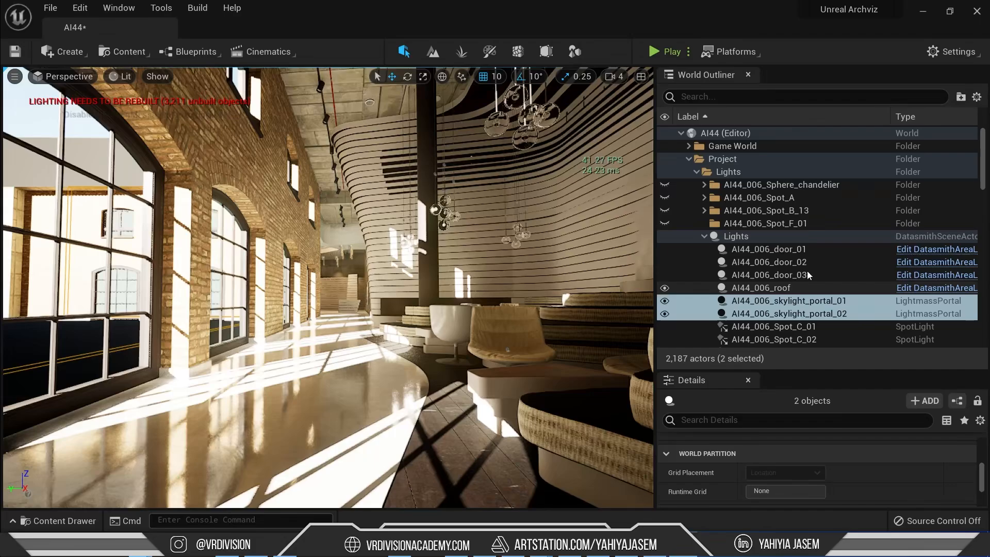
scroll(805, 263, "down", 1)
left_click(618, 330)
right_click_drag(490, 299, 432, 278)
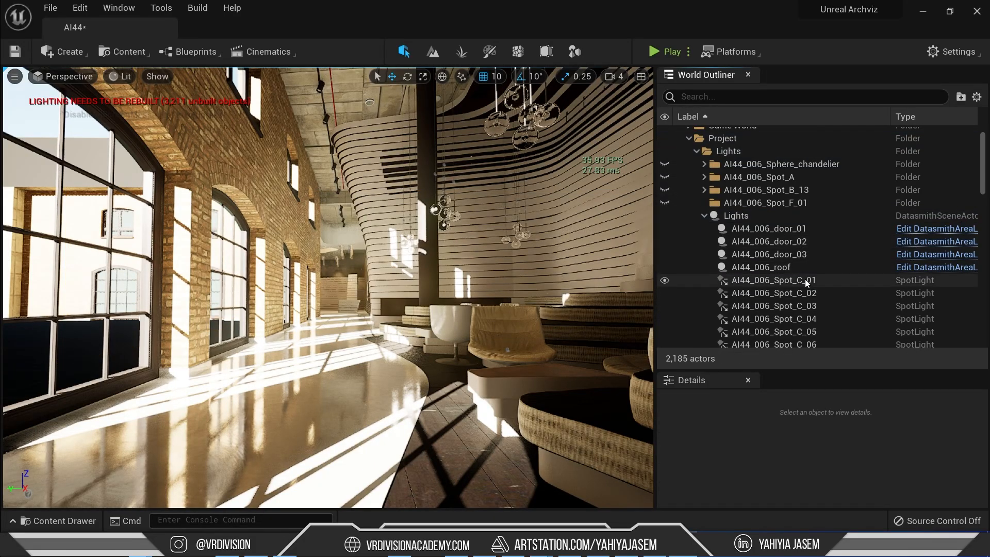
Step: Set the intensity of the spotlights AI44_006_Spot_C_01 to AI44_006_Spot_C_15 to 5 cd
scroll(828, 286, "down", 5)
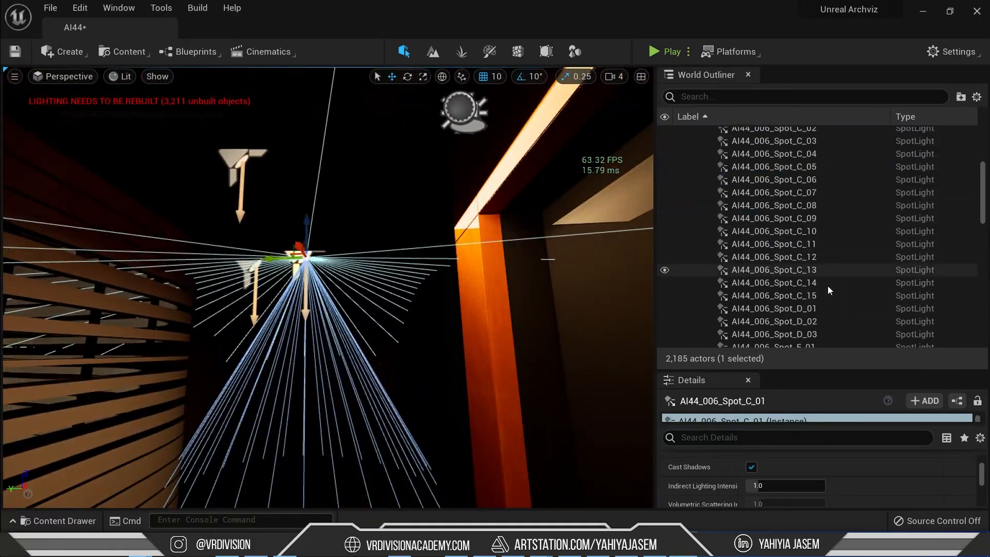
left_click(828, 212, "shift")
scroll(803, 457, "down", 5)
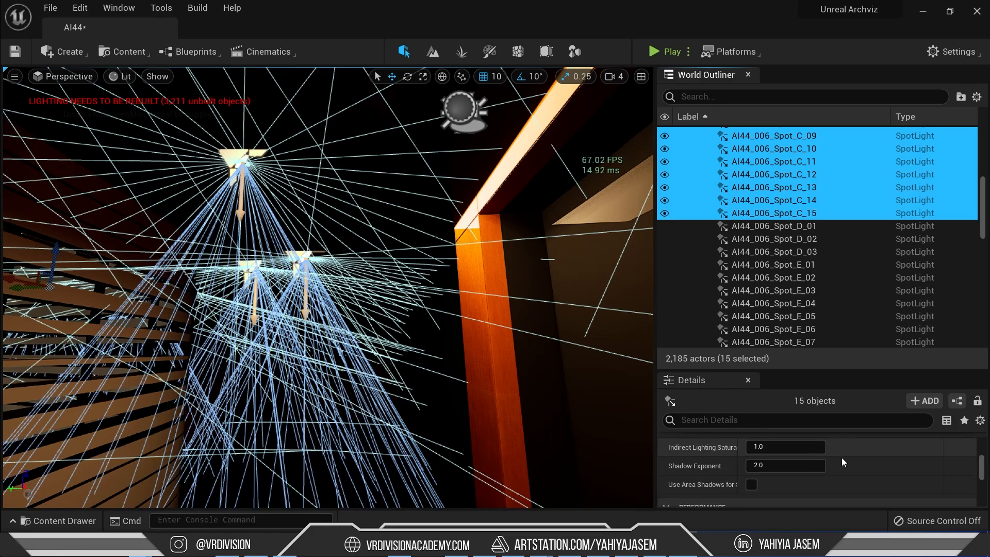
left_click_drag(753, 370, 752, 192)
scroll(824, 407, "up", 10)
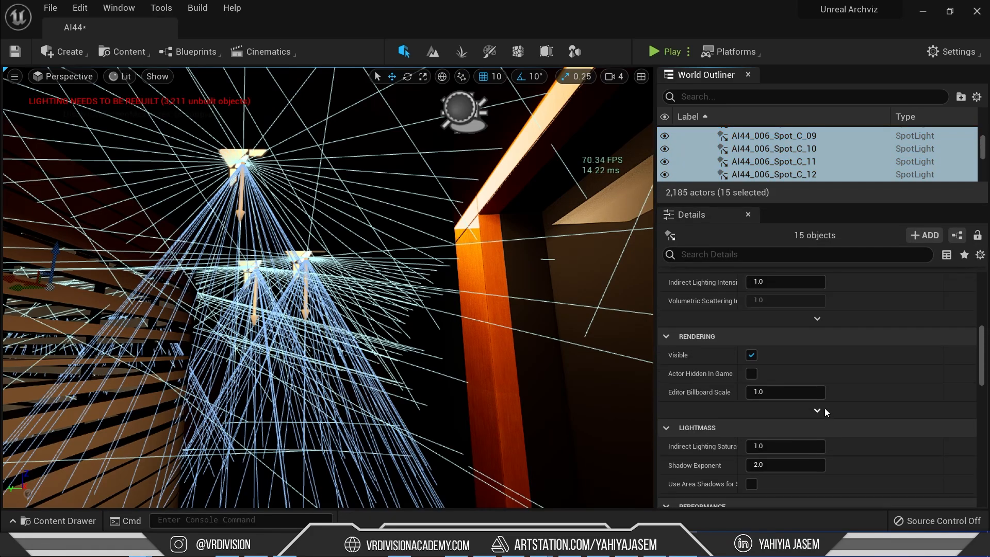
left_click(765, 345)
type("5")
key("Return")
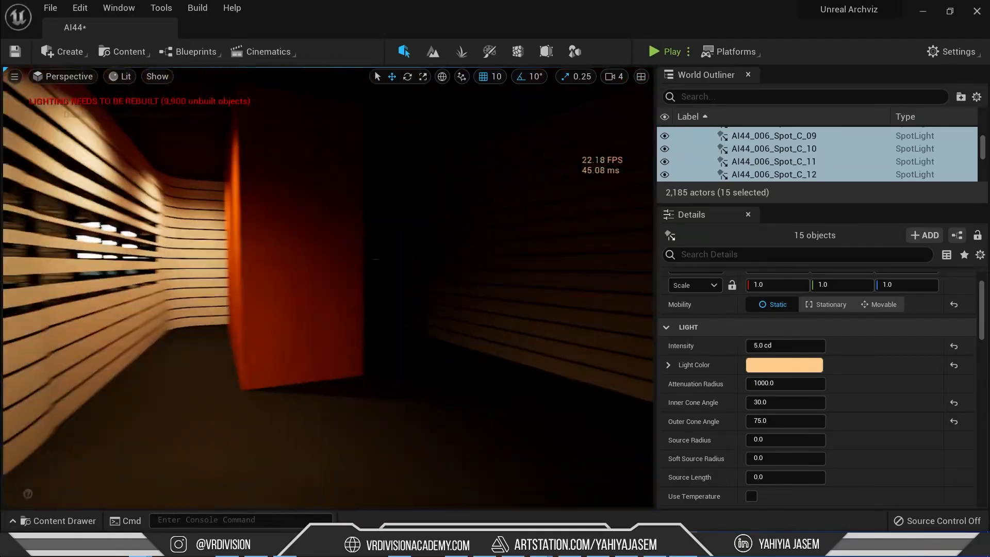
Step: Open the corridor floor's material AI44_006_103 for editing and place its window so the corridor stays in view
right_click_drag(438, 289, 485, 299)
left_click(443, 356)
double_click(767, 488)
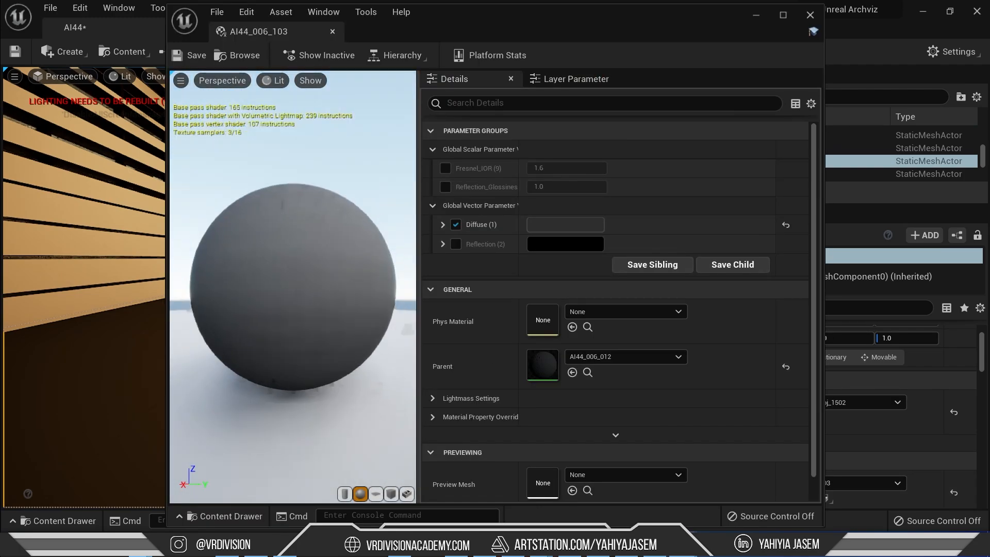
left_click_drag(537, 31, 46, 102)
left_click_drag(150, 81, 216, 42)
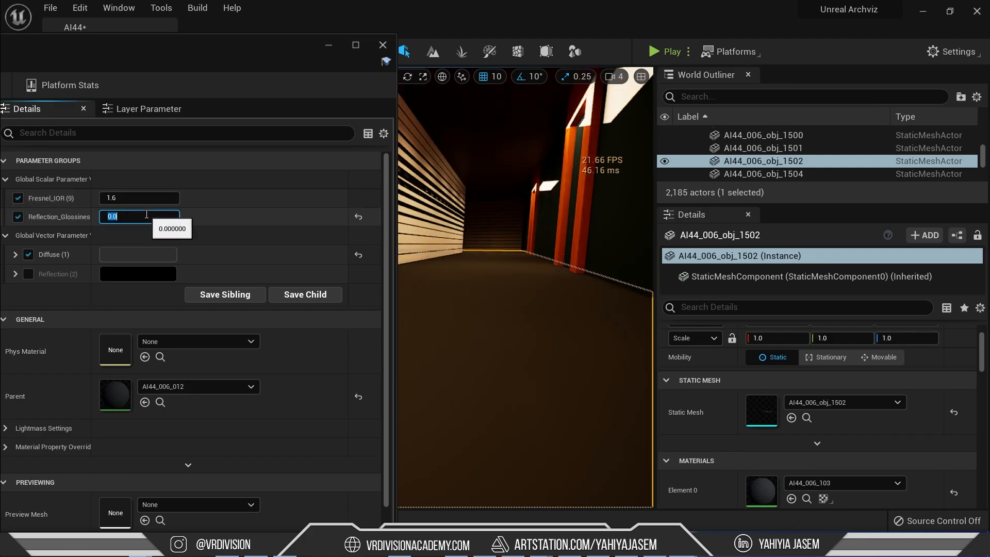
Step: Try reflection glossiness values of 1 and 0.8 on the floor material, set it to 0.9, and close the material editor
type("1")
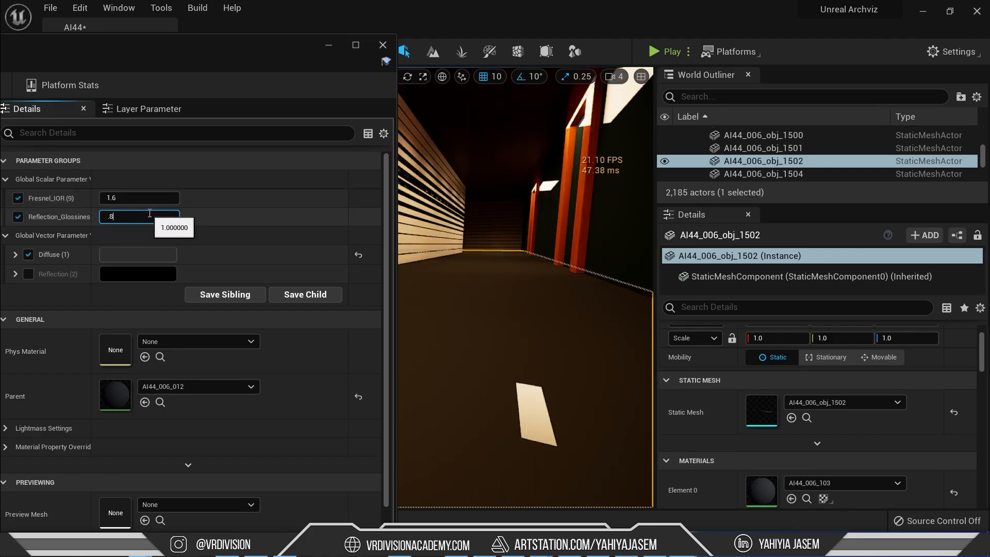
key("Return")
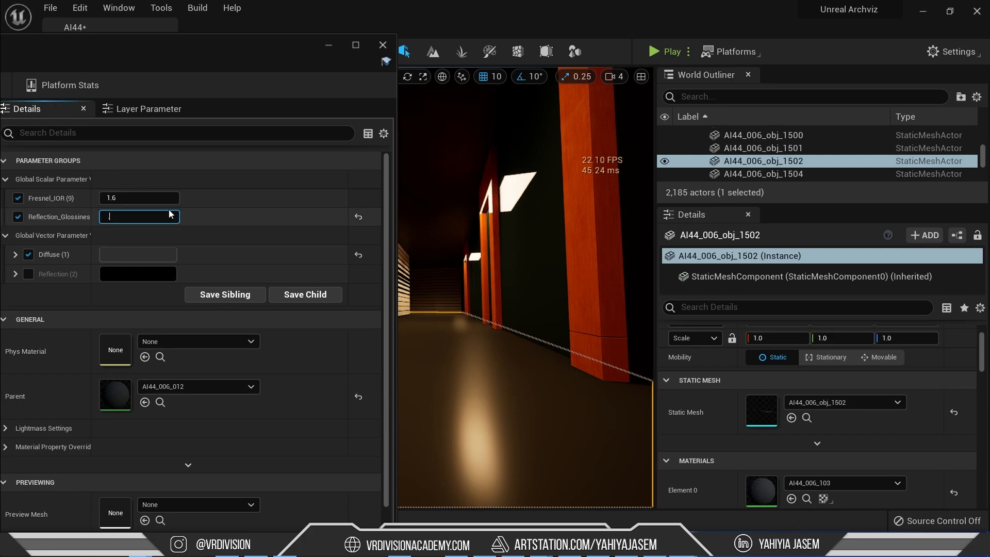
type(".9")
key("Return")
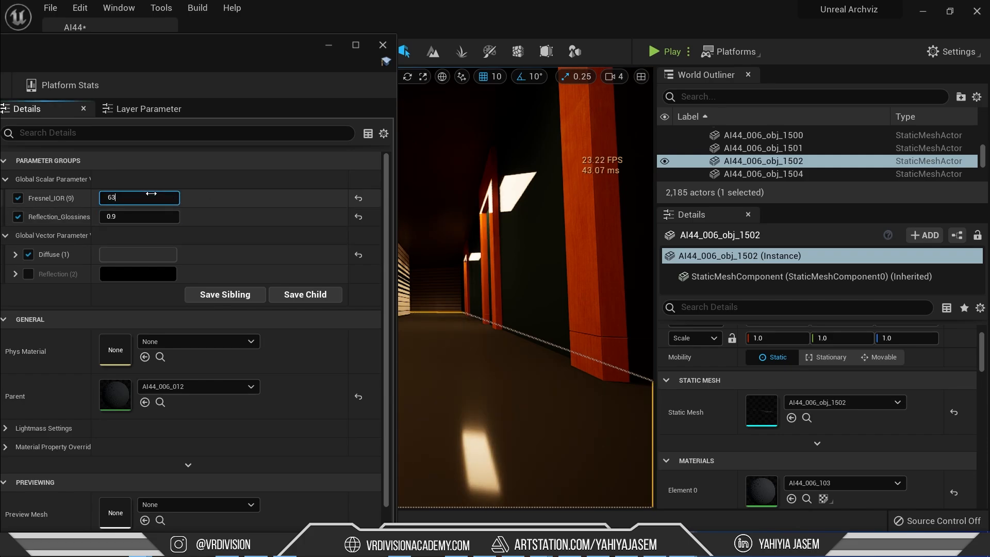
left_click(382, 45)
Step: Set the intensity of the corridor door lights AI44_006_door_01, AI44_006_door_02 and AI44_006_door_03 to 6 lumens
right_click_drag(361, 206, 433, 237)
key("Escape")
left_click(401, 248)
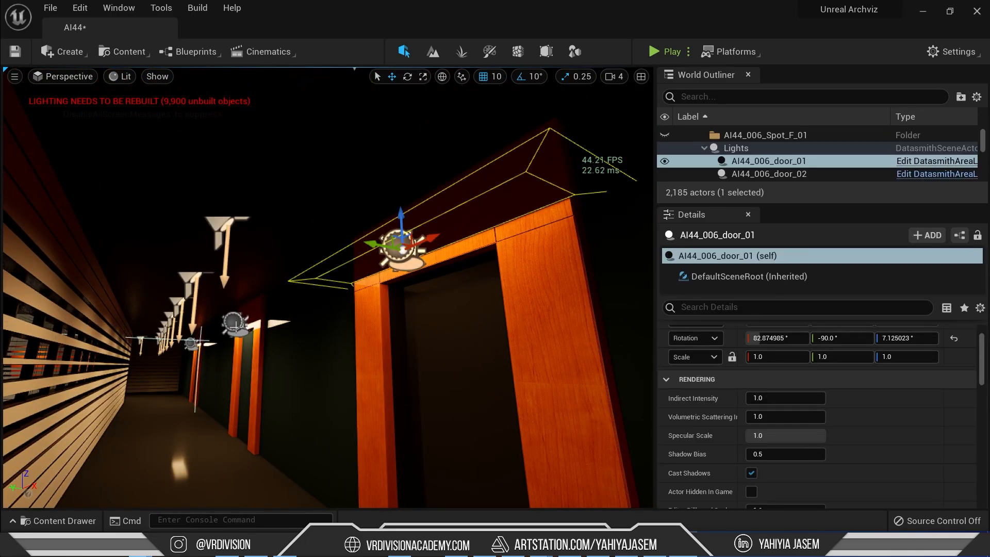
left_click(236, 323, "ctrl")
left_click(189, 347, "ctrl")
scroll(763, 365, "down", 4)
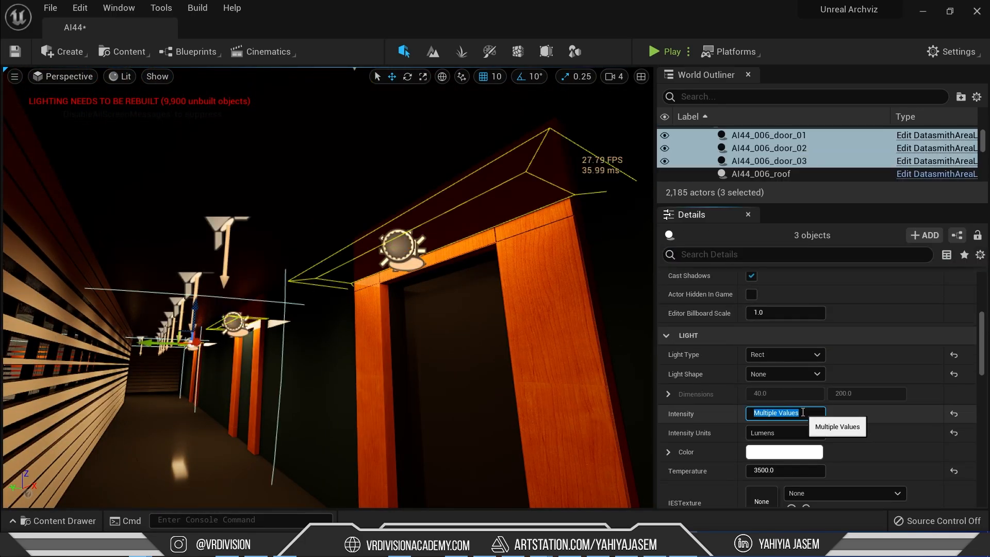
type("6")
key("Return")
right_click_drag(375, 147, 320, 171)
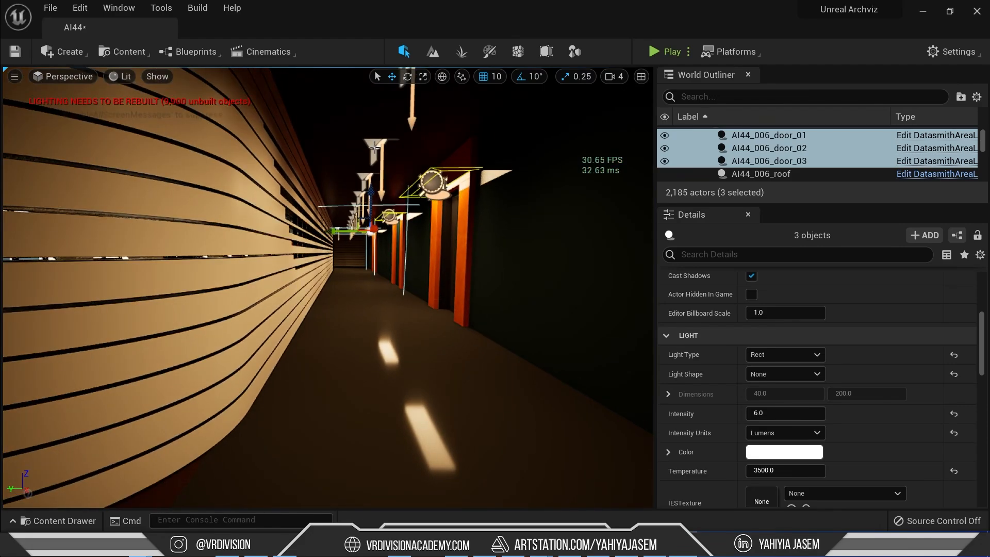
Step: Isolate the corridor spotlights AI44_006_Spot_C_01 to AI44_006_Spot_C_13 and frame them in the top wireframe view
left_click(375, 147)
left_click_drag(790, 206, 784, 356)
scroll(818, 208, "up", 4)
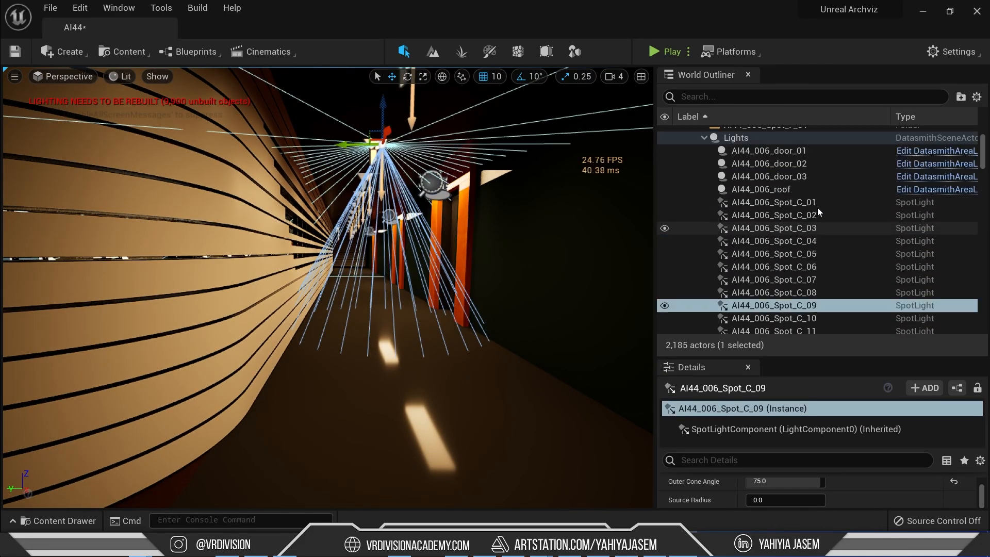
left_click(825, 203)
scroll(828, 270, "down", 5)
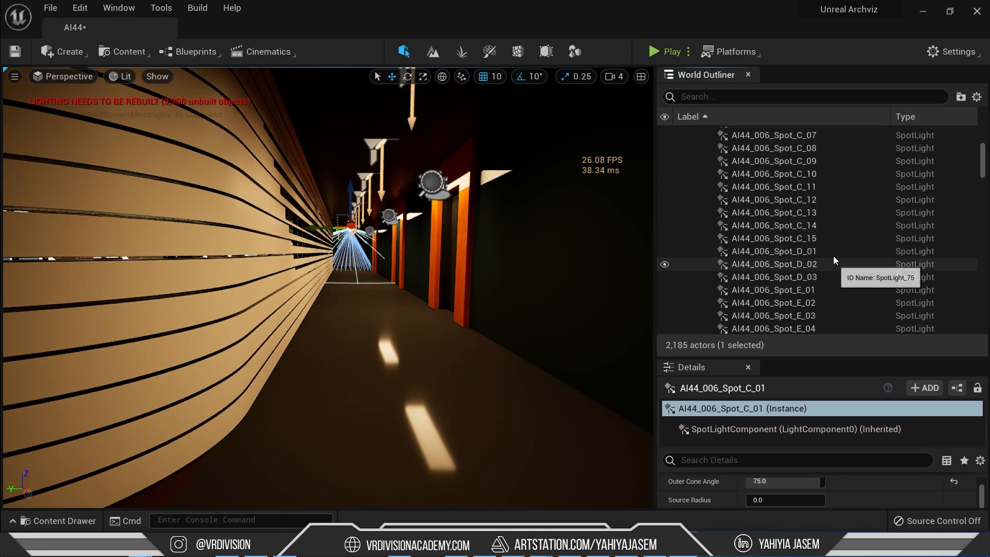
left_click(849, 212, "shift")
key("f")
middle_click_drag(455, 241, 458, 50, "ctrl")
key("f")
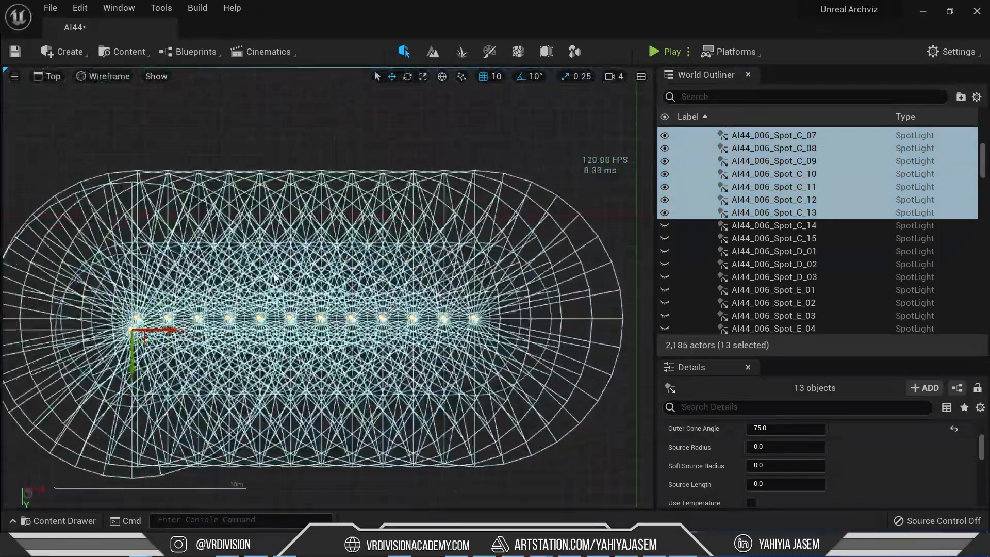
Step: Delete every second spotlight of the corridor row, the odd-numbered ones from AI44_006_Spot_C_01 to AI44_006_Spot_C_11
scroll(267, 348, "up", 3)
left_click(475, 407)
left_click(529, 304)
left_click(438, 302, "ctrl")
left_click(347, 303, "ctrl")
left_click(255, 302, "ctrl")
left_click(162, 301, "ctrl")
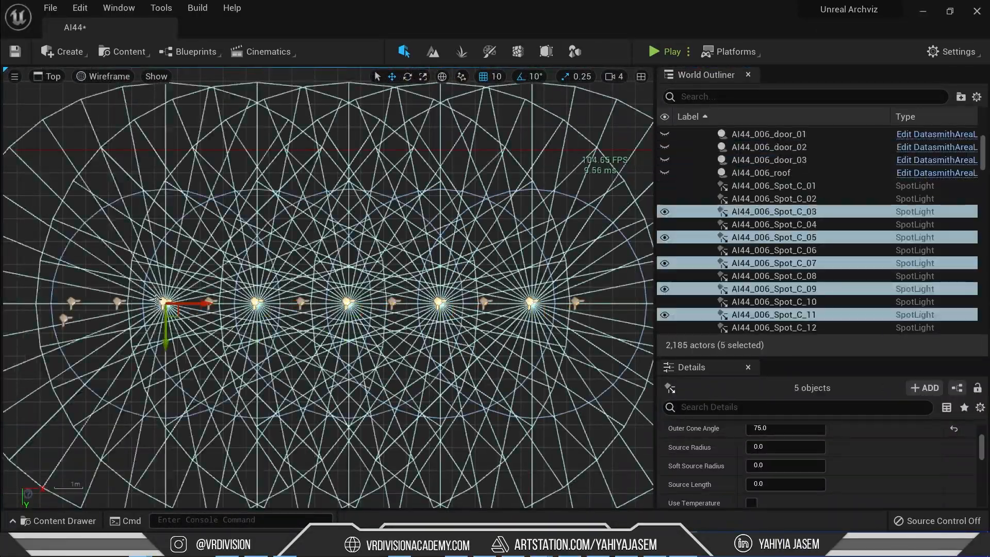
left_click(573, 329)
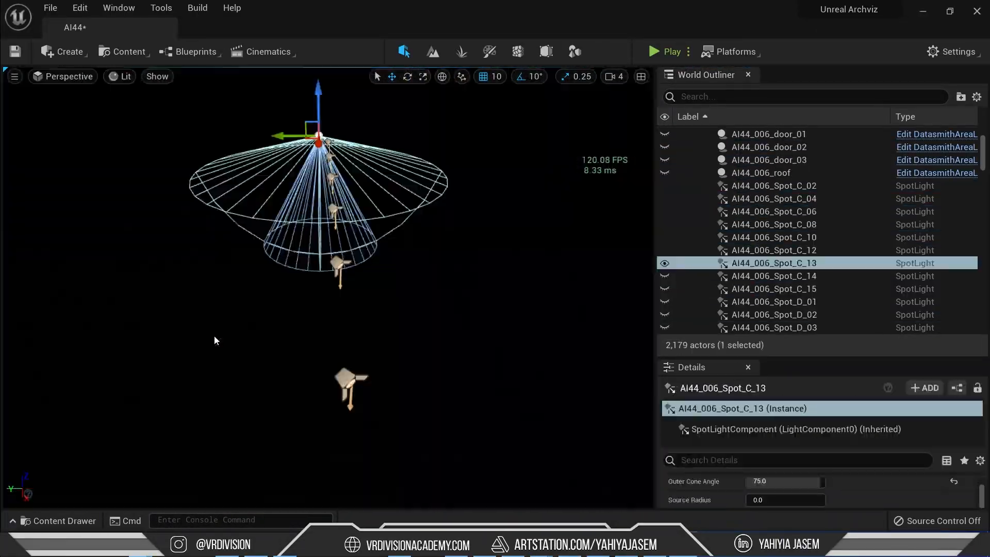
Step: Show the whole building unlit in perspective and check where the spotlights AI44_006_Spot_C_13 and AI44_006_Spot_C_14 sit
right_click_drag(215, 338, 214, 338)
double_click(774, 263)
right_click_drag(330, 287, 330, 287)
left_click_drag(280, 237, 466, 130)
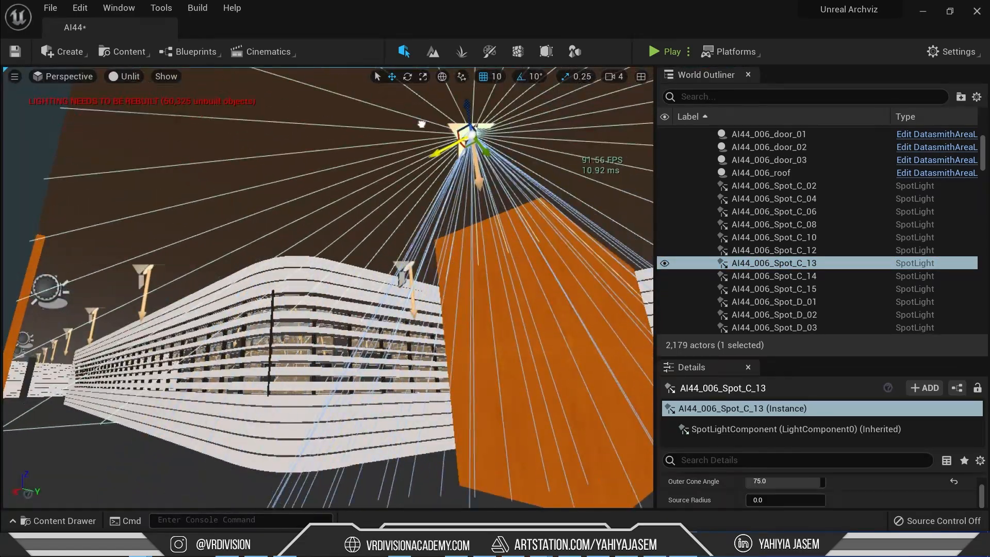
left_click(321, 251)
right_click_drag(339, 259, 339, 259)
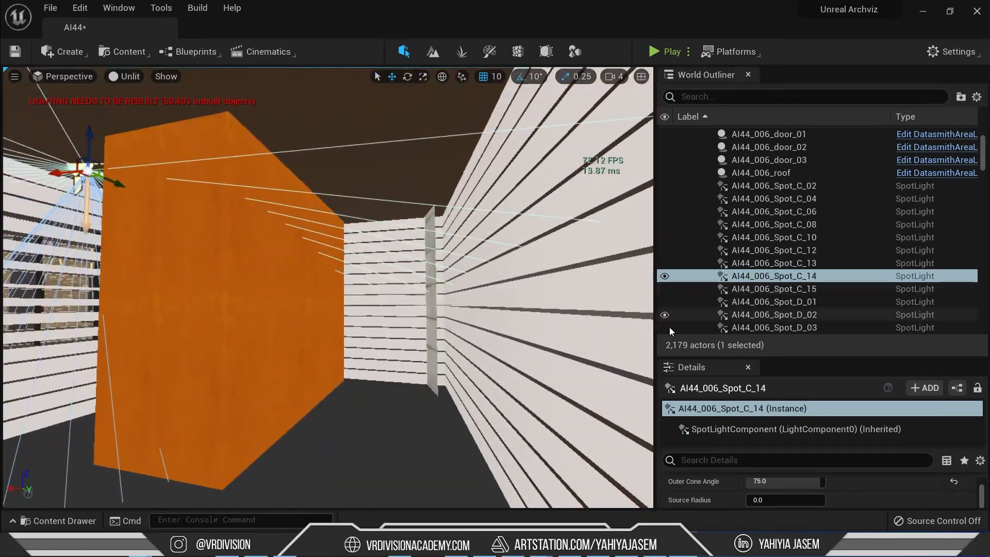
Step: Move the remaining spotlights AI44_006_Spot_C_02 to AI44_006_Spot_C_15 into a folder of their own and collapse it
left_click(809, 186)
scroll(827, 264, "down", 2)
left_click(828, 247, "shift")
scroll(825, 252, "up", 3)
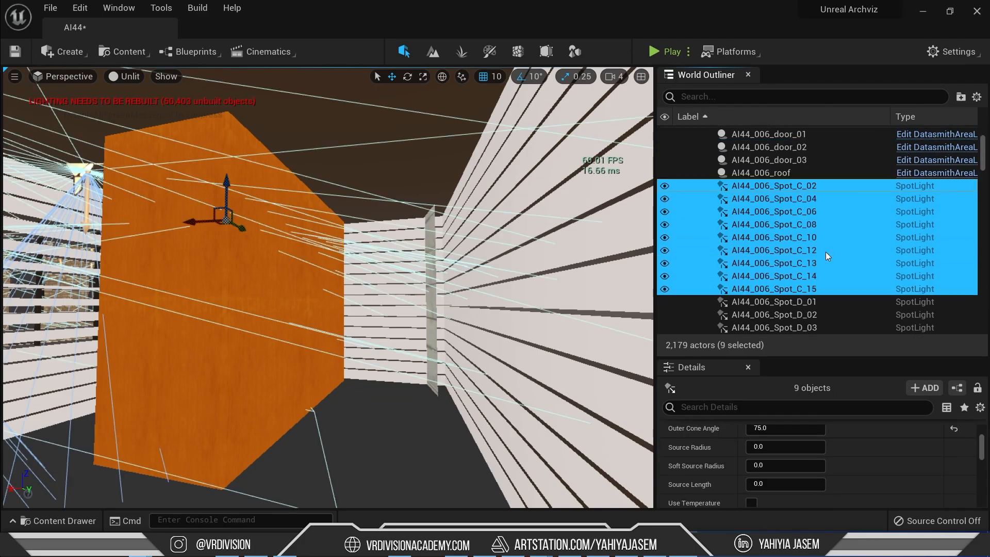
right_click(825, 251)
mouse_move(851, 518)
left_click(711, 376)
left_click(783, 225)
scroll(831, 268, "down", 2)
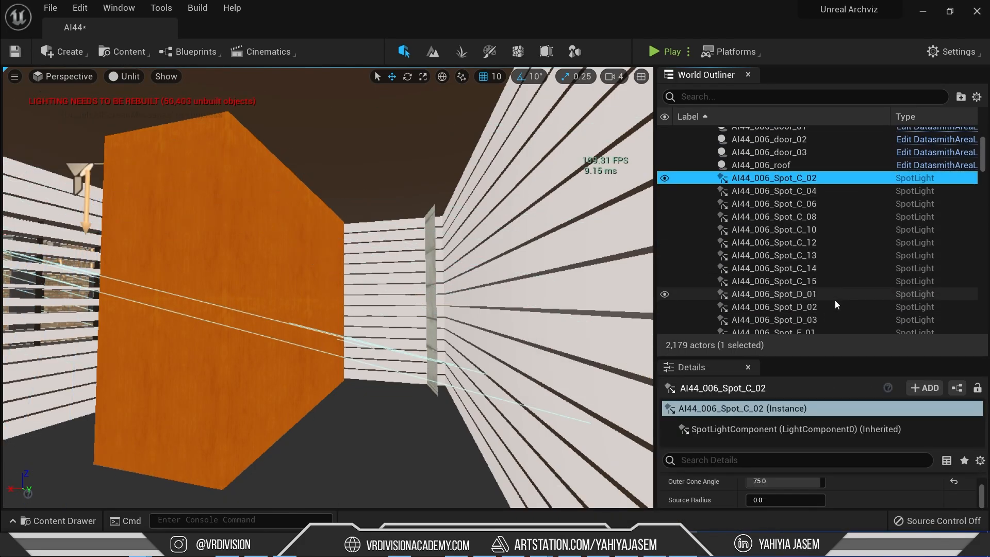
left_click(831, 281, "shift")
scroll(825, 274, "up", 3)
left_click_drag(789, 262, 747, 184)
left_click(705, 183)
Step: Set the attenuation radius of the reception spotlights AI44_006_Spot_D_01 to AI44_006_Spot_D_03 to 500
double_click(774, 260)
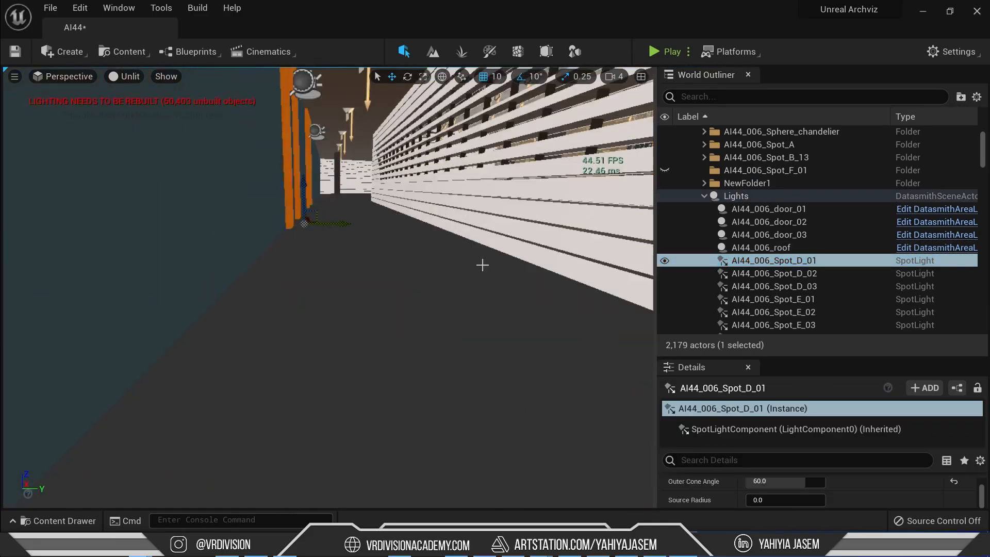
left_click_drag(392, 288, 201, 253, "alt")
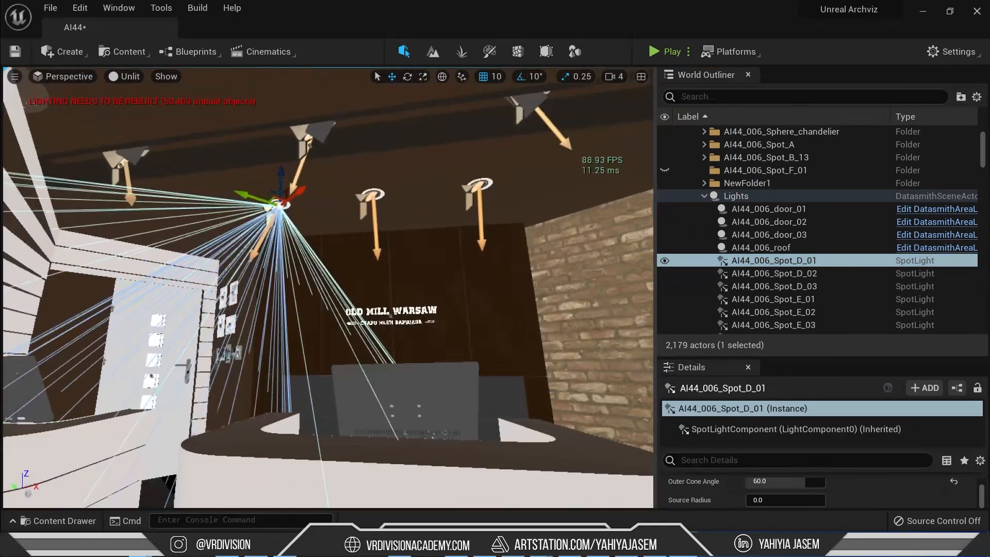
scroll(878, 281, "down", 3)
left_click(774, 225, "shift")
key("f")
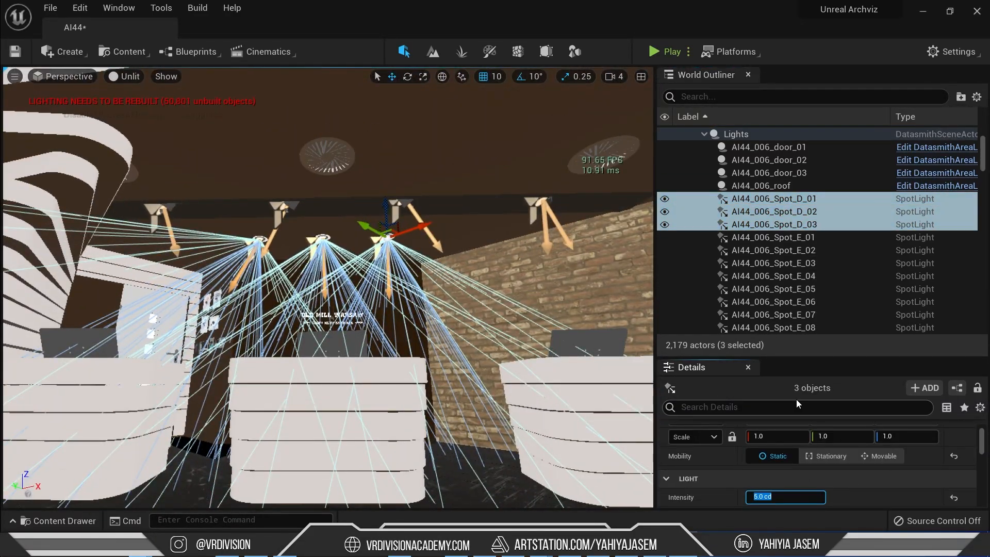
left_click_drag(797, 356, 797, 225)
left_click(669, 384)
left_click(669, 384)
right_click_drag(464, 288, 464, 330)
type("500")
key("Return")
right_click_drag(361, 289, 360, 319)
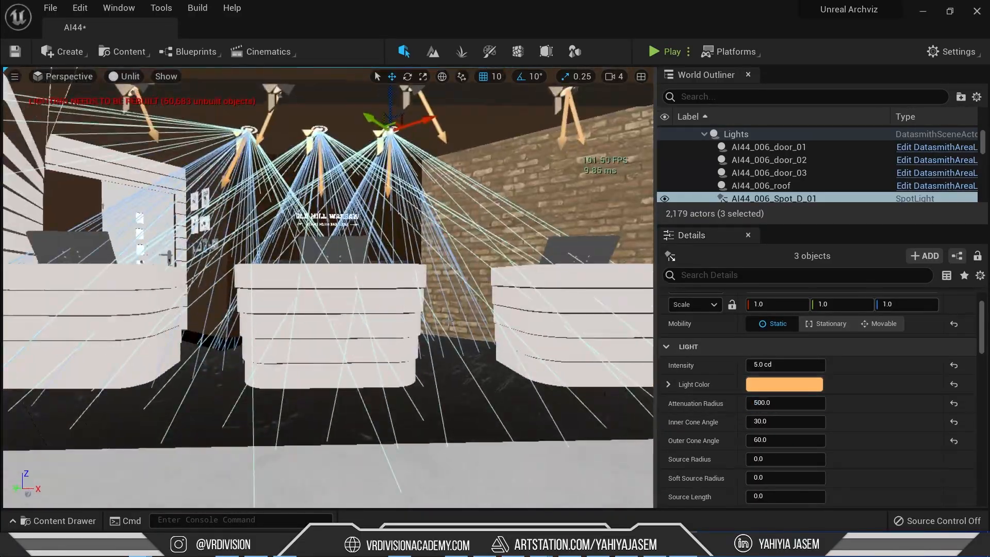
Step: Examine the spotlights around the reception and hall, comparing the lit and unlit views
key("alt+4")
key("alt+3")
right_click_drag(330, 288, 465, 237)
left_click(397, 186)
scroll(824, 306, "down", 5)
left_click_drag(820, 225, 820, 254)
left_click(824, 307, "shift")
right_click_drag(330, 289, 449, 315)
scroll(820, 196, "up", 5)
key("alt+4")
left_click(283, 165)
scroll(793, 146, "down", 4)
Step: Clear the selection and undo the last attenuation radius edit
key("Escape")
key("ctrl+z")
key("ctrl+z")
key("ctrl+z")
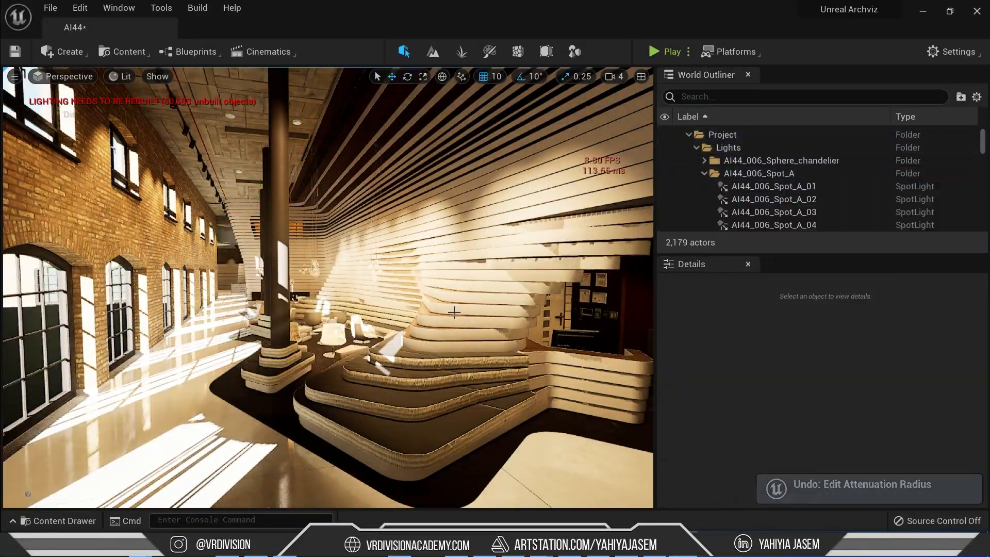
Step: Save the level and set the mobility of the spotlights AI44_006_Spot_B_01 to AI44_006_Spot_B_13 to Movable
key("alt+3")
key("ctrl+s")
left_click(804, 208, "shift")
left_click(878, 352)
left_click_drag(815, 253, 815, 370)
left_click(794, 233)
left_click(789, 272, "shift")
left_click(878, 468)
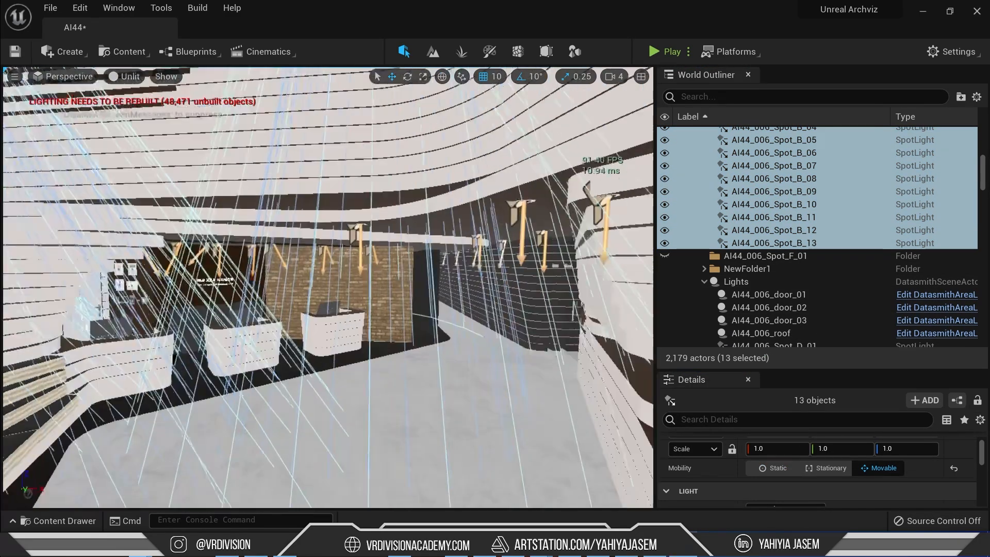
Step: Select the spotlights AI44_006_Spot_A_01 to AI44_006_Spot_A_25 and check their light intensity
left_click(553, 216)
left_click(778, 166, "shift")
left_click(210, 199)
left_click(773, 205)
scroll(773, 289, "down", 5)
left_click(773, 329, "shift")
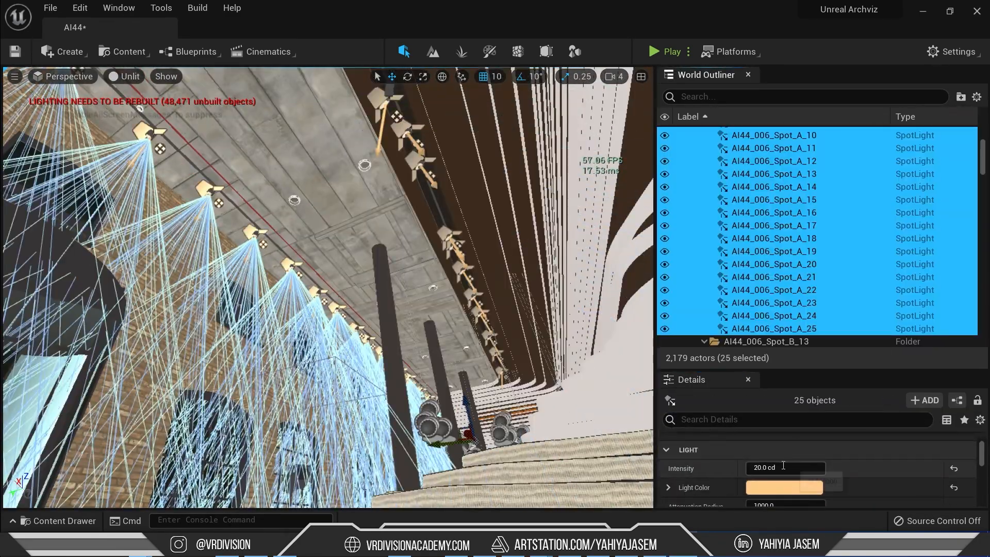
Step: Save the level and rotate the sun in the lit view until no daylight enters the hall
key("Escape")
key("ctrl+s")
key("alt+4")
key("ctrl+l")
right_click_drag(375, 218, 330, 289)
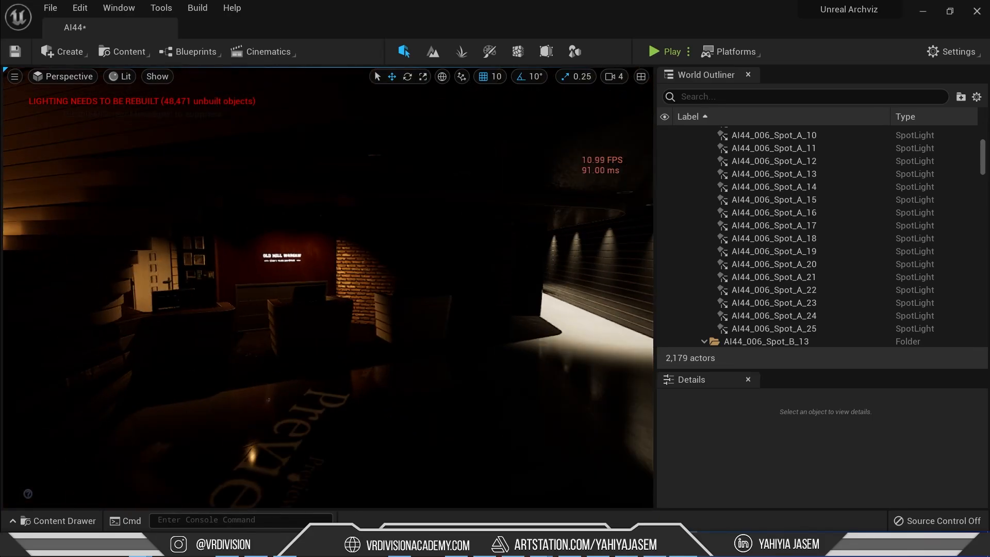
Step: Set the intensity of the spotlights AI44_006_Spot_I_01 to AI44_006_Spot_I_05 to 2 cd
left_click(120, 240)
scroll(774, 248, "up", 2)
left_click(772, 259)
left_click(772, 310, "shift")
left_click(778, 468)
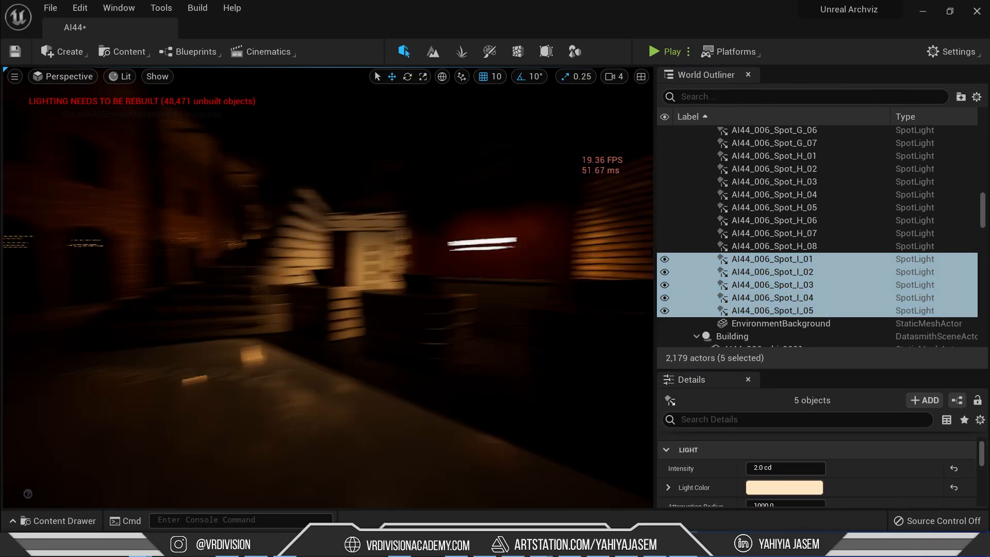
Step: Inspect the mesh AI44_006_obj_1624 behind the reception in unlit and wireframe views, and save the level
left_click(456, 310)
right_click_drag(457, 310, 539, 320)
key("alt+3")
key("alt+2")
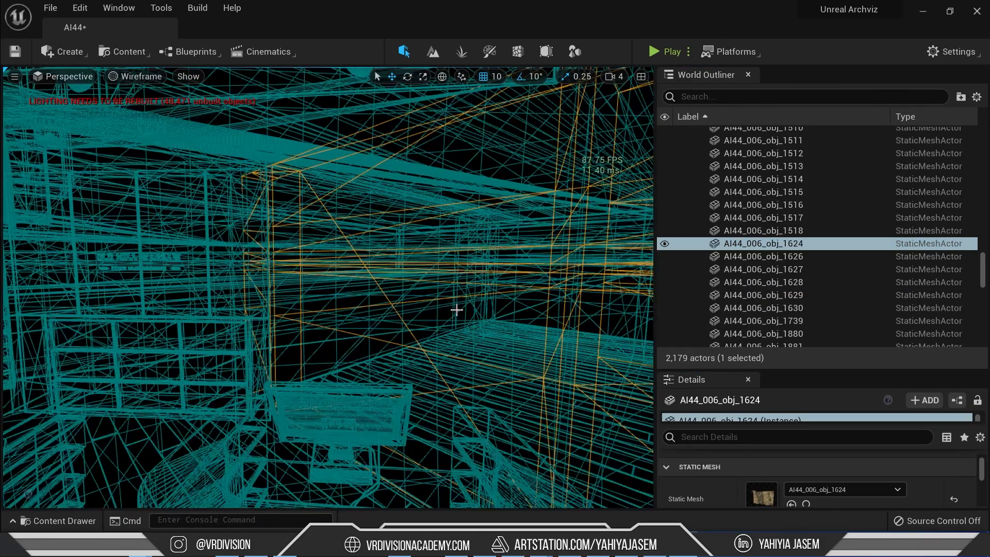
key("alt+3")
right_click_drag(457, 309, 408, 283)
key("alt+4")
key("ctrl+s")
Step: Select all 40 sphere chandelier lights, up to AI44_006_Sphere_chandelier__40, and bring up their light settings
key("alt+3")
key("g")
left_click(408, 283)
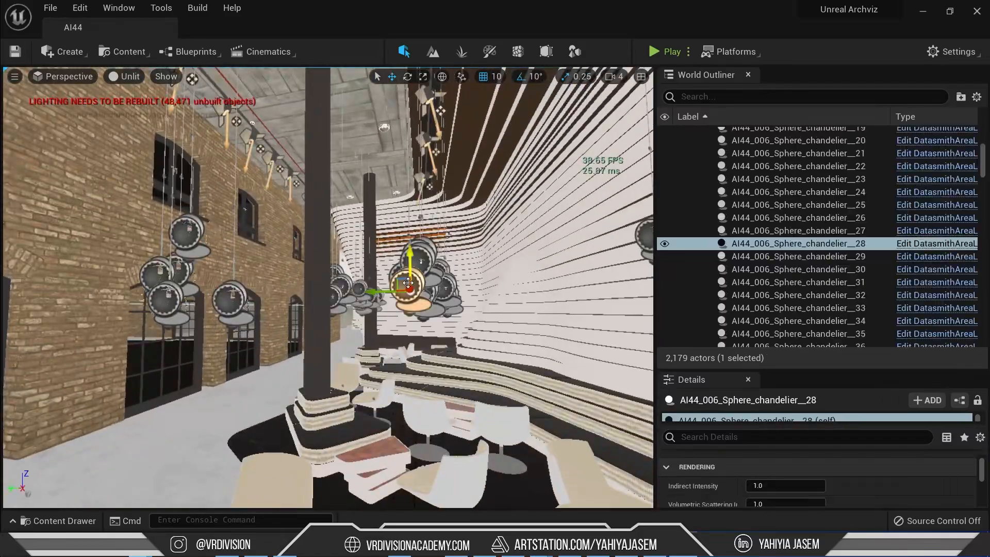
scroll(828, 189, "up", 12)
left_click(825, 150)
scroll(817, 240, "down", 20)
left_click(818, 234, "shift")
left_click(784, 467)
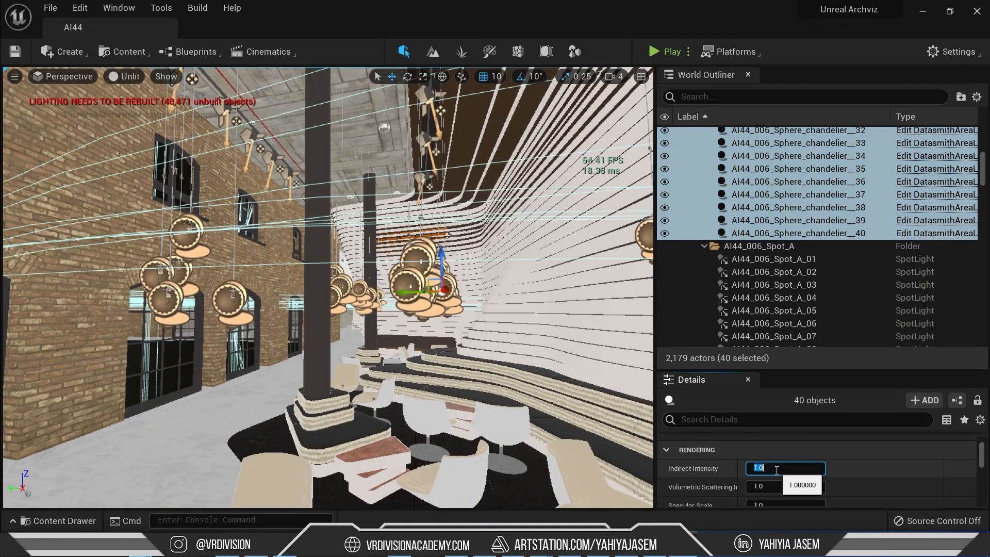
scroll(797, 486, "down", 3)
Step: Try intensities of 0 and 0.1 cd on the chandelier lights, set 0.01 cd, and view the lounge without editor icons
left_click(784, 474)
type("0")
key("Return")
key("alt+4")
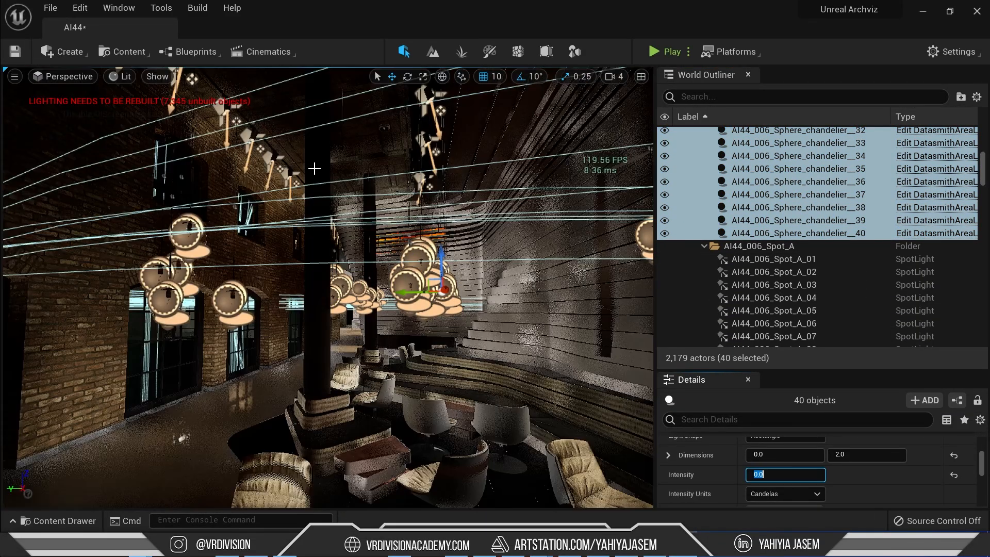
left_click(783, 474)
type("0.1")
key("Return")
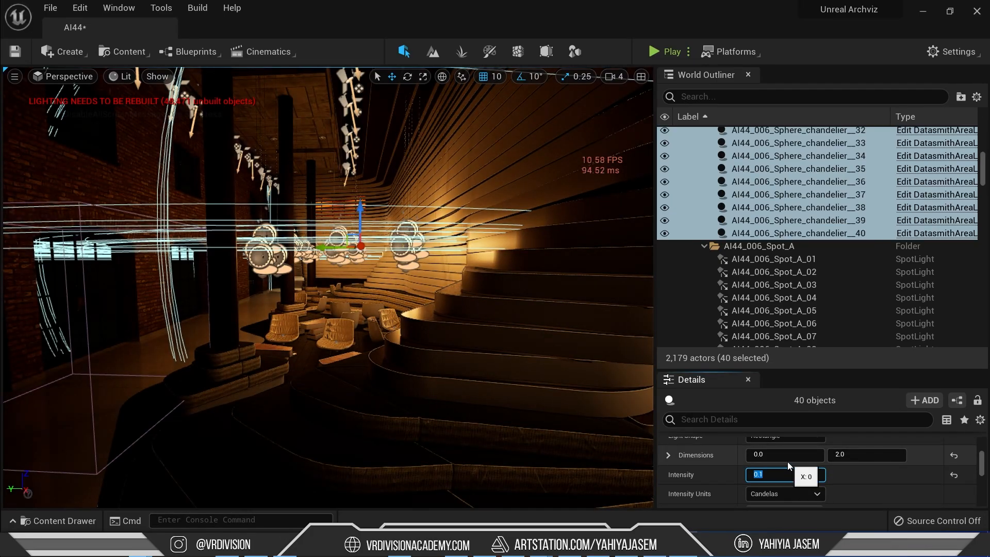
type("0.01")
key("Return")
key("g")
key("w")
right_click_drag(518, 392, 489, 384)
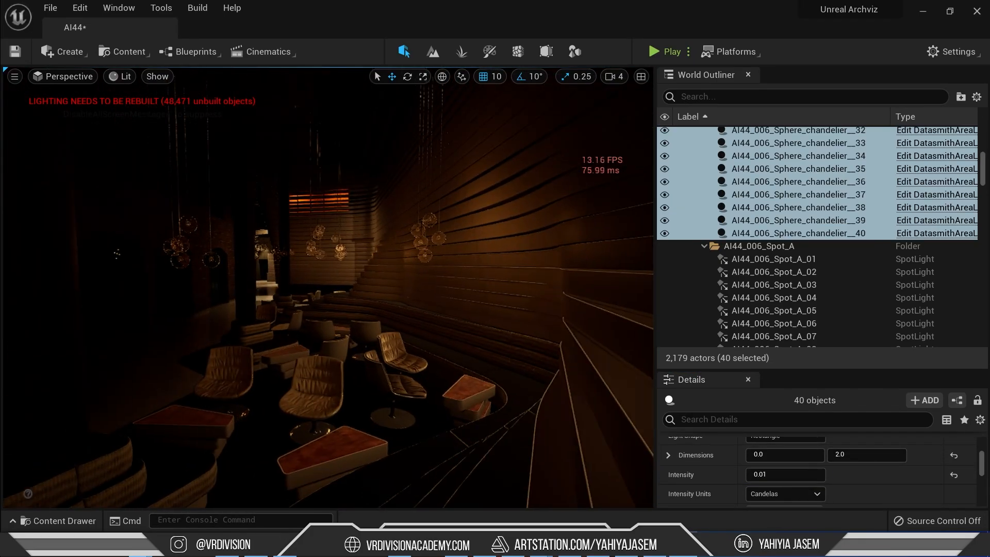
Step: Save the level and adjust the sun's direction while viewing the lounge full screen
key("ctrl+s")
mouse_move(433, 361)
right_mouse_down()
mouse_move(423, 345)
mouse_move(459, 354)
mouse_move(449, 366)
right_mouse_up()
key("F11")
key("w")
key("s")
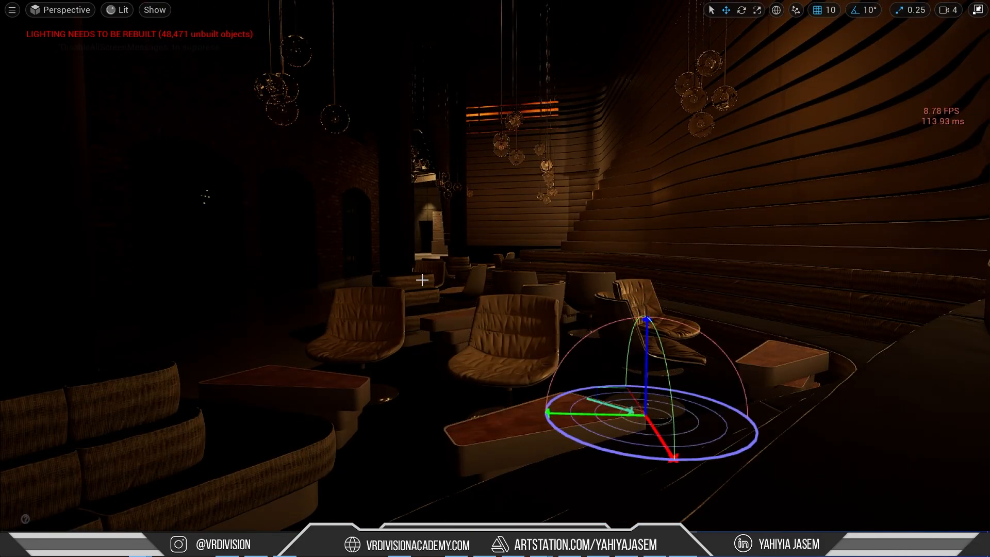
key("ctrl+l")
key("ctrl+l")
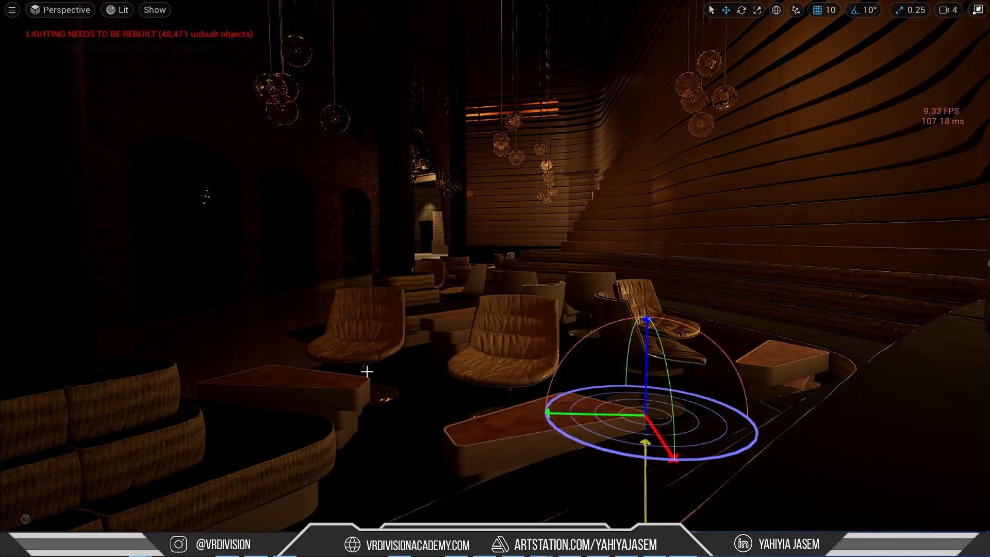
key("F11")
Step: Find the GPU Lightmass plugin by searching for gpu and enable it
left_click(21, 76)
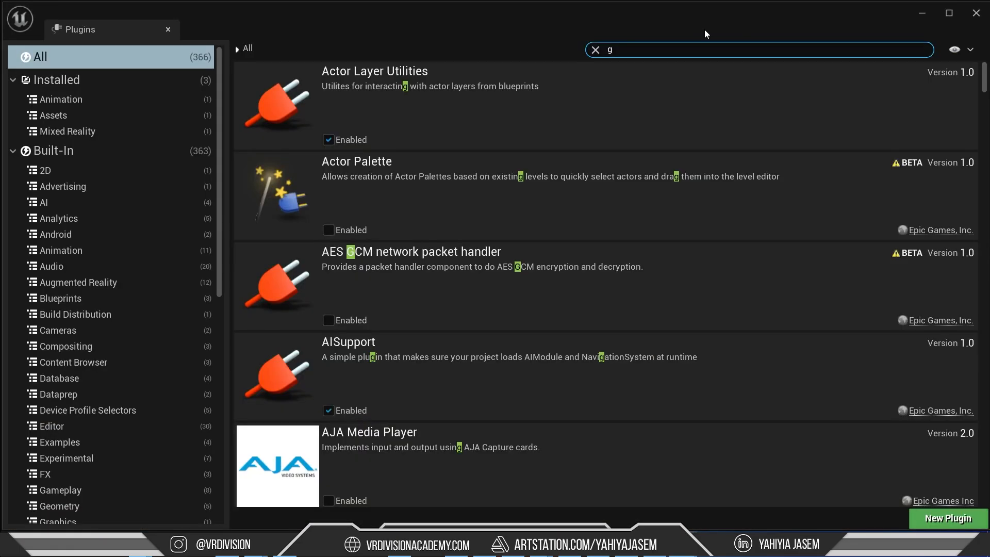
type("gpu")
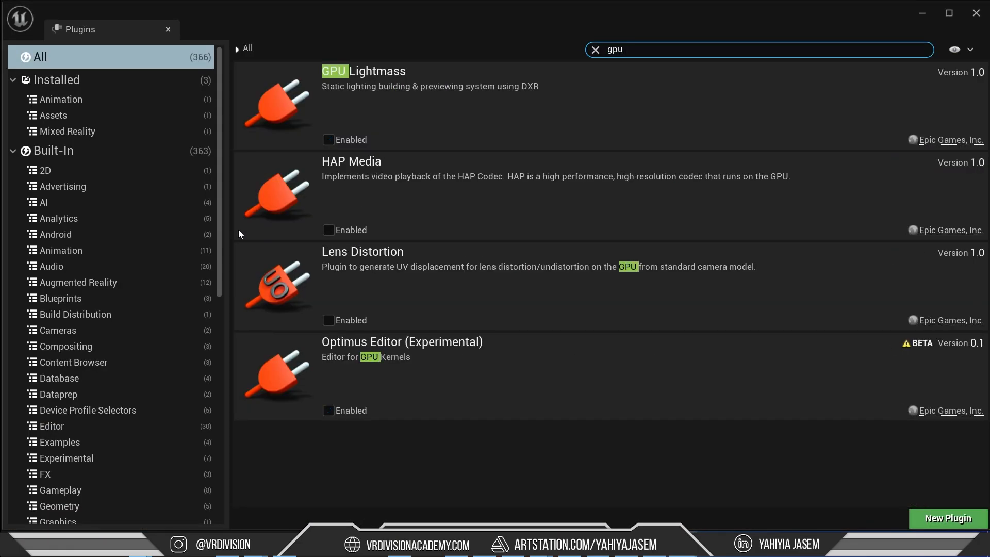
left_click(328, 140)
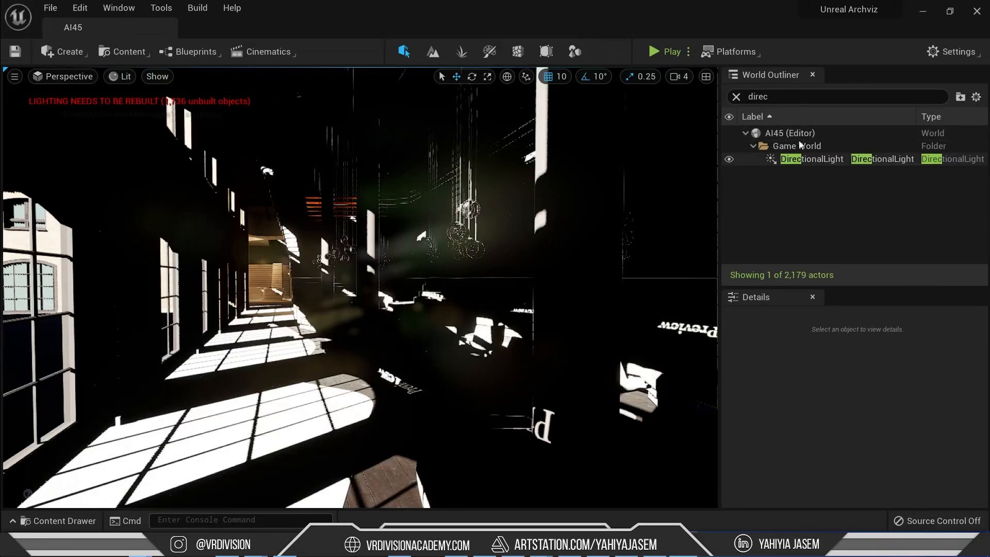
Step: Check the mobility settings of the DirectionalLight and the SkyLight in the AI45 level
left_click(805, 159)
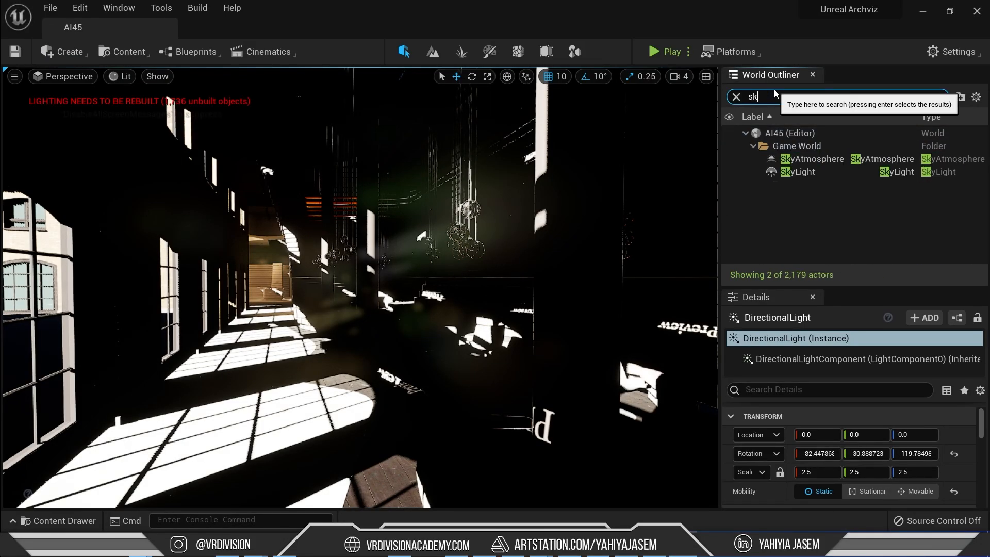
left_click(824, 172)
Step: Enable Support Hardware Ray Tracing in the project's rendering settings
left_click(952, 52)
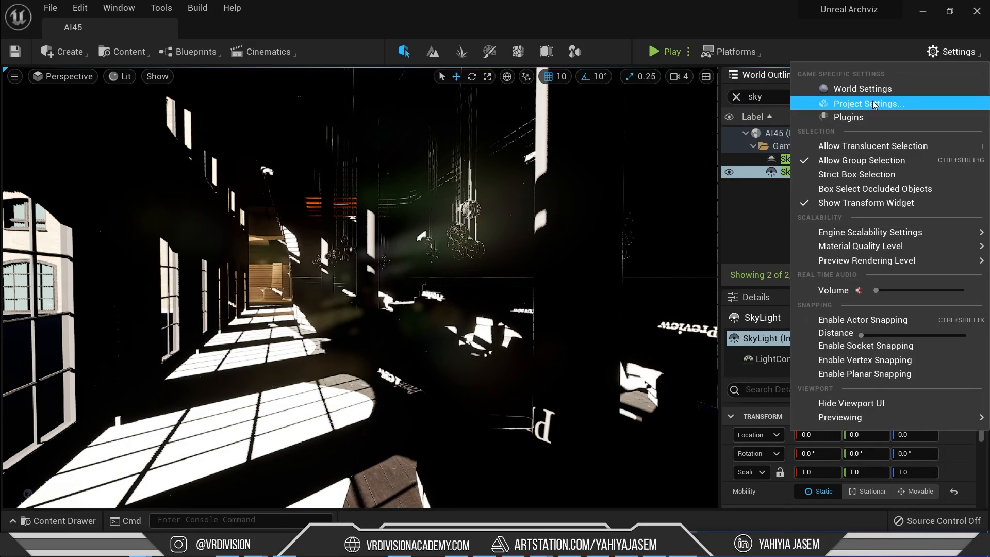
left_click(874, 104)
scroll(119, 156, "down", 1)
type("s")
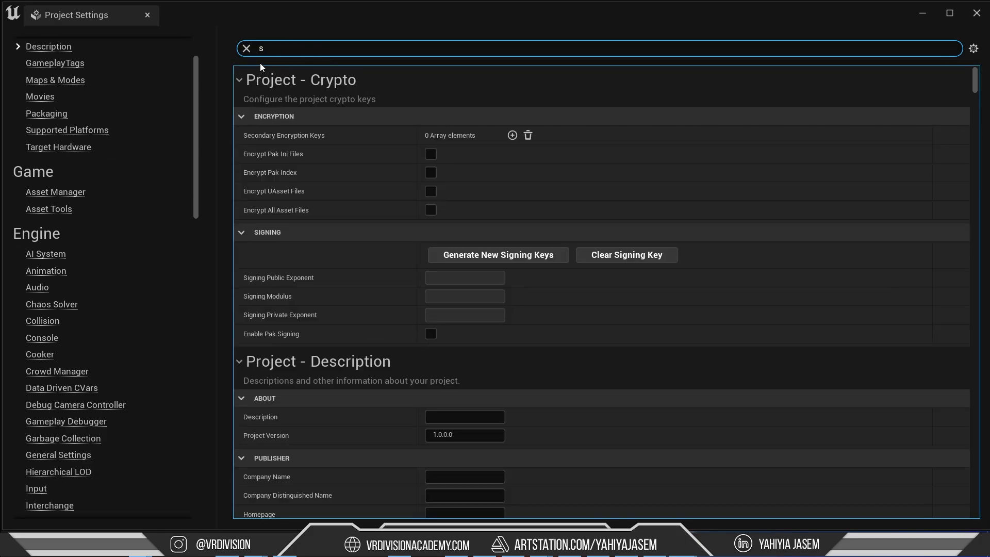
key("BackSpace")
type("raytrac")
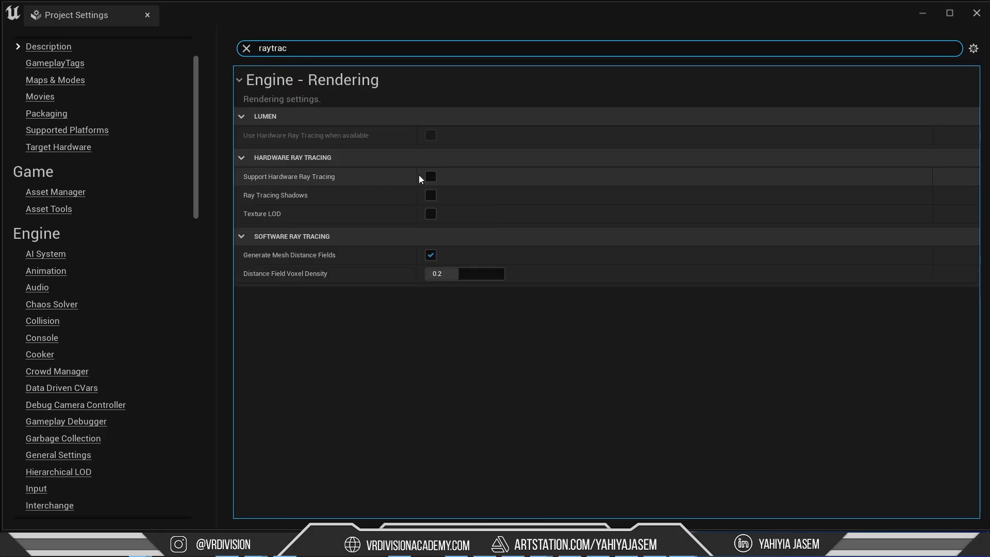
left_click(430, 177)
left_click(579, 307)
Step: Set the project's Default RHI for Windows to DirectX 12
double_click(315, 52)
type("default rhi")
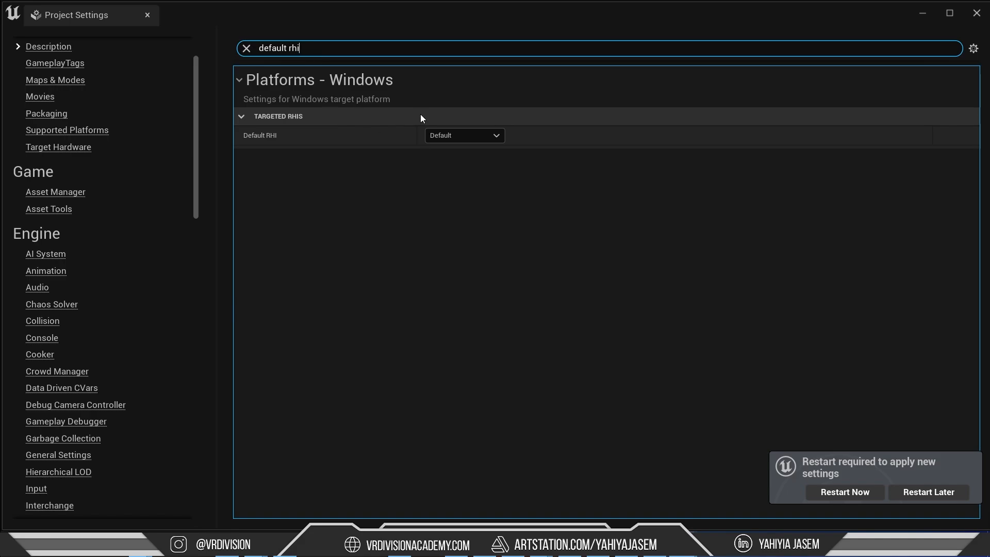
left_click(454, 135)
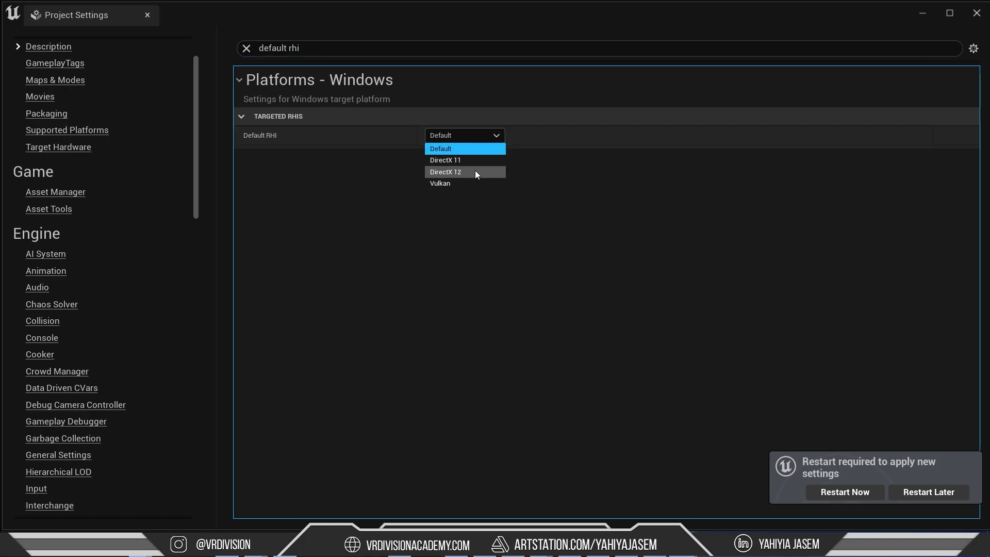
left_click(475, 171)
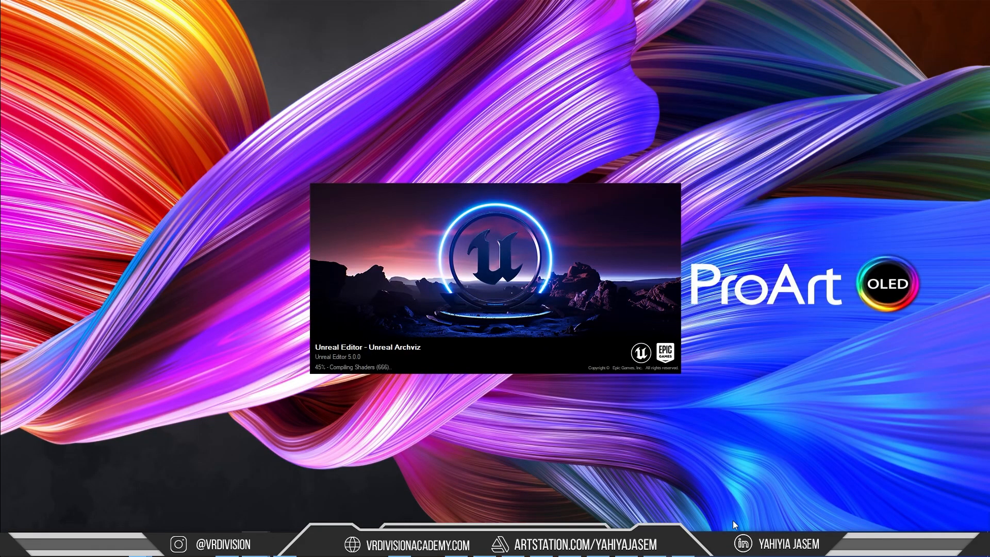